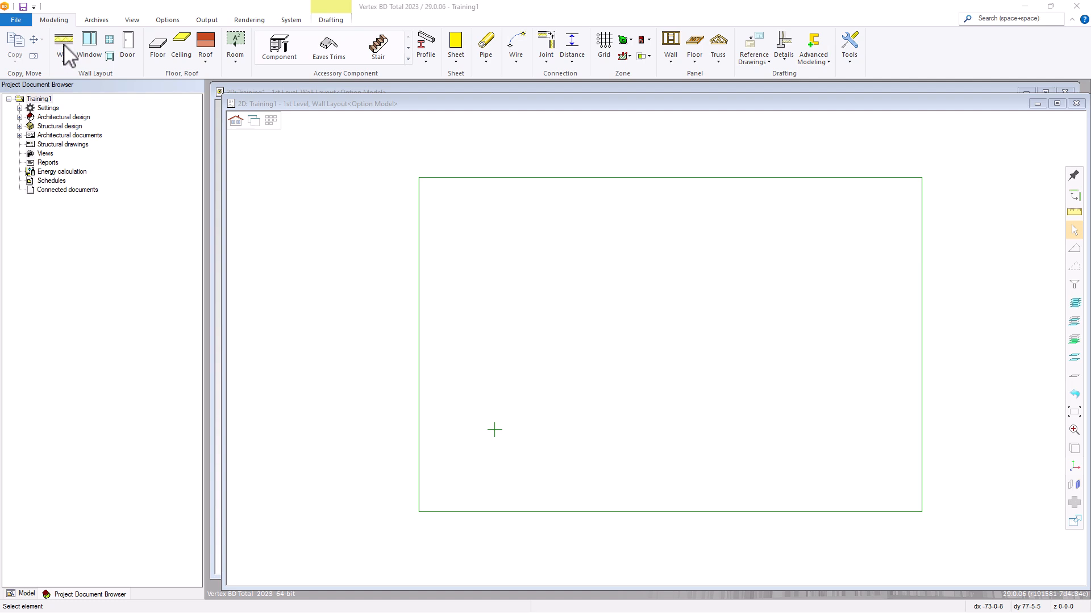
- Start inserting a wall in the 1st Level wall layout and consult the help for the wall settings
key(a)
right_click(557, 296)
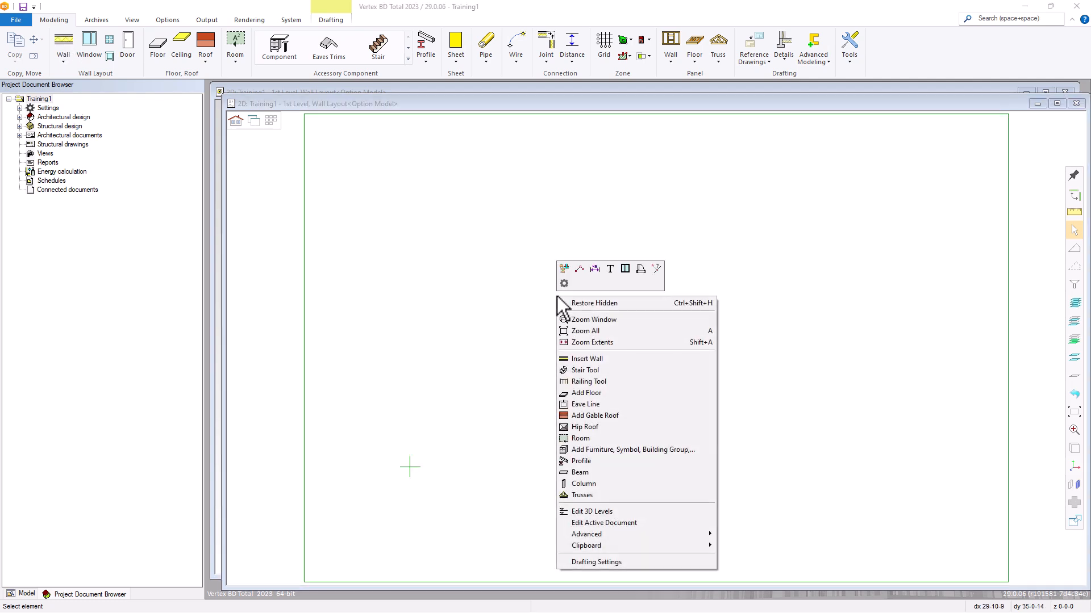
click(586, 359)
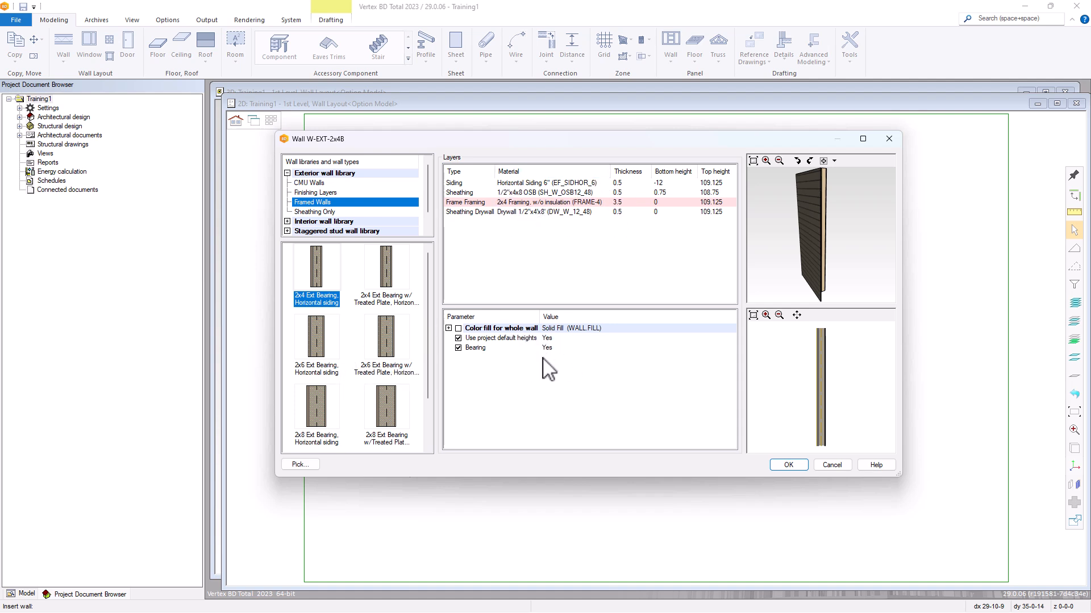
click(800, 223)
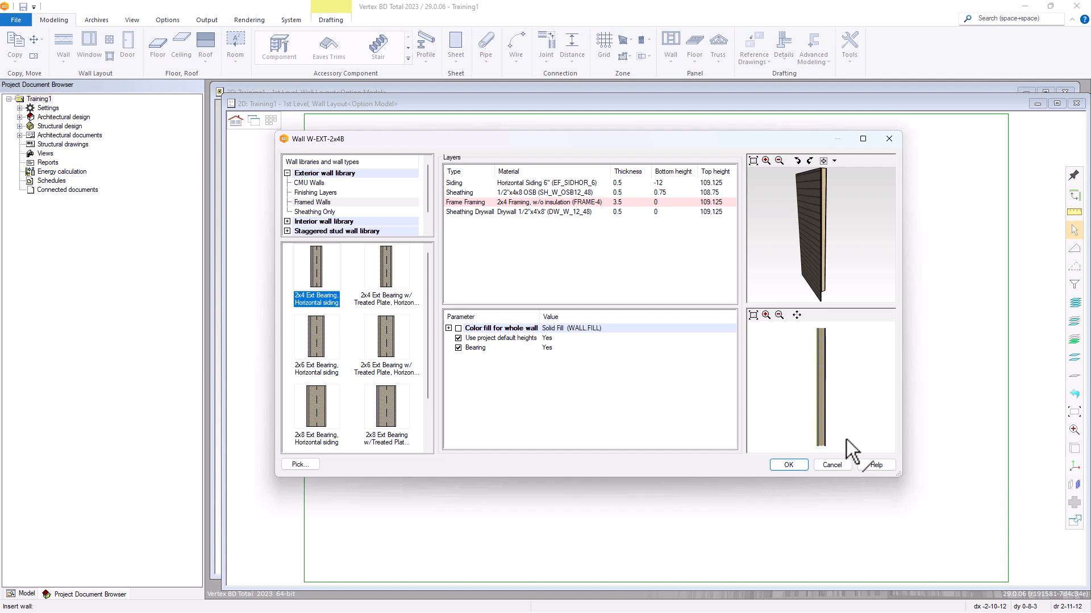
click(876, 464)
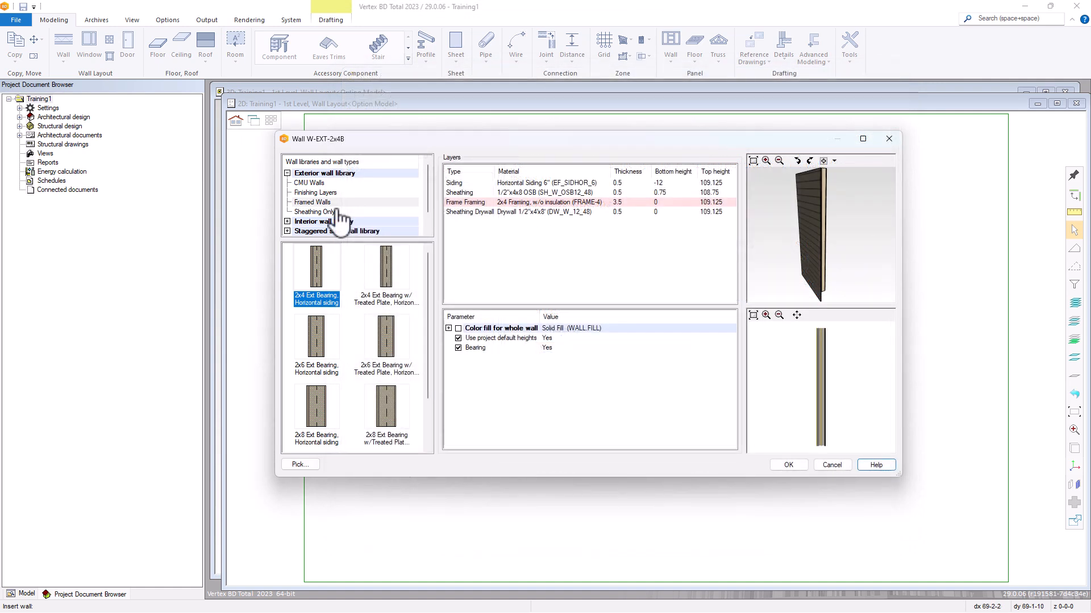
- Choose the 2x6 Ext Bearing, Horizontal siding wall type from the Framed Walls of the exterior wall library
click(287, 173)
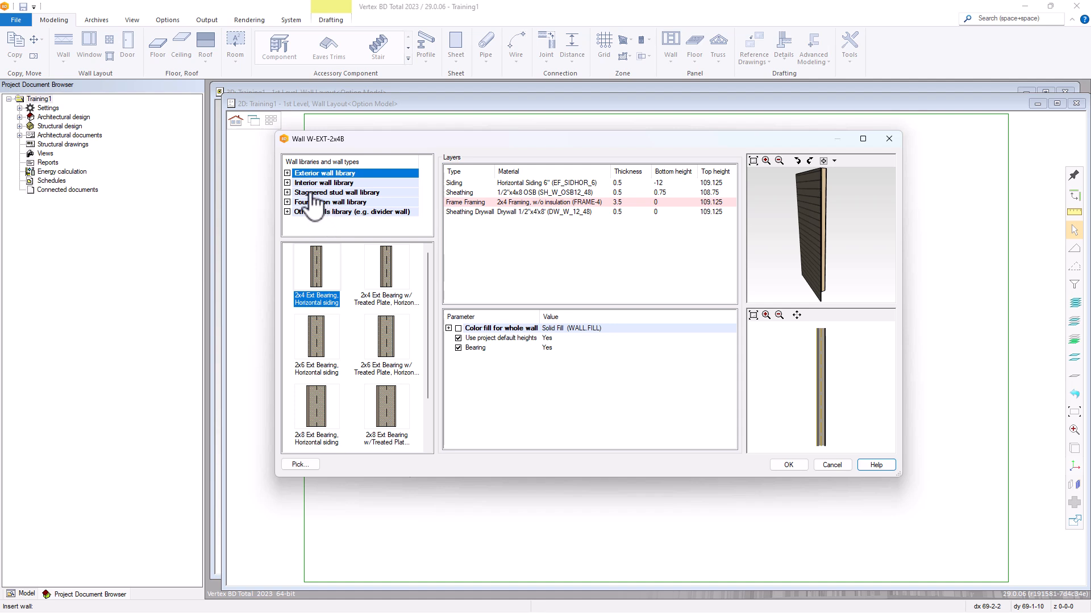
click(287, 173)
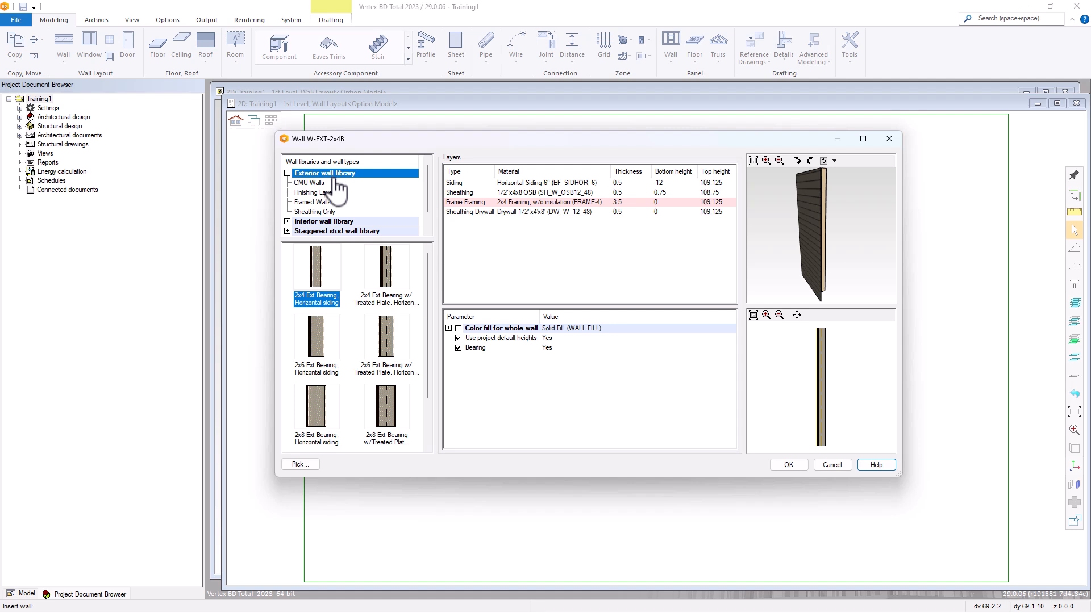
click(313, 202)
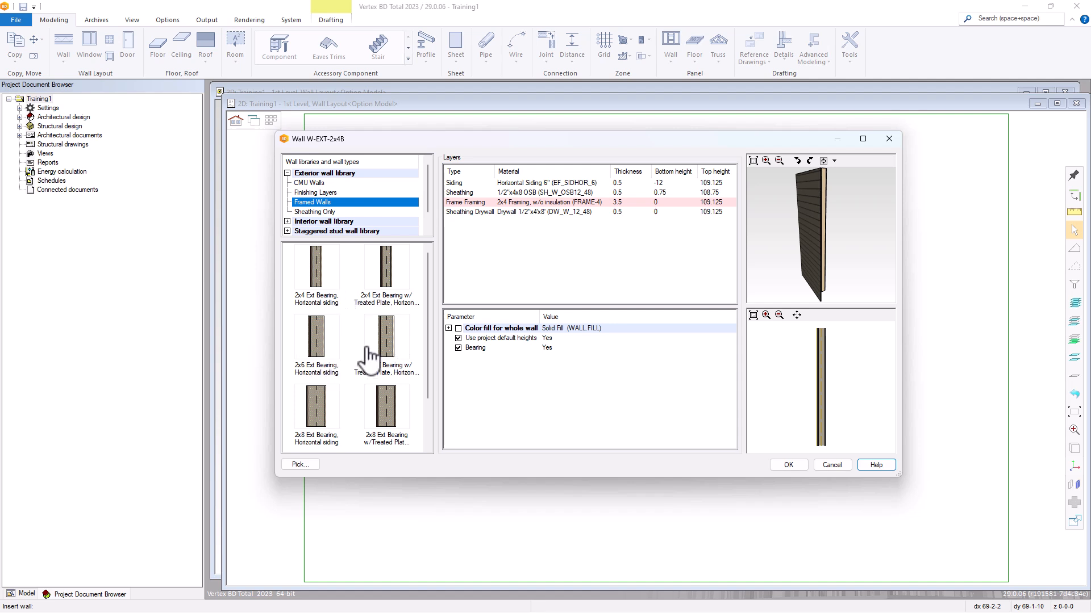
click(318, 340)
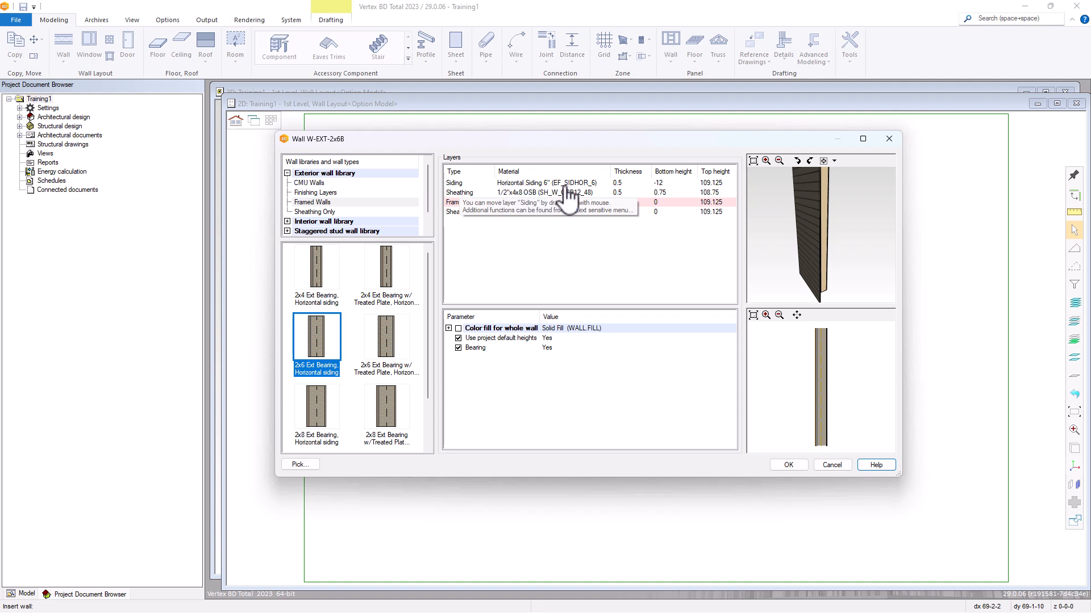
- Look through the materials available for the Siding layer without choosing another one
click(603, 187)
click(604, 187)
click(605, 183)
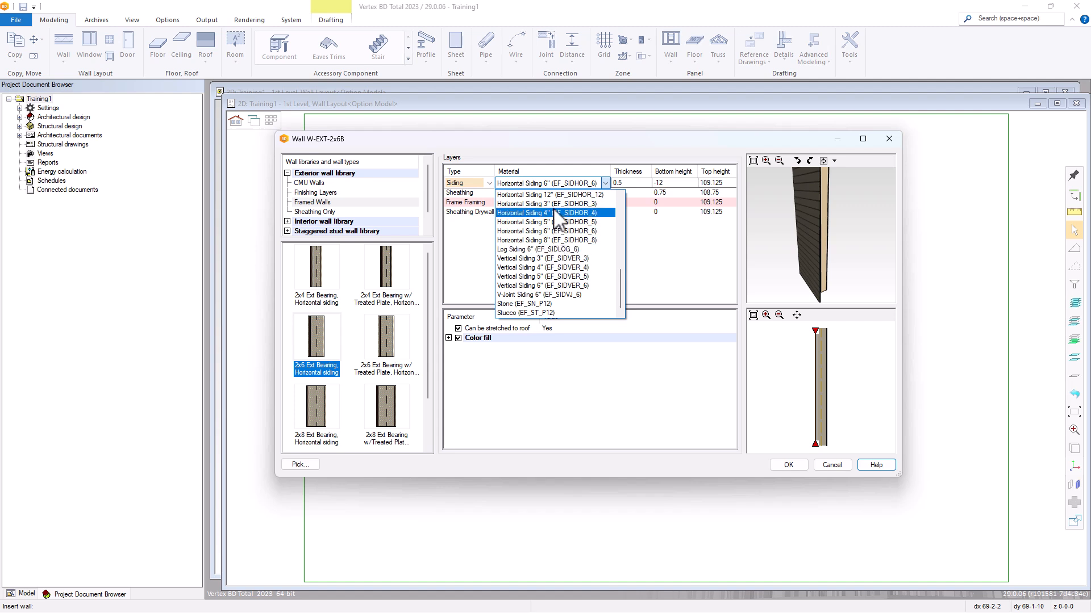
key(Escape)
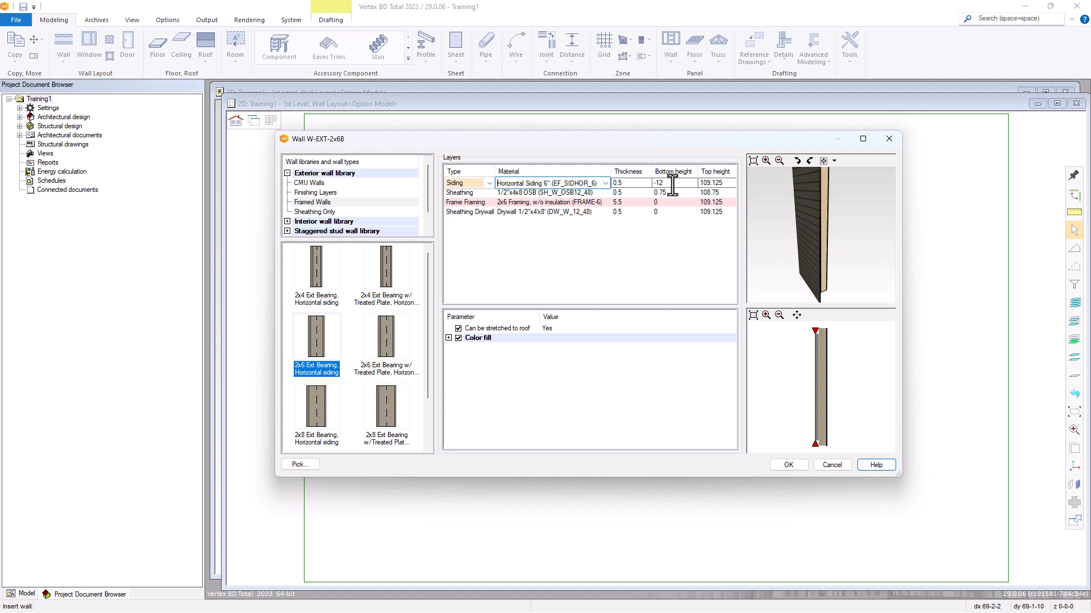
- Identify the siding's lower edge in the 3D preview and set the Siding layer's bottom height to -6
click(809, 291)
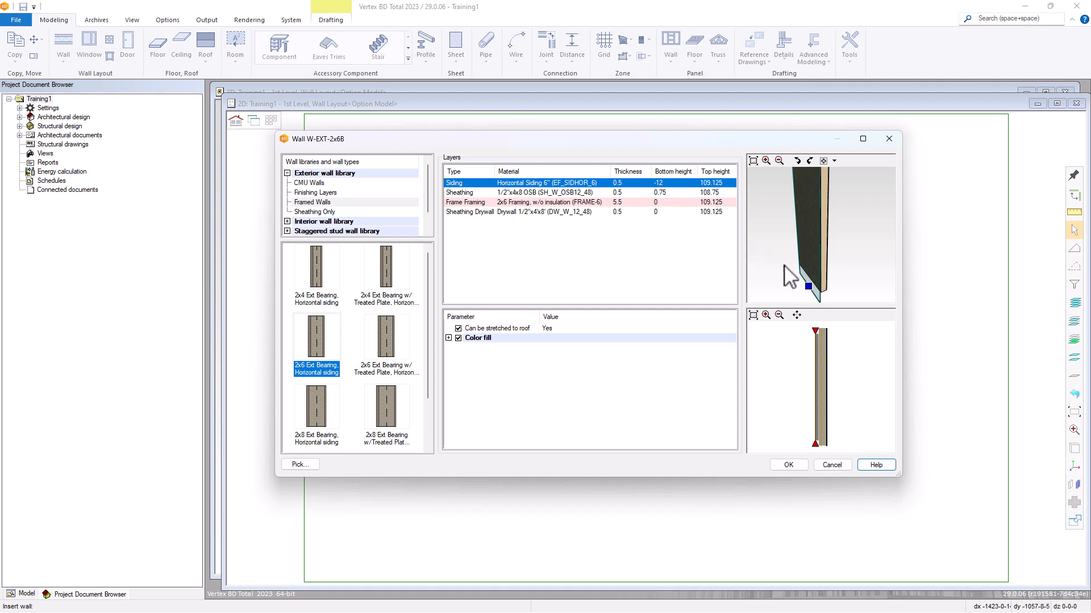
click(681, 184)
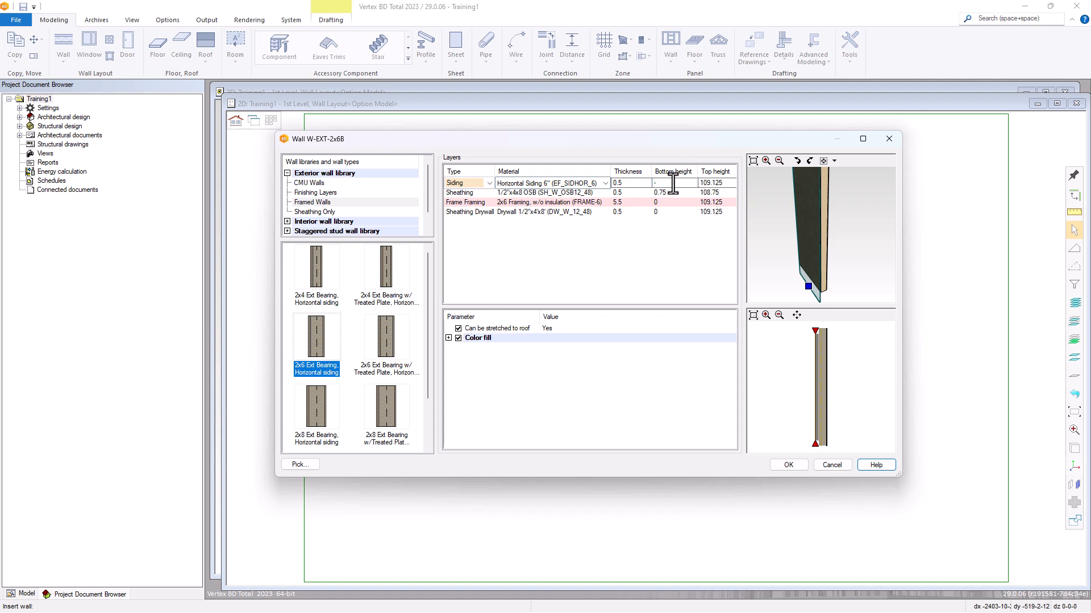
click(700, 236)
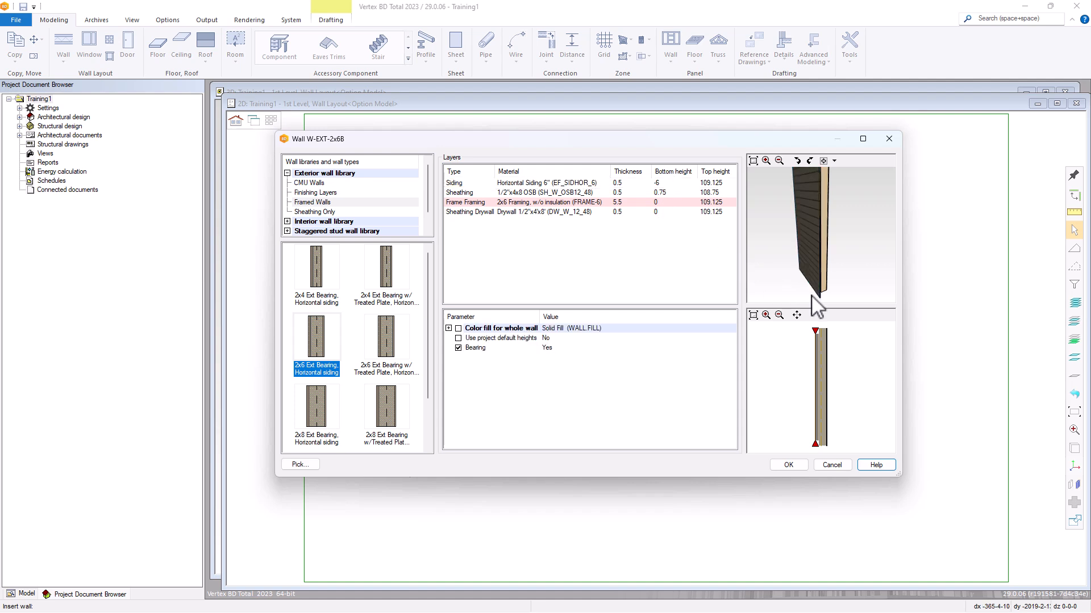
- Examine the lower and upper edges of the wall layers in the 3D preview and compare the sheathing's top height
middle_drag(817, 295, 813, 230)
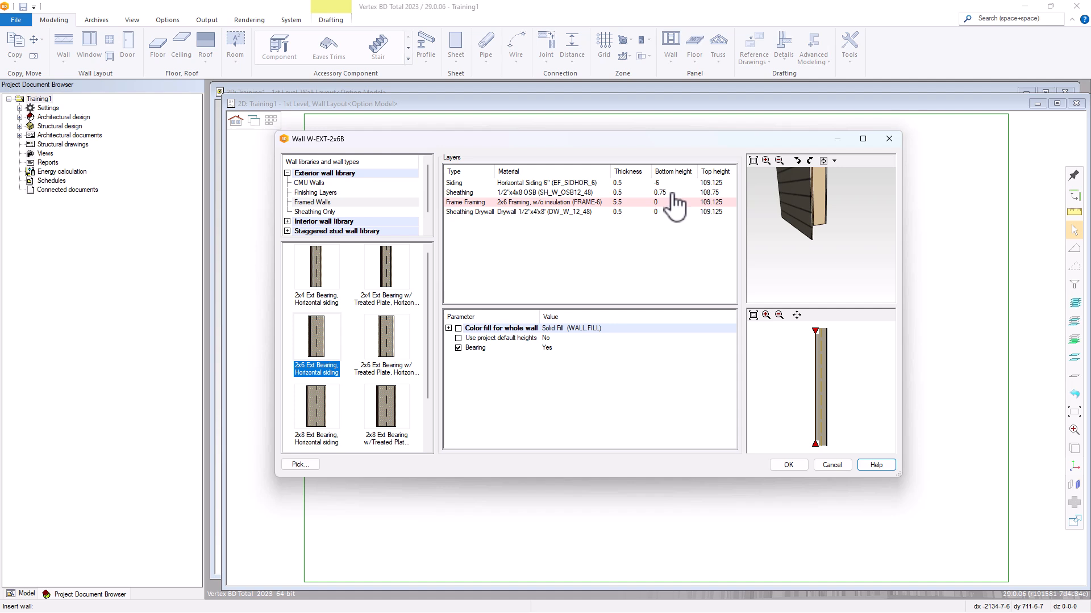
scroll(818, 244, up, 5)
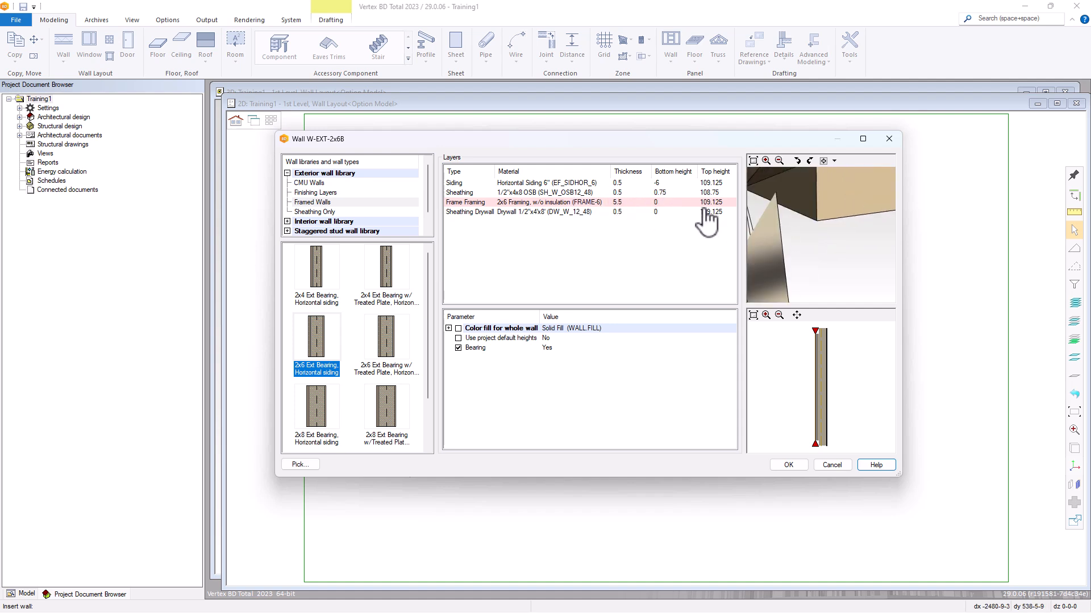
drag(776, 203, 823, 244)
middle_drag(819, 236, 814, 235)
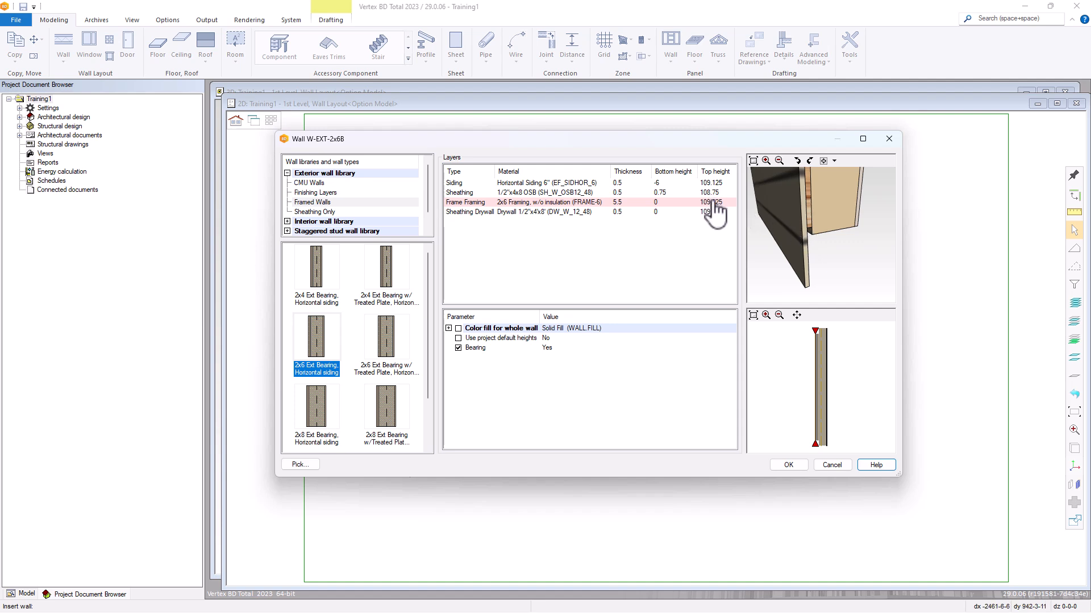
drag(776, 250, 827, 227)
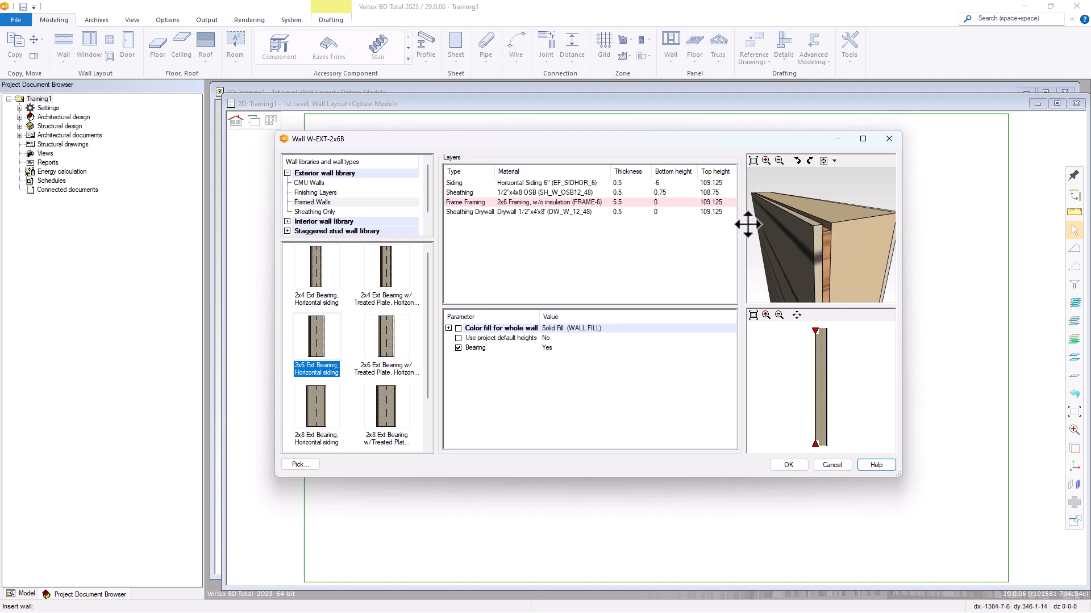
click(721, 193)
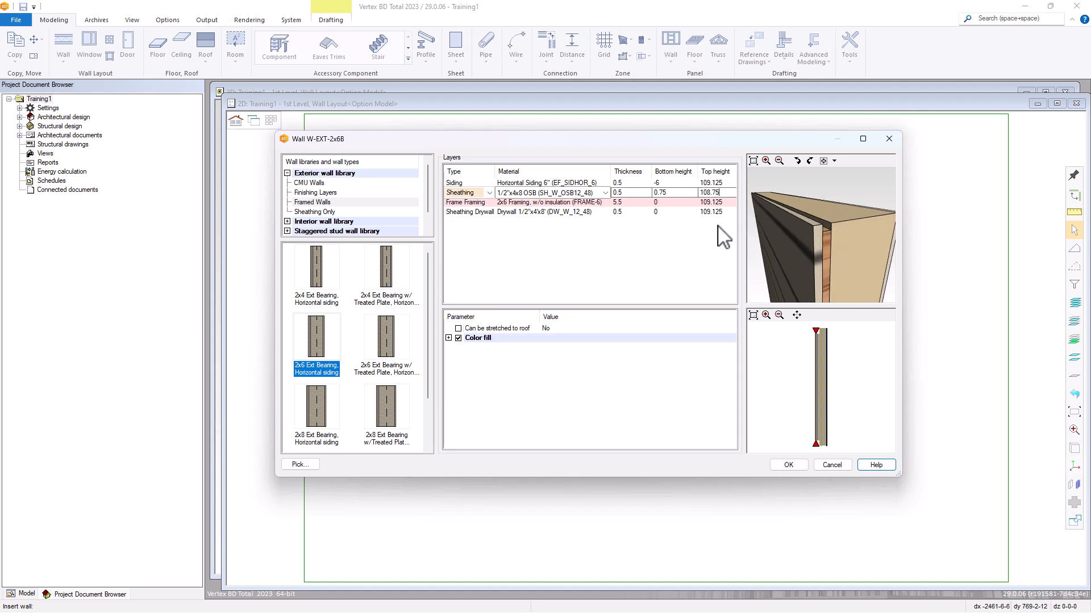
- Look through the materials available for the Sheathing Drywall and Frame Framing layers without changing either
click(598, 212)
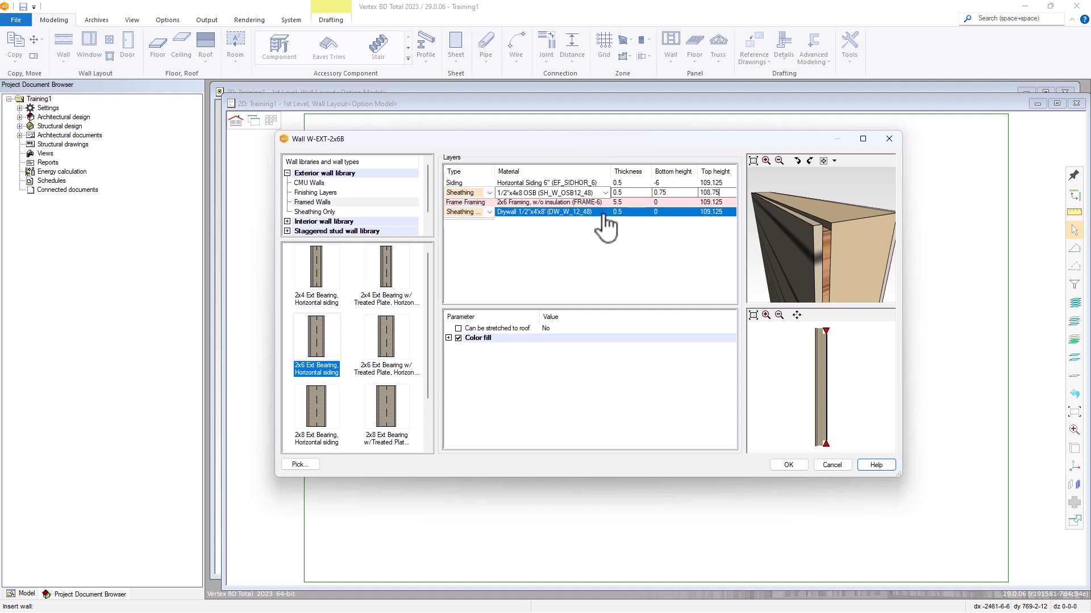
click(605, 213)
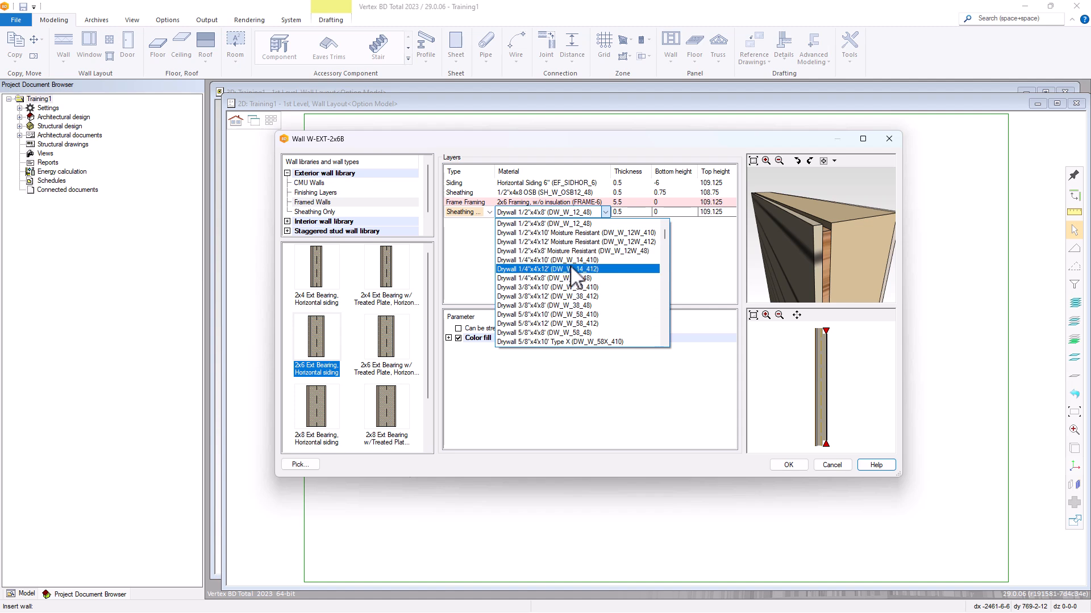
click(483, 246)
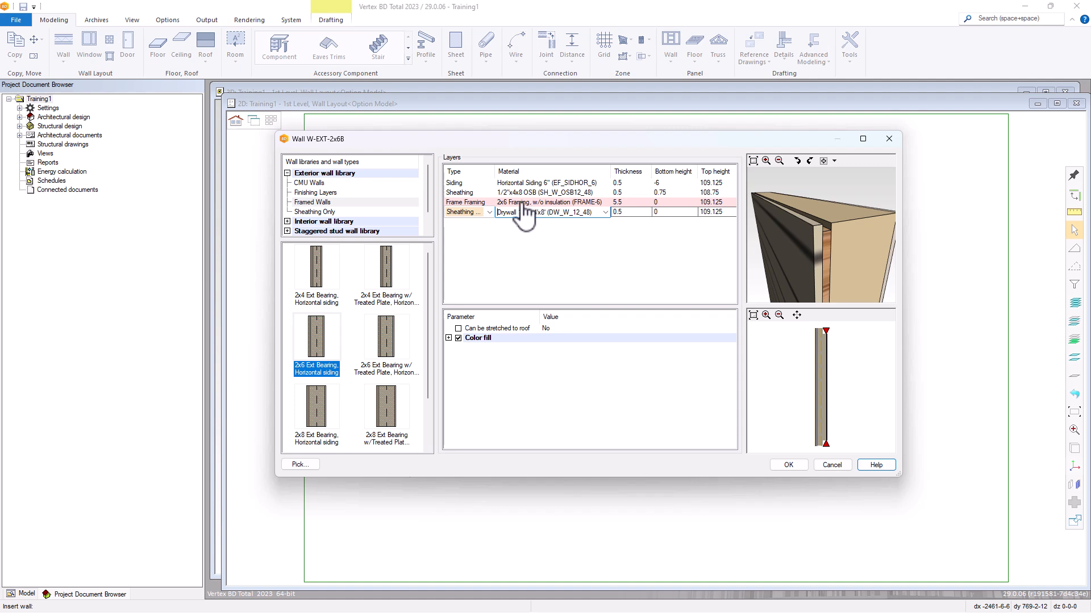
click(490, 272)
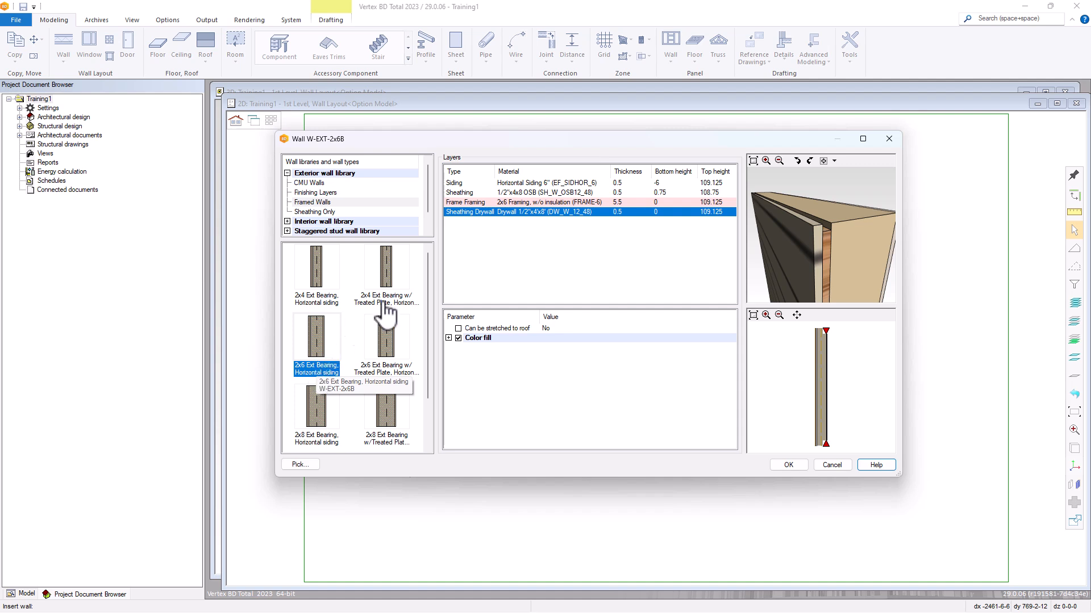
click(579, 203)
click(605, 203)
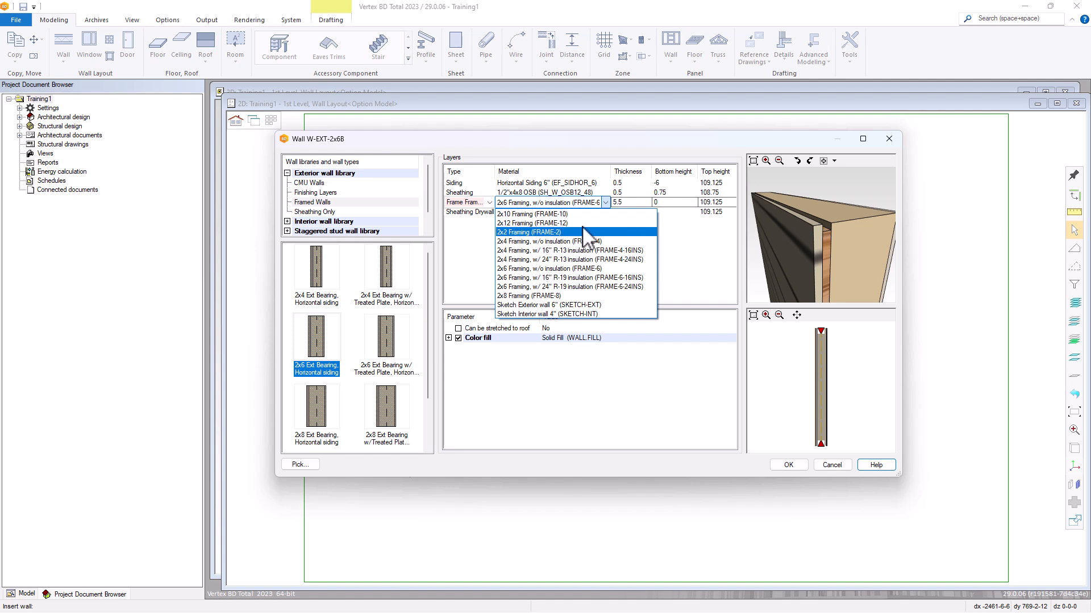
click(427, 272)
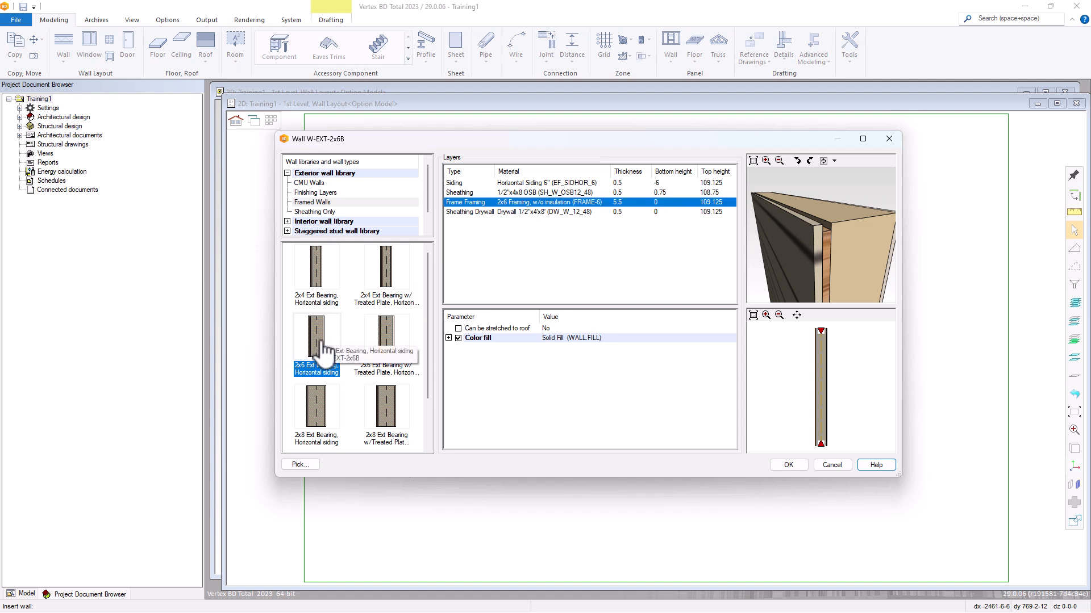
- Insert another sheathing layer outside the 1/2"x4x8 OSB layer and check it in the 3D preview
click(574, 193)
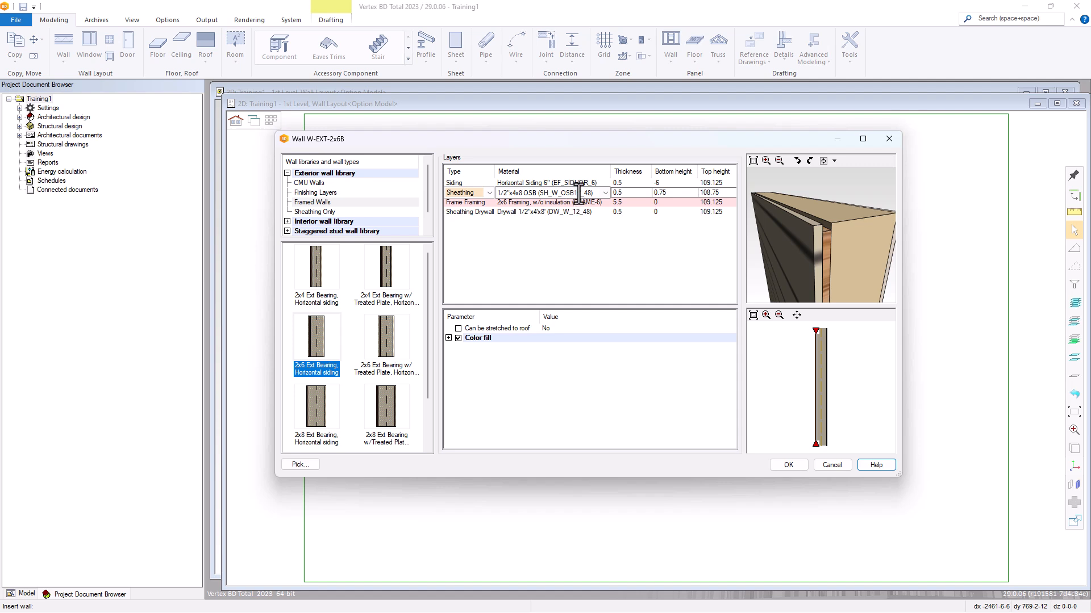
right_click(543, 196)
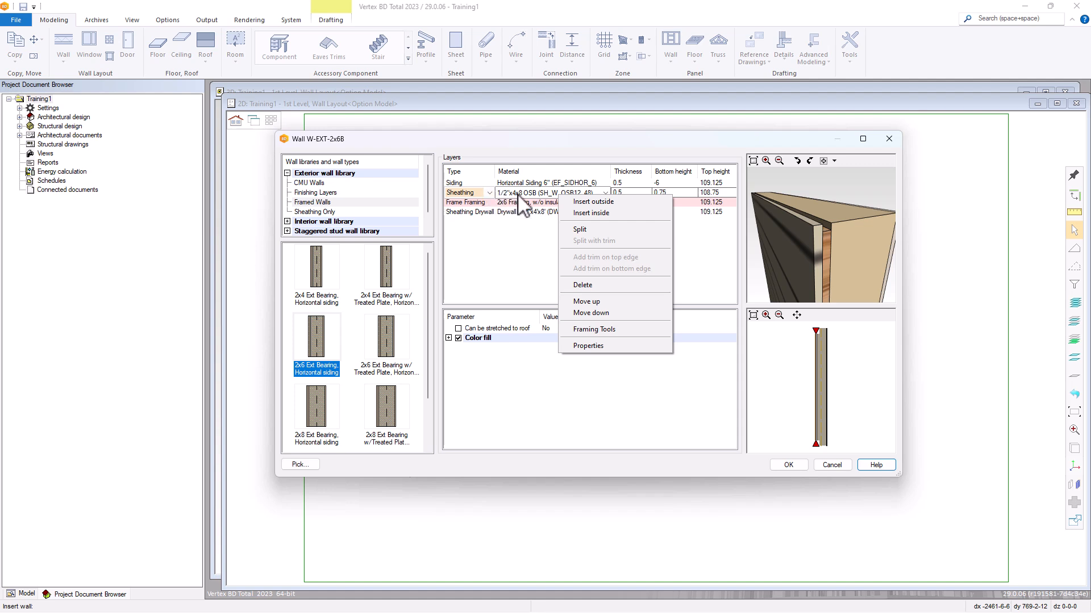
click(587, 203)
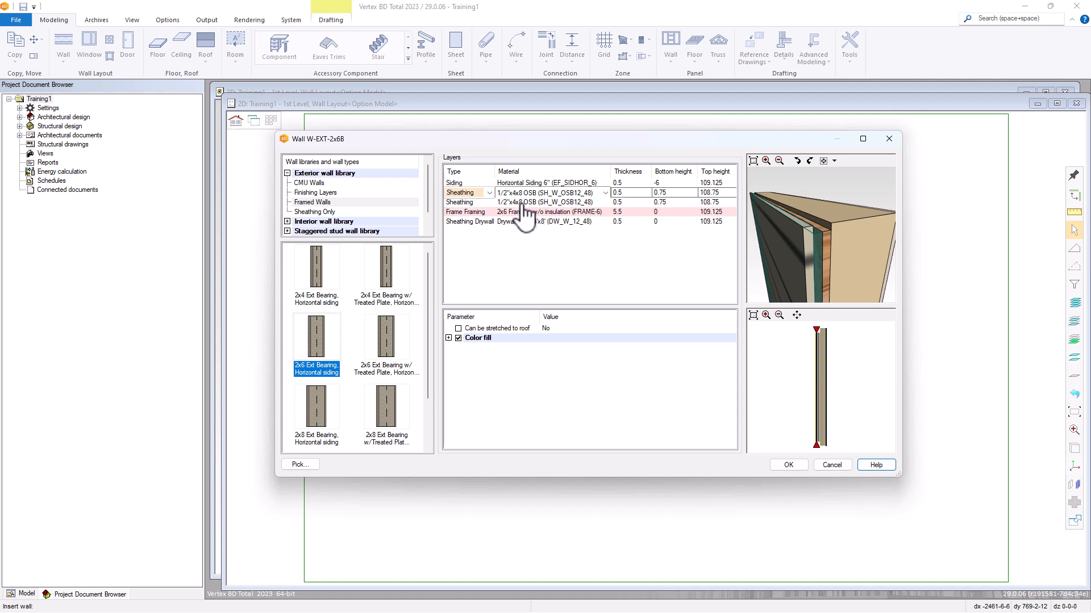
drag(823, 237, 845, 204)
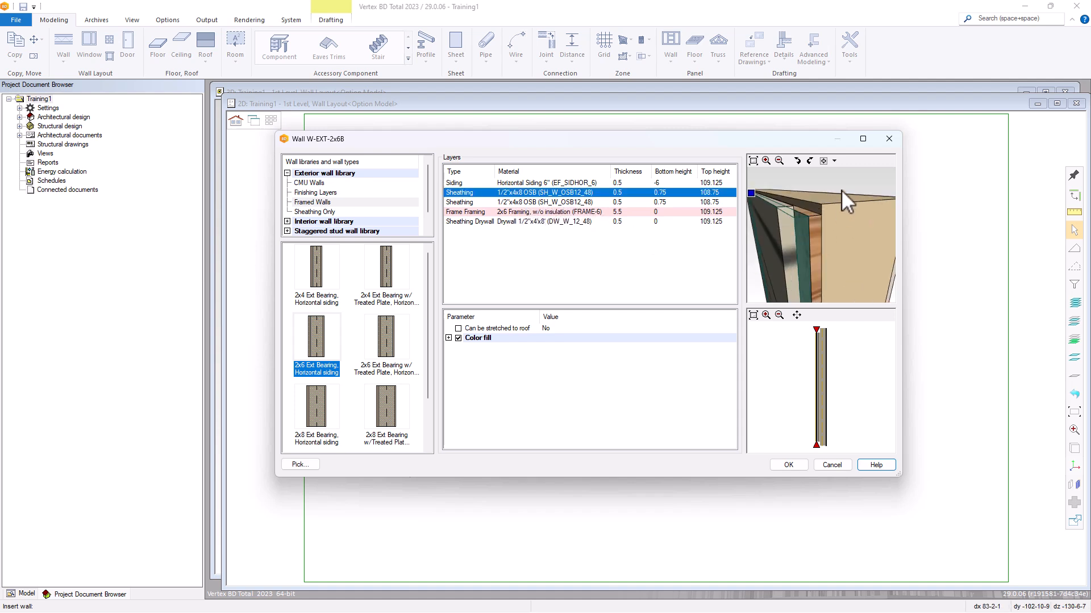
click(801, 232)
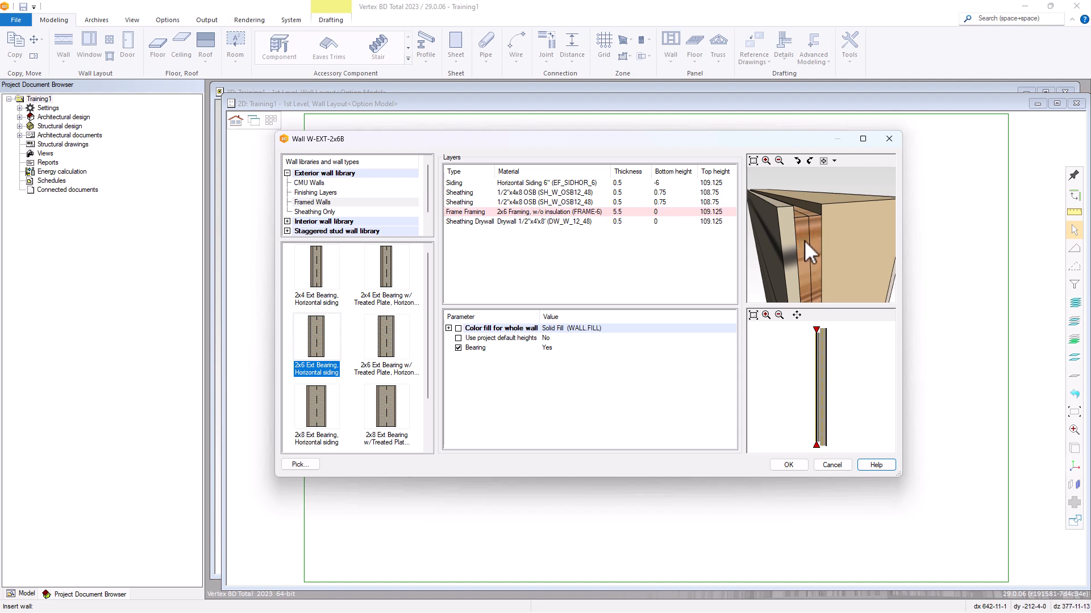
- Change the inner sheathing layer's material to 3/4"x4x8 OSB (SH_W_OSB34_48) and load its framing tool from the library
click(550, 204)
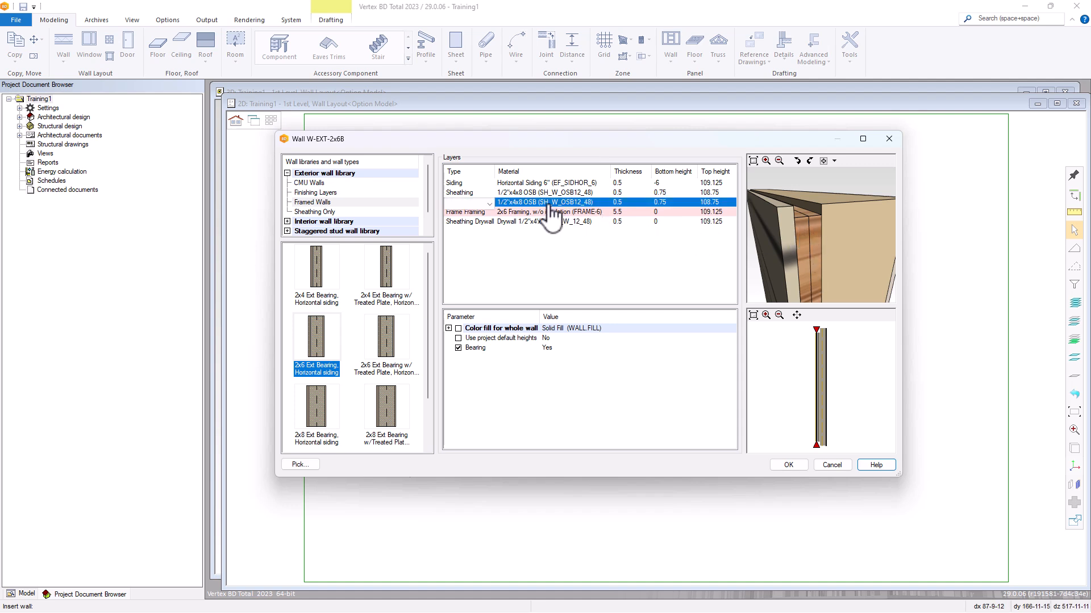
click(604, 203)
scroll(581, 235, down, 6)
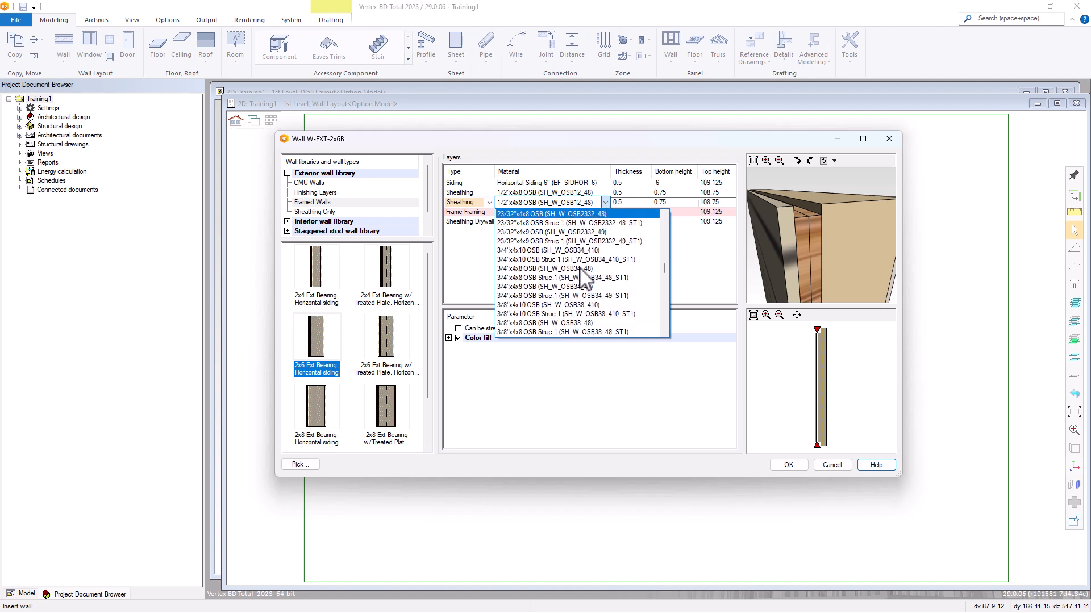
click(505, 269)
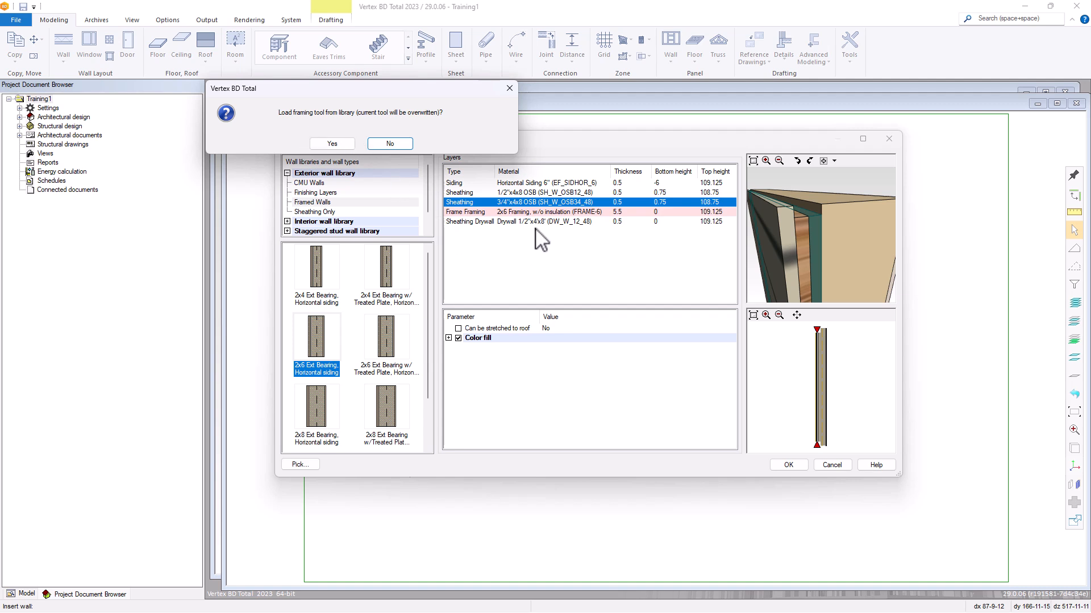
click(332, 144)
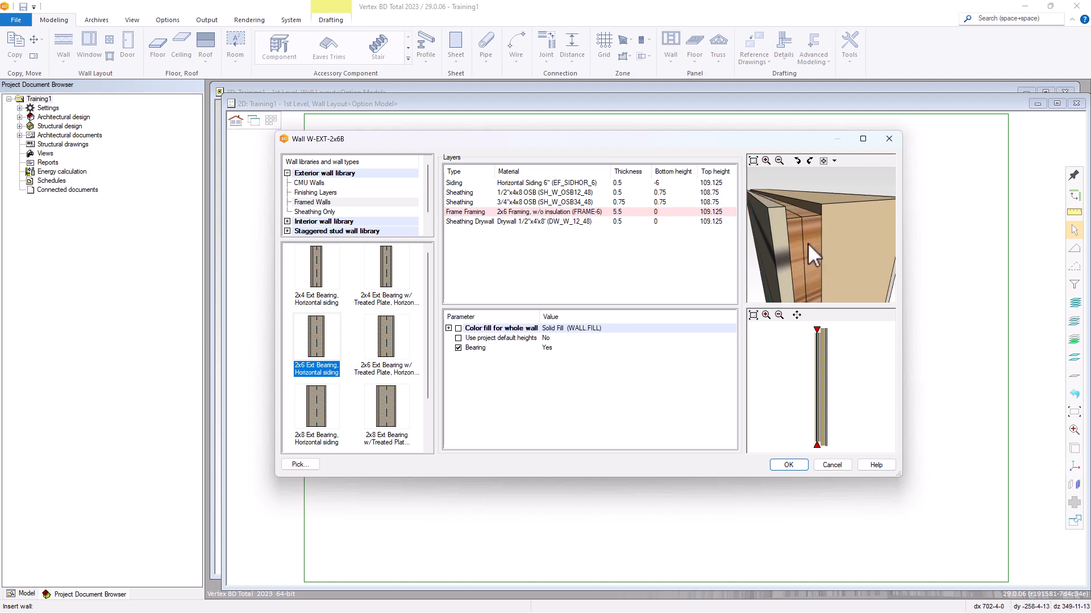
- Move the 3/4"x4x8 OSB sheathing layer up one position so it sits outside the 1/2"x4x8 OSB layer
click(575, 203)
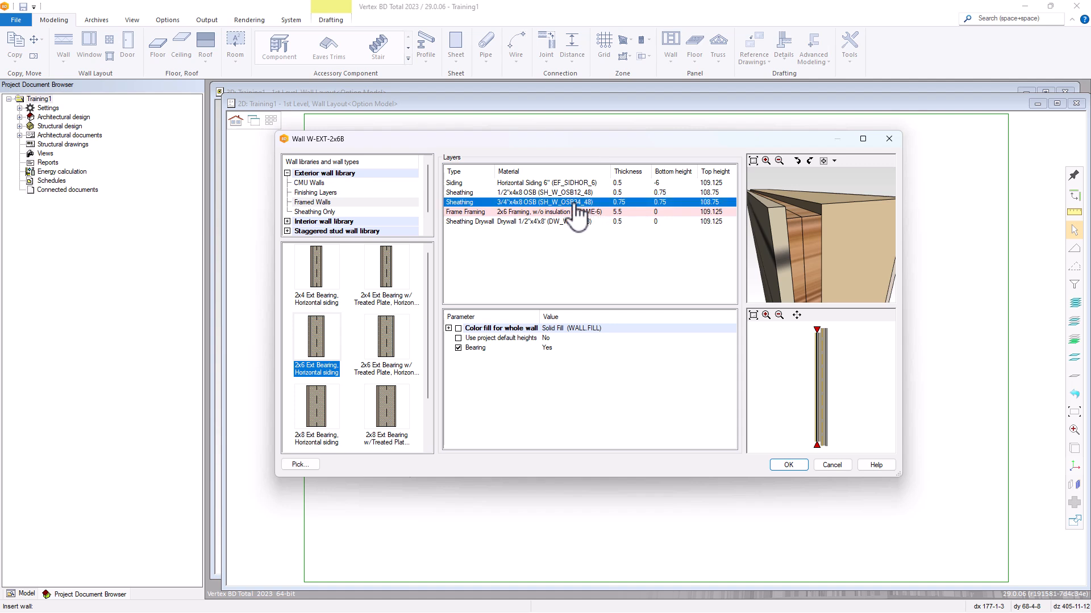
right_click(577, 209)
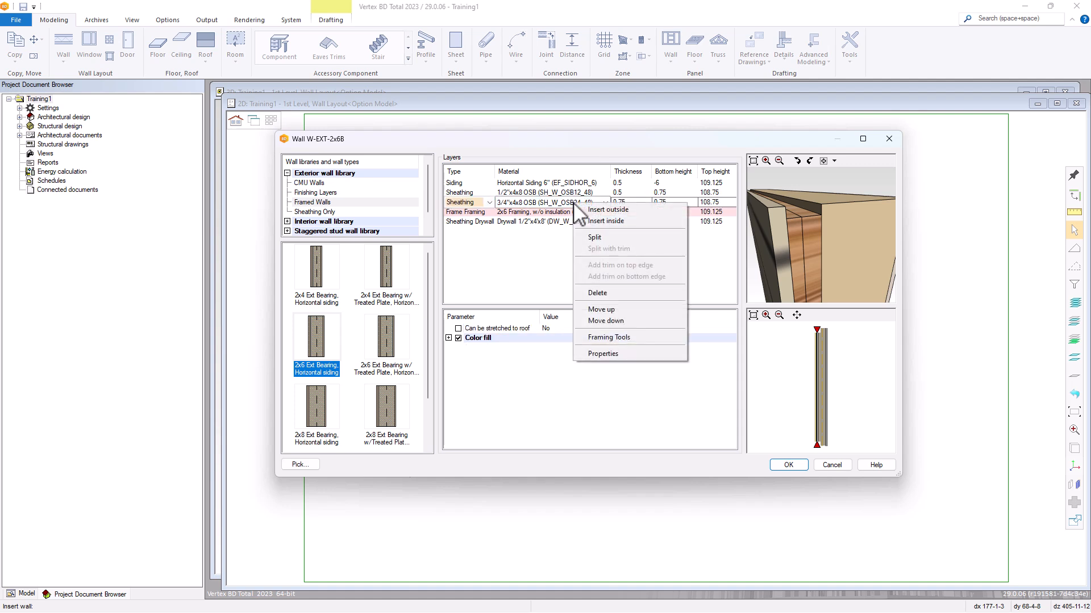
click(602, 310)
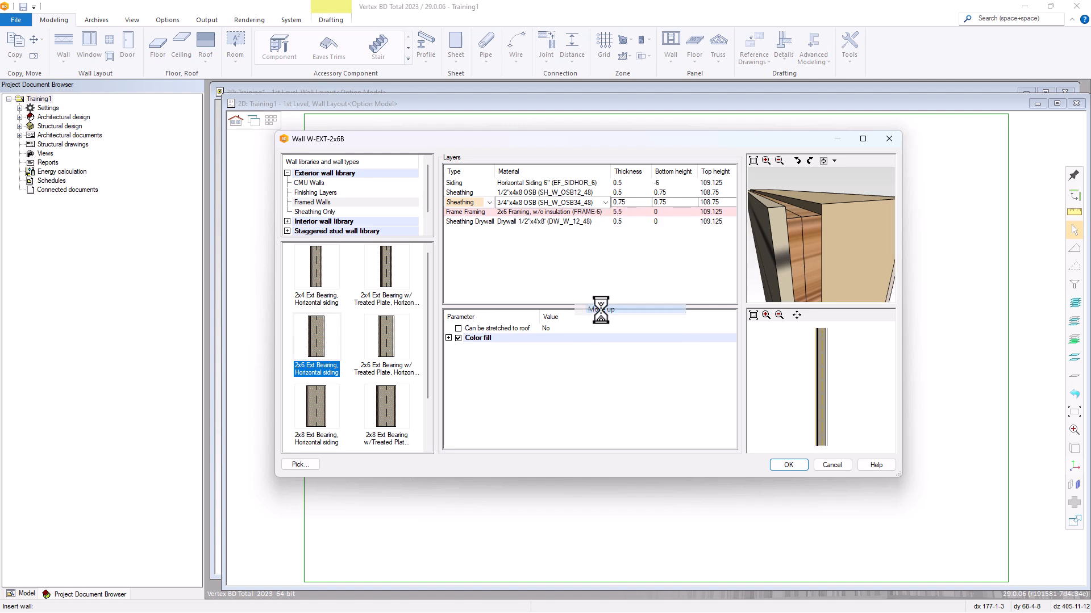
click(598, 284)
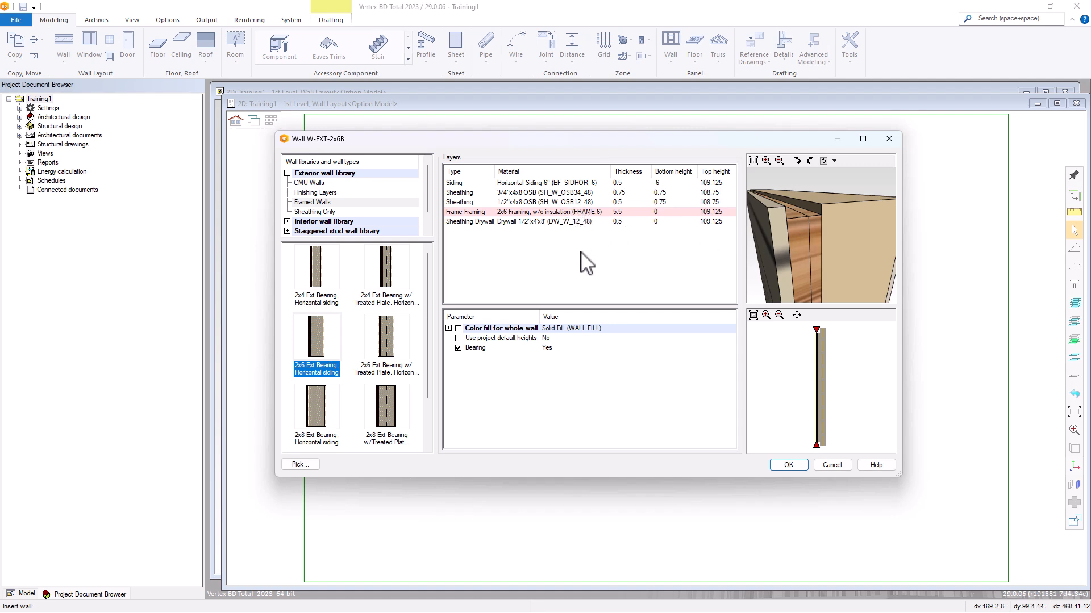
- Delete the 3/4"x4x8 OSB (SH_W_OSB34_48) sheathing layer from the wall
click(559, 202)
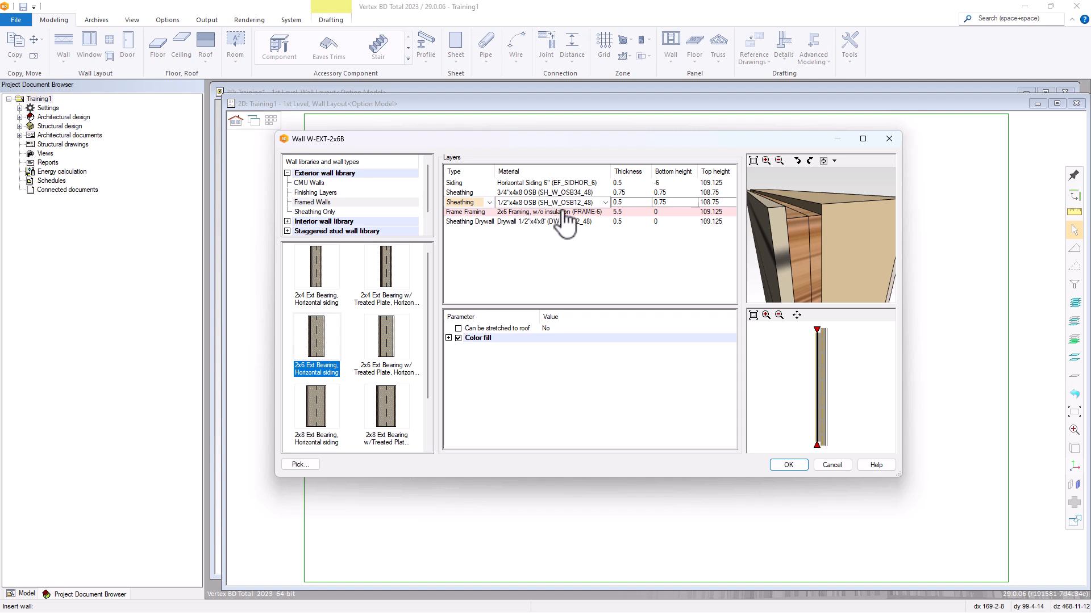
click(562, 194)
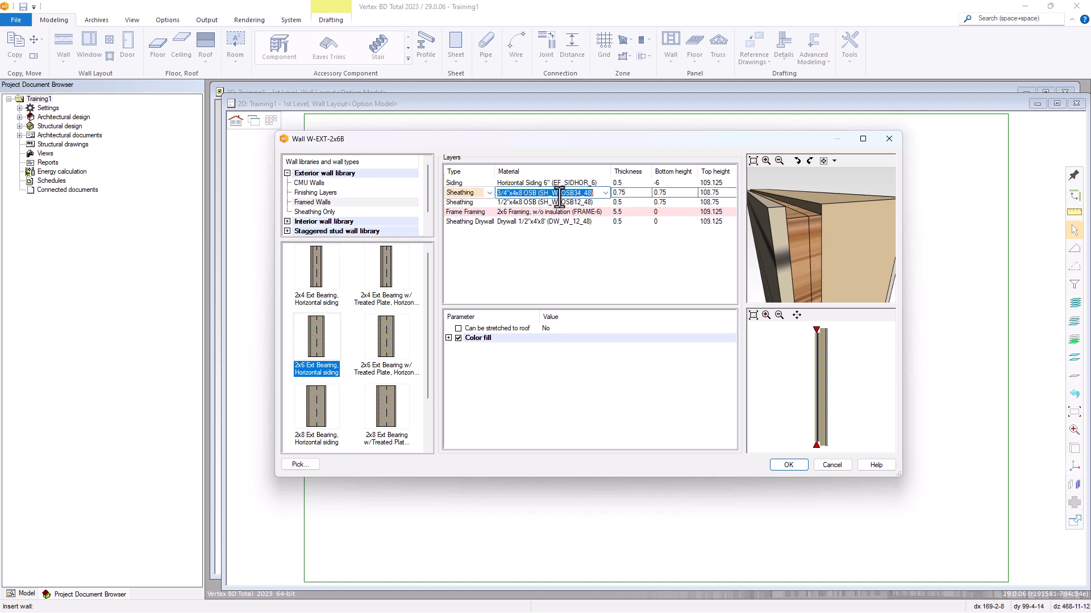
right_click(560, 196)
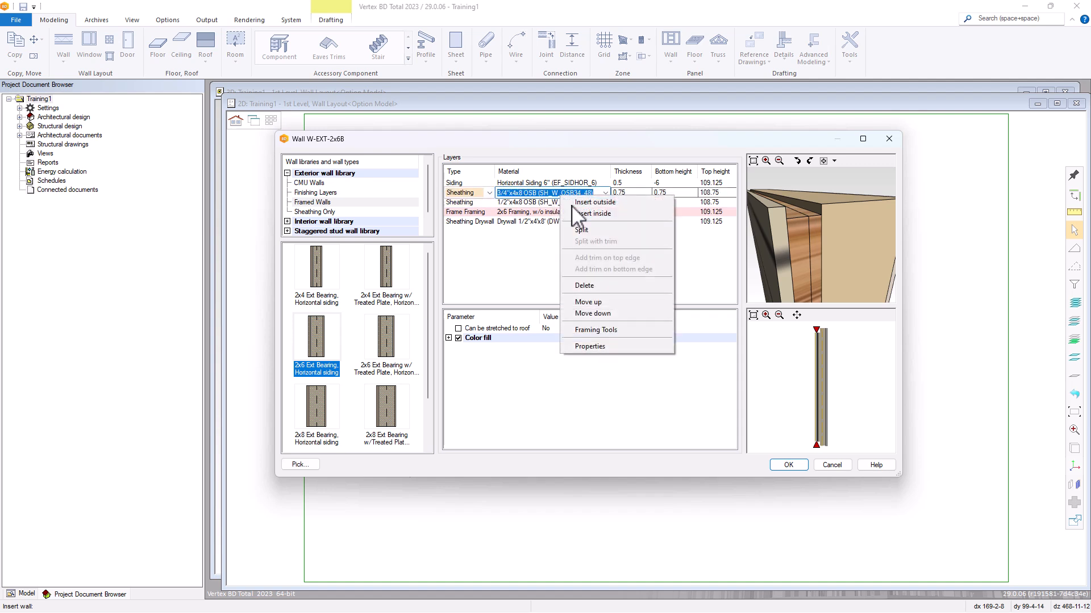
click(585, 286)
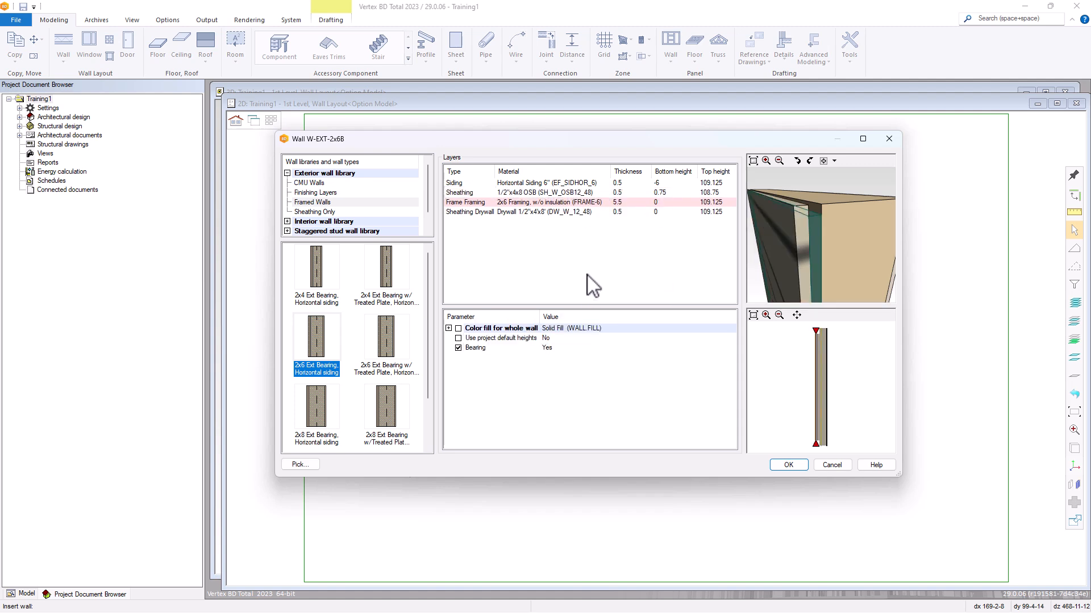
- Split the Horizontal Siding 6" layer into two height sections and set the lower section's top height to 36
scroll(822, 234, down, 5)
scroll(821, 236, down, 3)
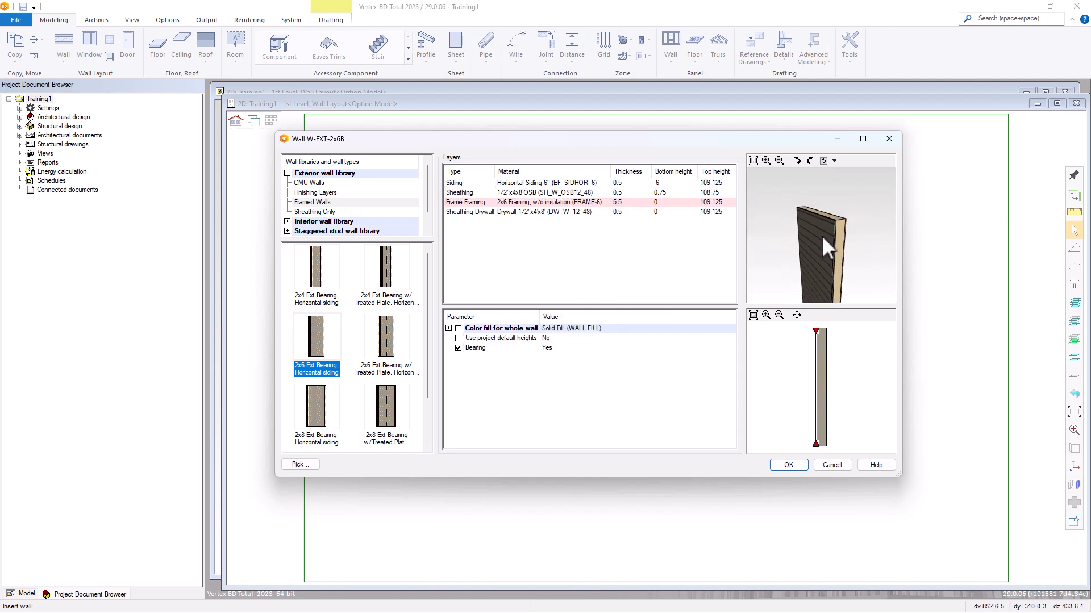
scroll(820, 234, up, 5)
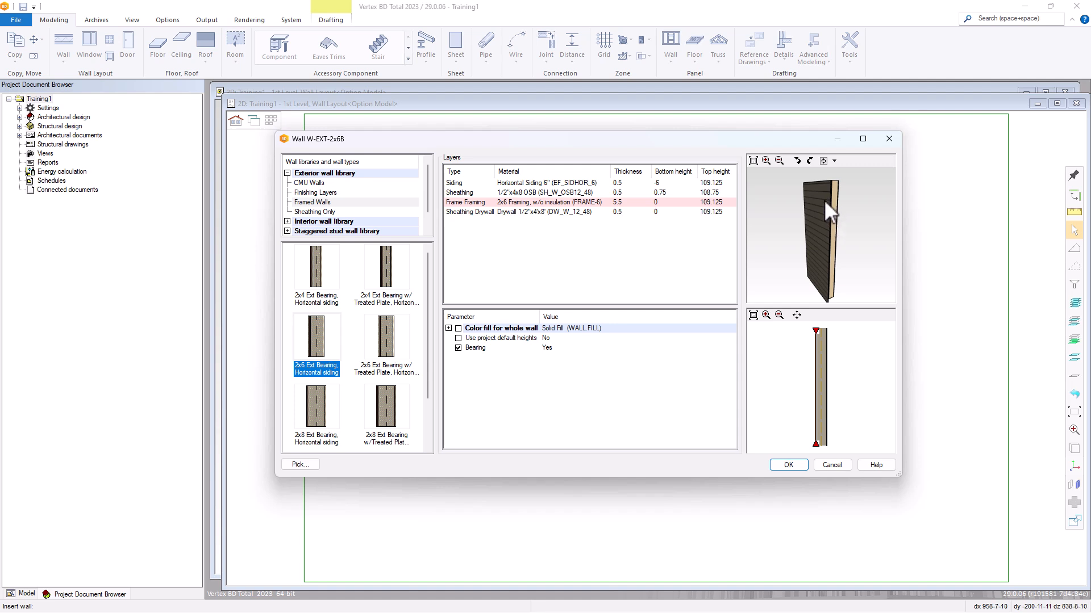
click(553, 183)
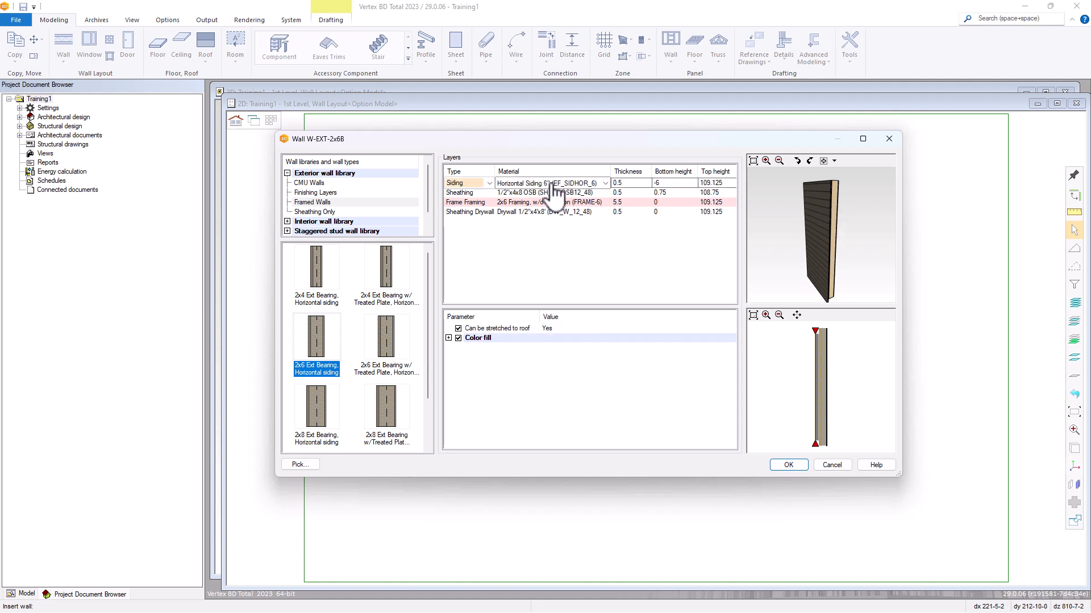
right_click(562, 183)
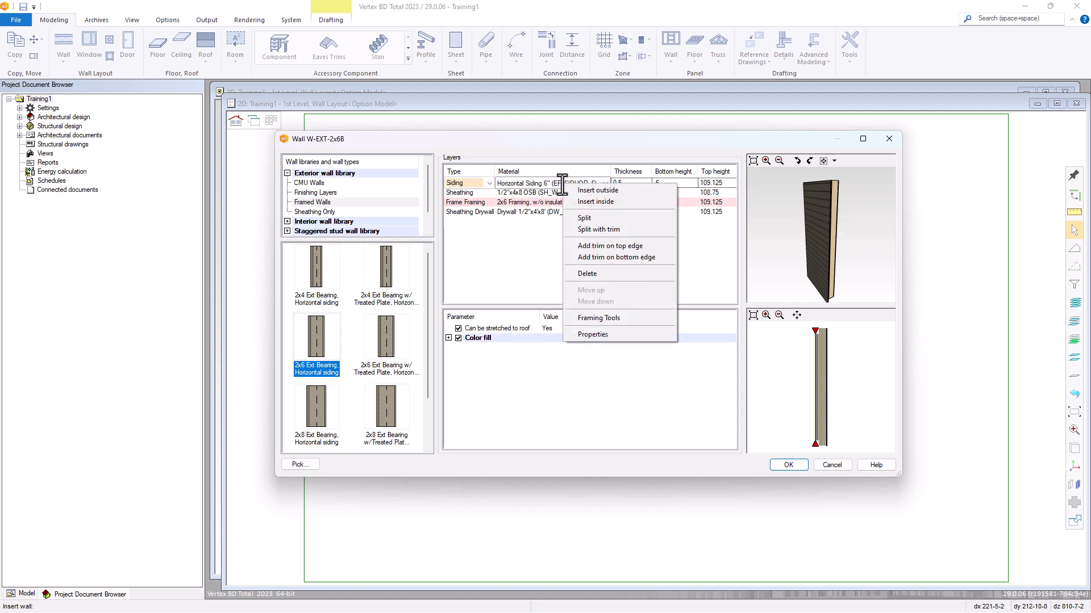
click(585, 219)
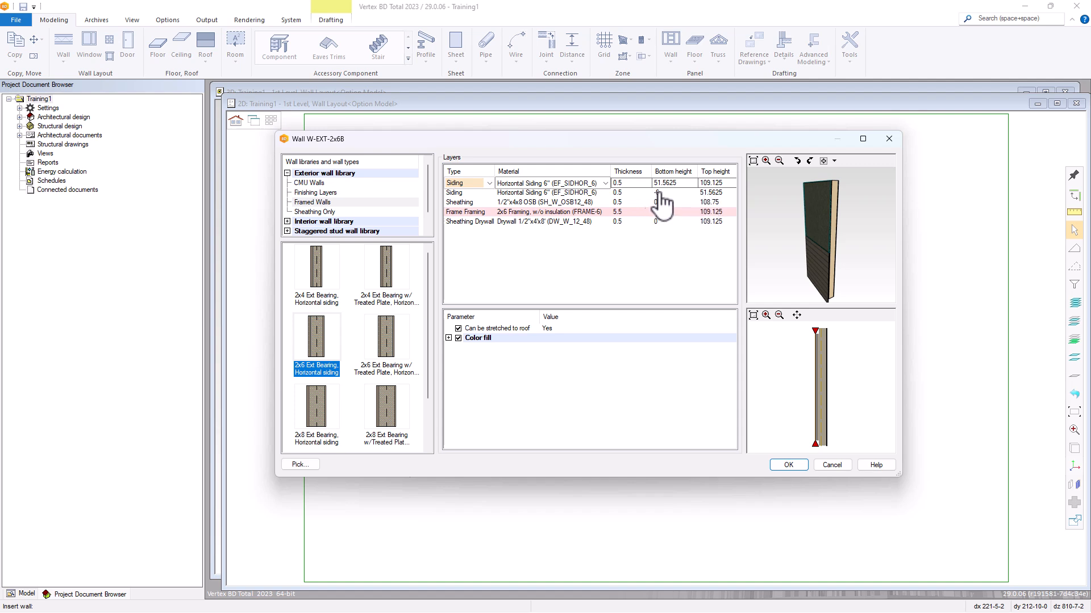
mouse_move(791, 231)
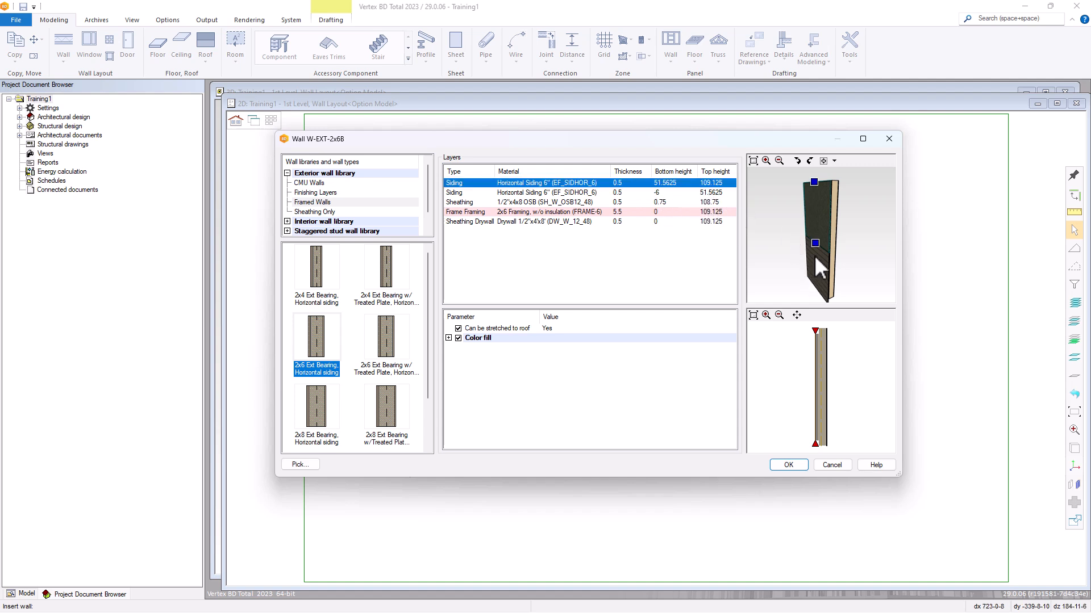
click(711, 193)
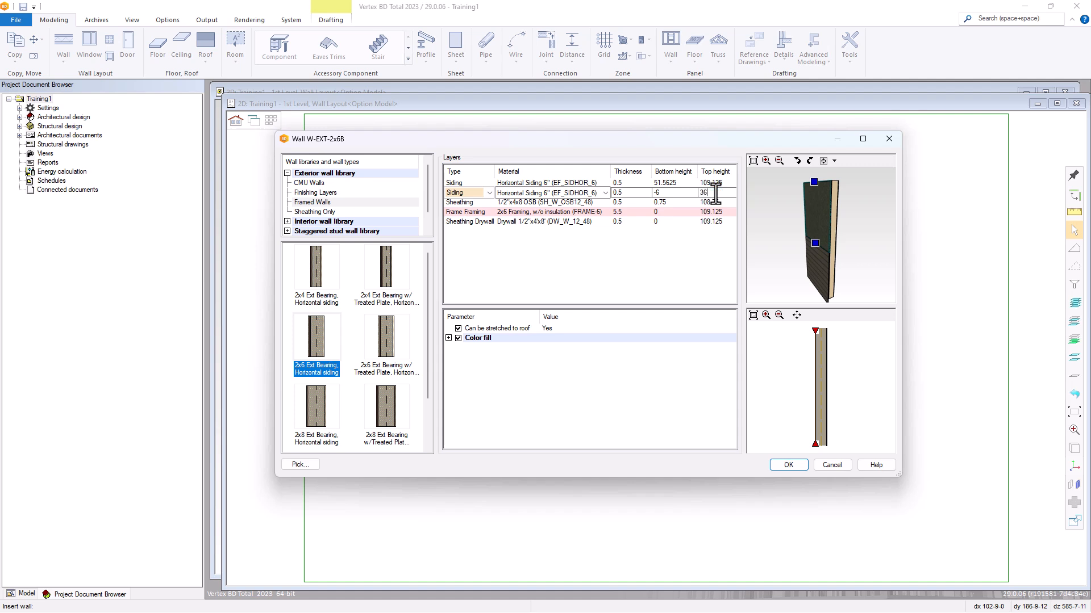
click(672, 263)
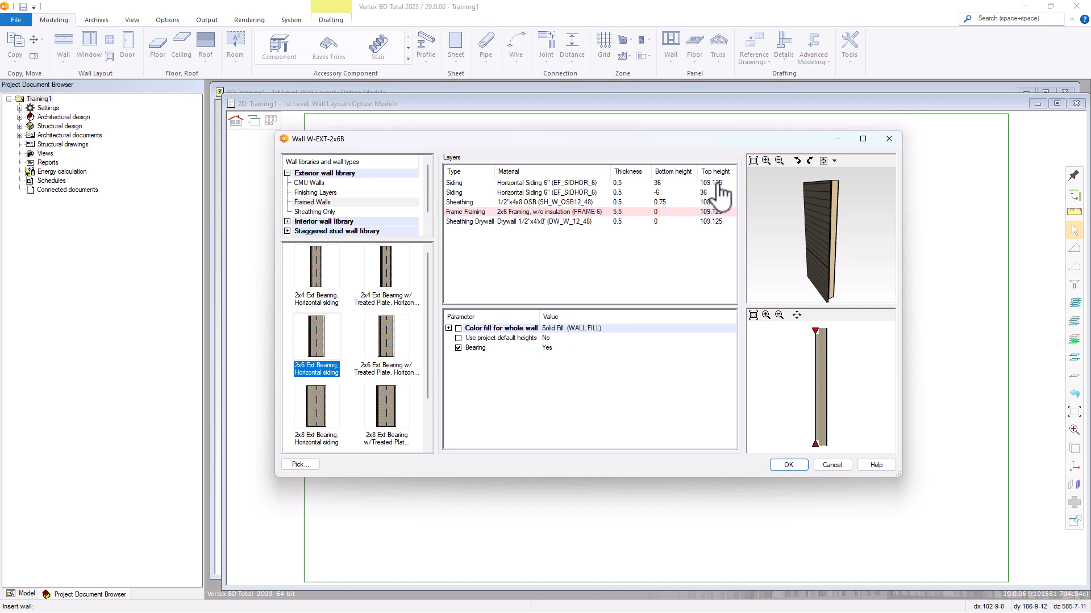
- Change the lower siding section's material to Stone (EF_SN_P12) and inspect it in the 3D preview
click(575, 193)
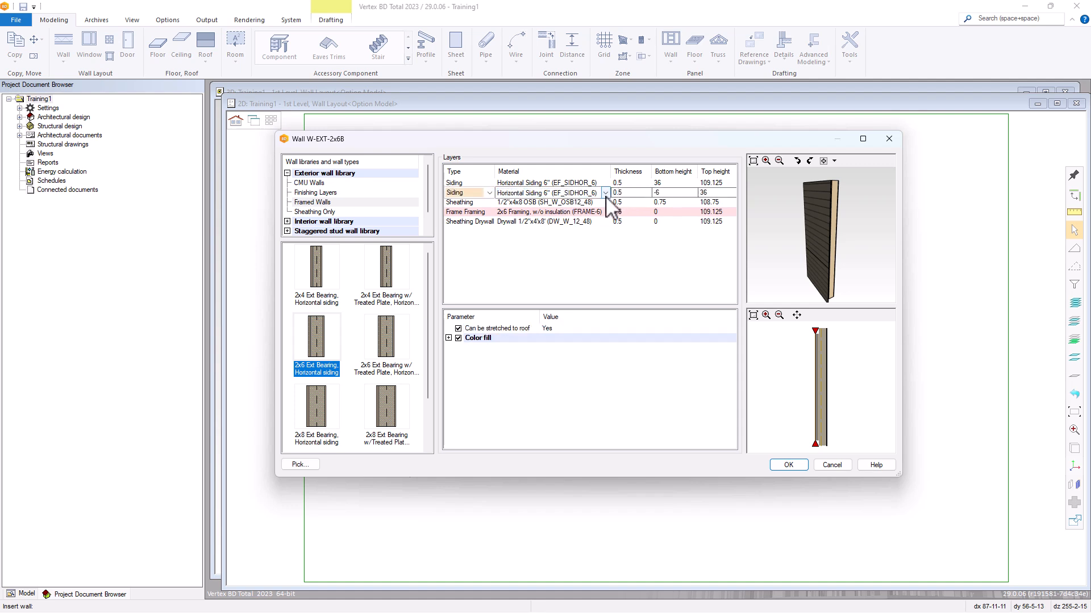
click(605, 193)
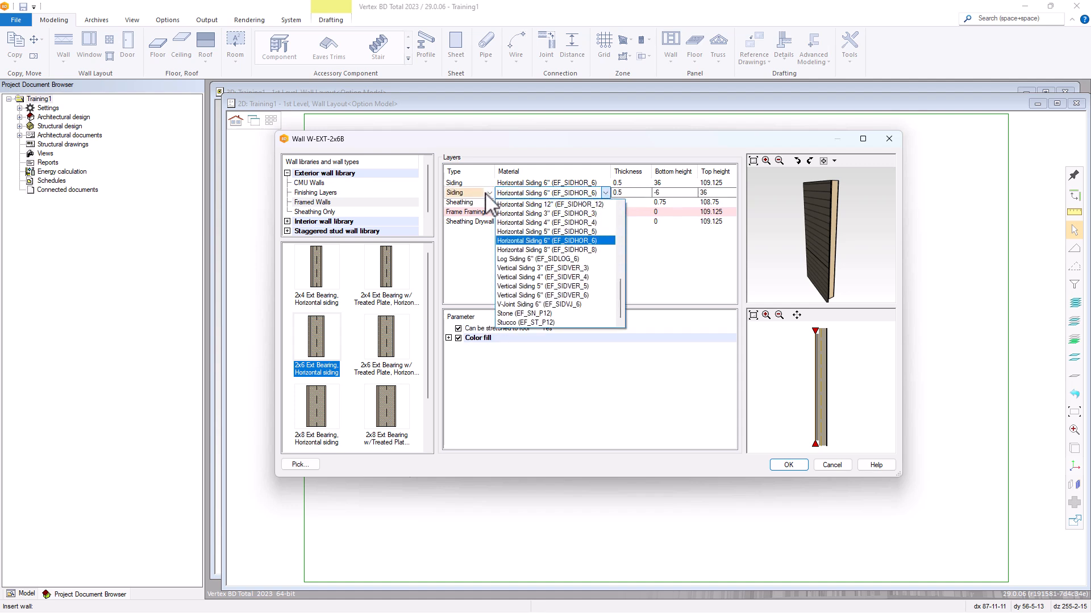
scroll(560, 262, up, 4)
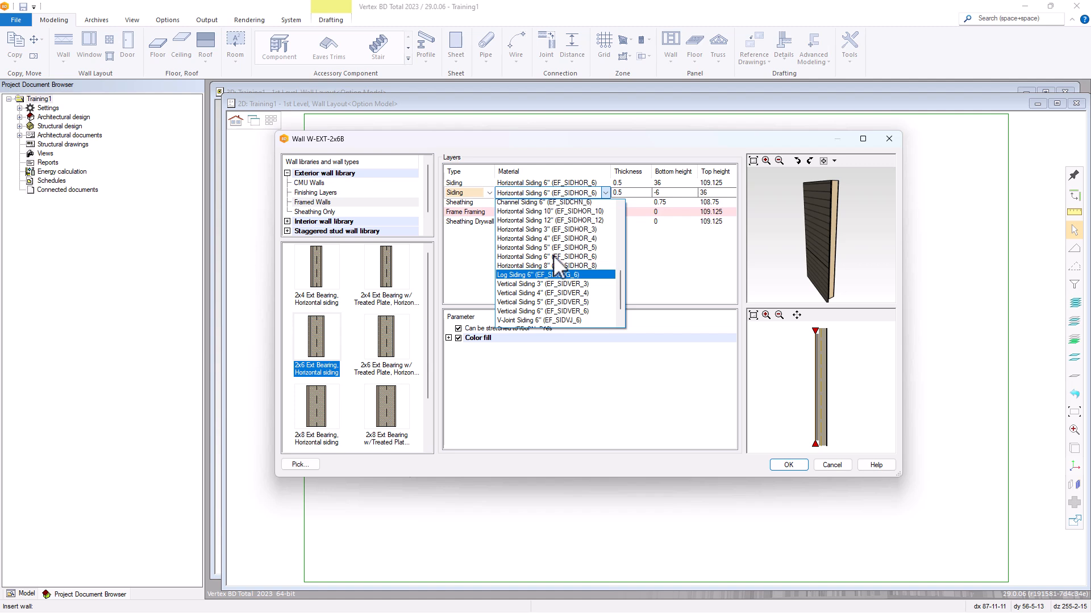
scroll(557, 256, up, 8)
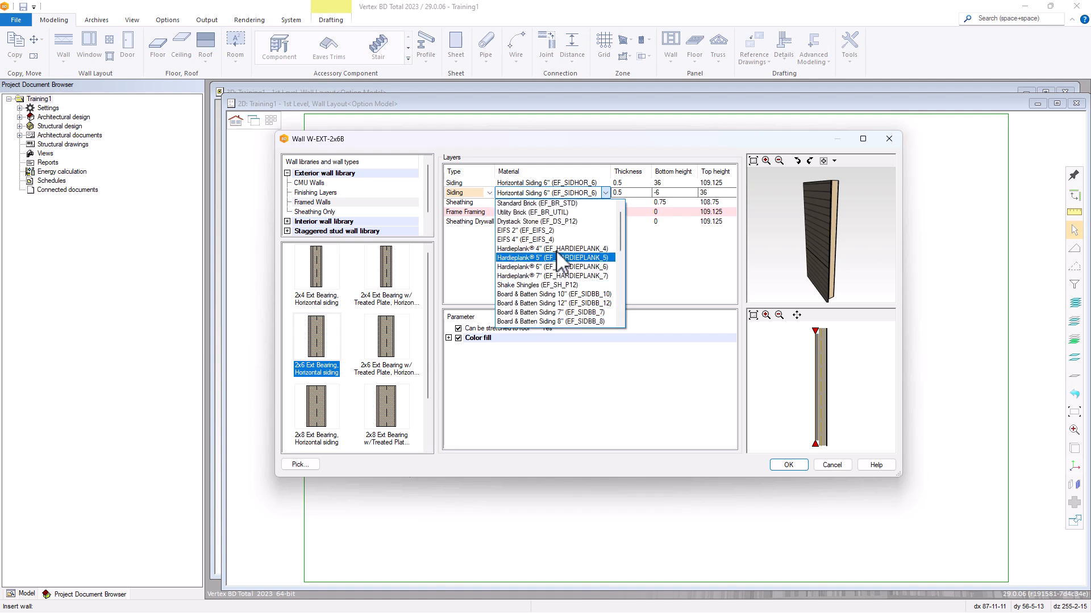
scroll(585, 250, down, 10)
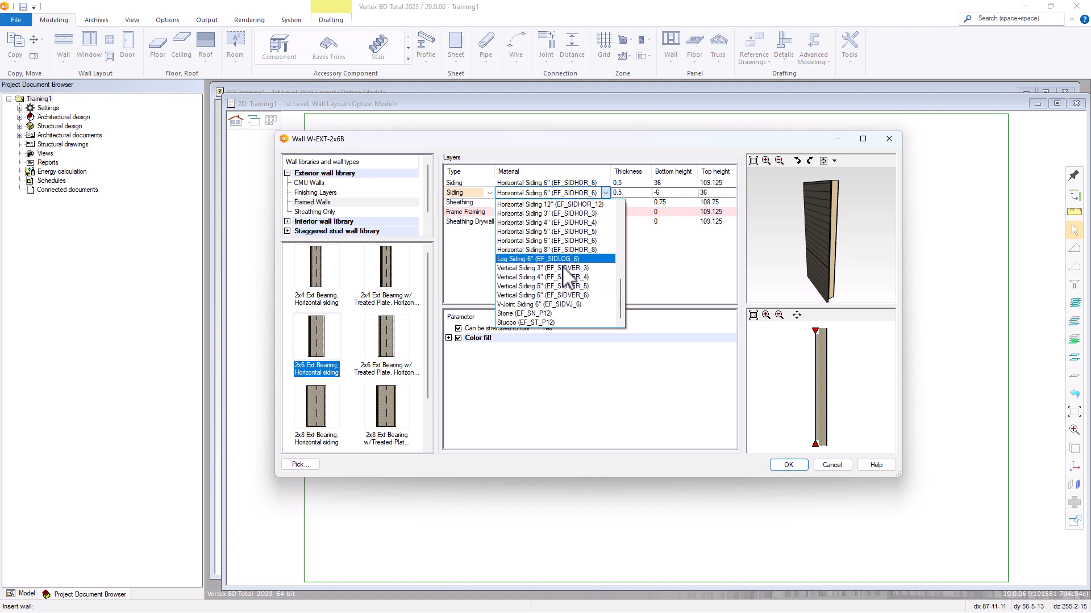
click(513, 313)
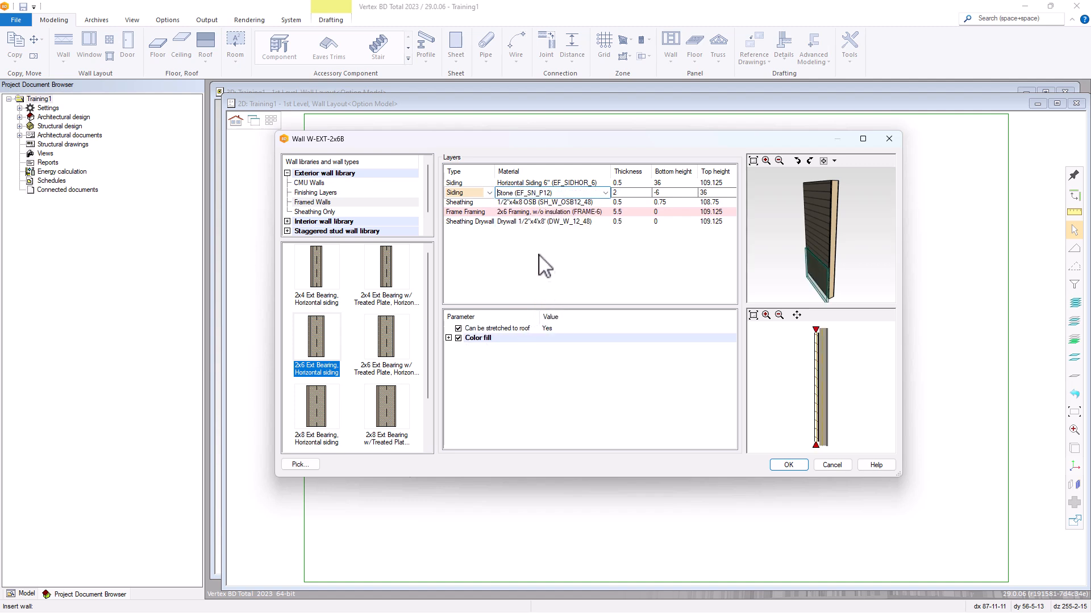
click(556, 248)
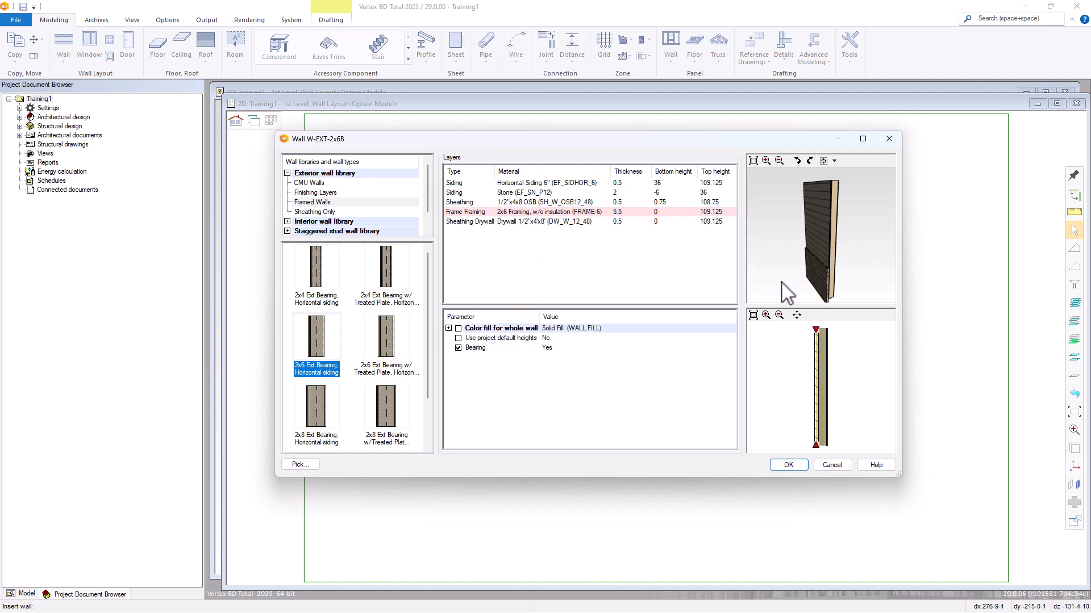
scroll(824, 247, up, 3)
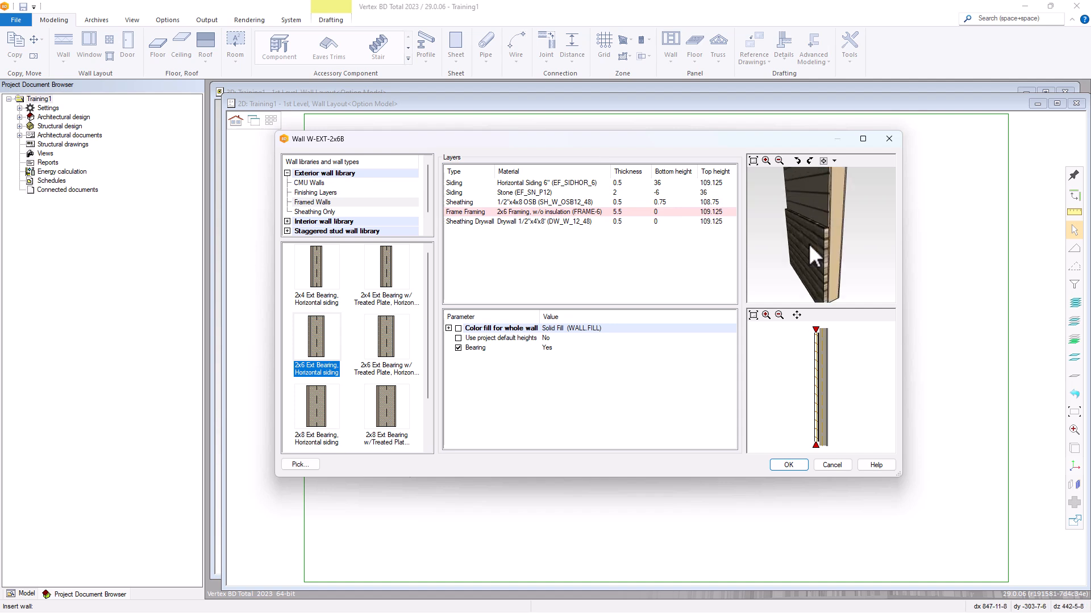
scroll(800, 207, up, 2)
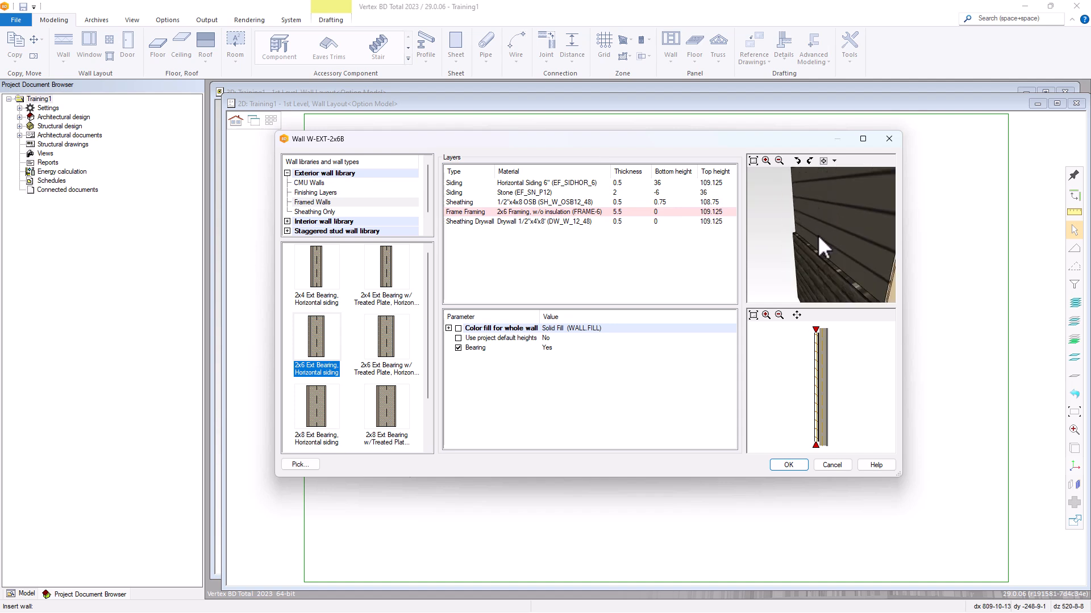
scroll(823, 244, down, 5)
middle_drag(821, 235, 829, 232)
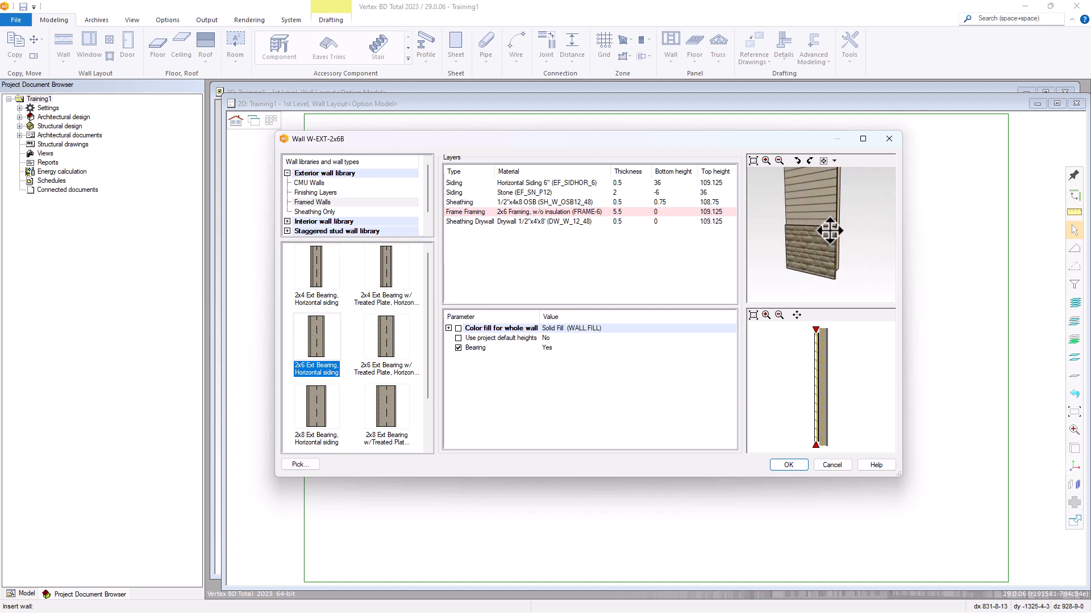
scroll(824, 241, up, 2)
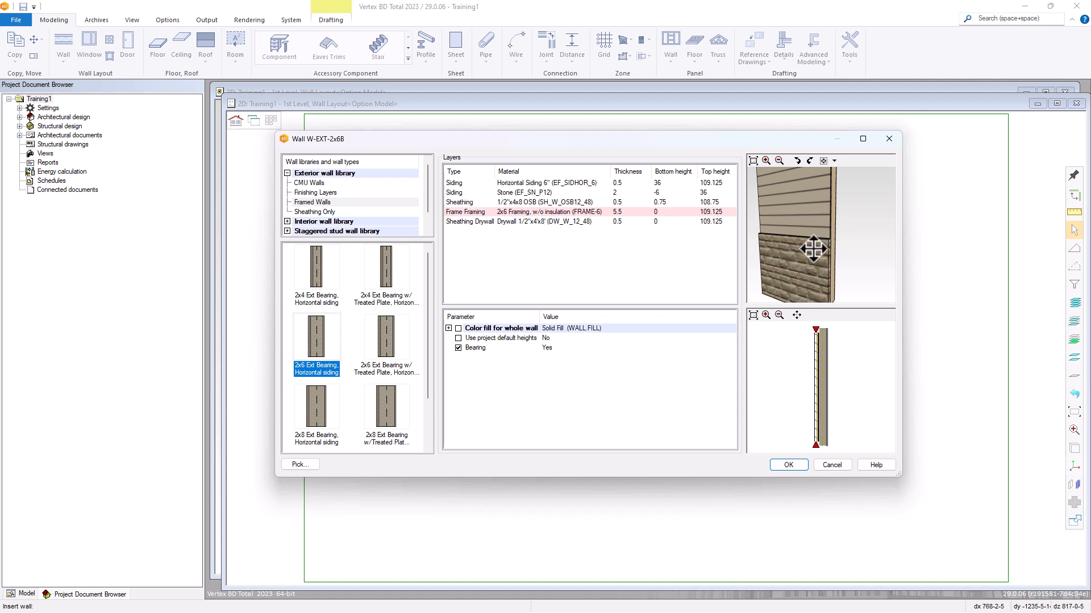
scroll(820, 235, down, 3)
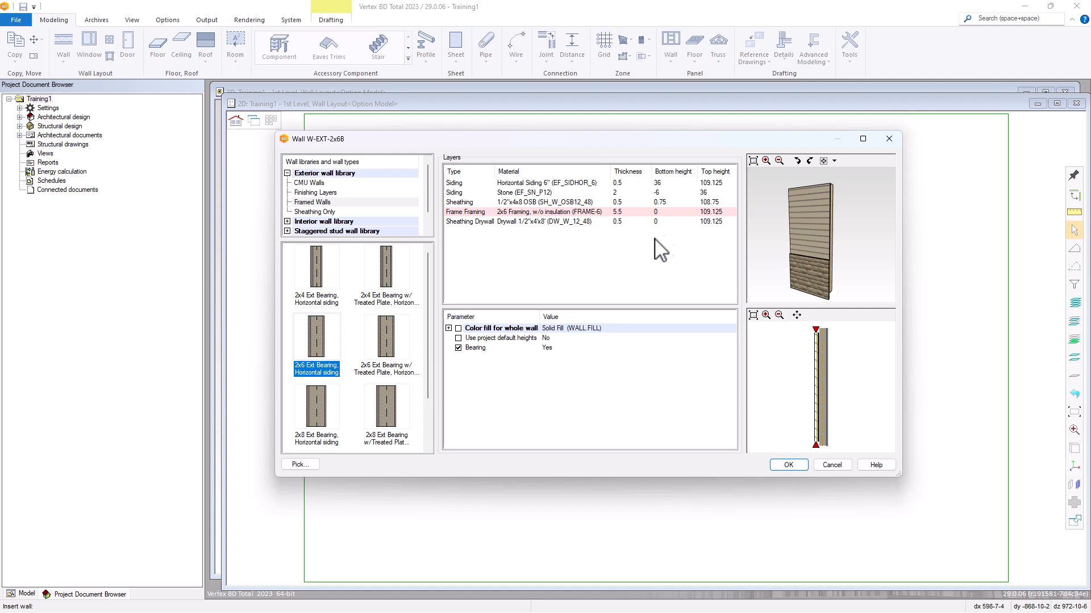
- Restore the 2x6 Ext Bearing, Horizontal siding wall type to its default settings
right_click(316, 337)
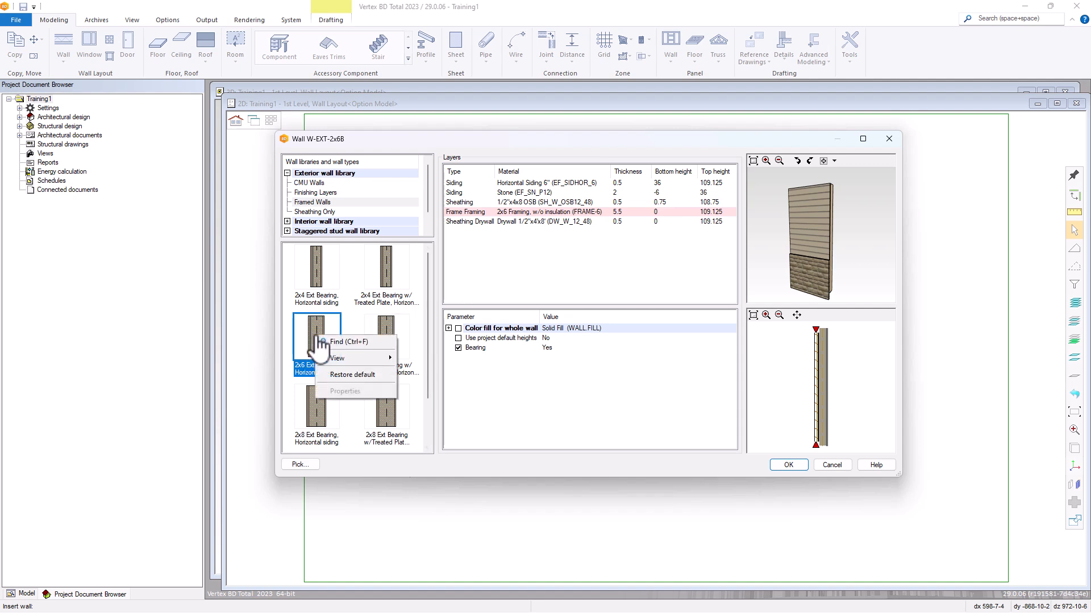
click(360, 375)
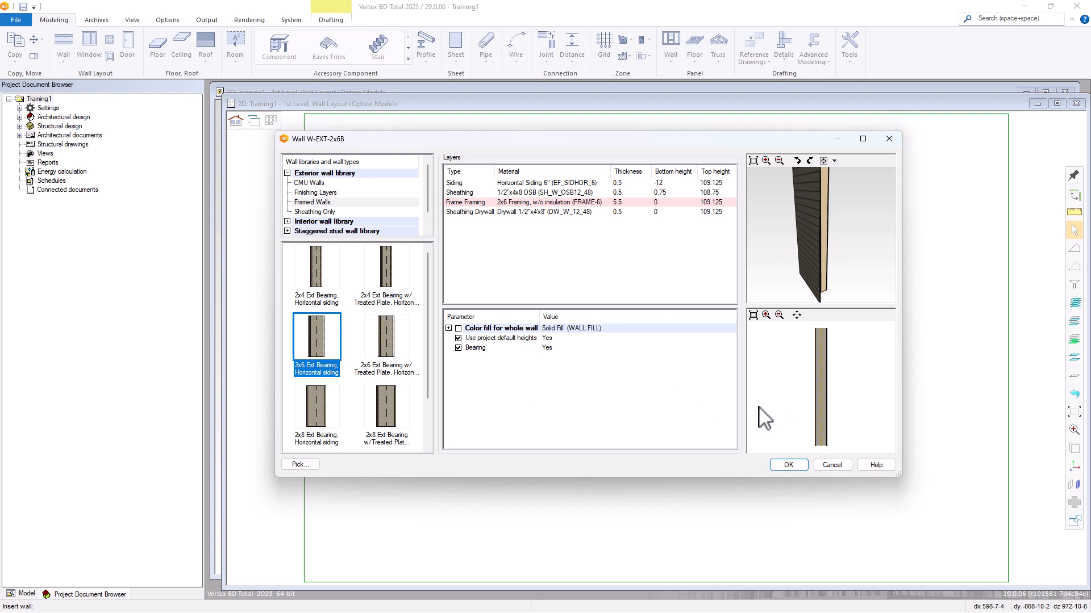
- Set the color fill of the Horizontal Siding 6" layer to Red and inspect it in the plan preview
scroll(815, 419, up, 5)
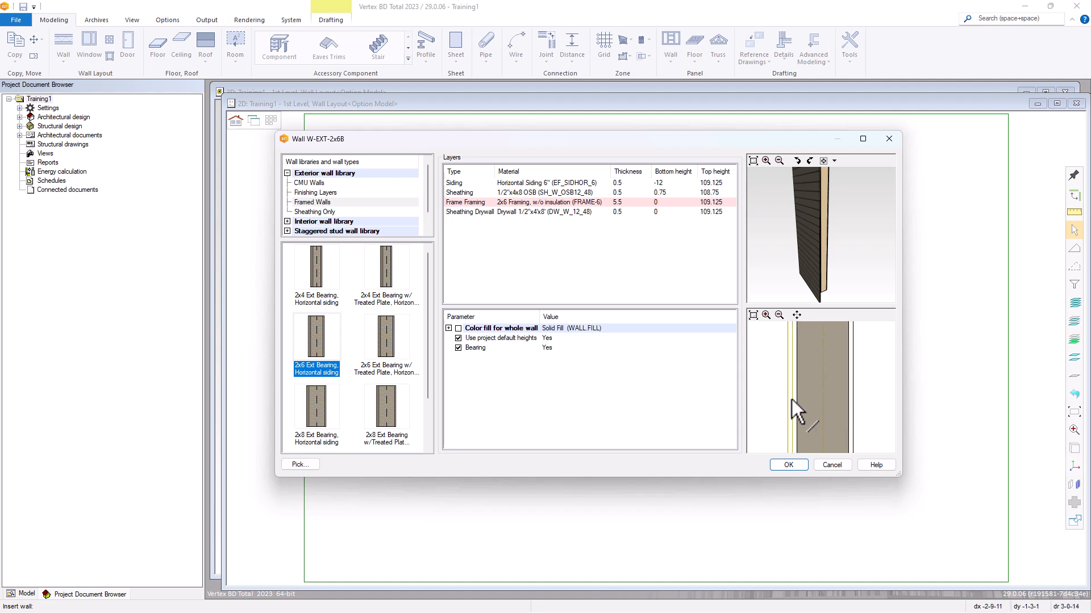
click(529, 193)
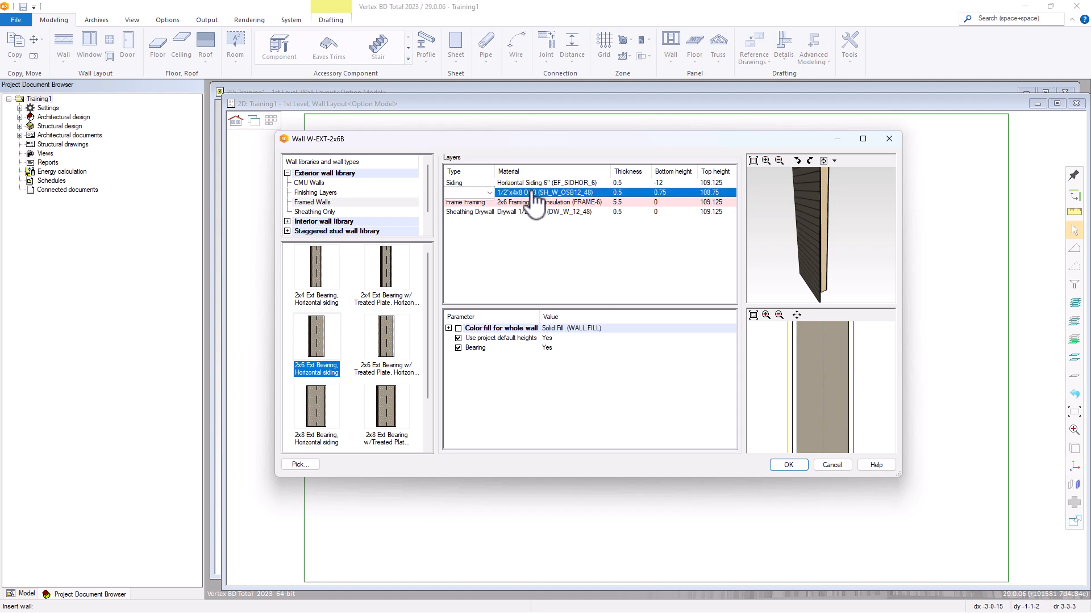
click(535, 184)
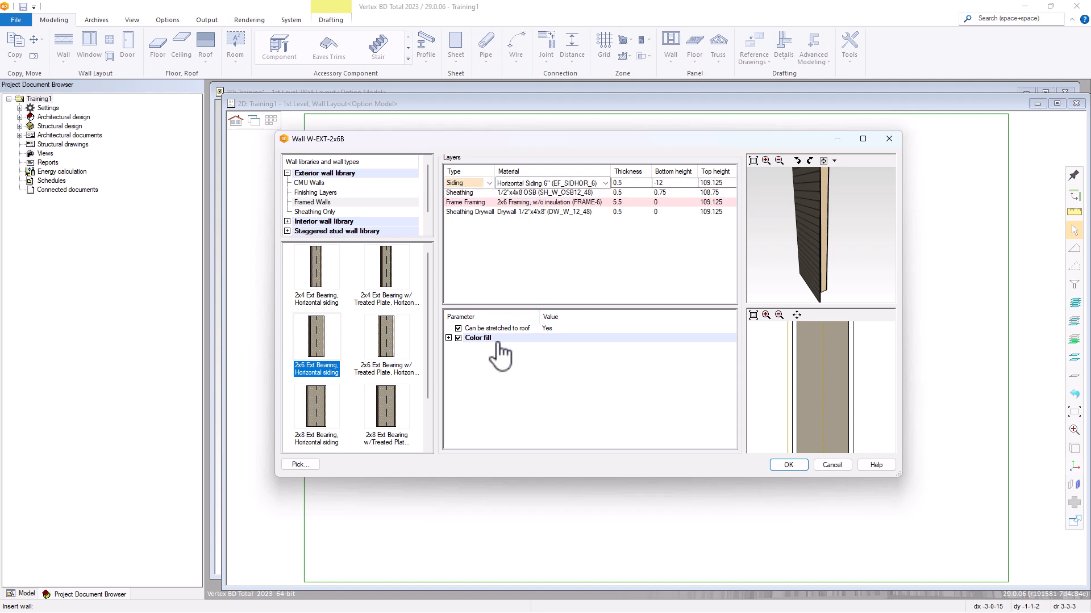
click(449, 338)
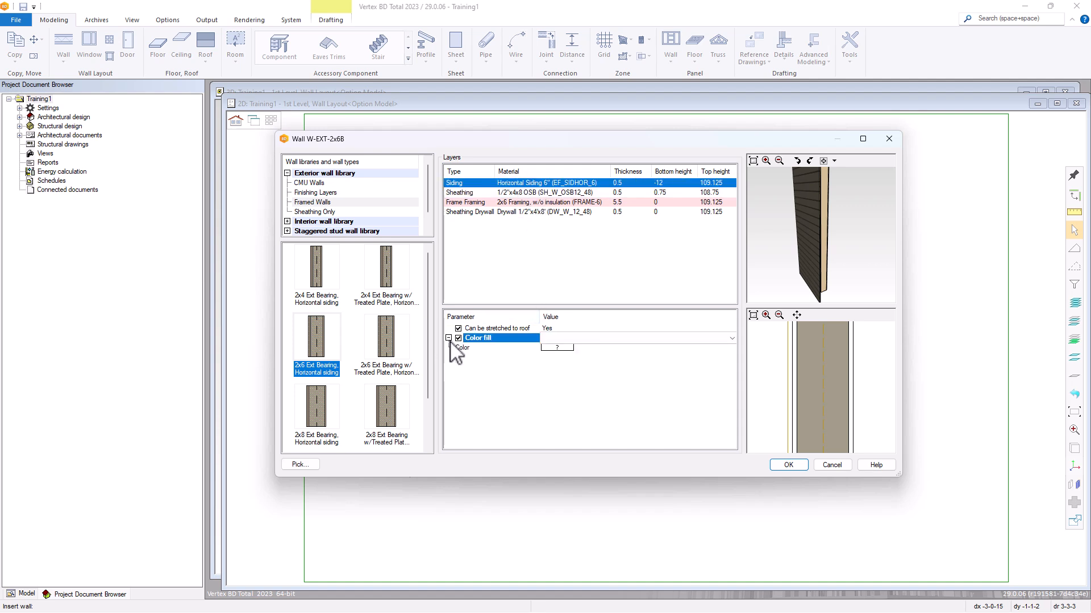
click(568, 349)
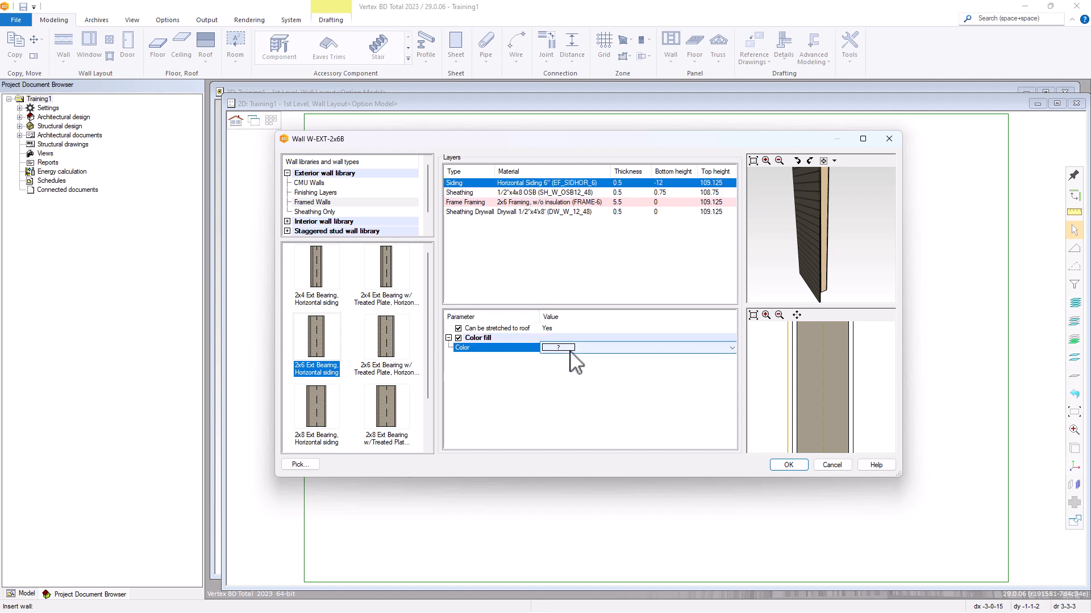
click(698, 348)
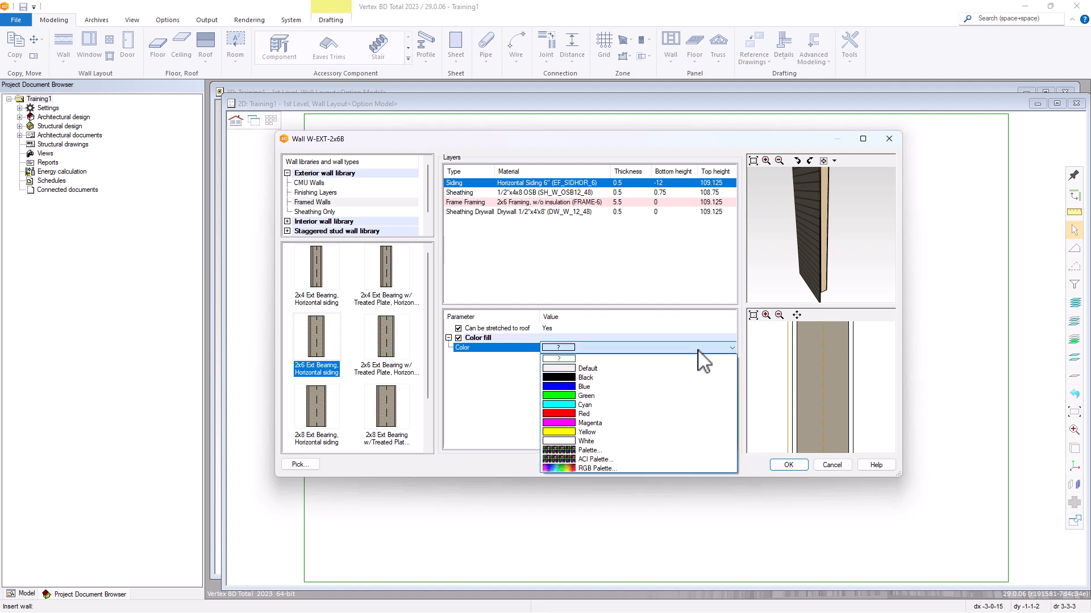
click(585, 414)
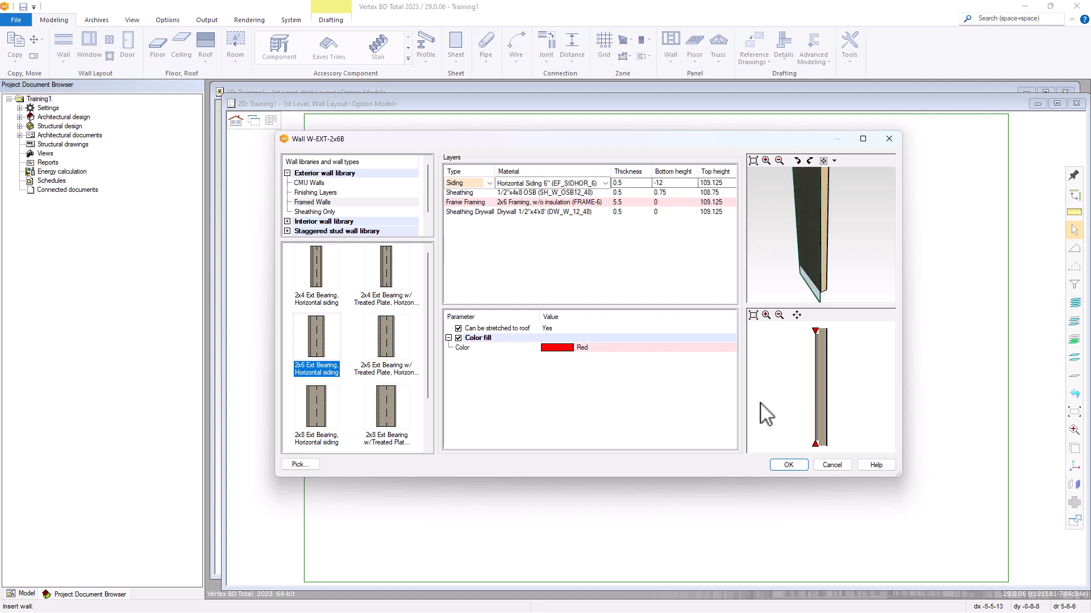
scroll(820, 423, up, 3)
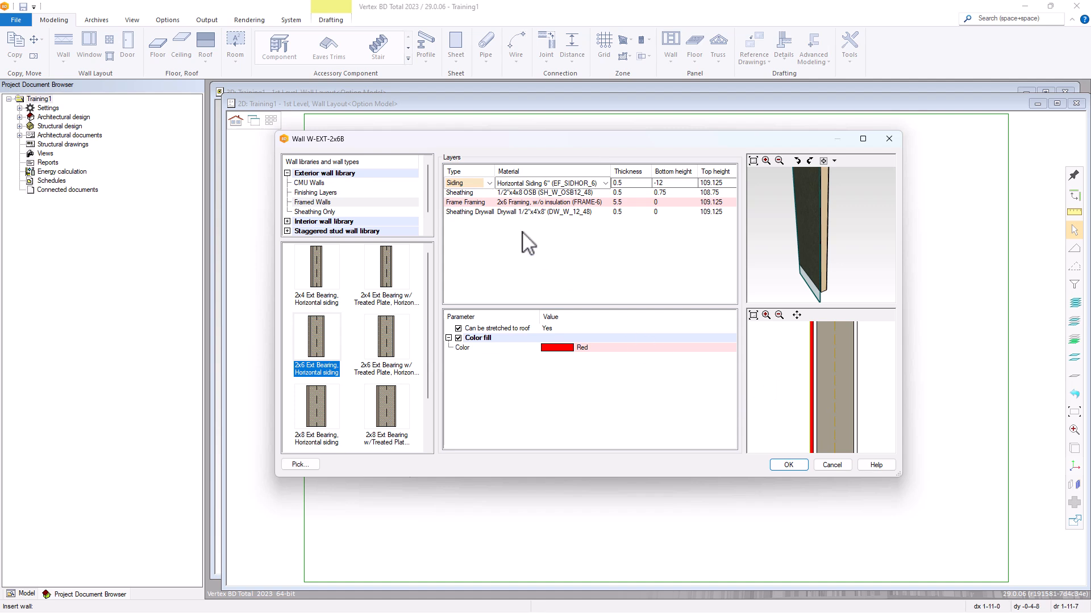
- Set the 2x6 framing layer's color fill to Solid Fill - ORANGE (WALL.FILL.ORANGE)
click(545, 193)
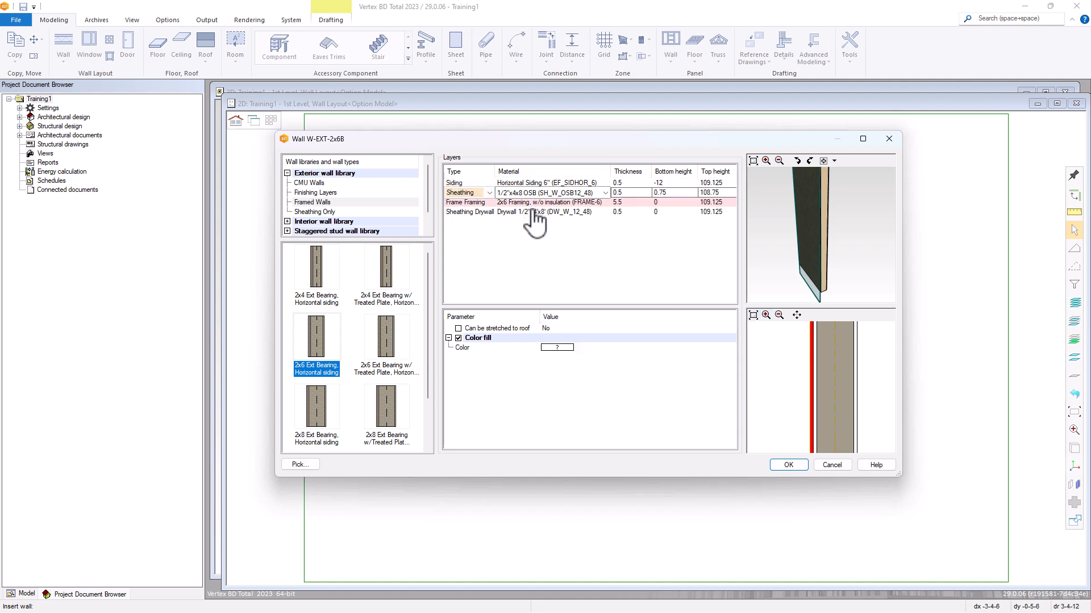
click(534, 203)
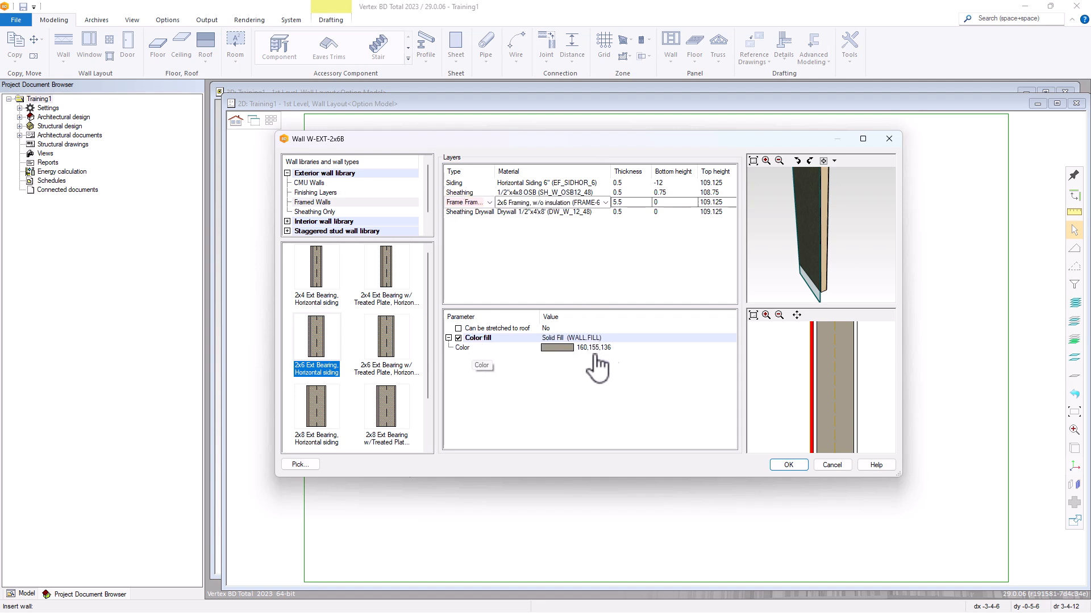
click(608, 339)
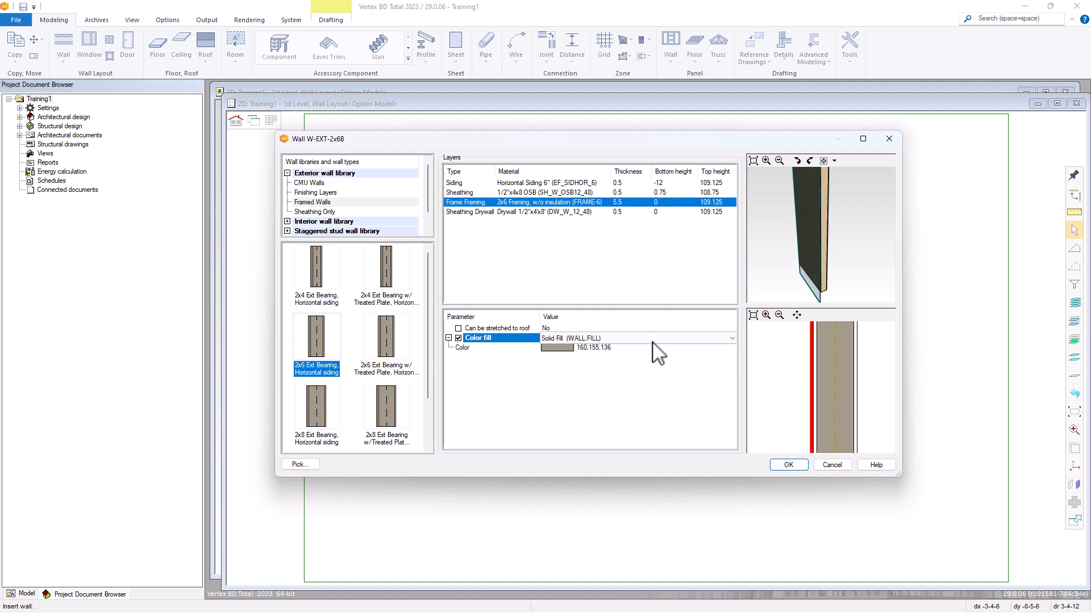
click(731, 339)
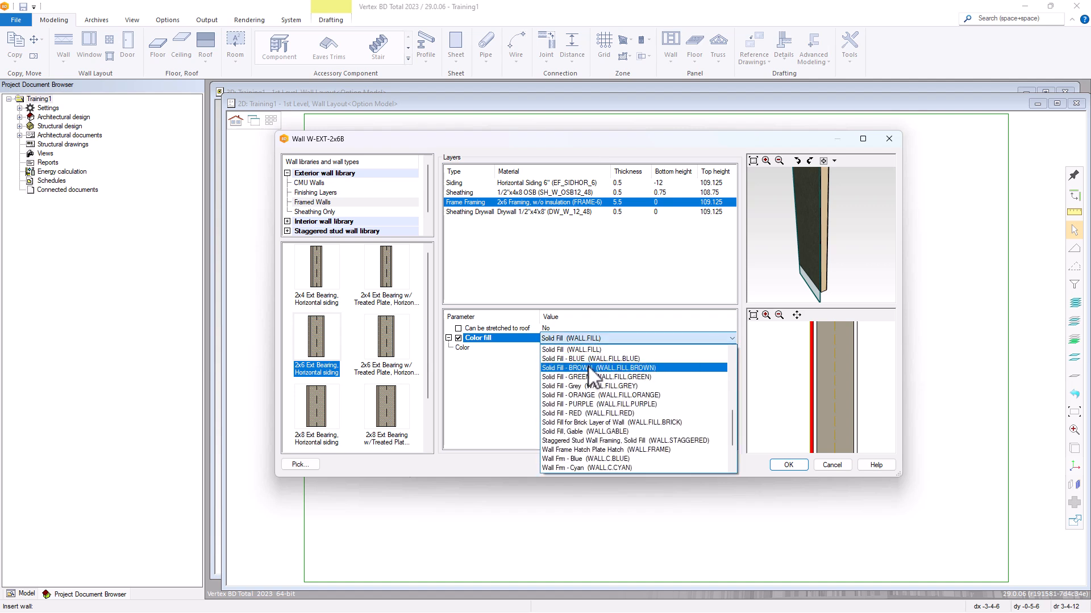
click(607, 396)
scroll(826, 423, up, 5)
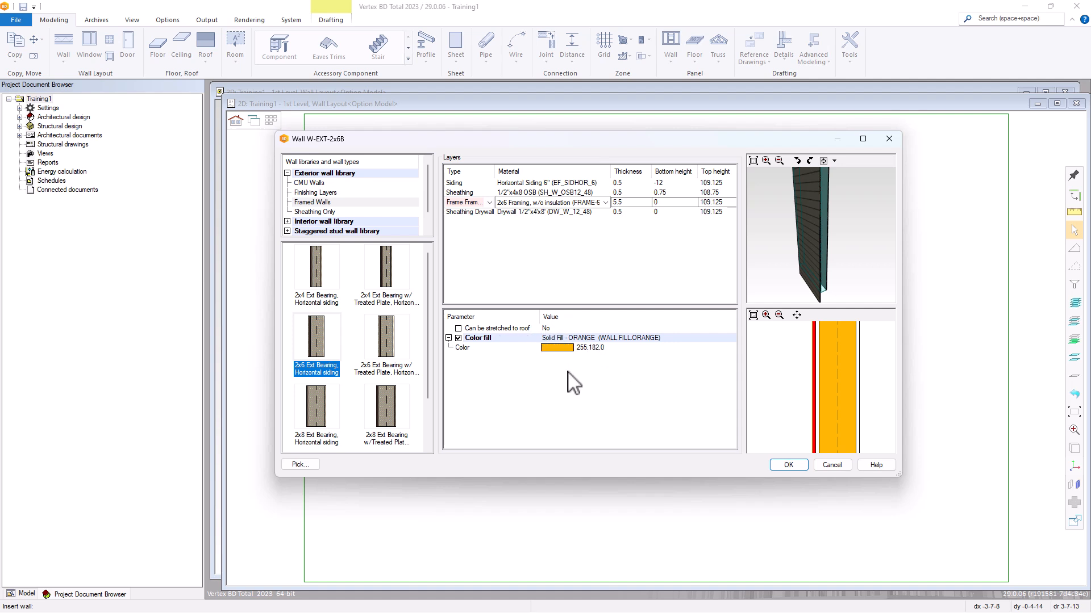
- Restore the 2x6 Ext Bearing, Horizontal siding wall type to its defaults, discarding the layer color changes
right_click(328, 336)
click(345, 374)
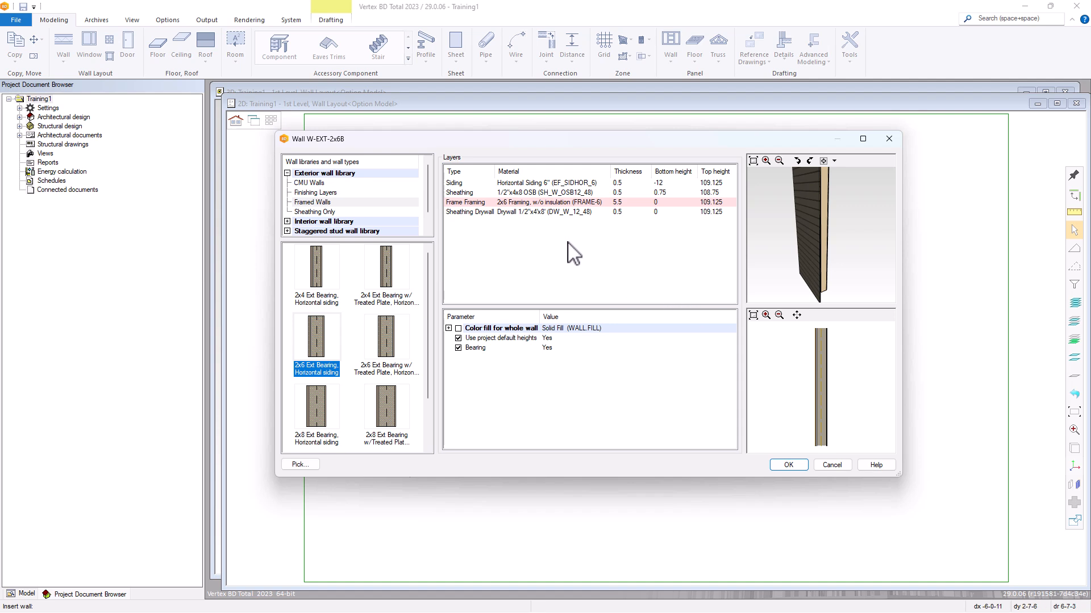
scroll(823, 244, up, 2)
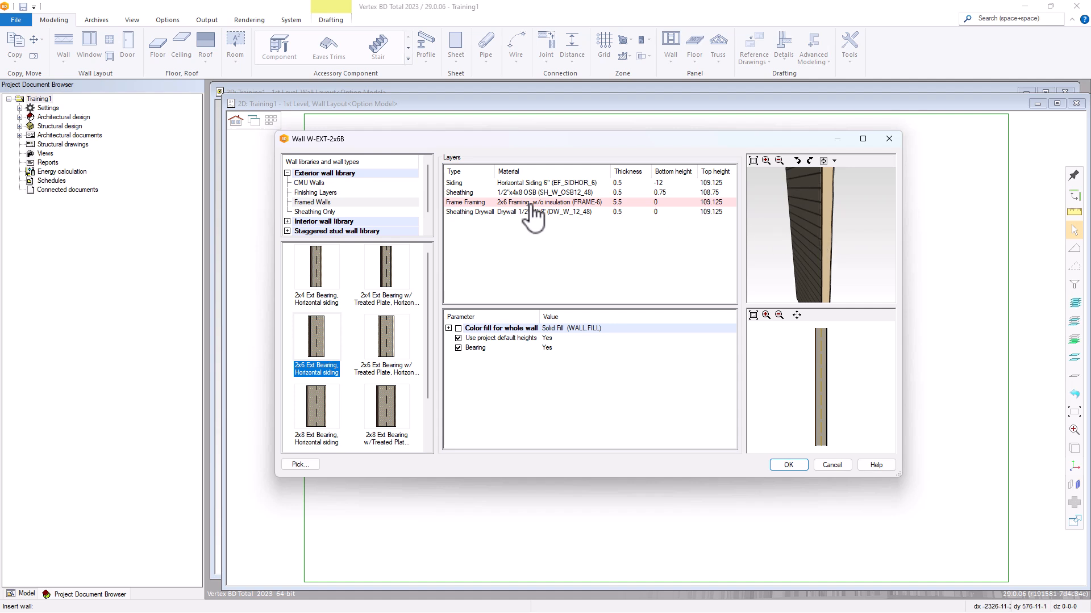
- Open the Framing Tools settings for the 2x6 Framing, w/o insulation layer and move the dialog clear
click(576, 202)
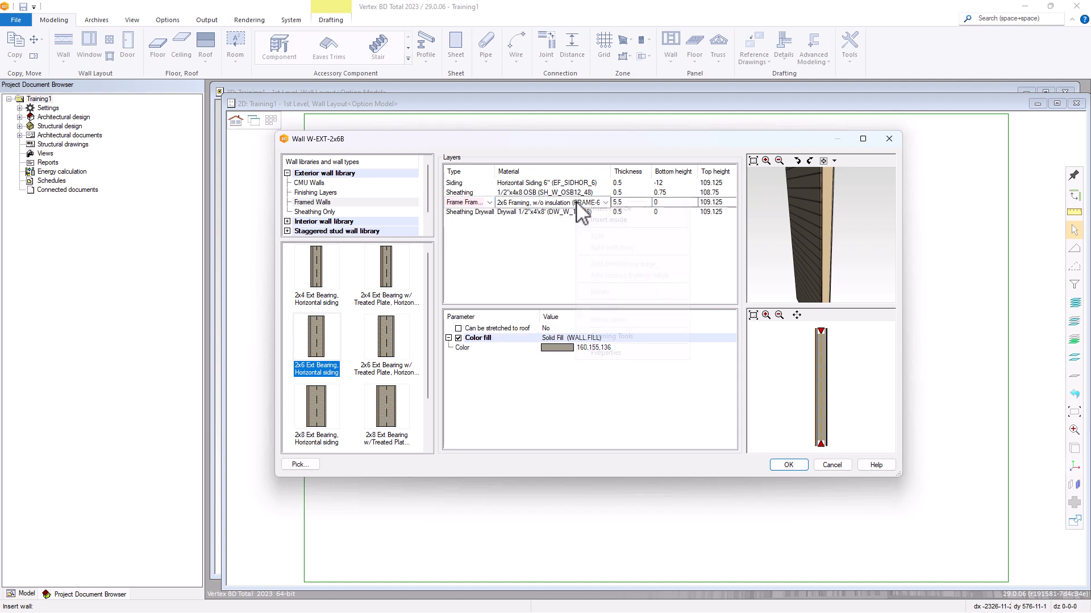
right_click(576, 203)
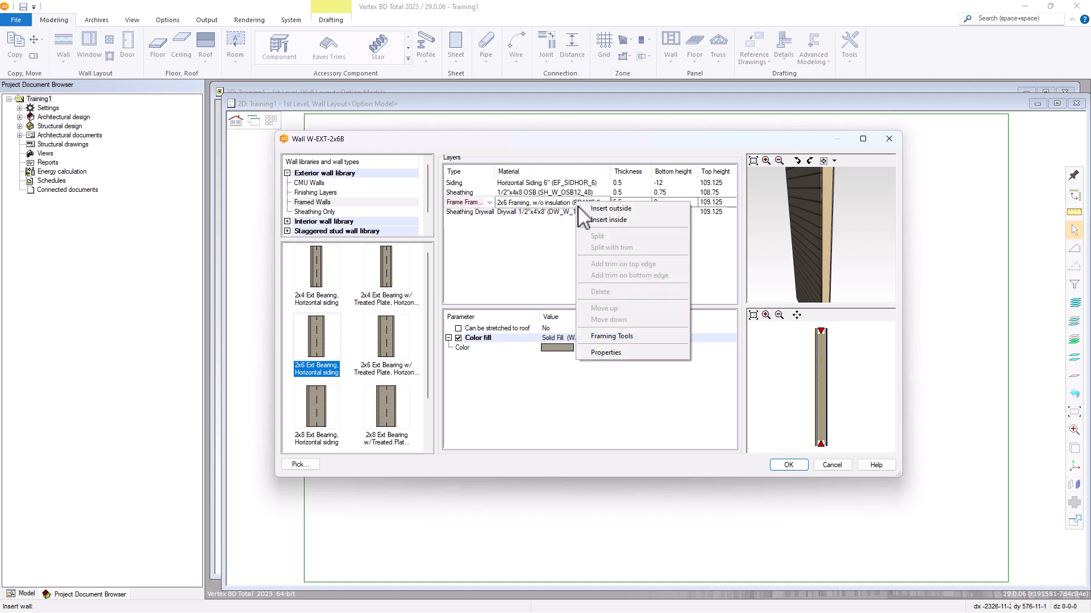
click(612, 337)
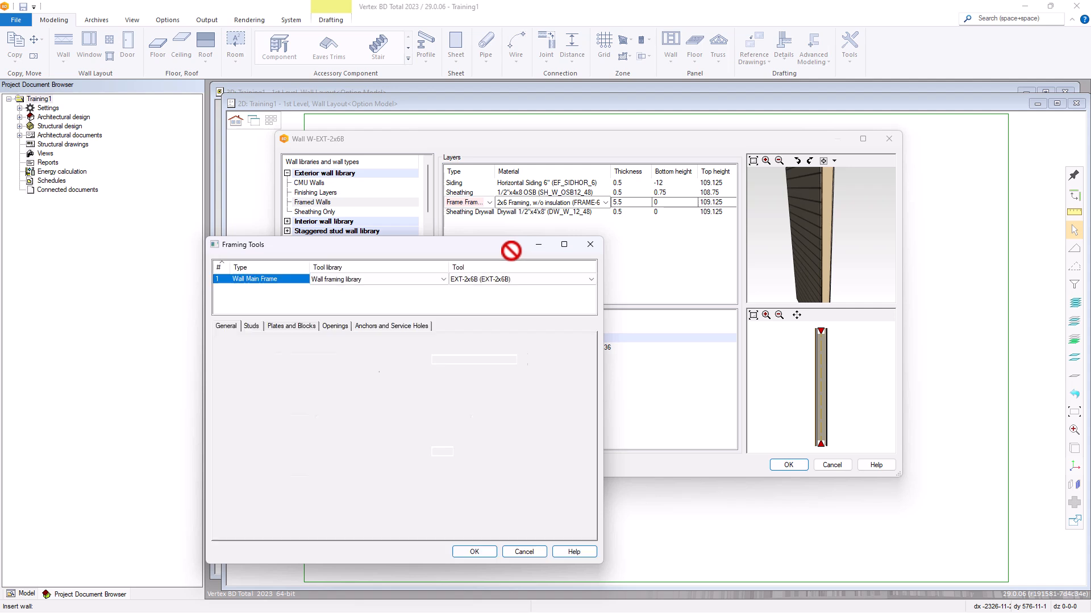
drag(507, 248, 700, 118)
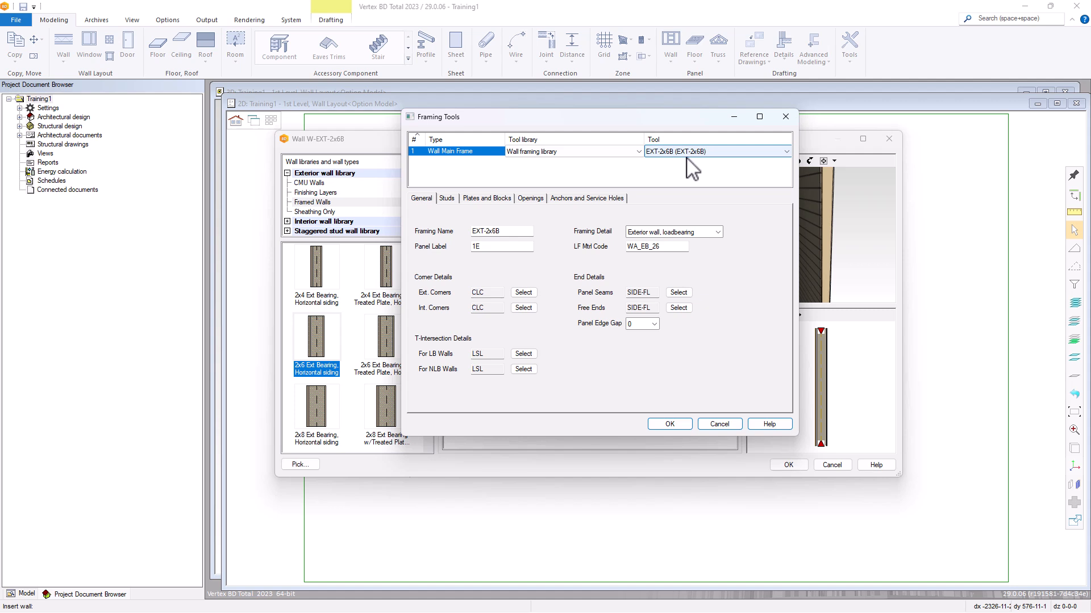
- Examine the available framing tools and tool libraries for the Wall Main Frame, keeping the current selections
click(768, 154)
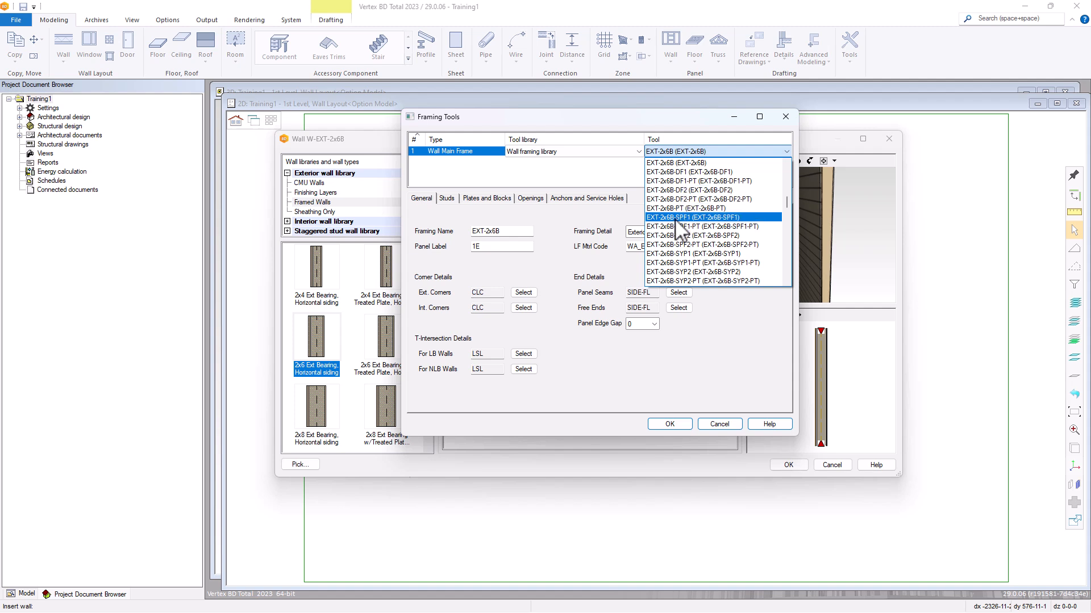
click(680, 141)
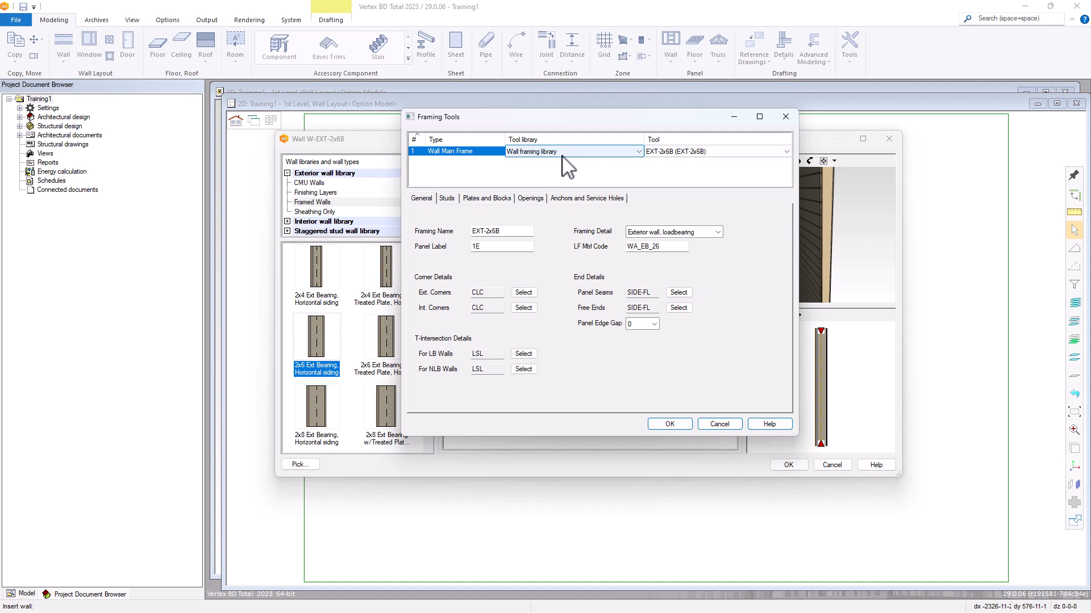
click(607, 164)
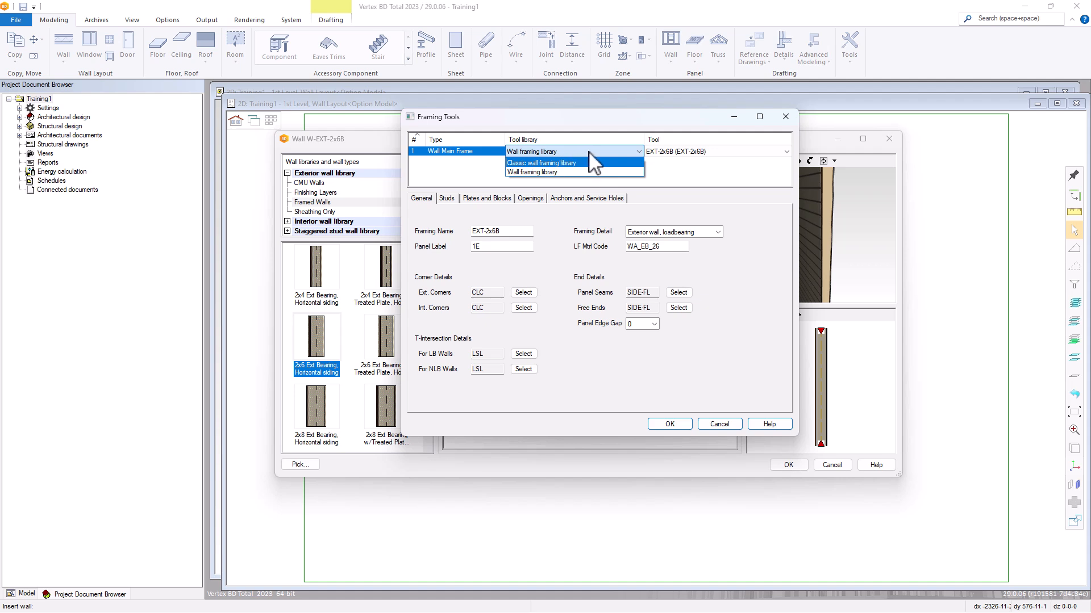
click(588, 151)
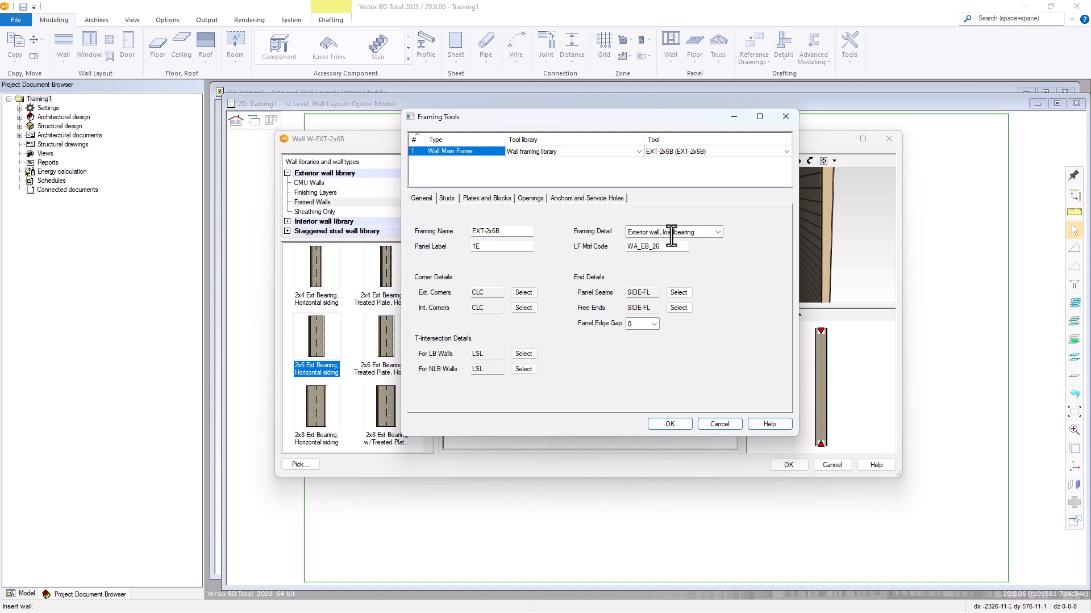
- Examine the framing detail types and the exterior corner selections without changing either setting
click(718, 232)
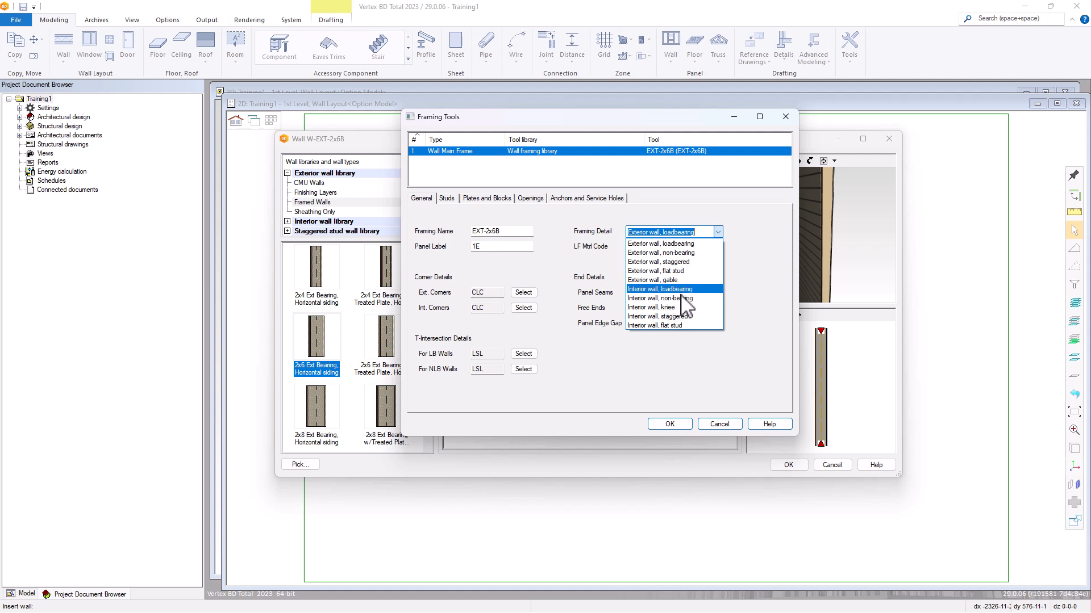
click(708, 216)
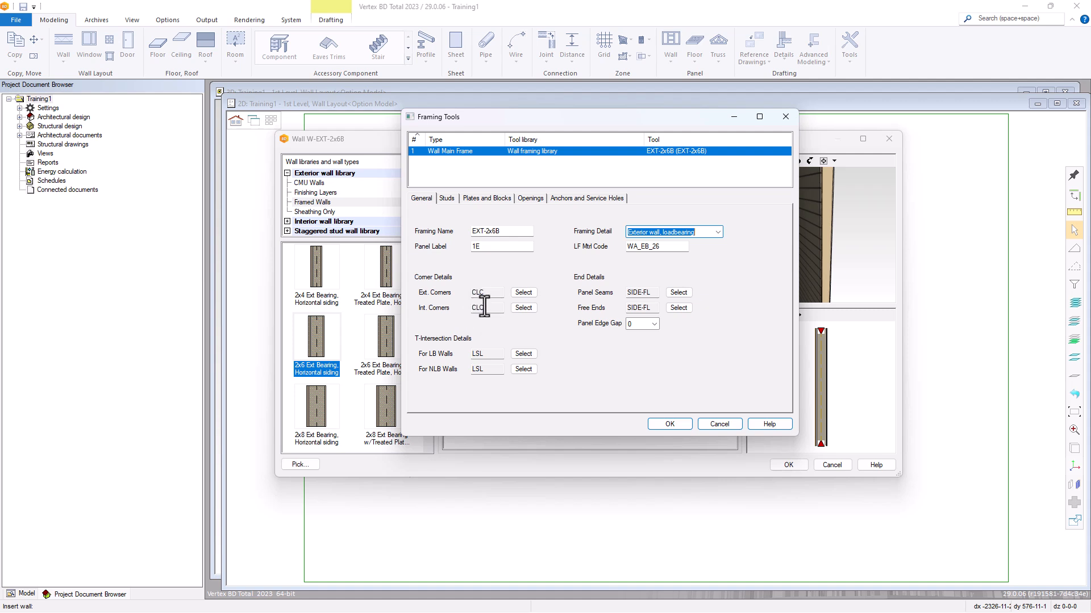
click(523, 294)
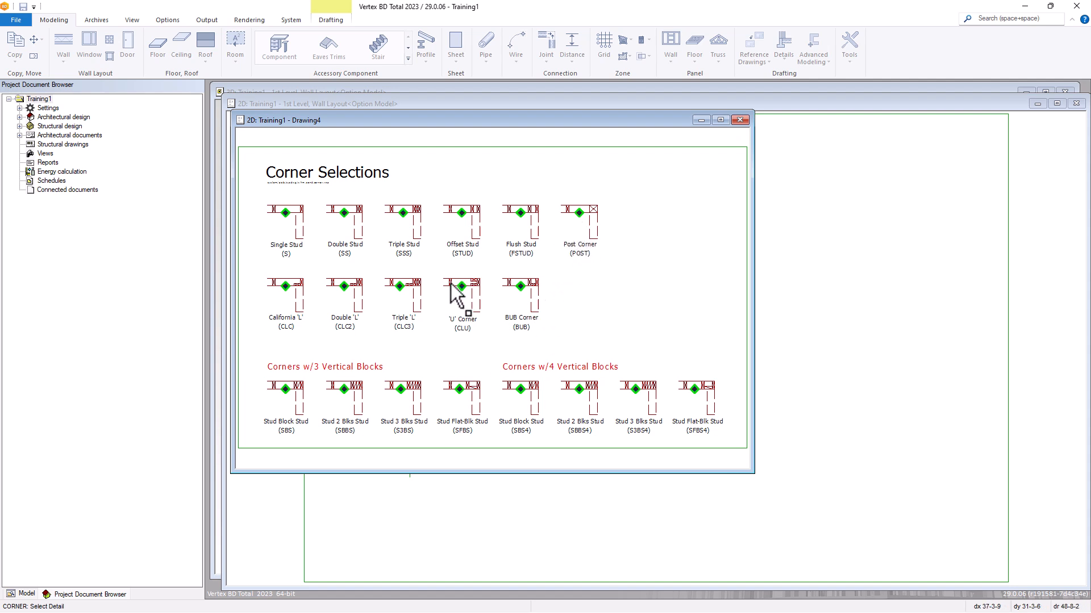
click(739, 120)
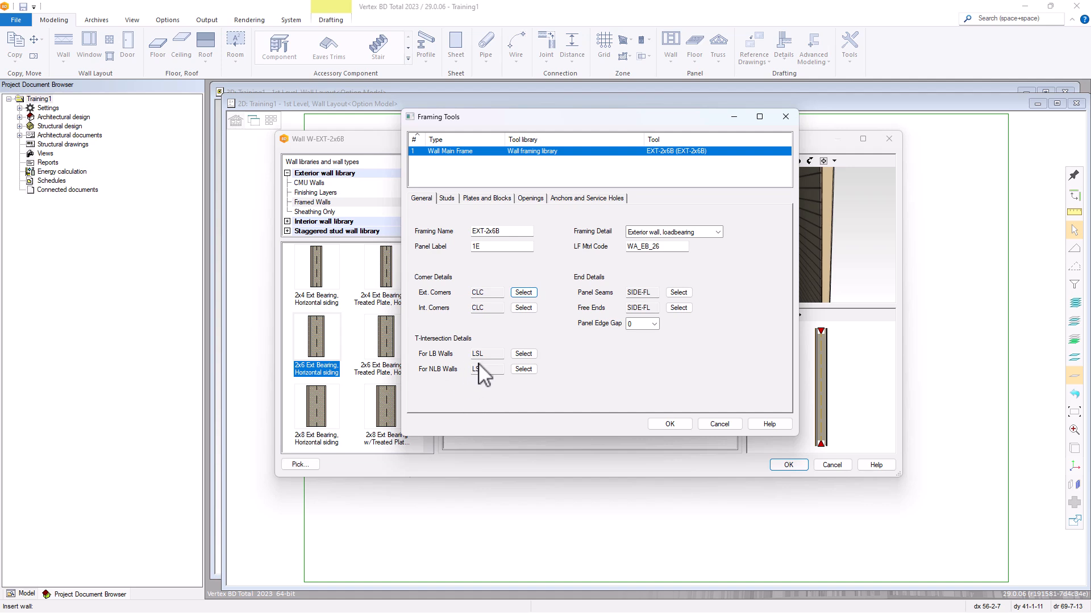
- Examine the T-intersection backer details for load-bearing walls, including ladder and vertical block backers, without selecting one
click(524, 353)
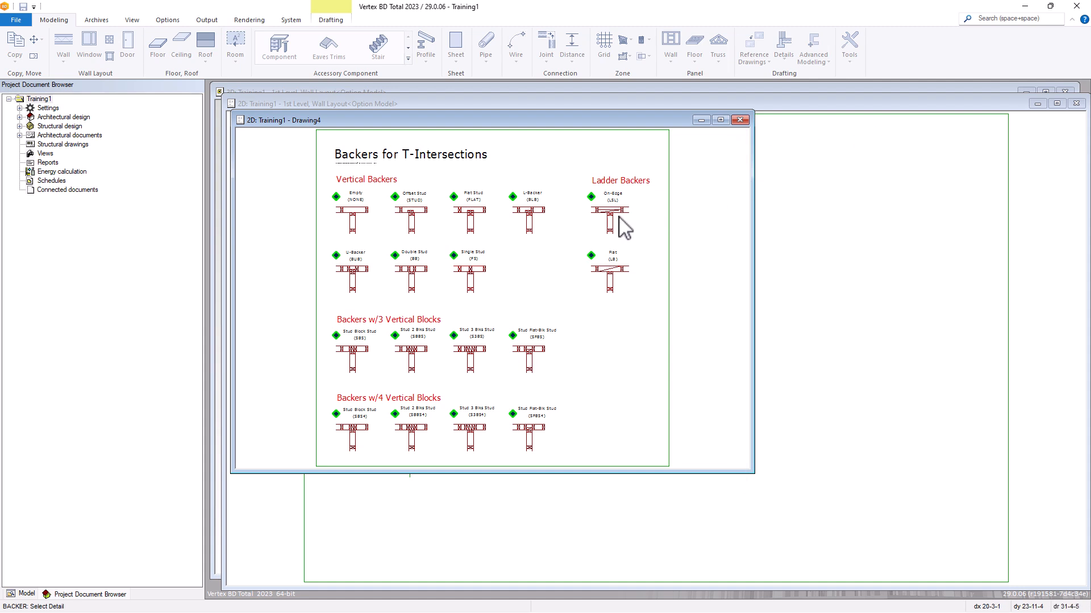
scroll(624, 225, up, 5)
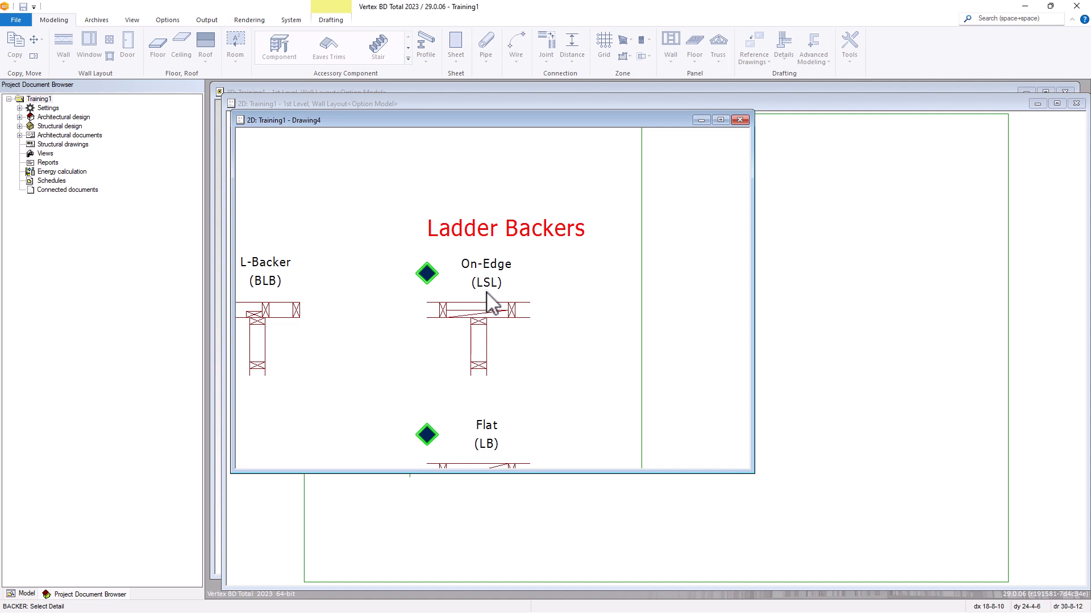
scroll(492, 300, down, 3)
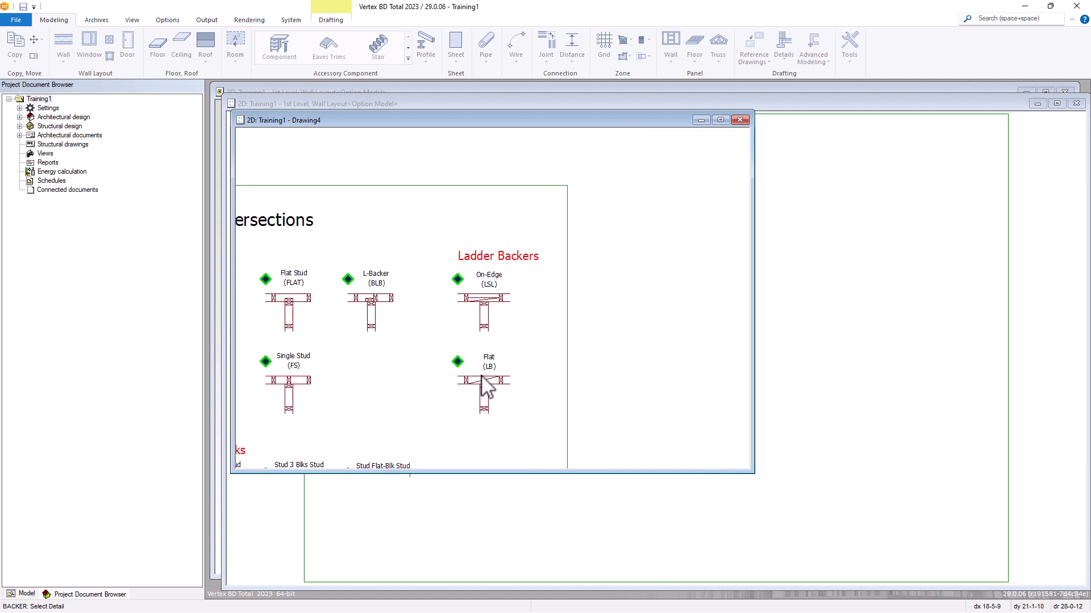
scroll(483, 392, up, 2)
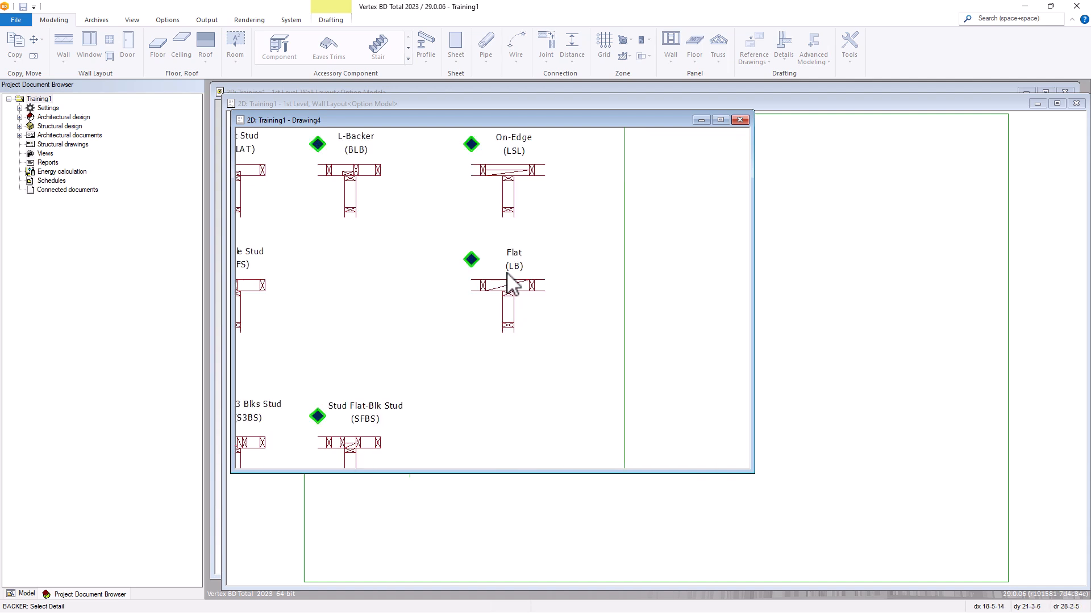
scroll(519, 287, down, 4)
scroll(382, 348, up, 3)
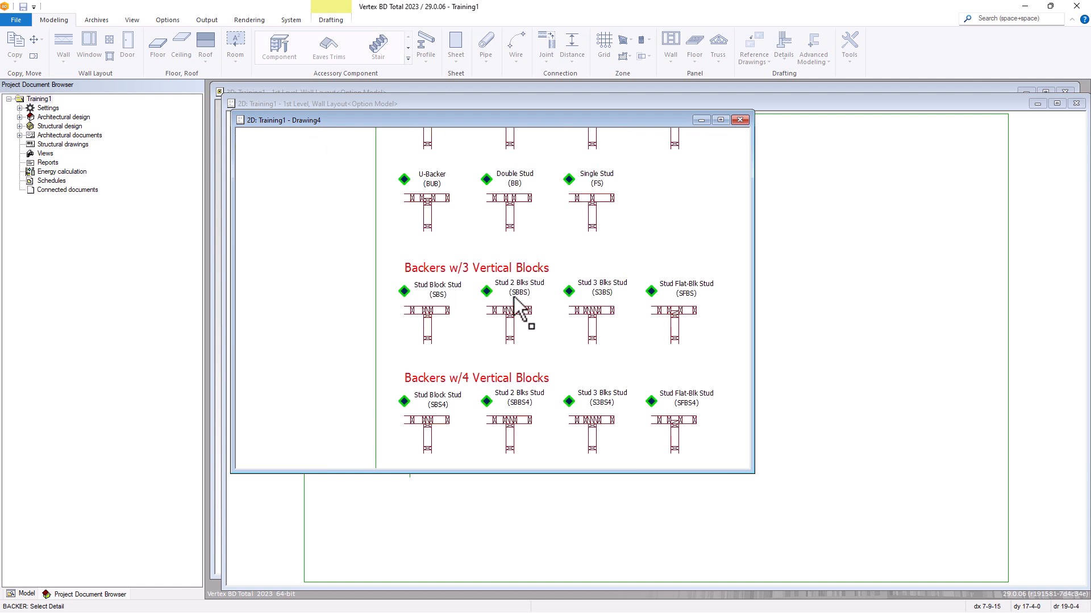
scroll(576, 302, down, 1)
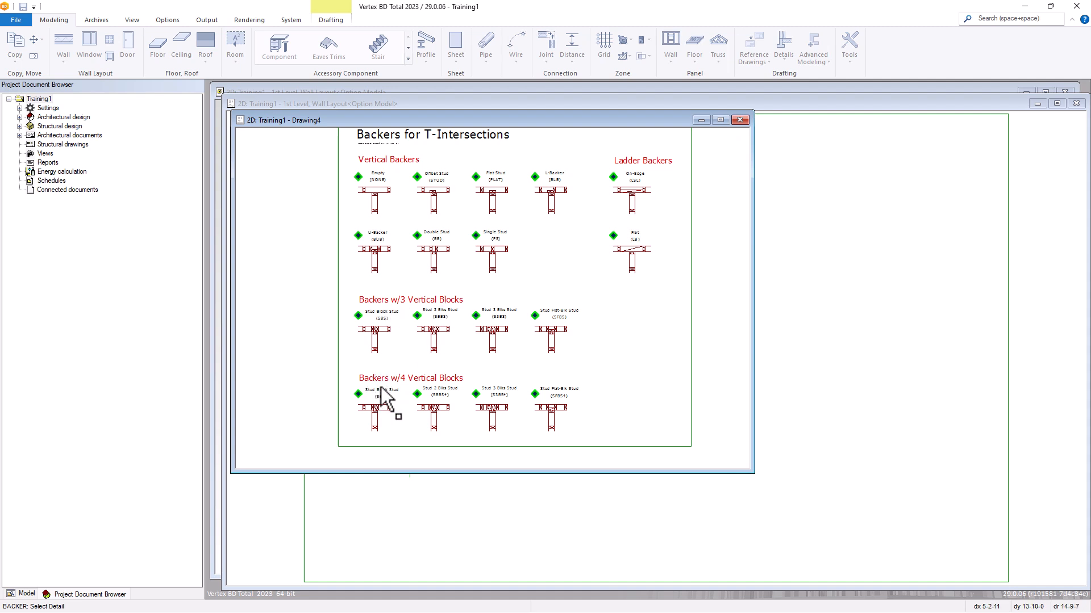
click(739, 120)
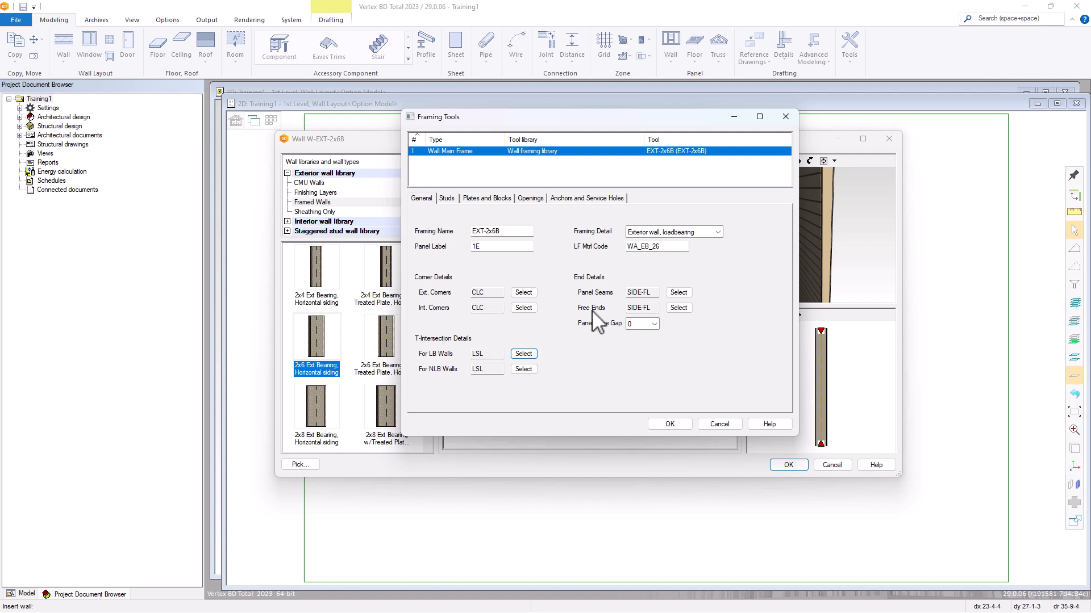
- Examine the end detail selections for panel seams and the available panel edge gap values
click(679, 293)
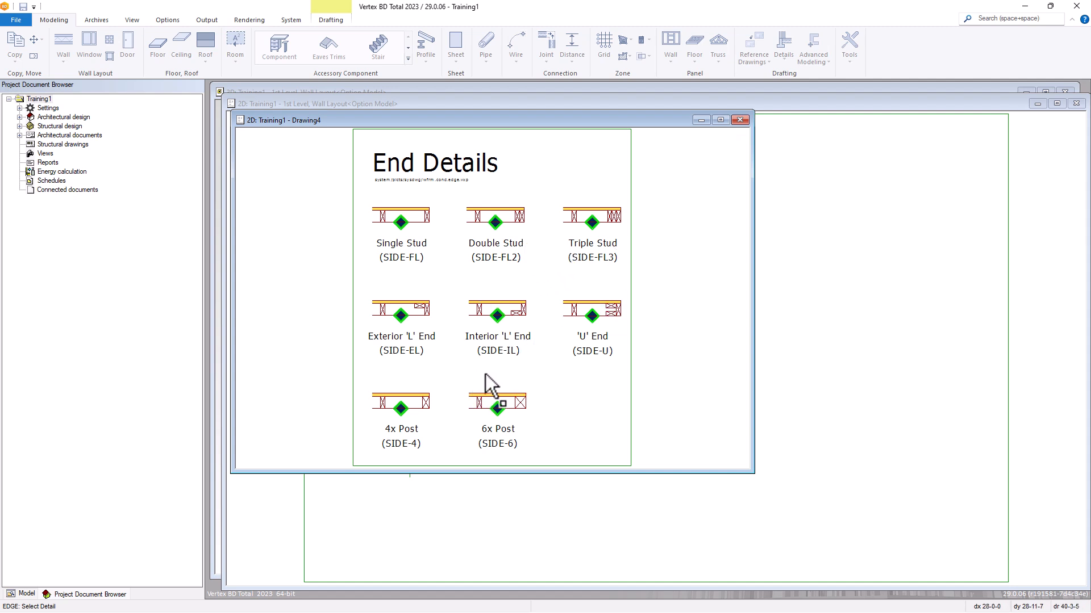
click(739, 120)
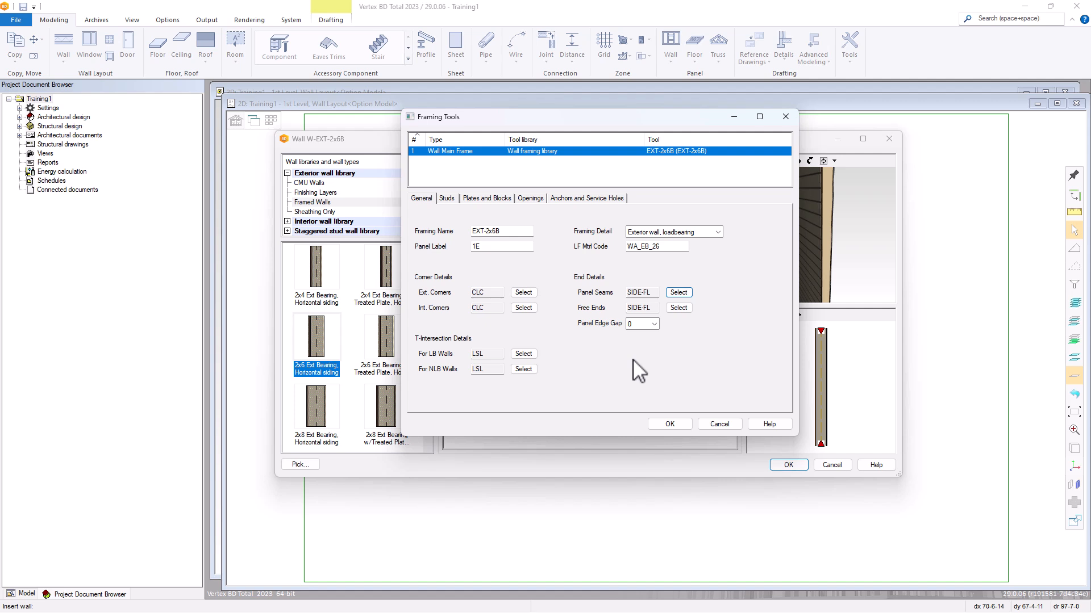
click(653, 324)
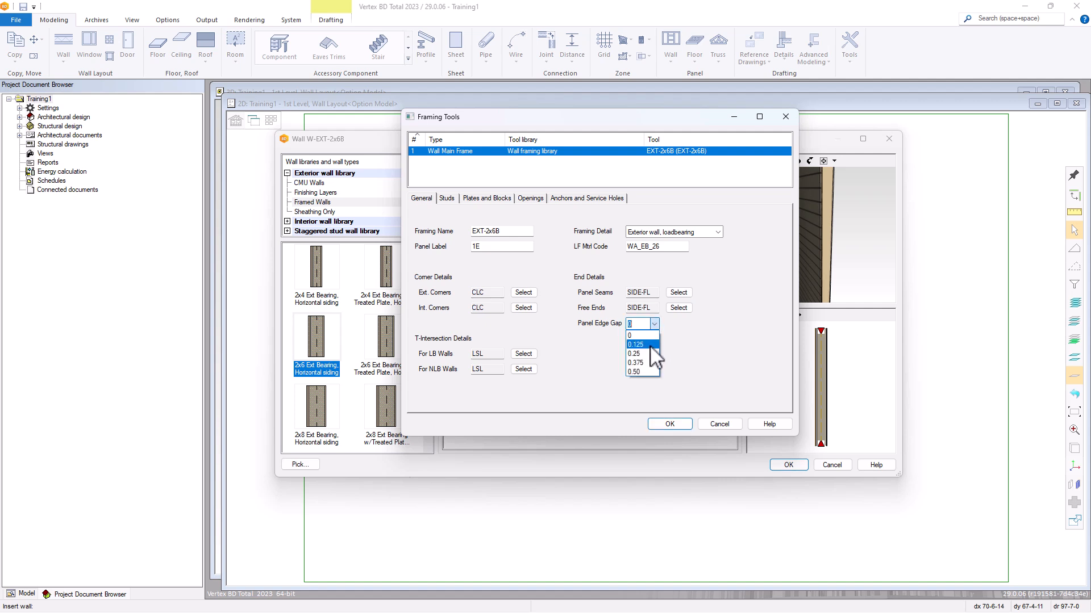
click(700, 351)
- Examine the cross-section libraries and the lumber code options available for the wall's regular studs
click(445, 198)
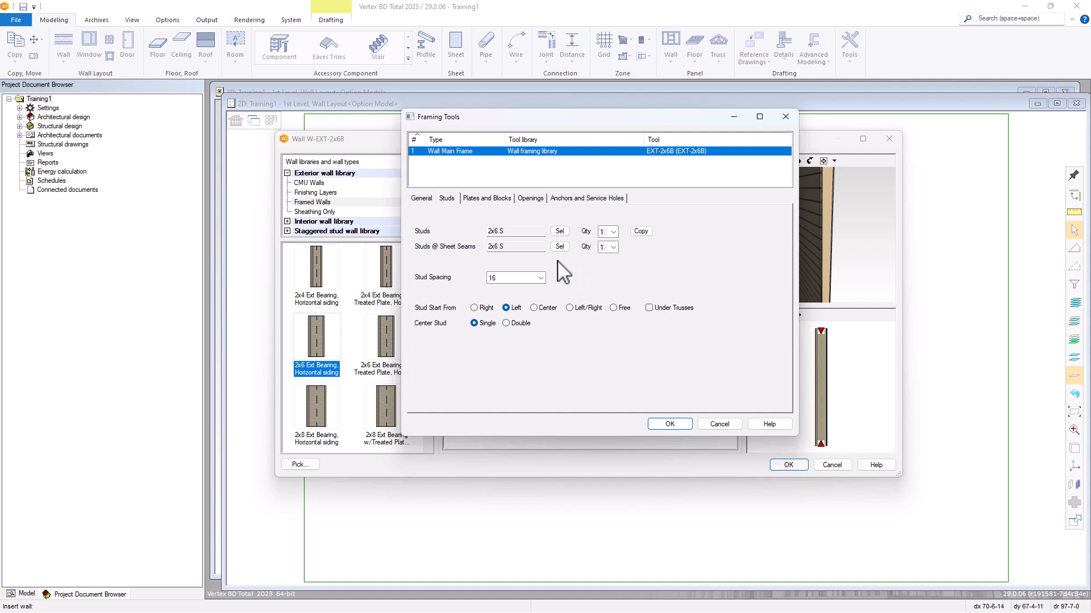
click(560, 230)
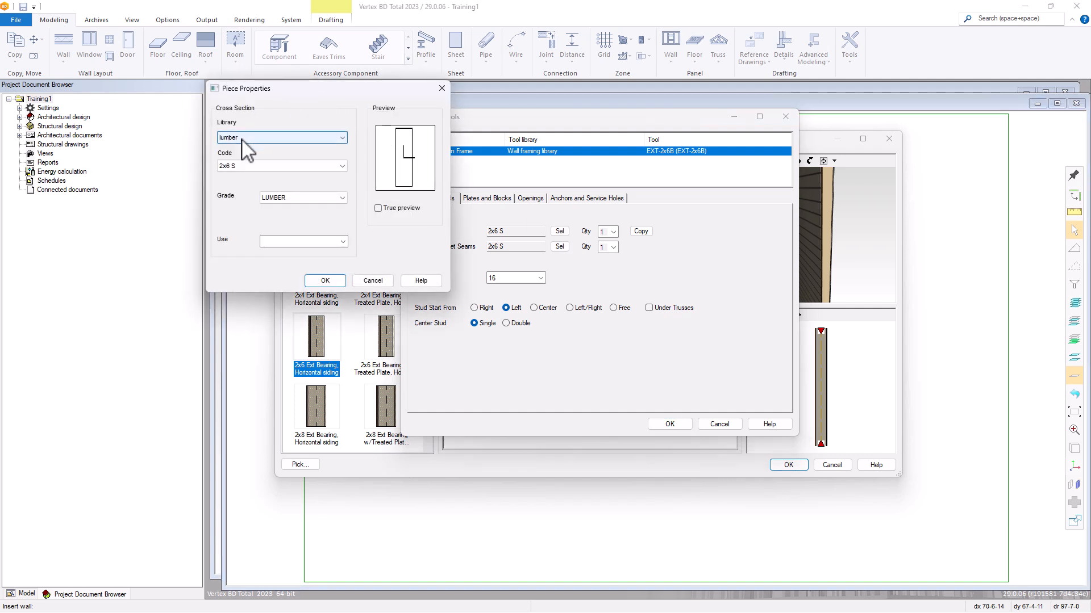
click(311, 137)
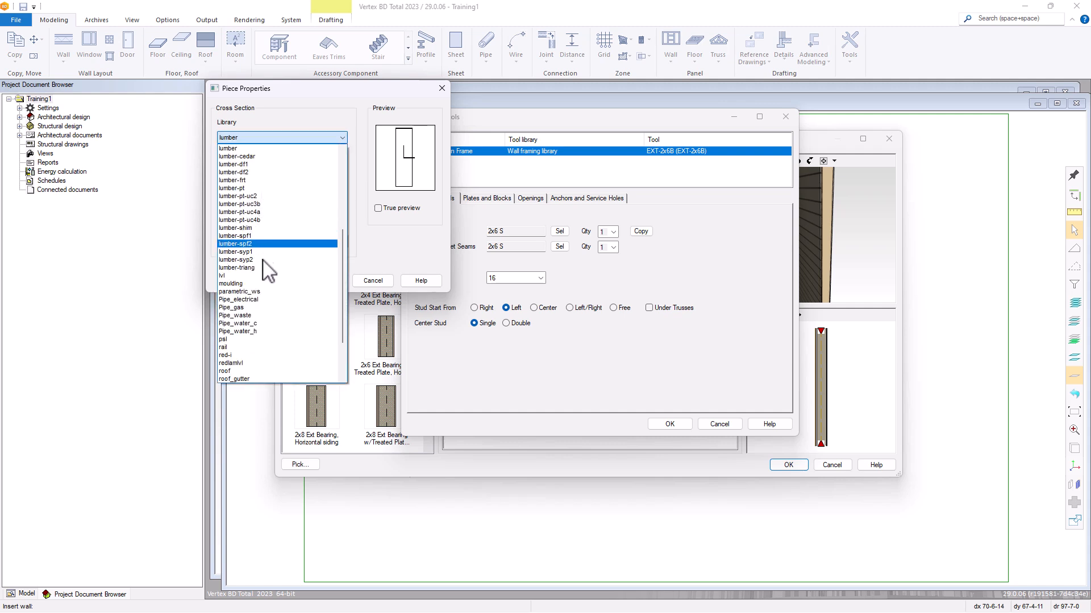
click(275, 149)
click(275, 167)
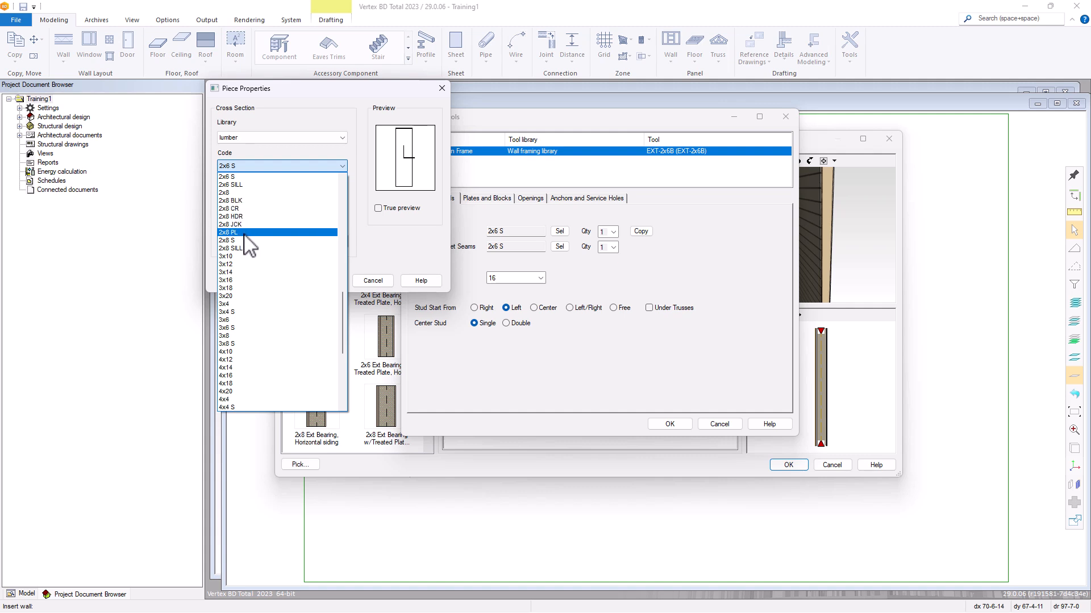
click(293, 124)
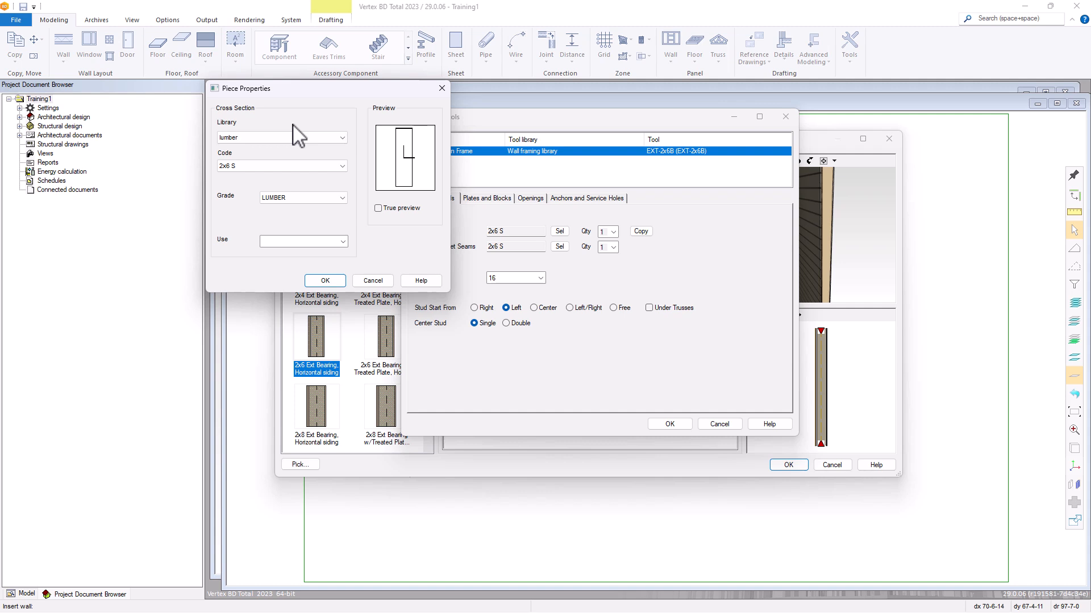
- Try the lumber-df2 library with code 2x6 DF2 for the regular studs, and discard the change
click(306, 139)
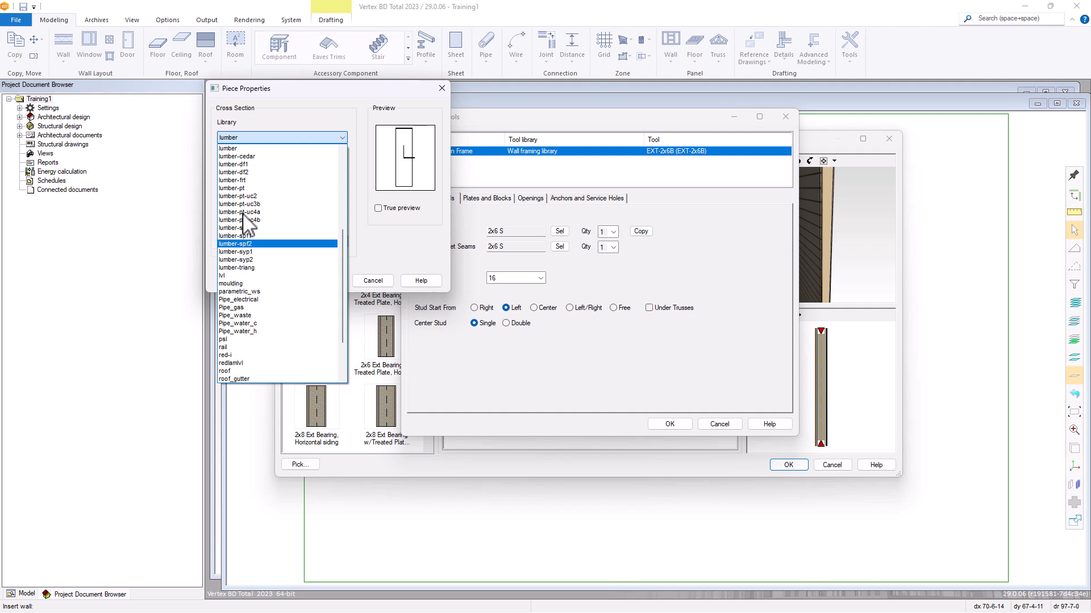
click(235, 173)
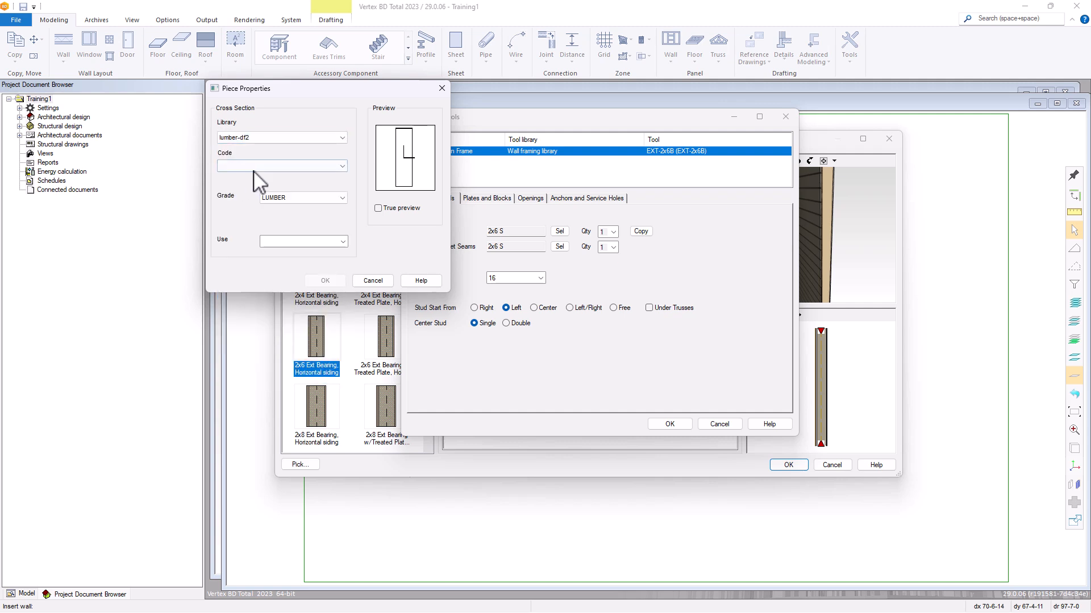
click(260, 165)
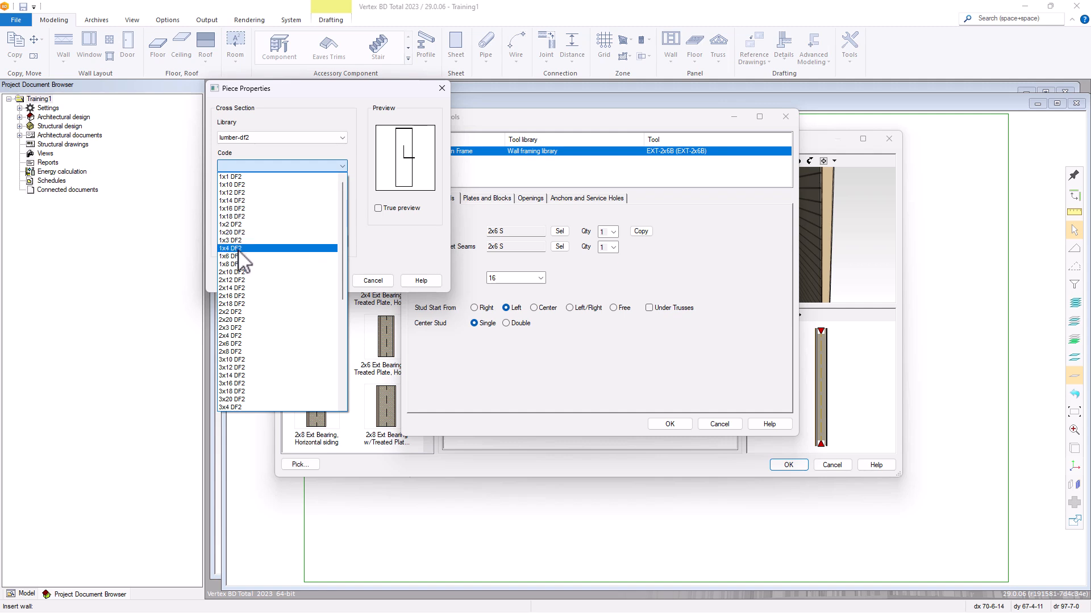
click(238, 344)
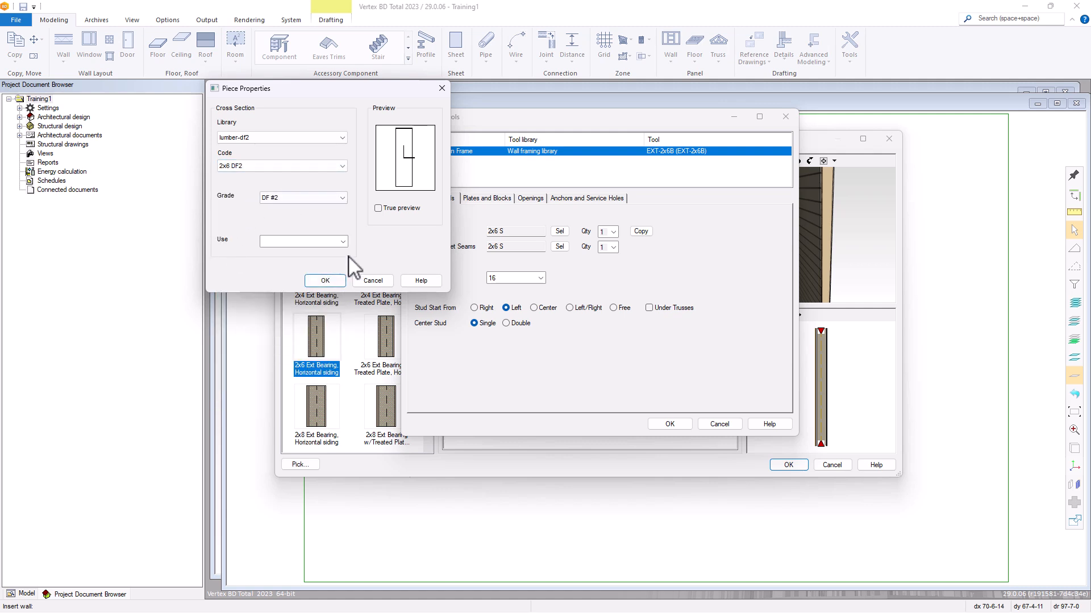
click(373, 281)
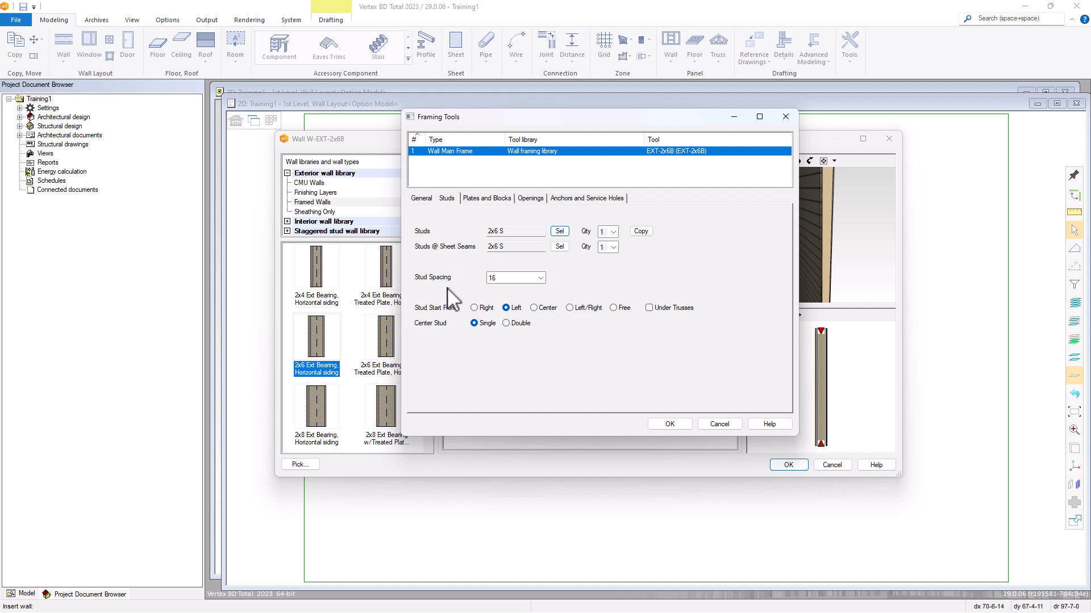
- Examine the stud spacing options and the top plate type details, including the beam variants
click(540, 277)
click(541, 279)
click(492, 199)
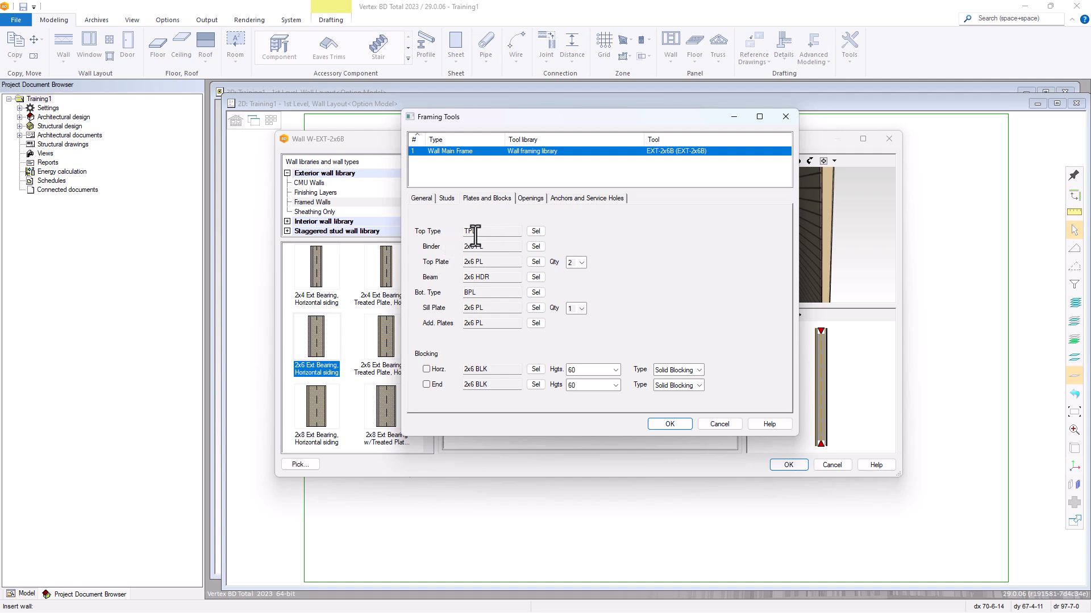
click(536, 232)
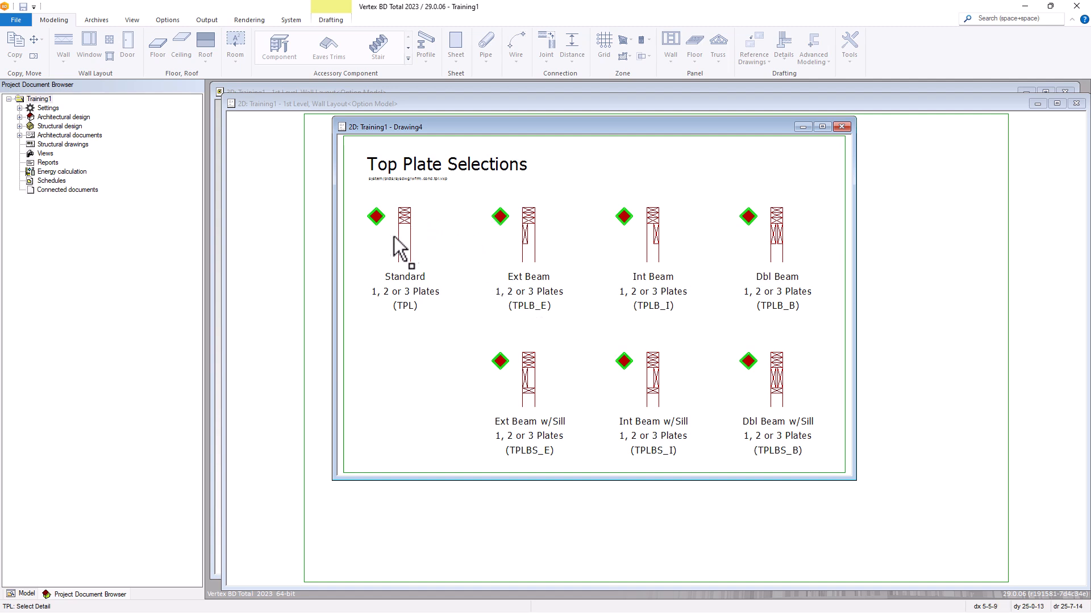
click(841, 127)
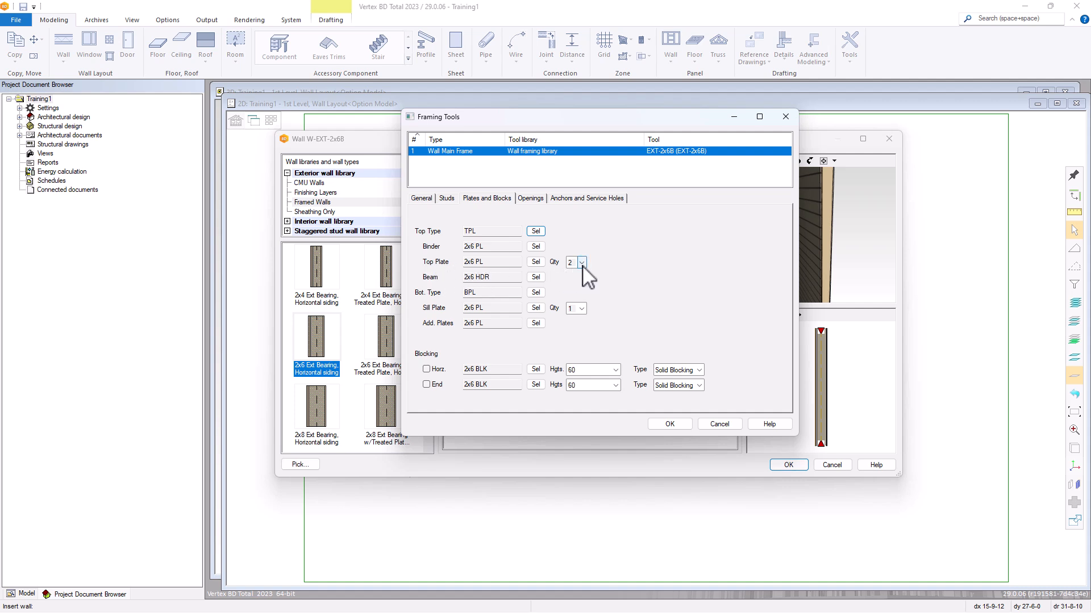
click(606, 265)
- Examine the bottom plate type details and the piece properties of the horizontal blocking
click(536, 292)
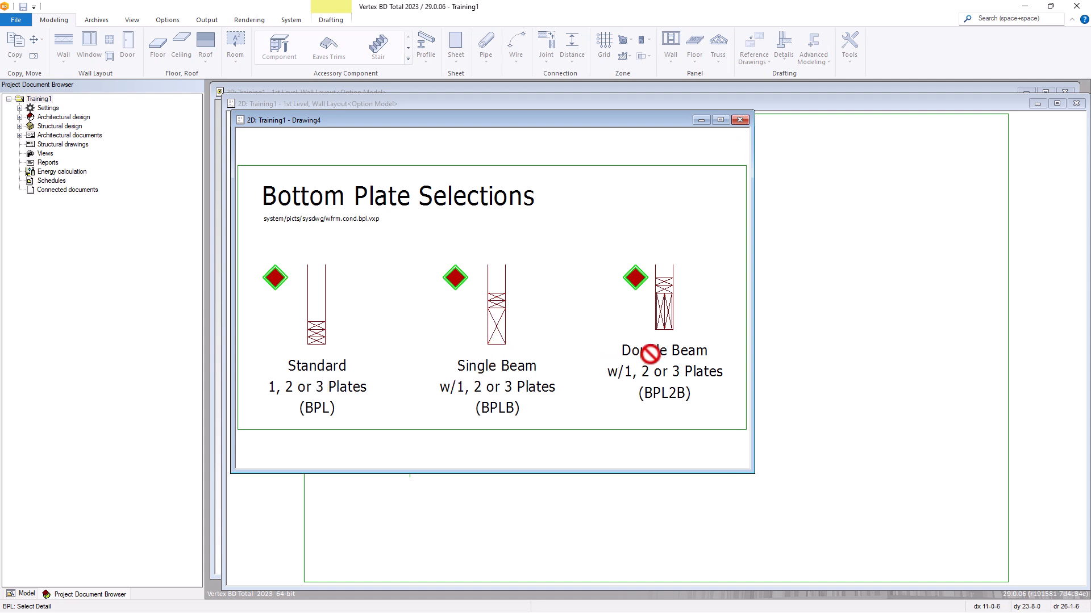
click(740, 120)
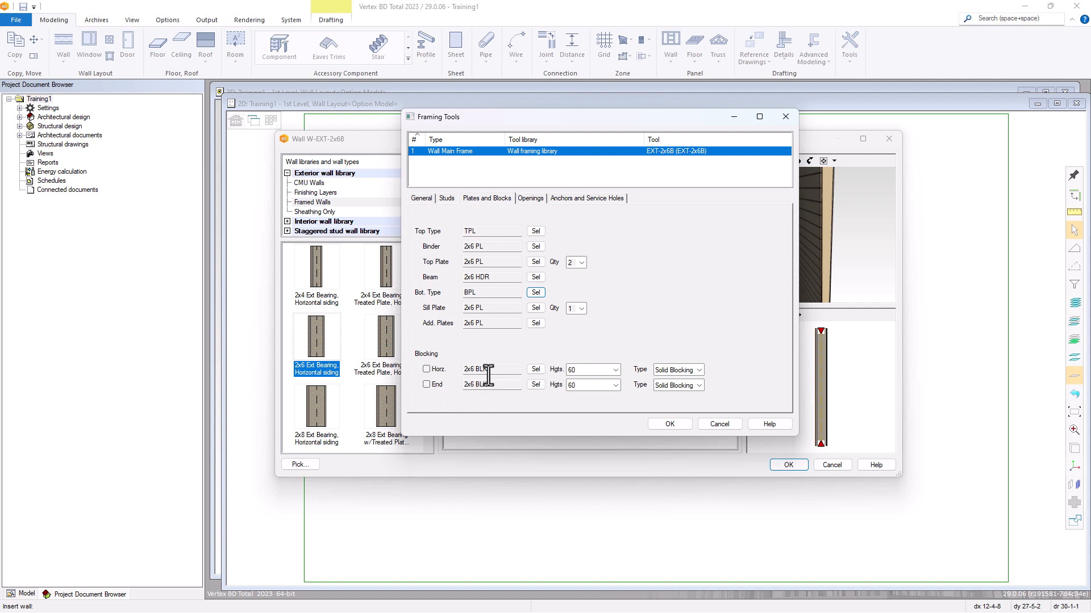
click(534, 370)
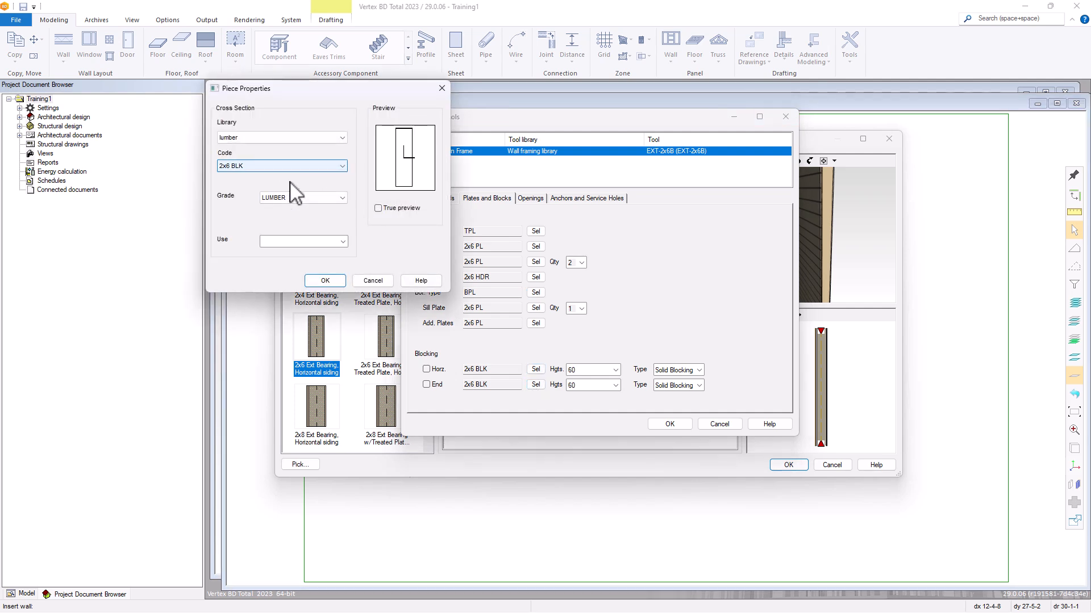
click(373, 281)
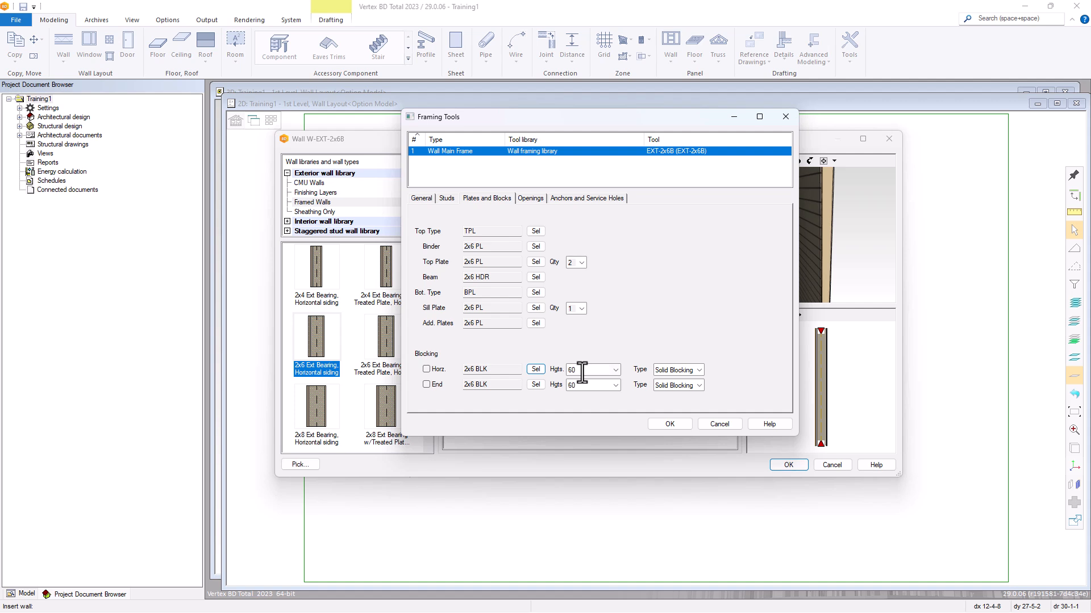
- Set the horizontal blocking heights to 40 60 80 and its type to Flush Blocking Both Sides
click(616, 369)
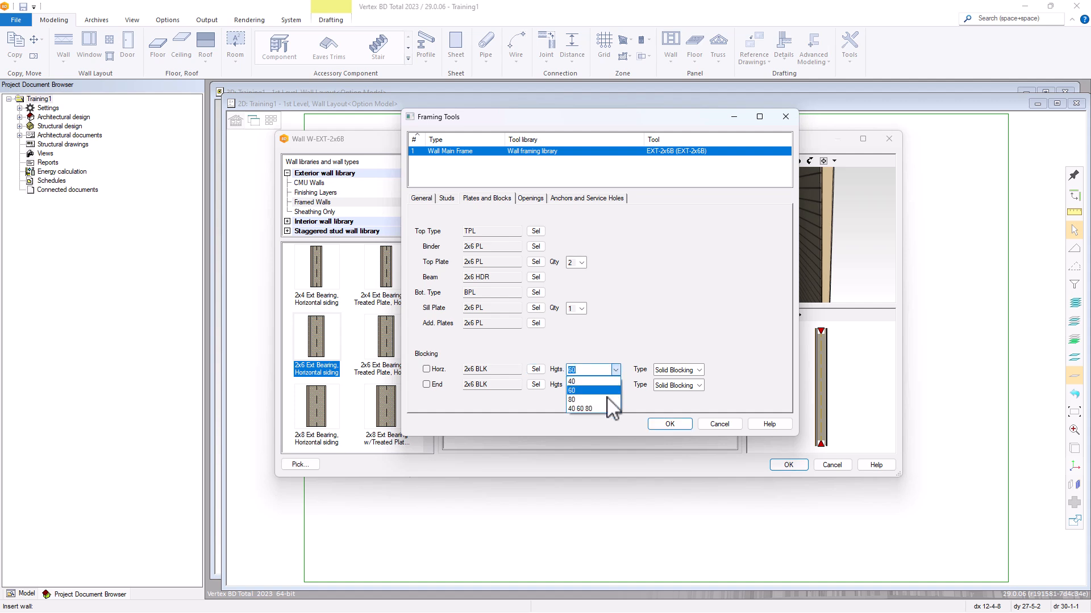
click(574, 409)
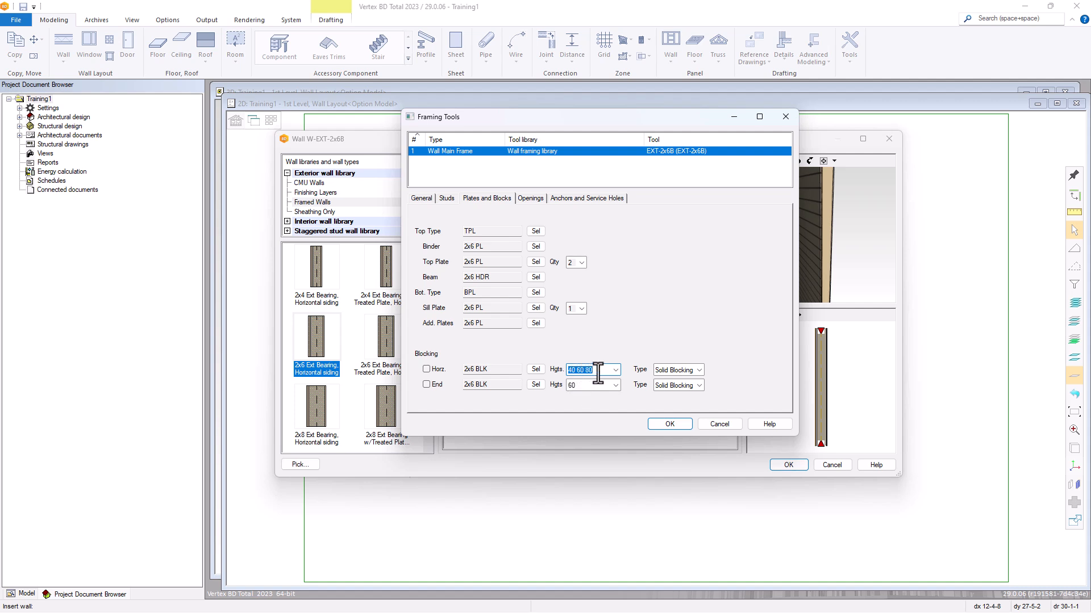
click(699, 371)
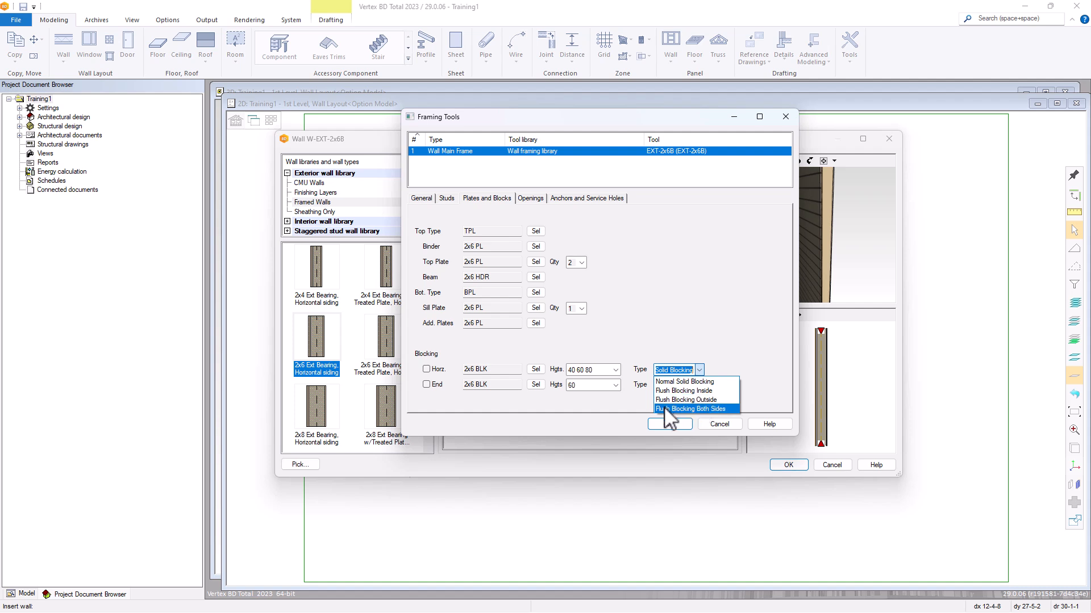
click(715, 409)
- Examine the Header #1 detail selections for openings, covering top plate, dropped and flat stud headers
click(530, 198)
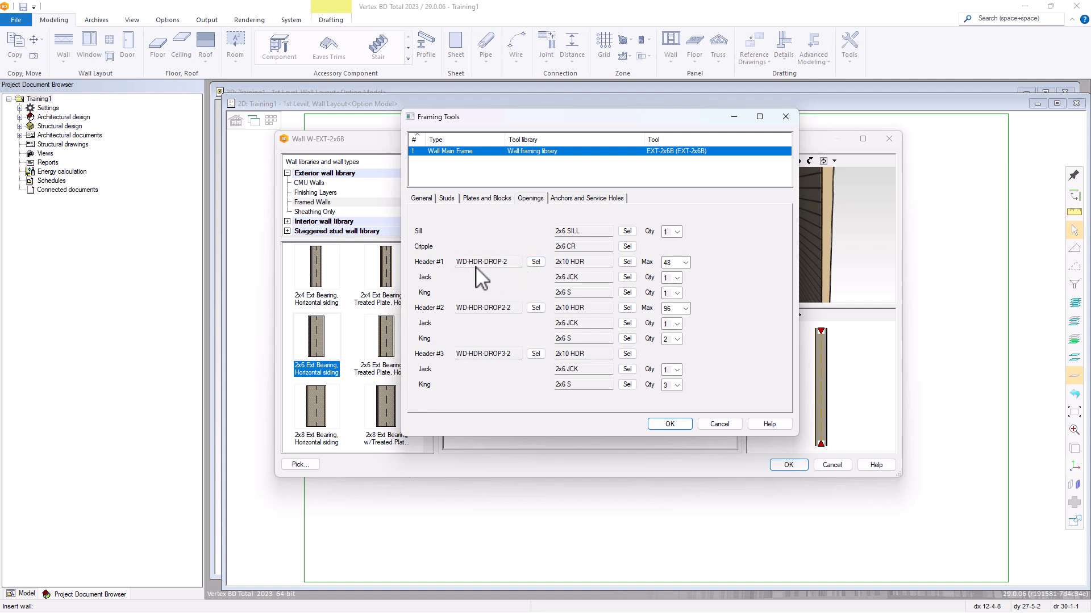
click(535, 262)
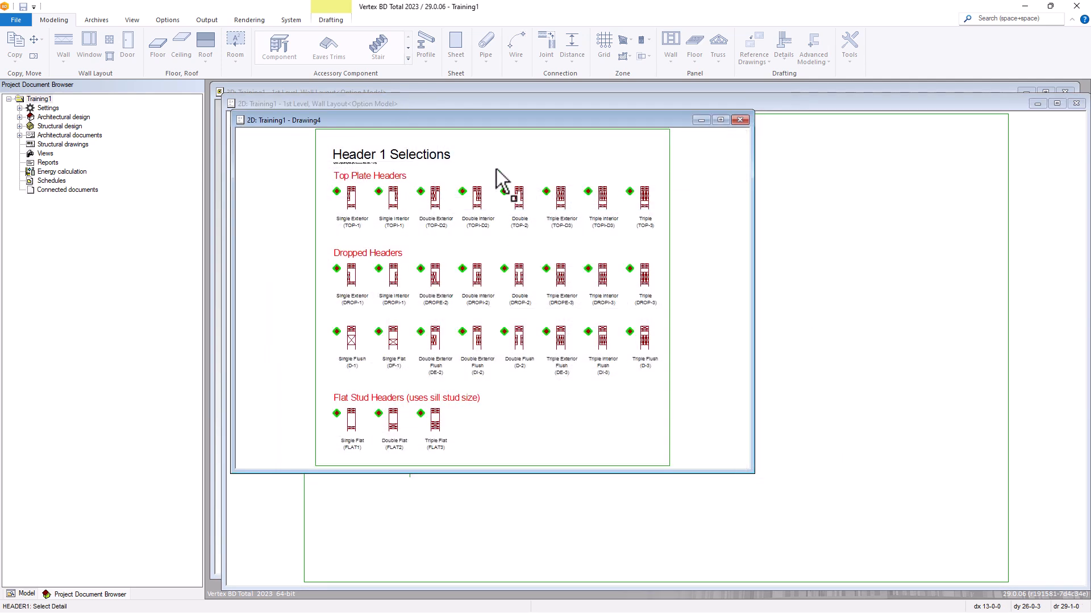
drag(500, 120, 620, 120)
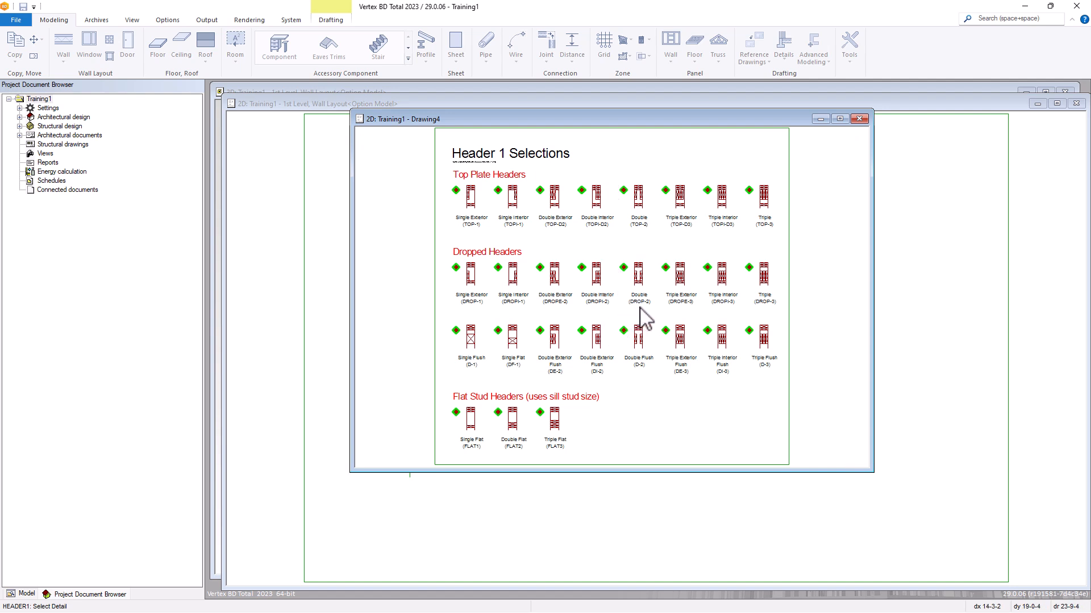
scroll(642, 318, up, 3)
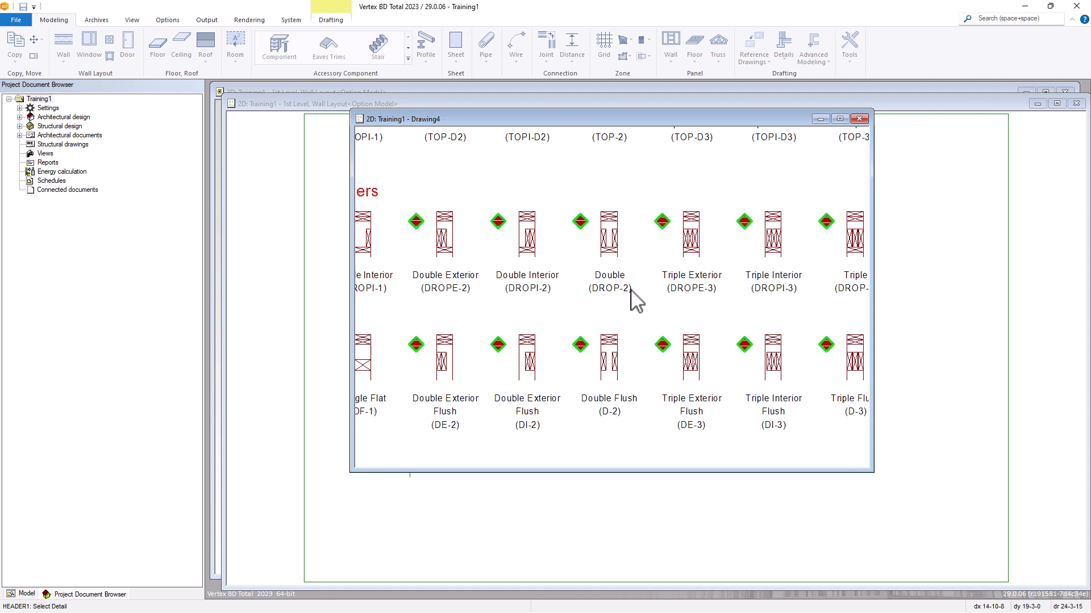
scroll(631, 328, down, 4)
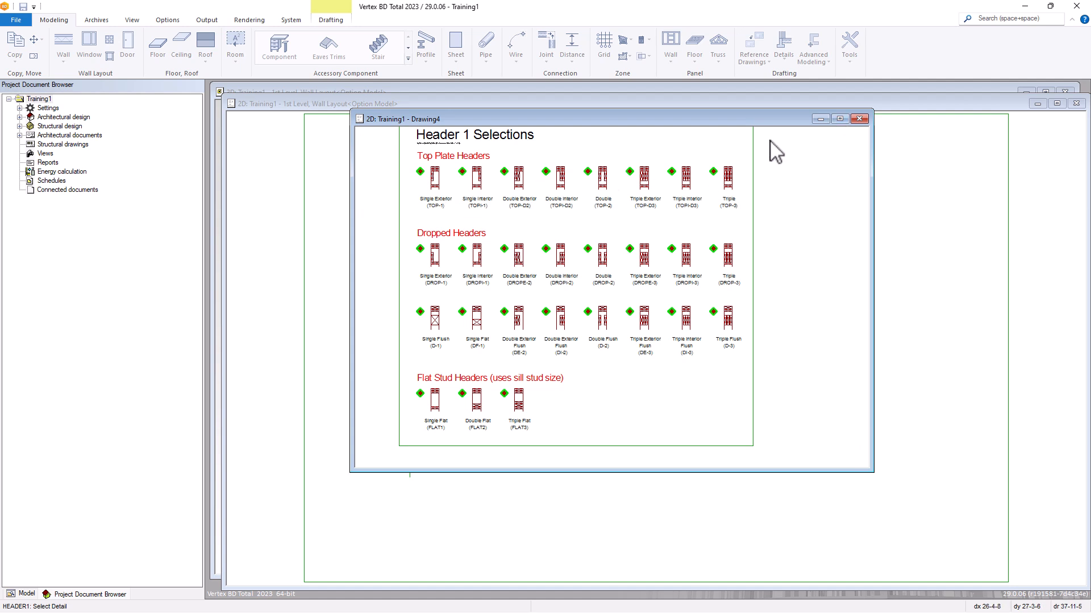
click(858, 119)
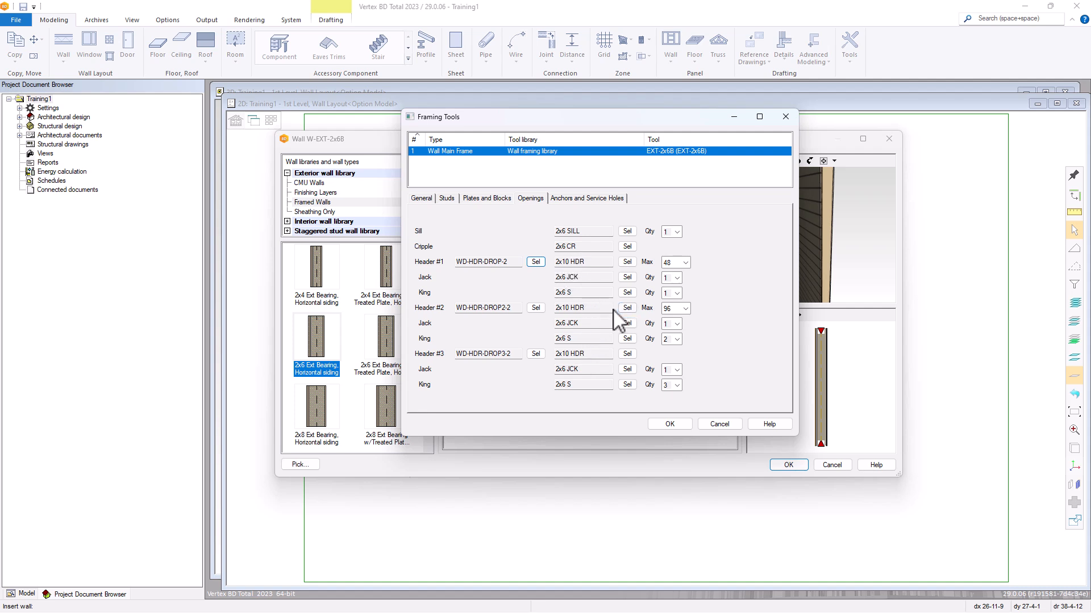
- Set the Header #1 piece to code 2x8 HDR from the lumber library
click(627, 262)
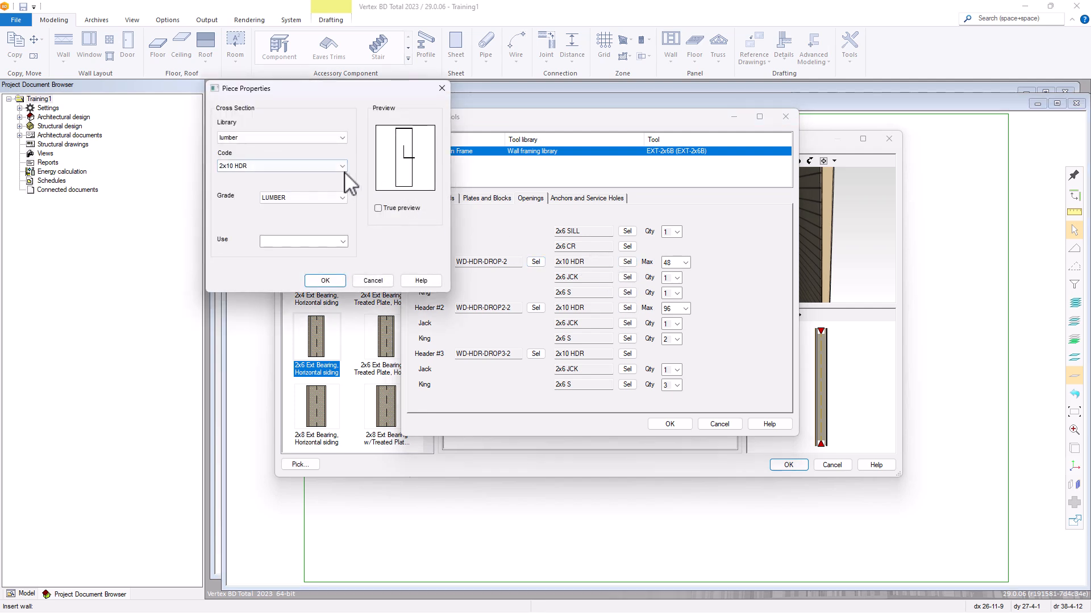
click(342, 166)
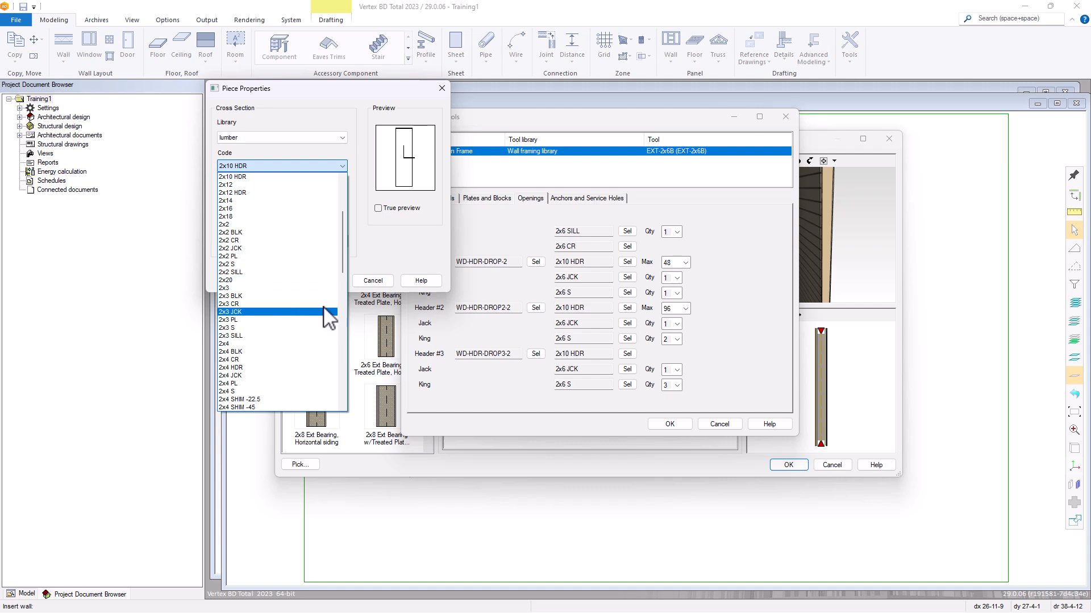
drag(344, 263, 345, 324)
click(236, 272)
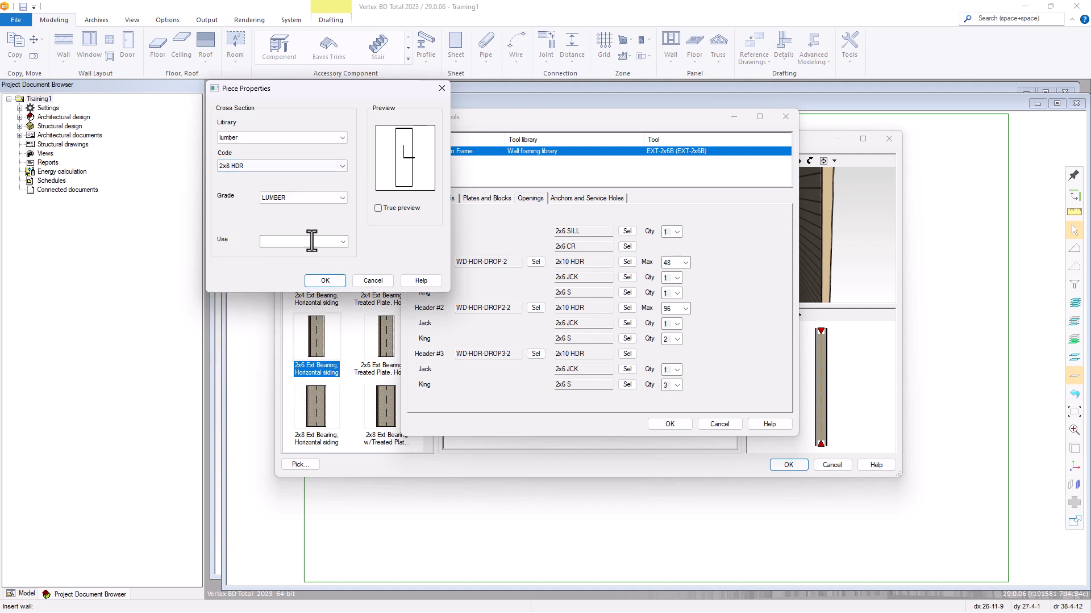
click(325, 281)
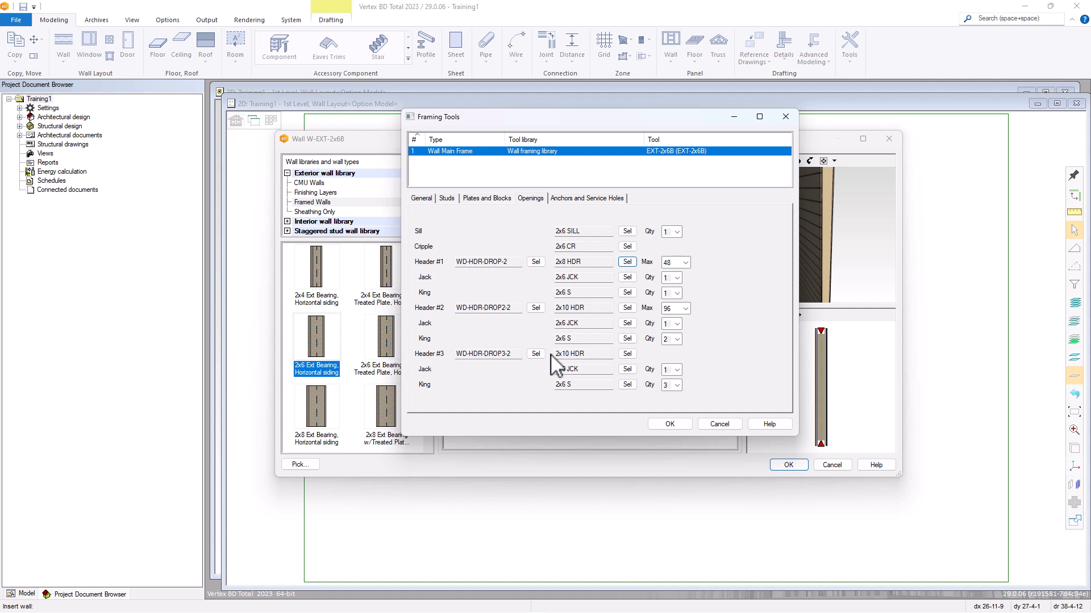
- Set the Header #3 piece to code 2x12 HDR from the lumber library
click(627, 354)
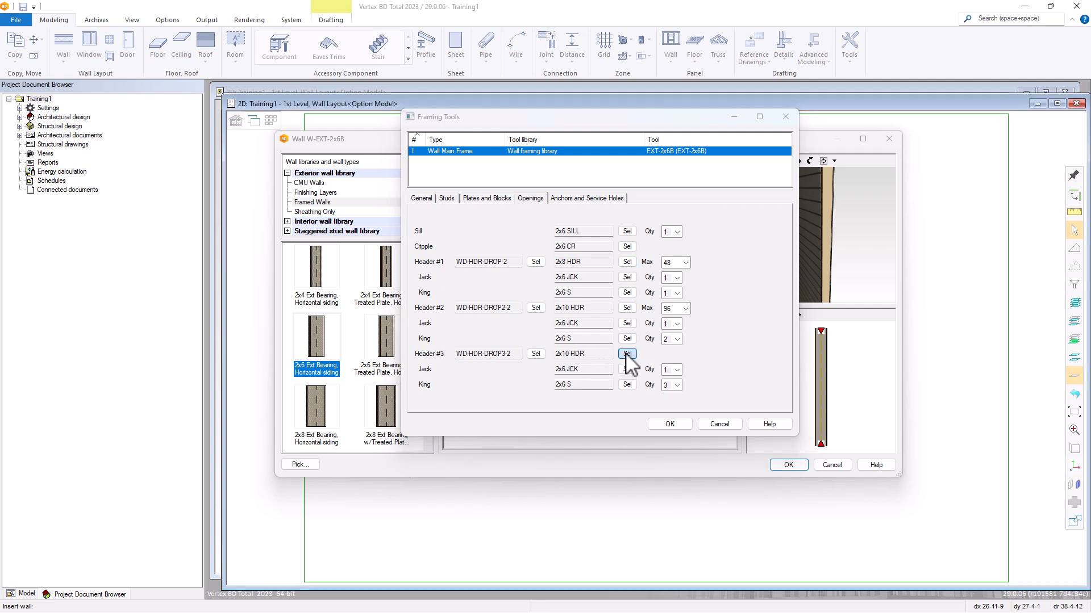
click(339, 166)
scroll(335, 182, up, 2)
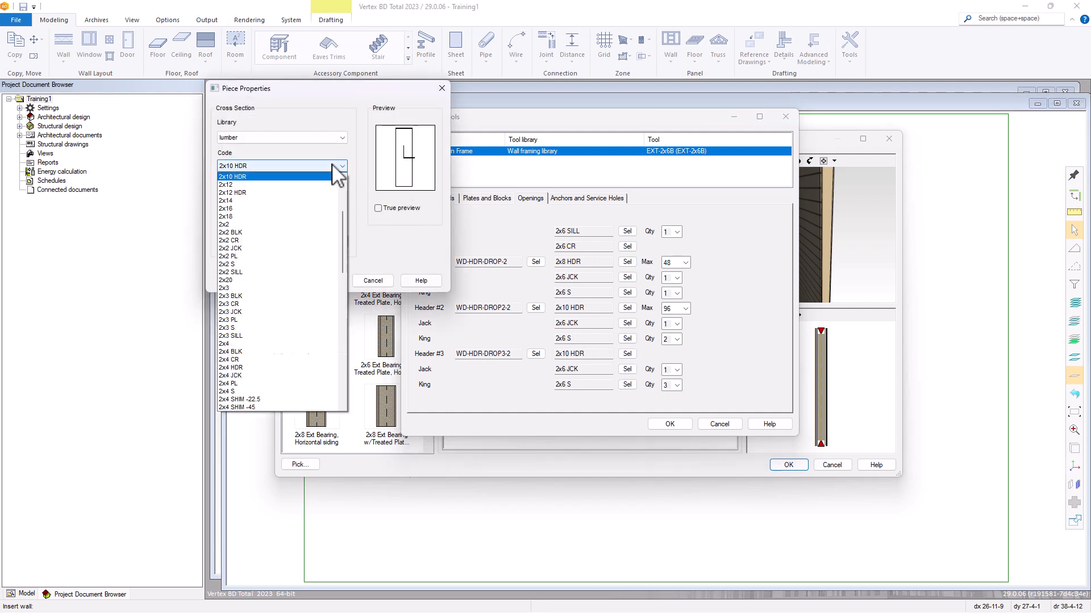
click(250, 197)
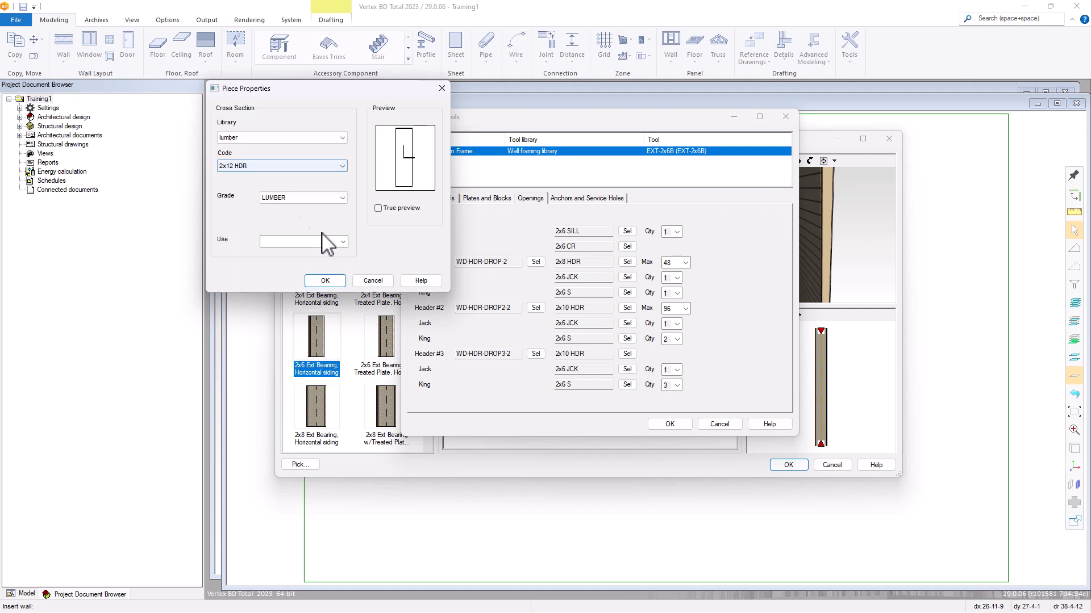
click(324, 280)
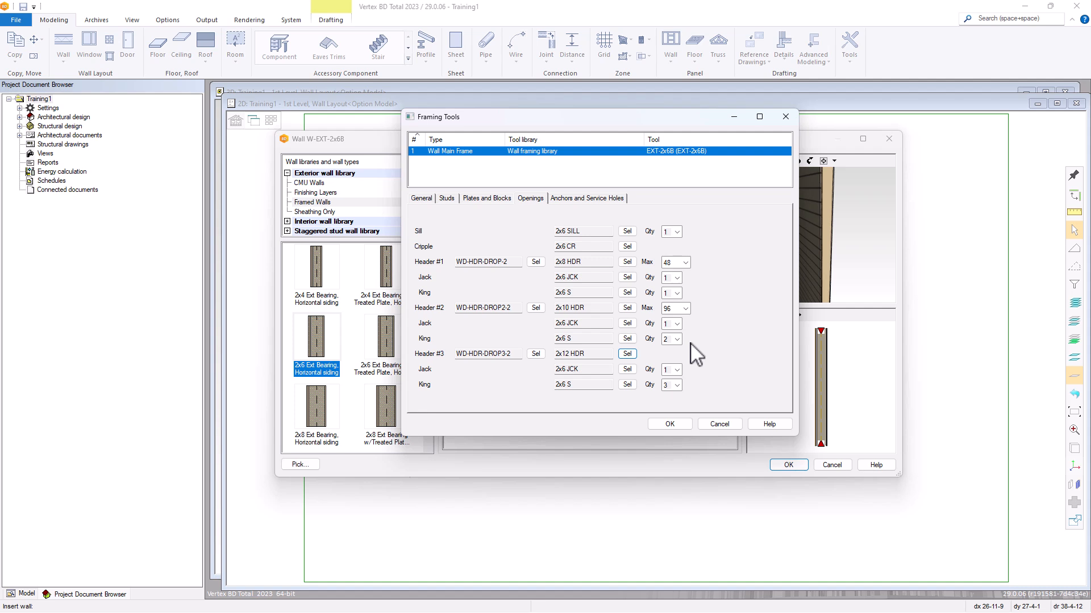
- Enable Add Anchors for the wall frame and examine the available anchor materials without choosing another one
click(594, 198)
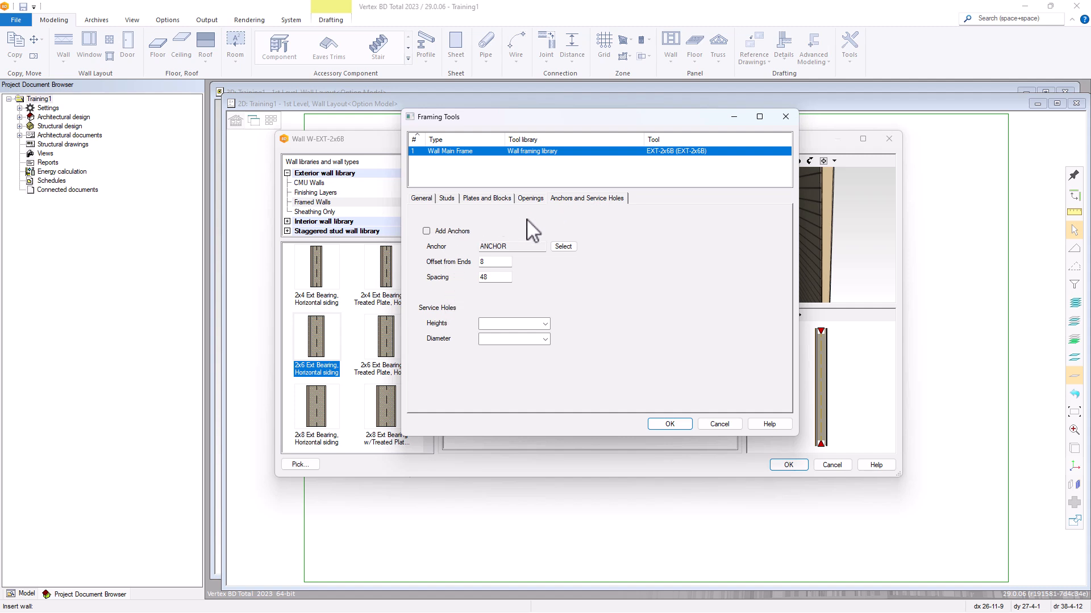
click(426, 231)
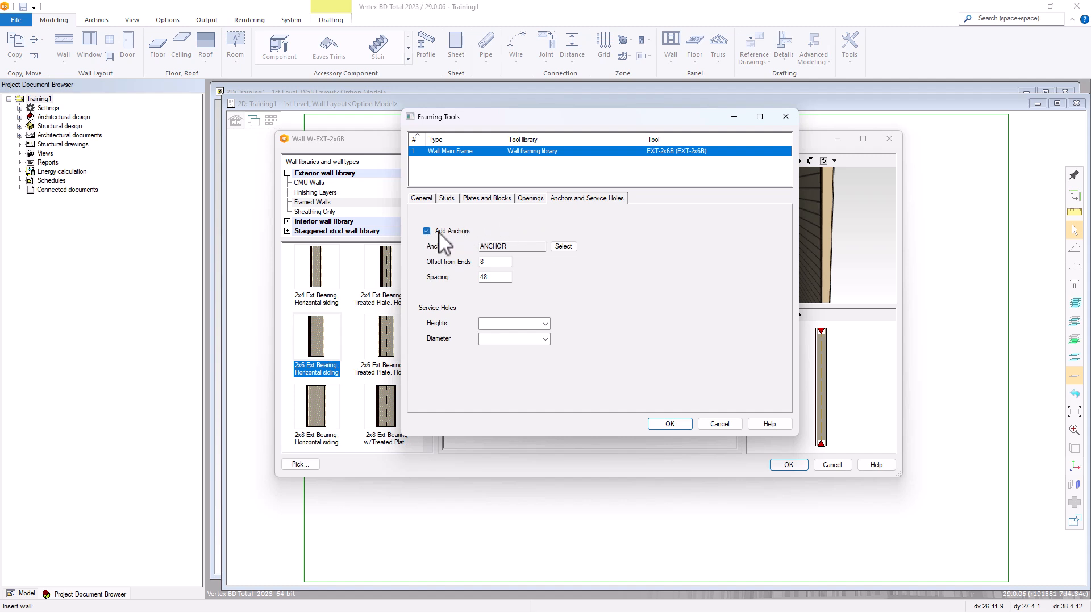
click(565, 247)
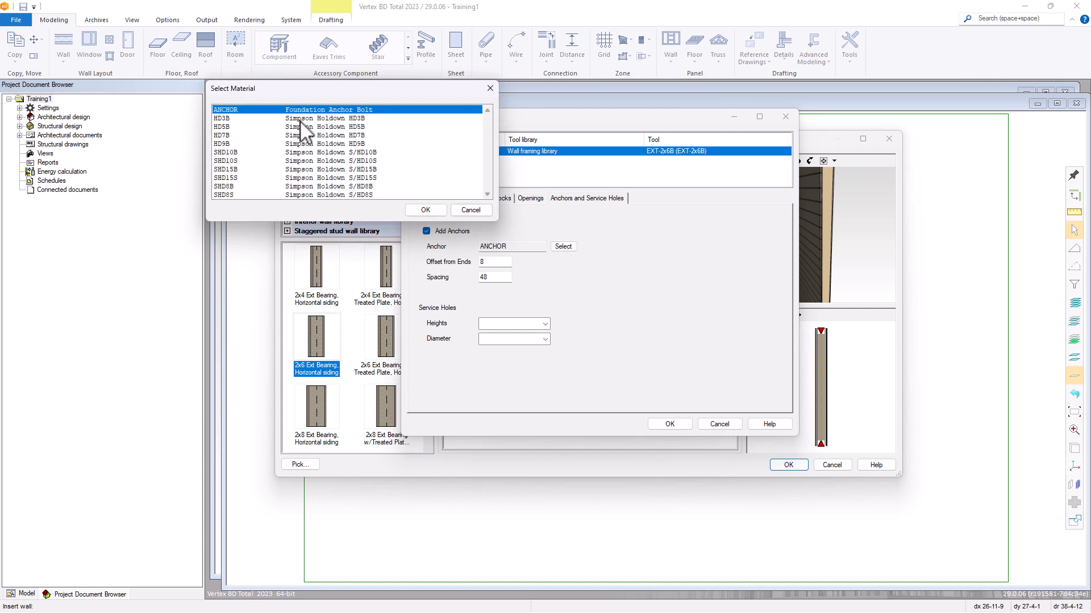
click(461, 210)
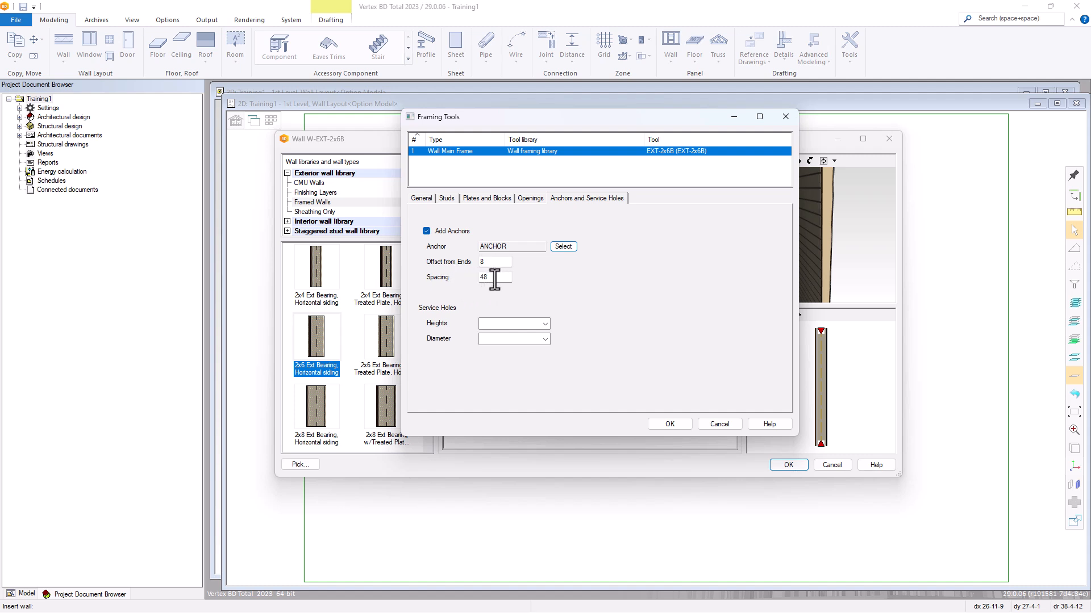
- Examine the service hole height and diameter options, then discard the changes made in the framing tools
click(506, 323)
click(543, 323)
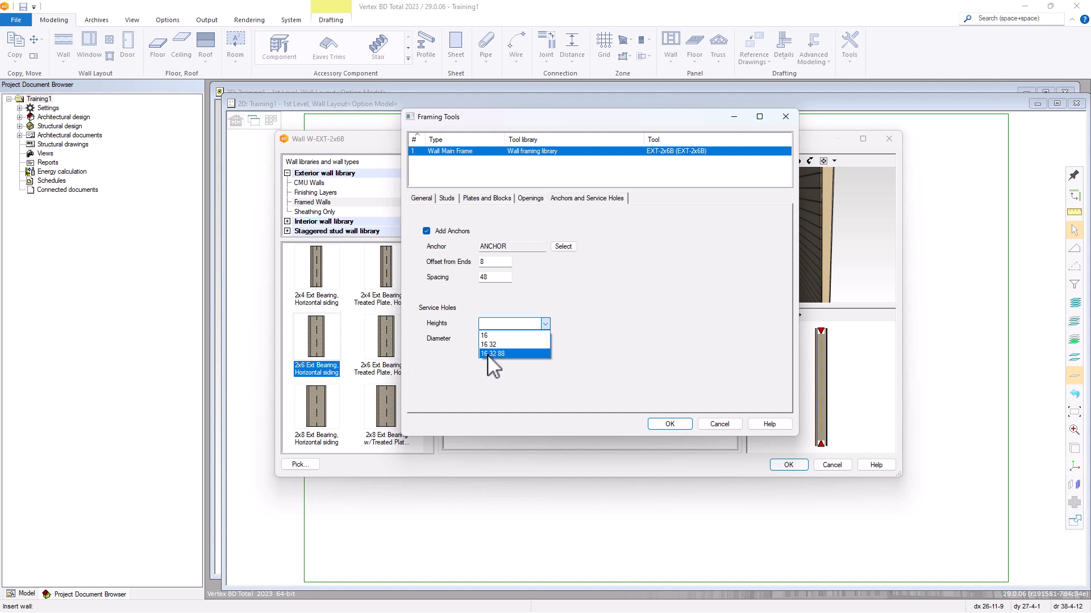
click(549, 340)
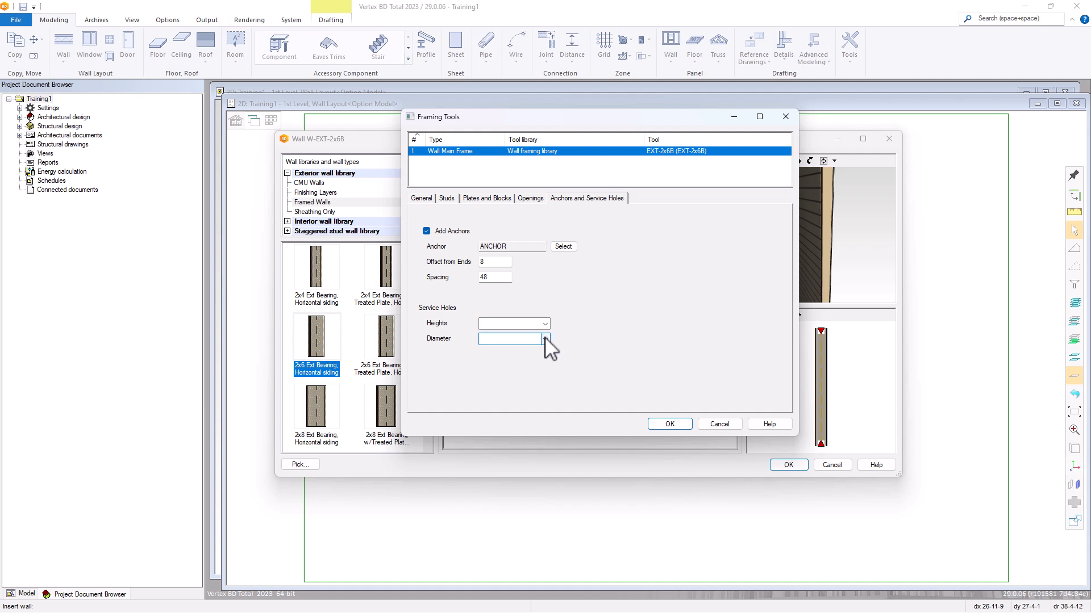
click(544, 340)
click(597, 340)
click(720, 424)
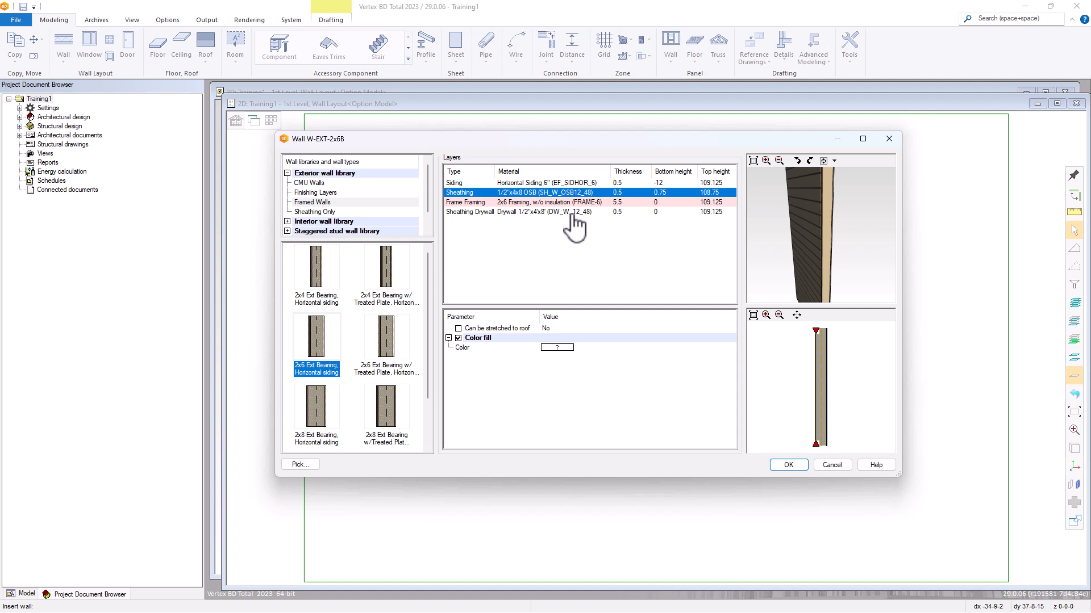
- Examine the framing tools of the wall's Horizontal Siding 6" layer and leave them without changes
click(562, 182)
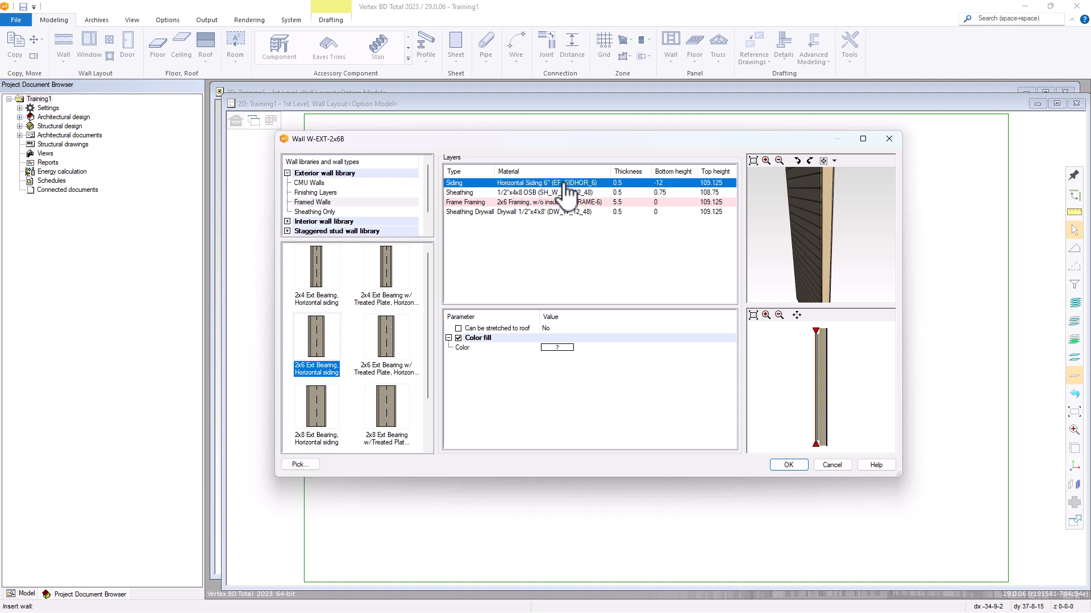
right_click(562, 183)
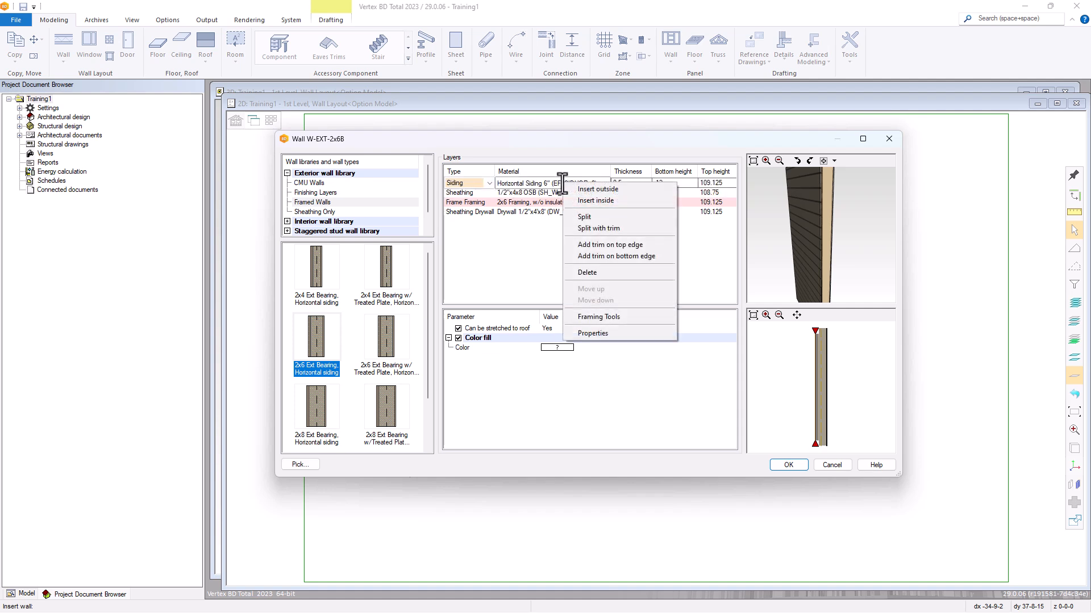
click(594, 317)
drag(505, 252, 695, 165)
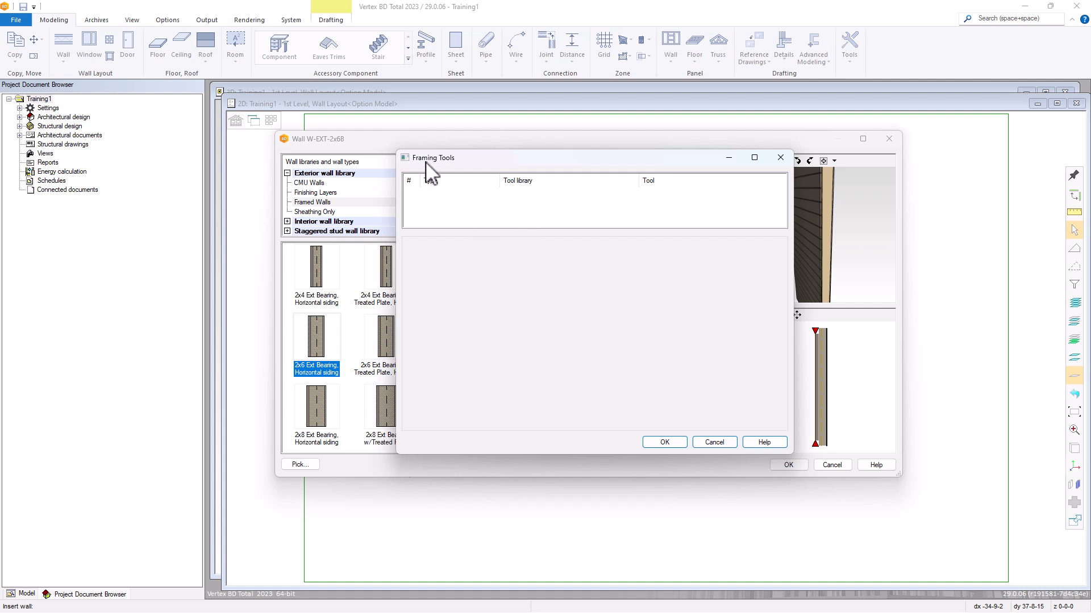
click(714, 441)
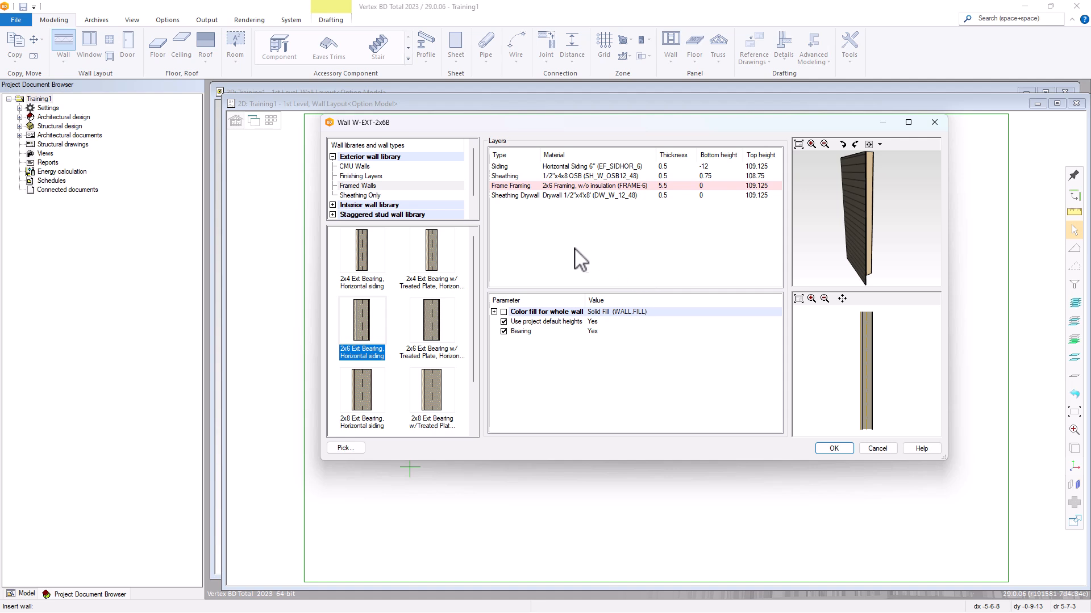
- Accept the W-EXT-2x6B wall type and draw a stepped run of four connected exterior walls in the 1st Level layout
click(834, 448)
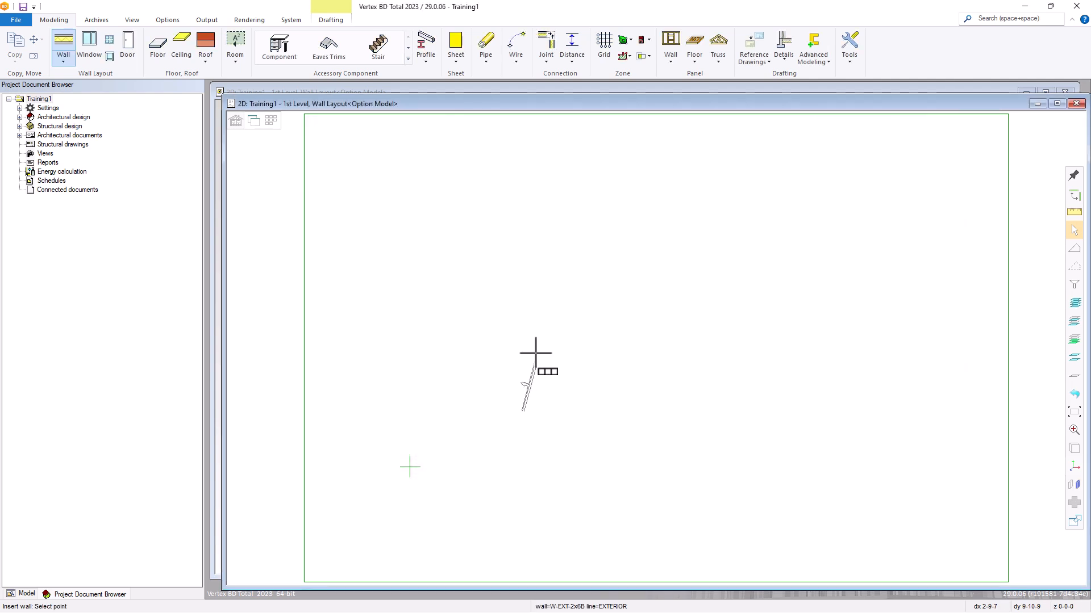
click(522, 314)
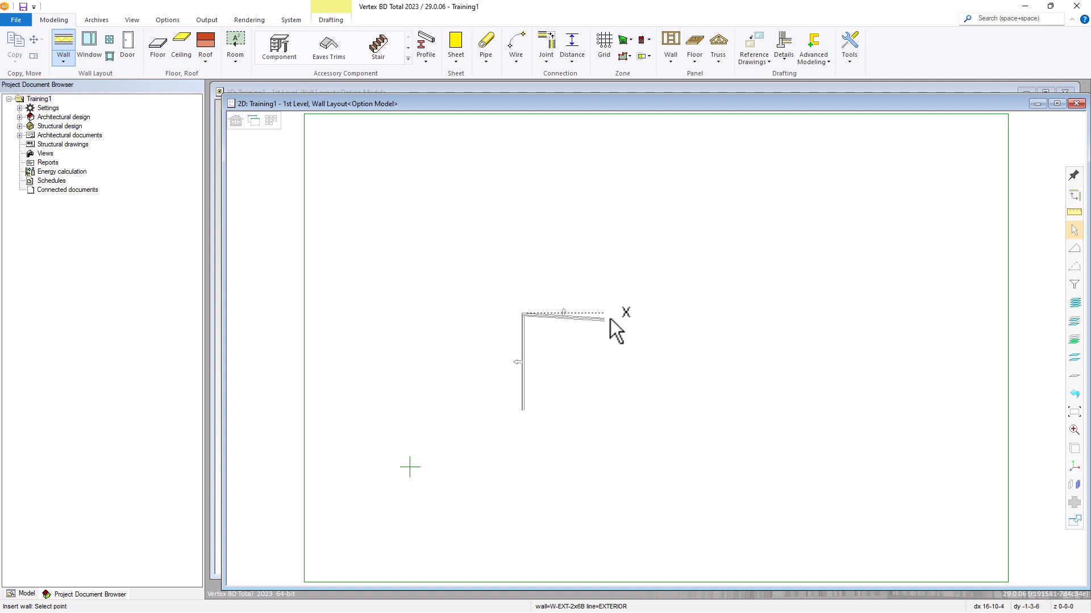
click(680, 313)
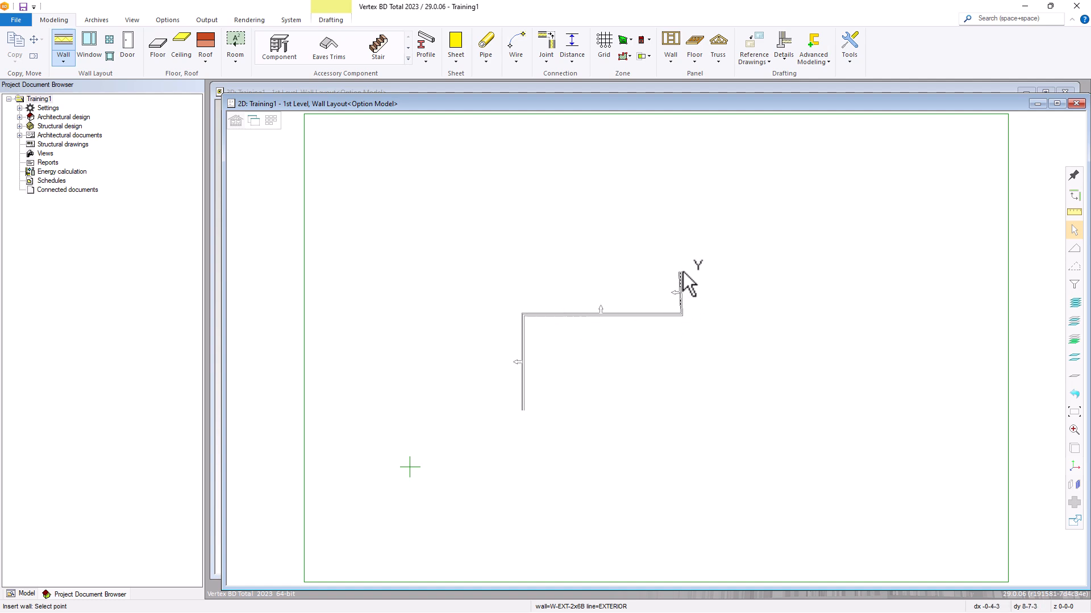
click(682, 241)
click(826, 243)
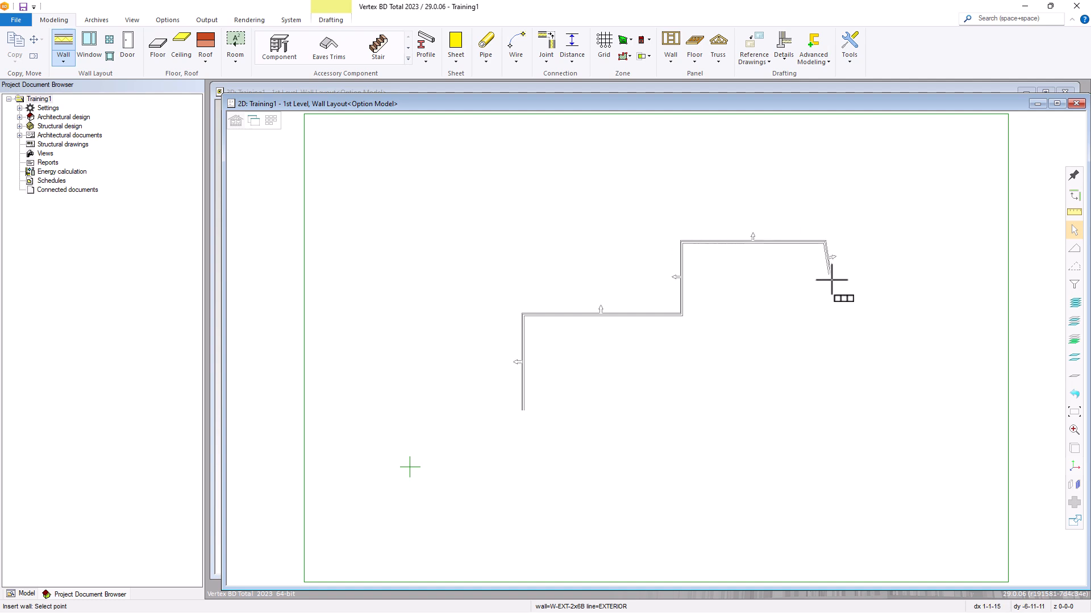
right_click(829, 281)
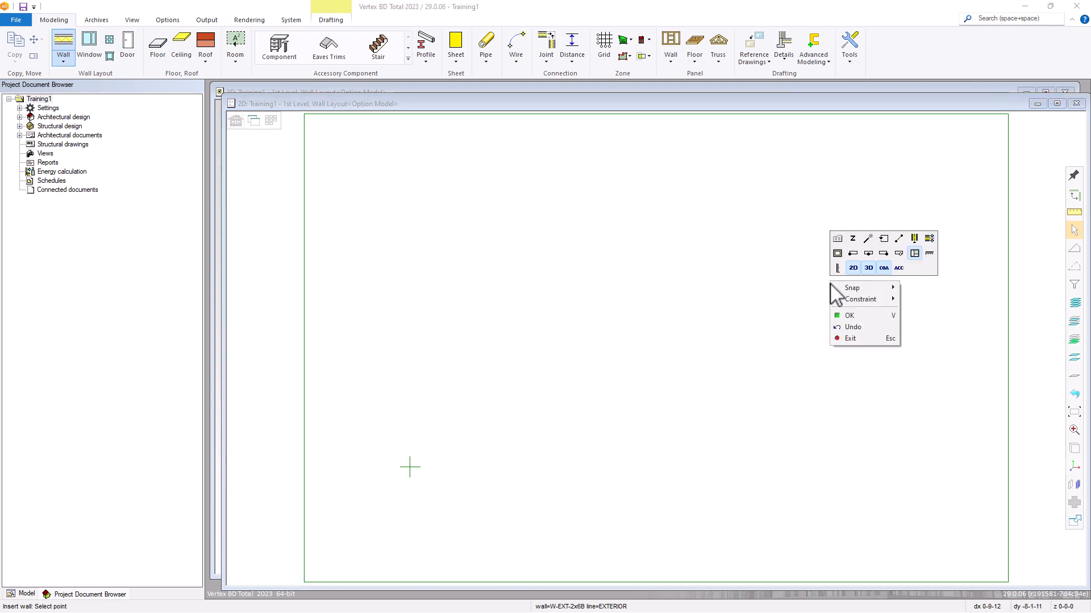
click(849, 317)
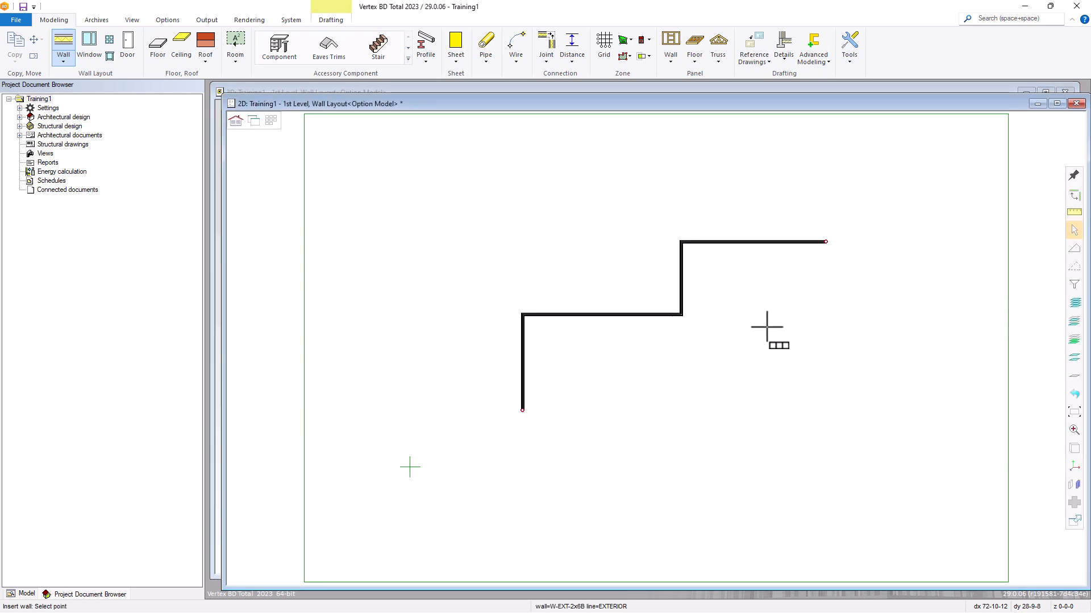
key(Escape)
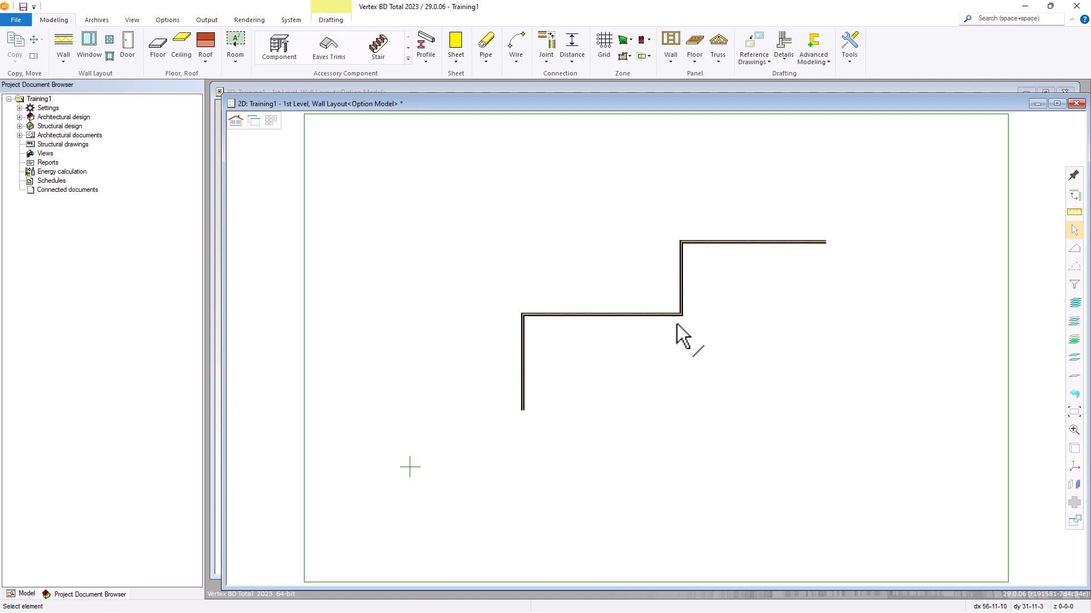
- Examine the general and stud settings in the framing tools of the lower horizontal wall, leaving them unchanged
click(590, 315)
right_click(590, 315)
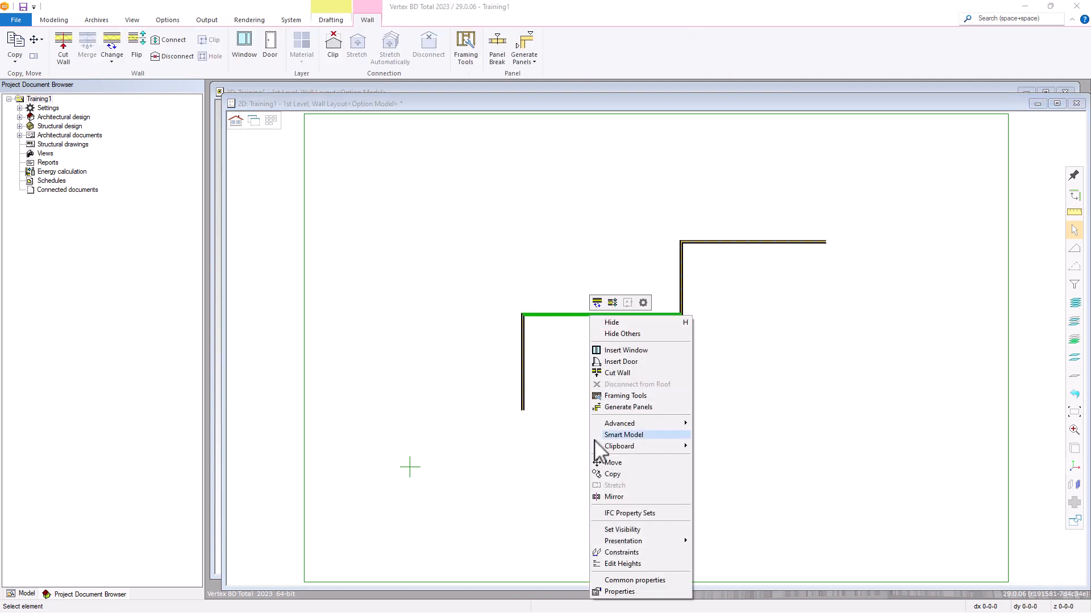
click(625, 396)
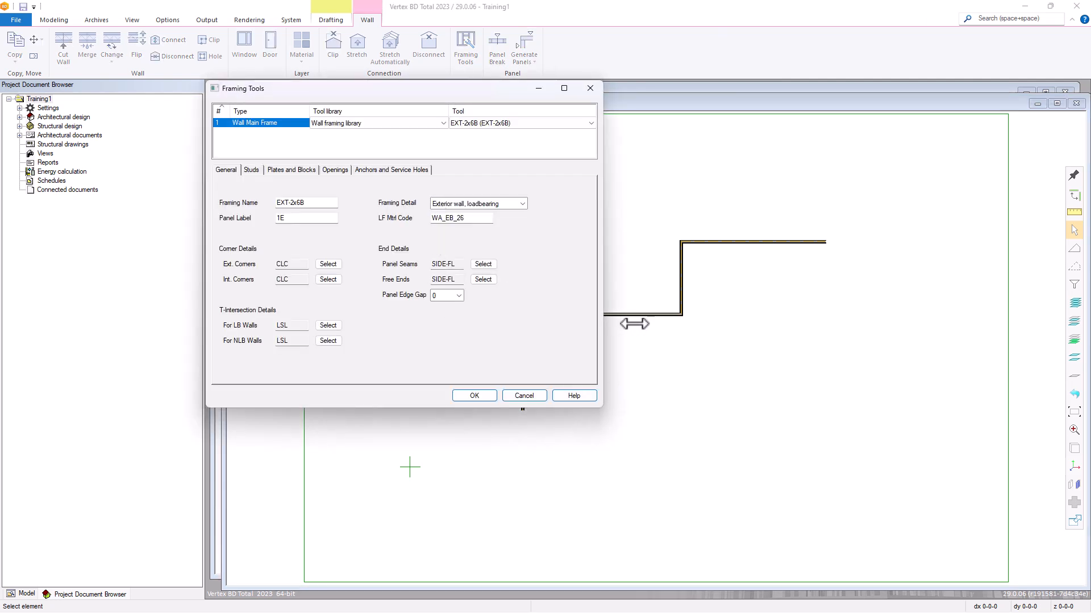
click(251, 170)
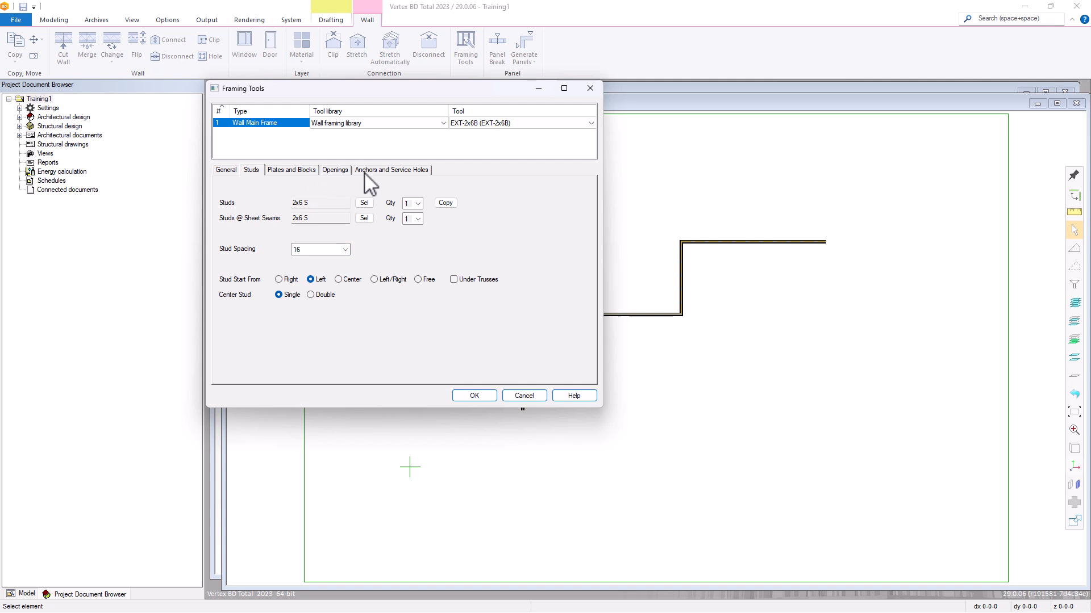
click(519, 397)
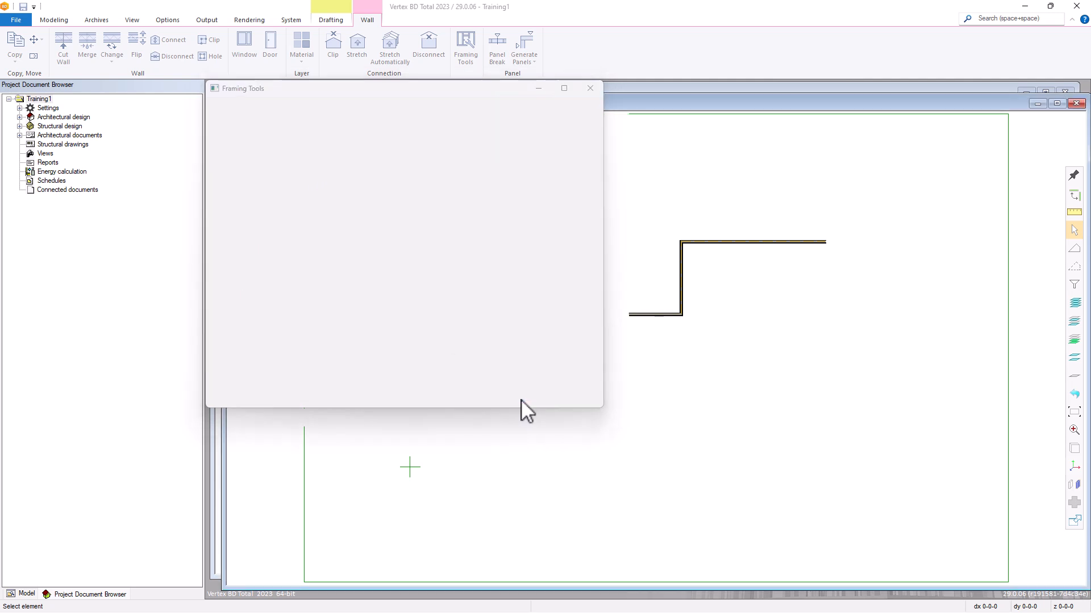
- Examine the framing tools of the short vertical wall between the two horizontal walls, leaving them unchanged
click(672, 319)
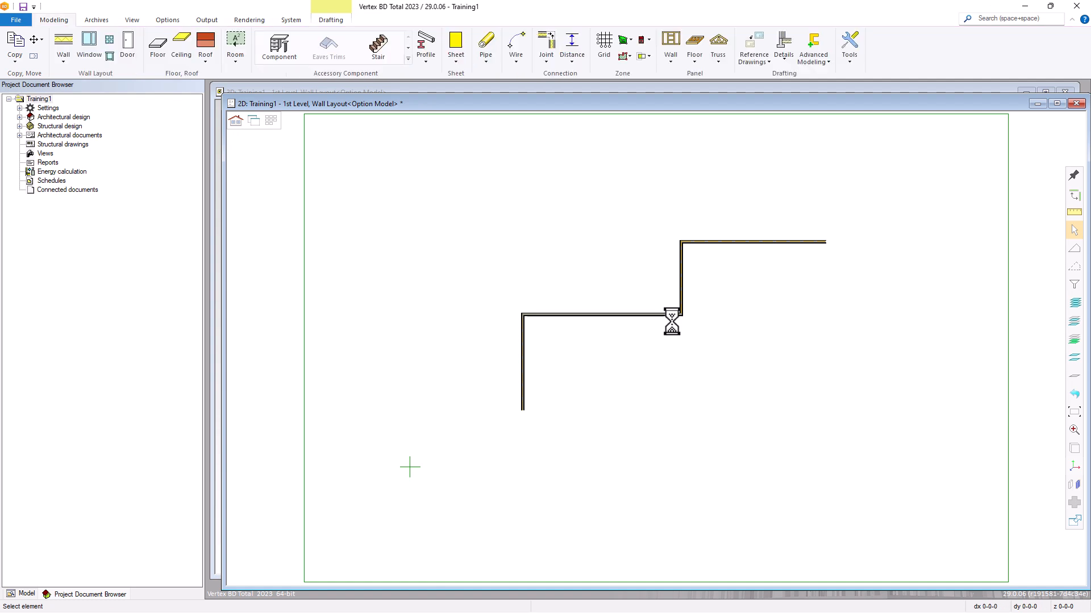
click(681, 283)
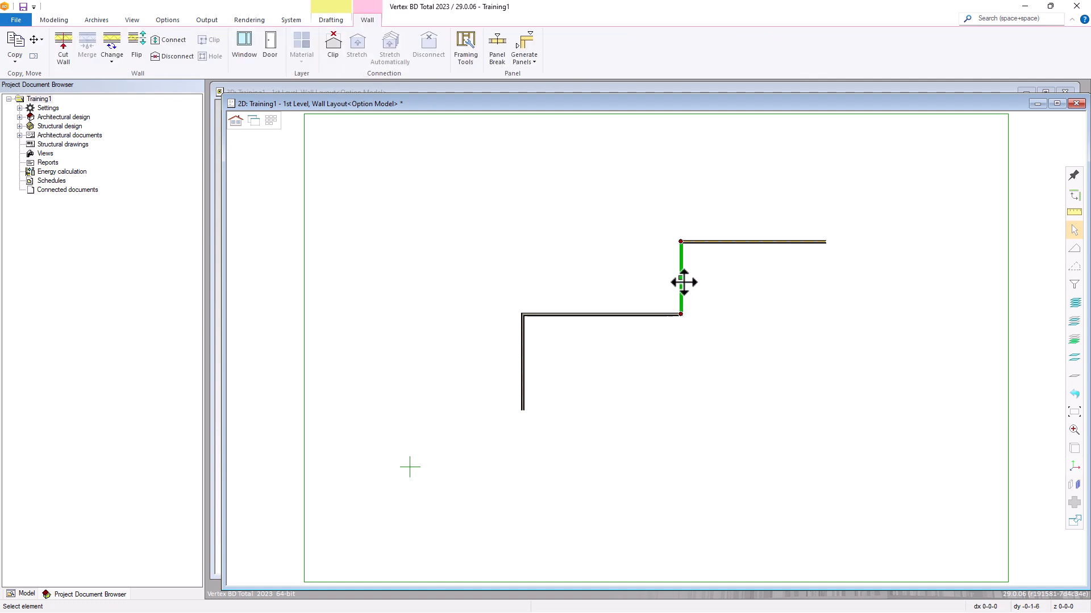
click(464, 43)
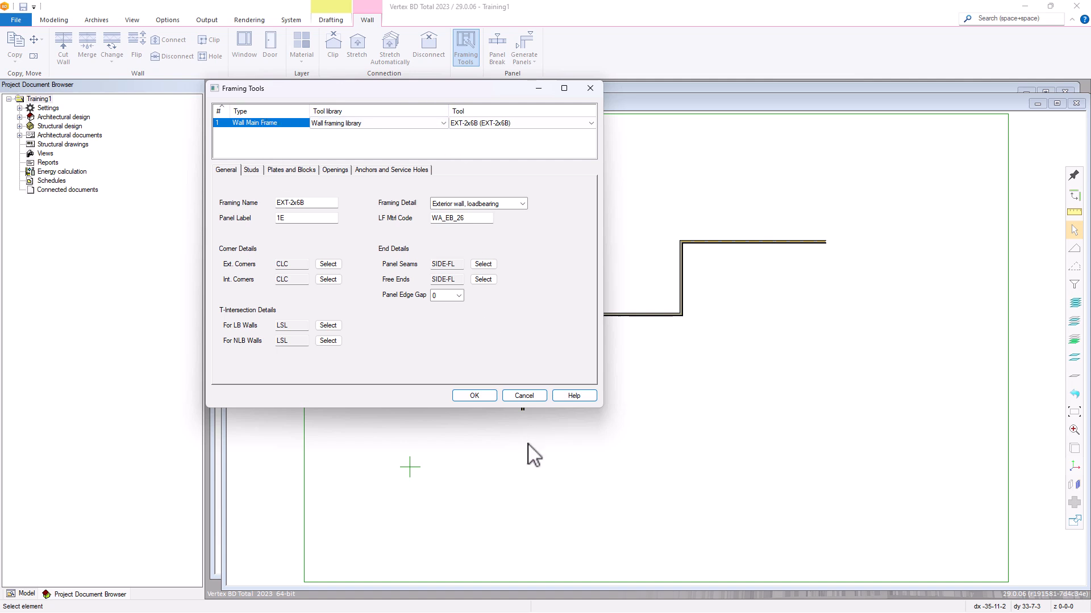
click(526, 396)
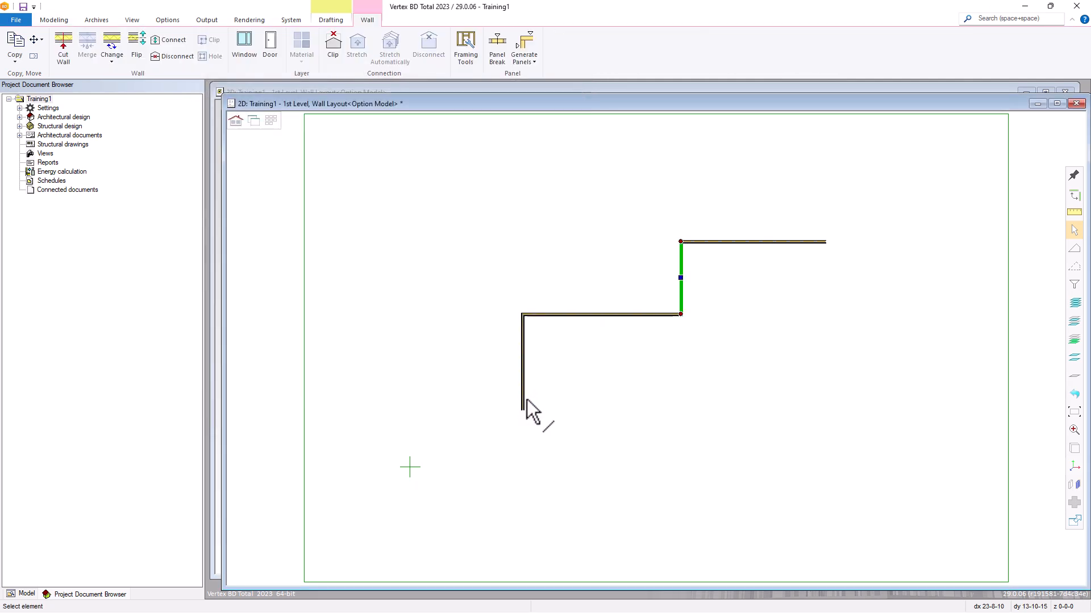
click(611, 399)
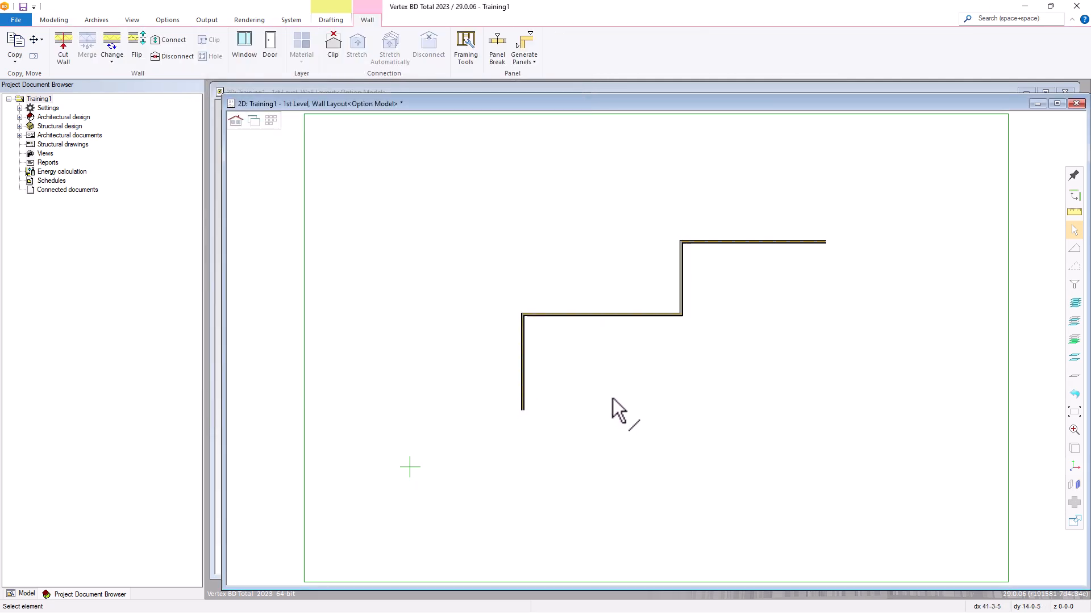
- Open the framing tools of the 2x6 Frame Framing layer from the lower horizontal wall's properties
click(602, 316)
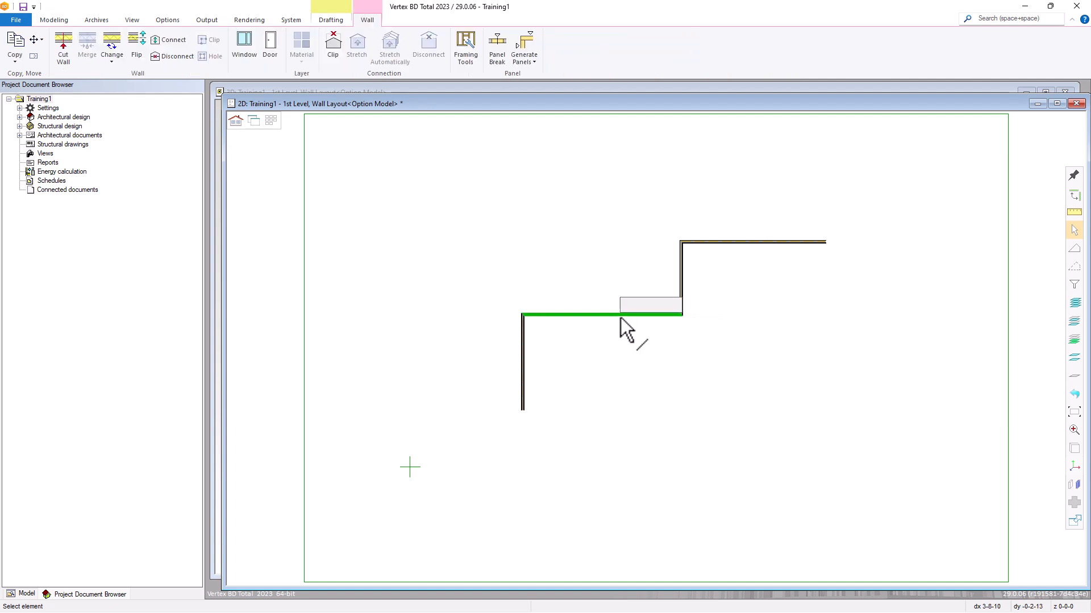
right_click(621, 319)
click(648, 593)
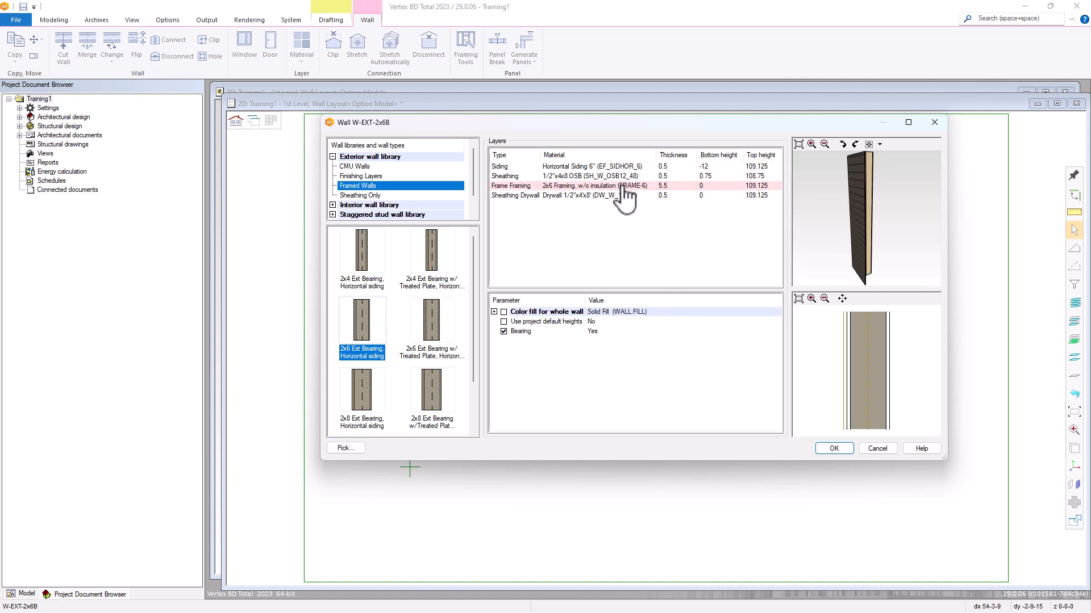
click(622, 187)
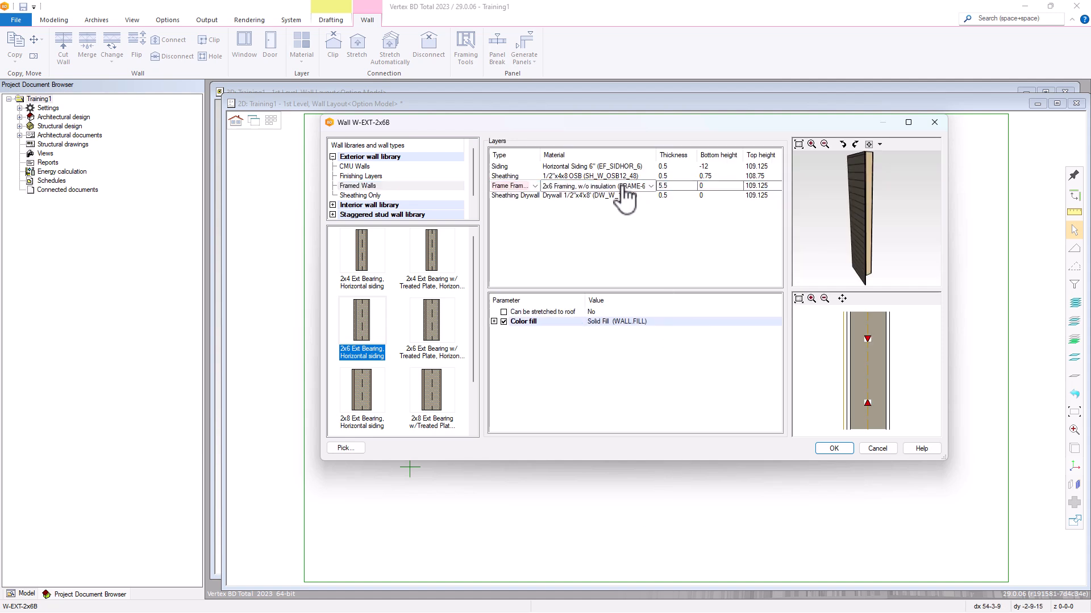
right_click(623, 187)
click(656, 319)
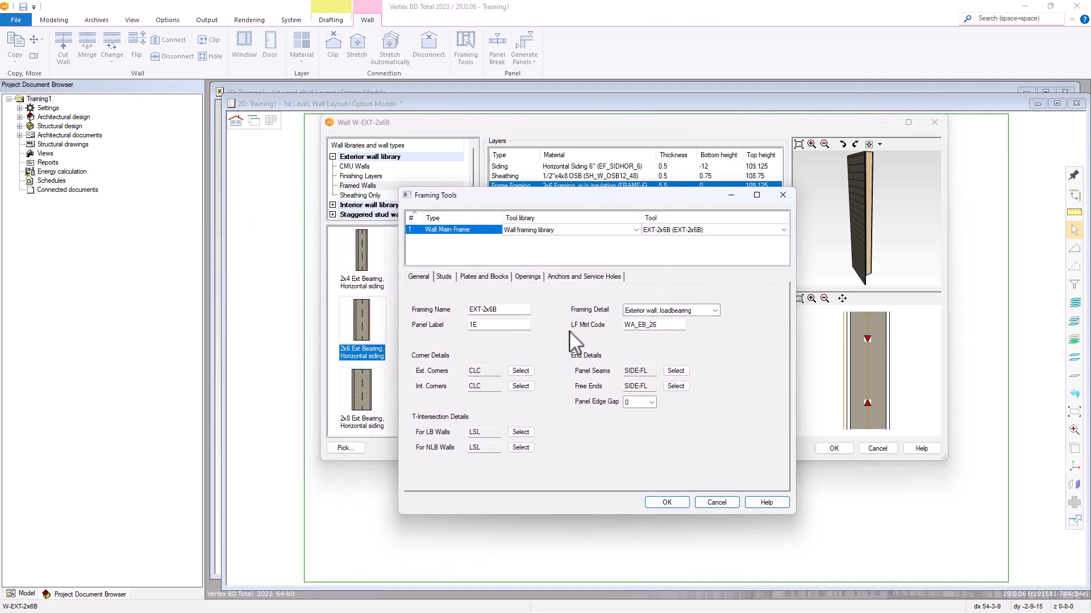
- Cancel the framing tools and wall properties of the lower horizontal wall, and close the Walls and Wall Panels documentation page
click(713, 503)
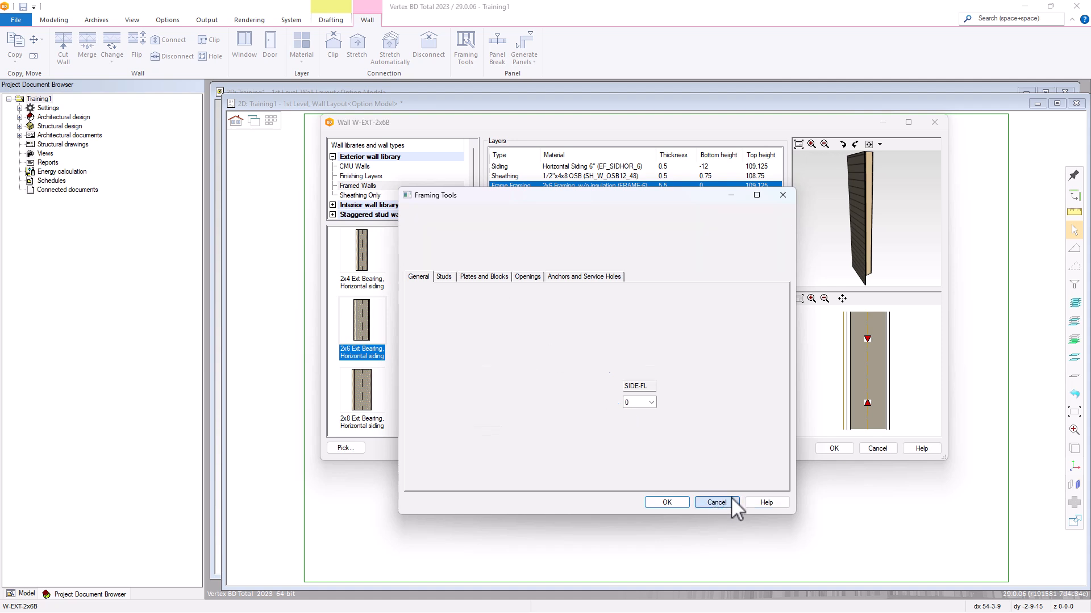
click(878, 448)
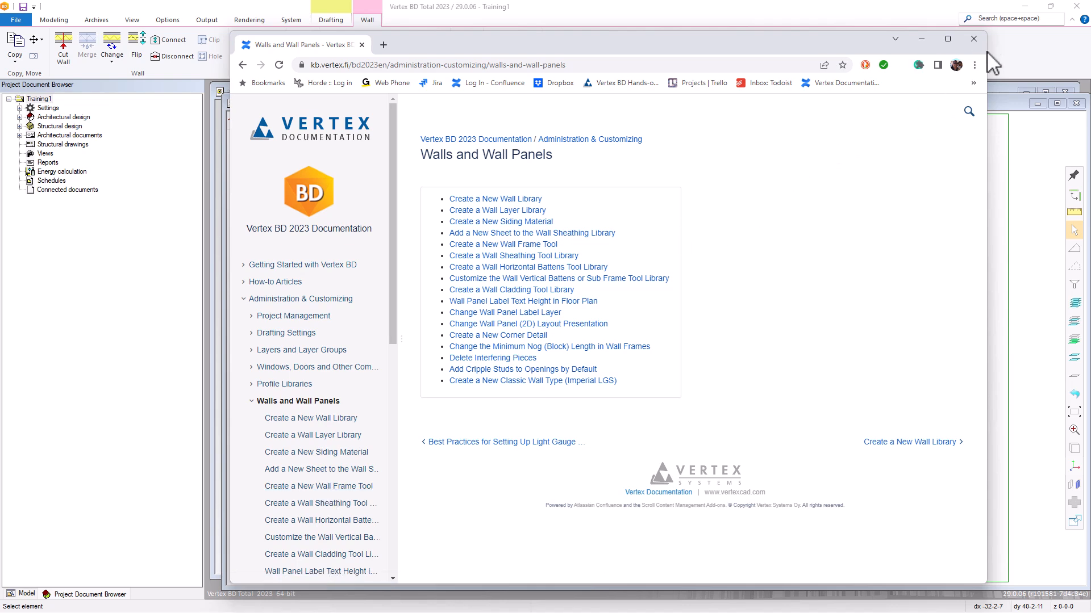
click(974, 40)
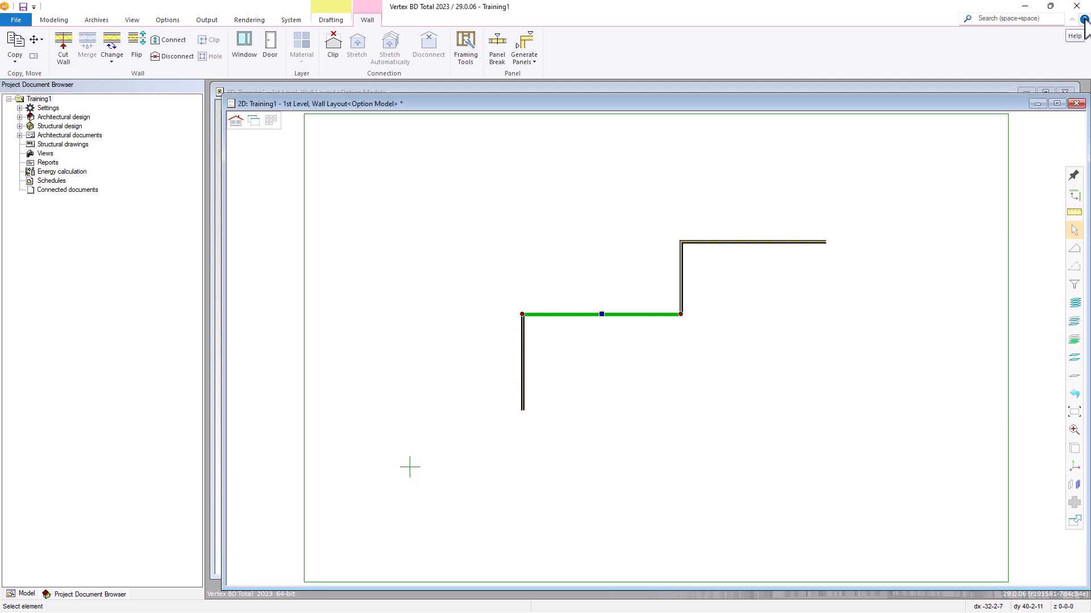
- Browse the user manual to the Wall Library topics under Architectural Design and Walls, and close the manual
click(1084, 20)
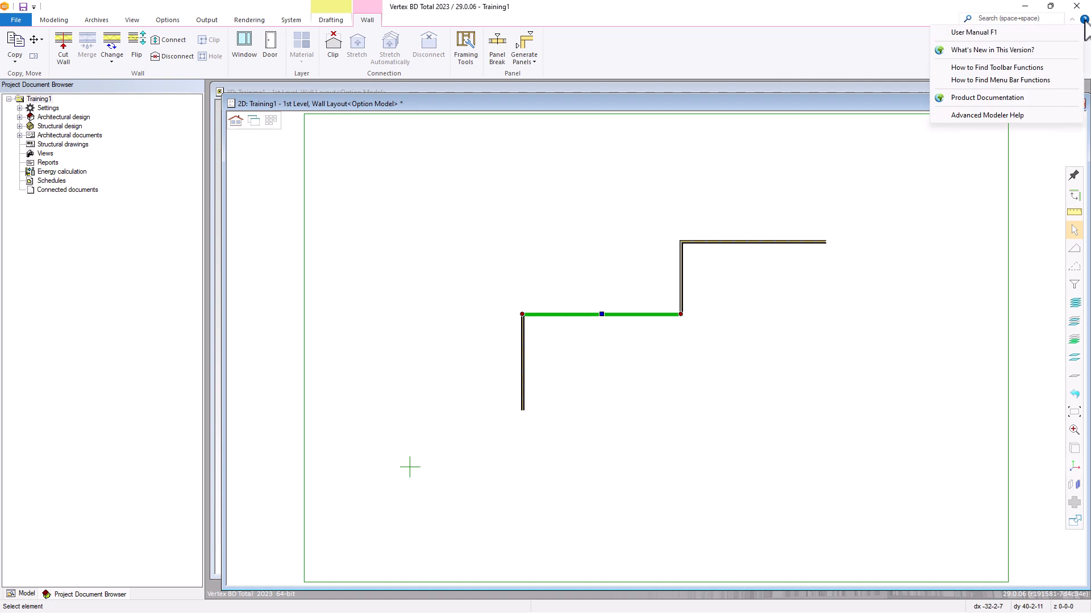
click(972, 33)
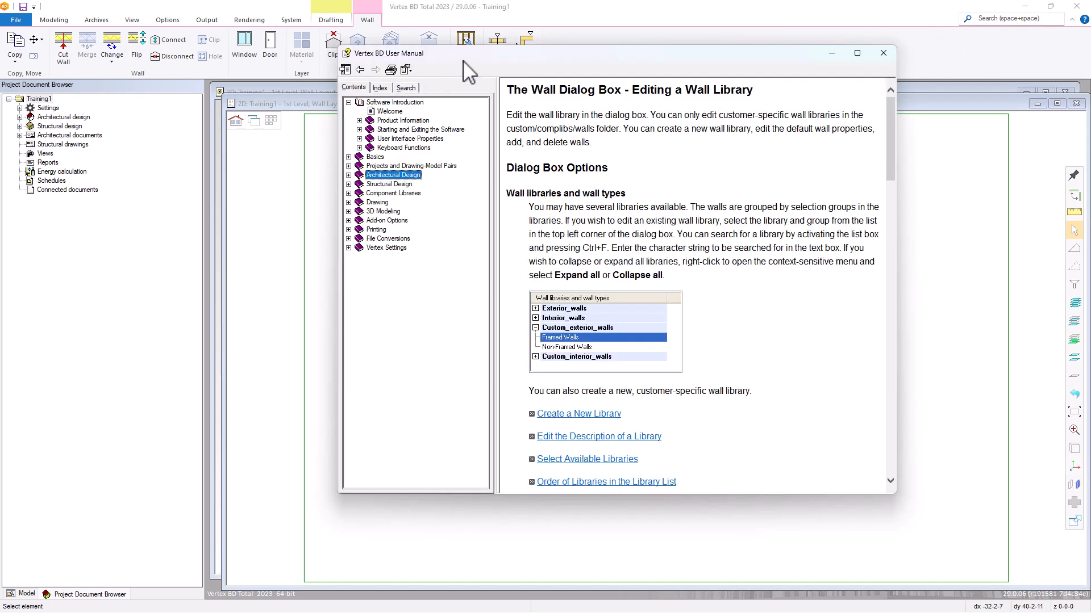
click(349, 175)
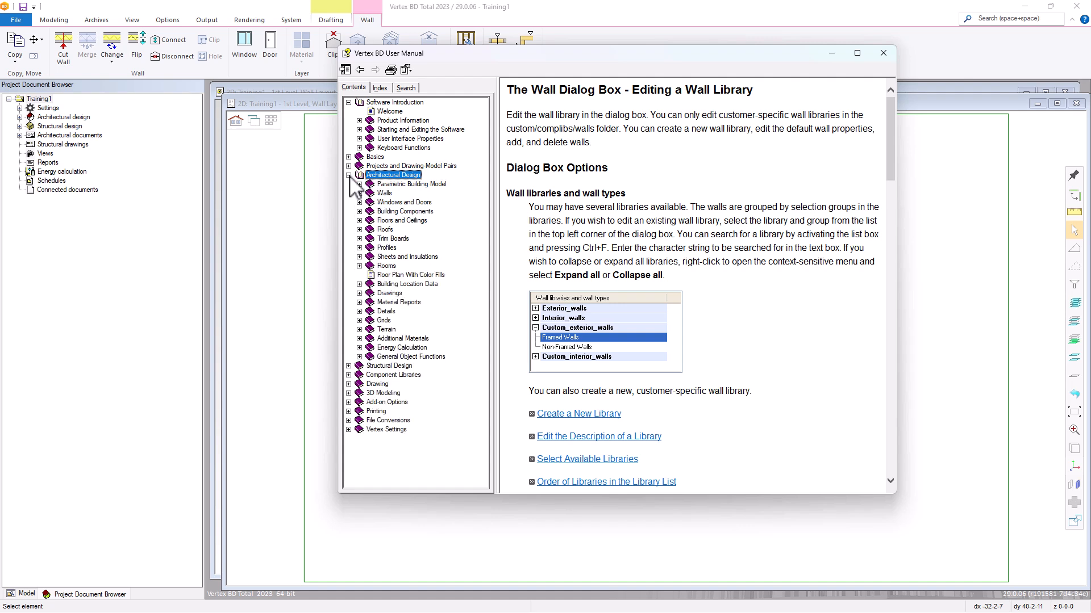
click(359, 193)
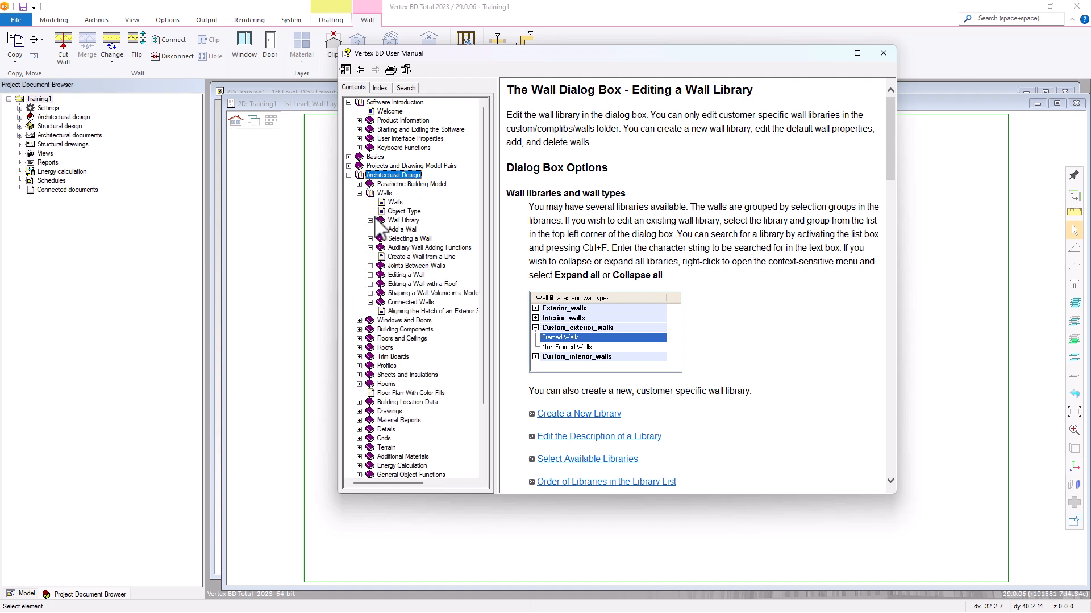
click(370, 220)
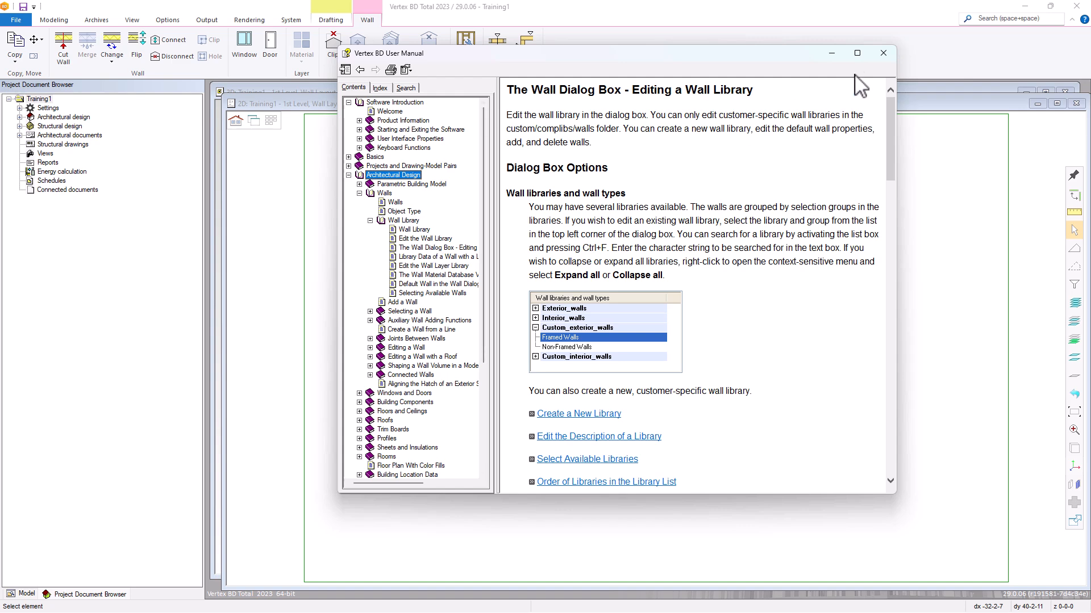
click(884, 53)
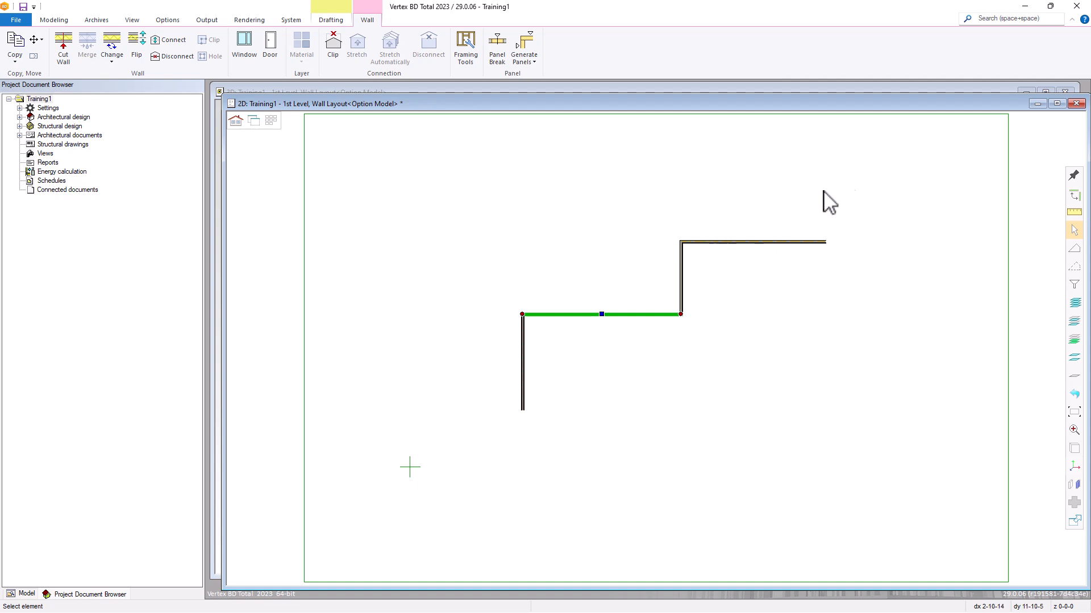
- Open the framing tools of the 5-1/2" Framing layer in the 550S162-54 C/C Ext Bearing wall type of Training1s
click(852, 184)
drag(463, 400, 446, 454)
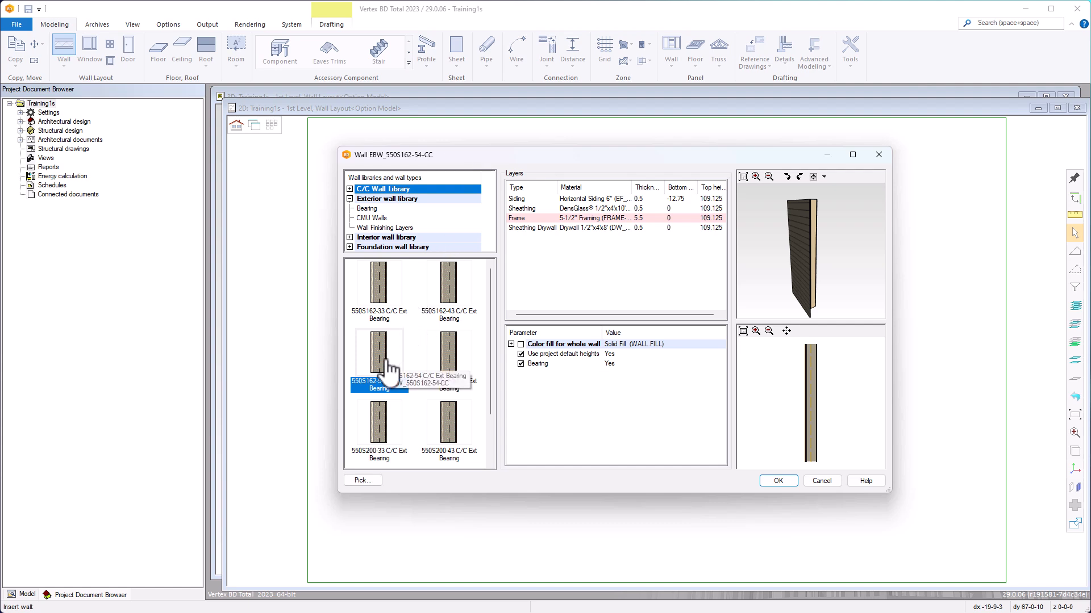
click(604, 222)
right_click(604, 221)
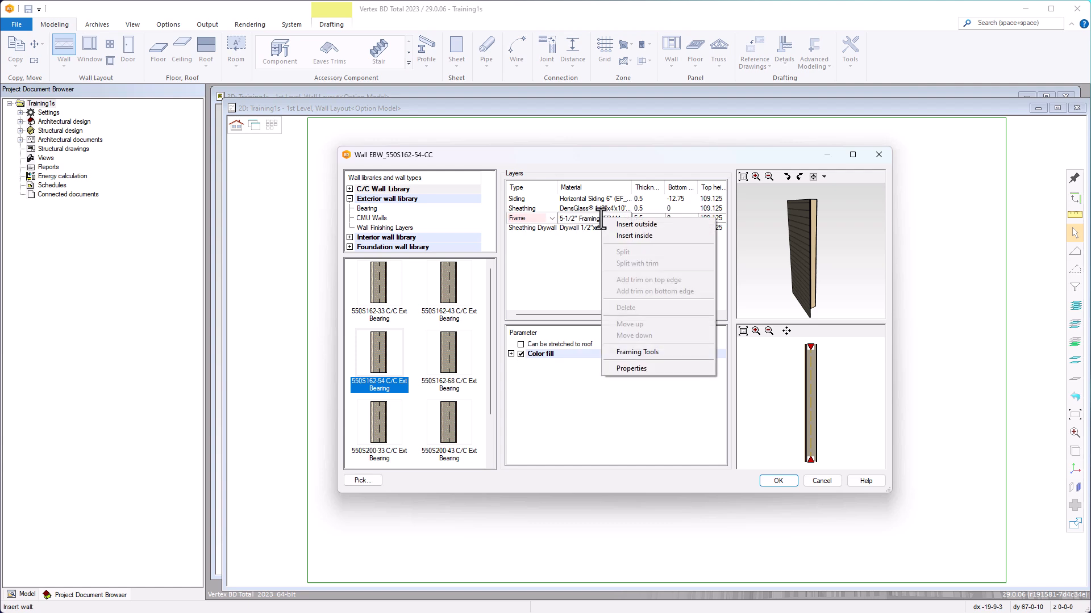
click(633, 353)
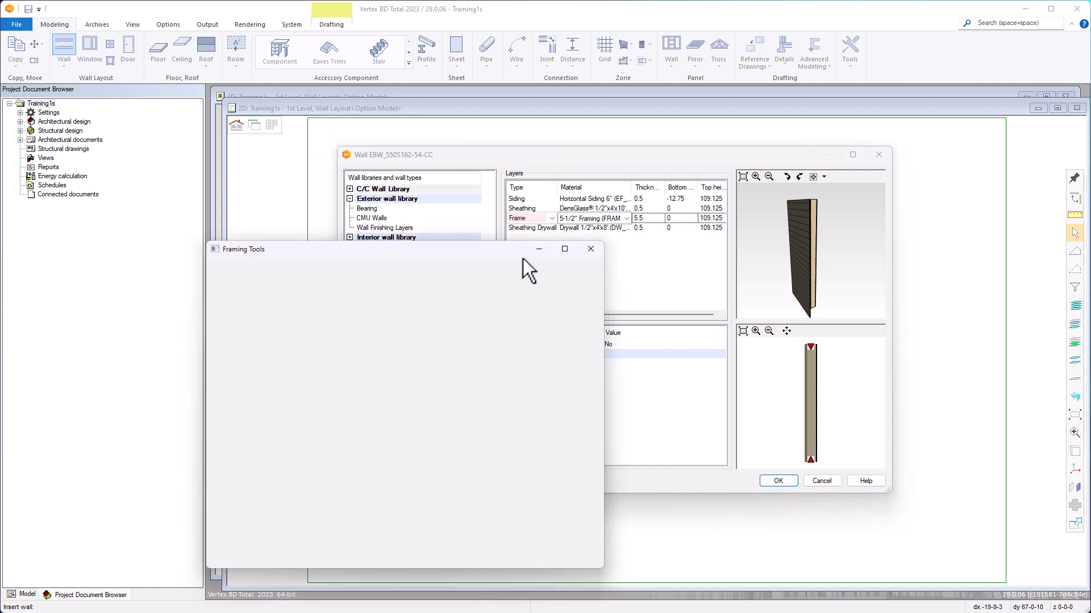
drag(502, 248, 710, 78)
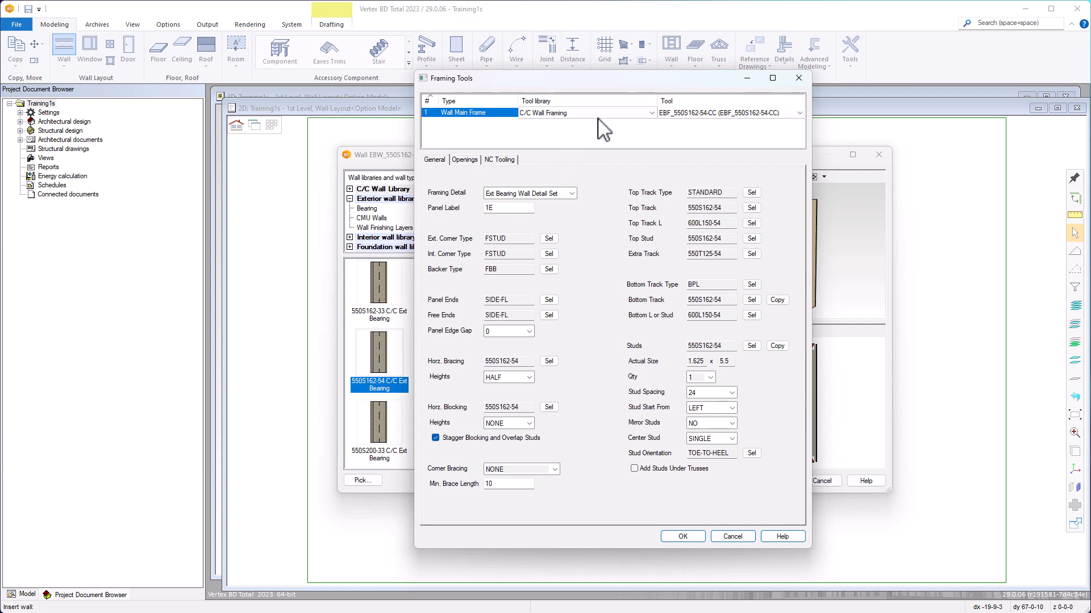
- Examine the C/C Wall Framing tool choices and the exterior corner type selections, leaving both unchanged
click(753, 114)
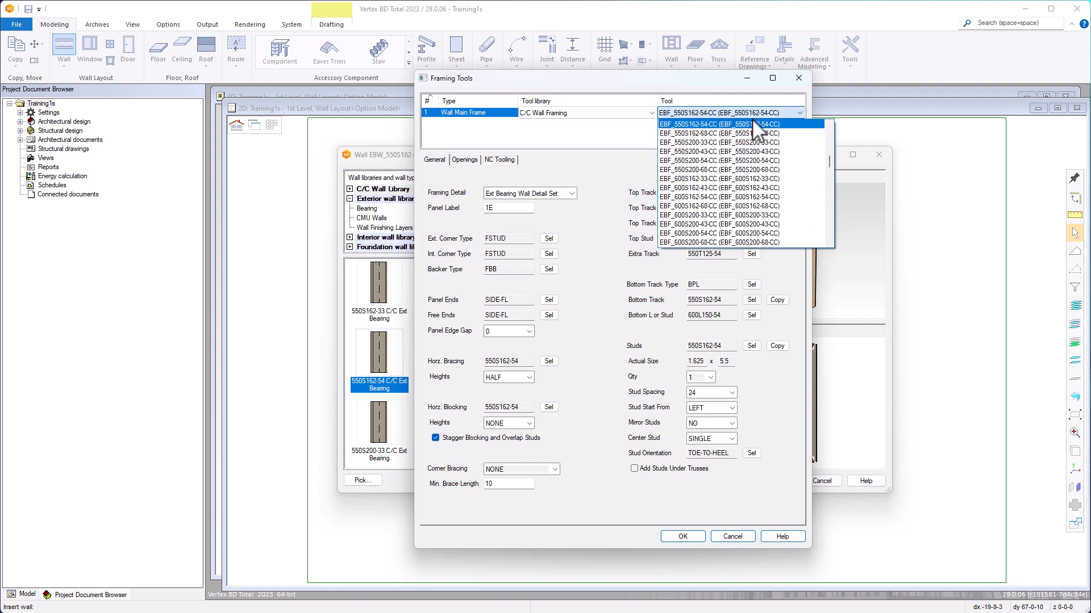
click(753, 114)
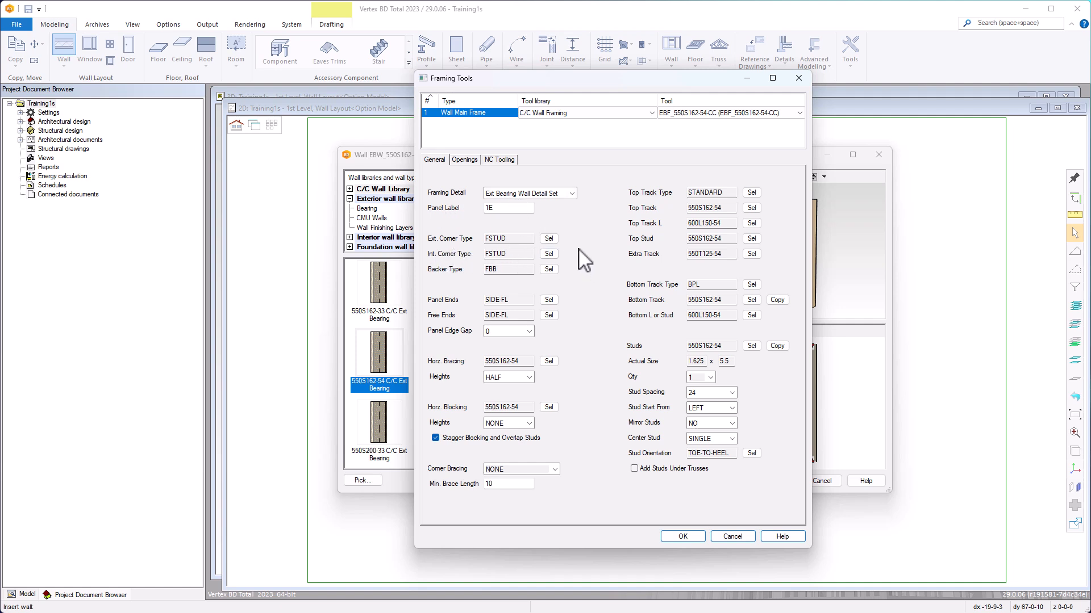
click(549, 239)
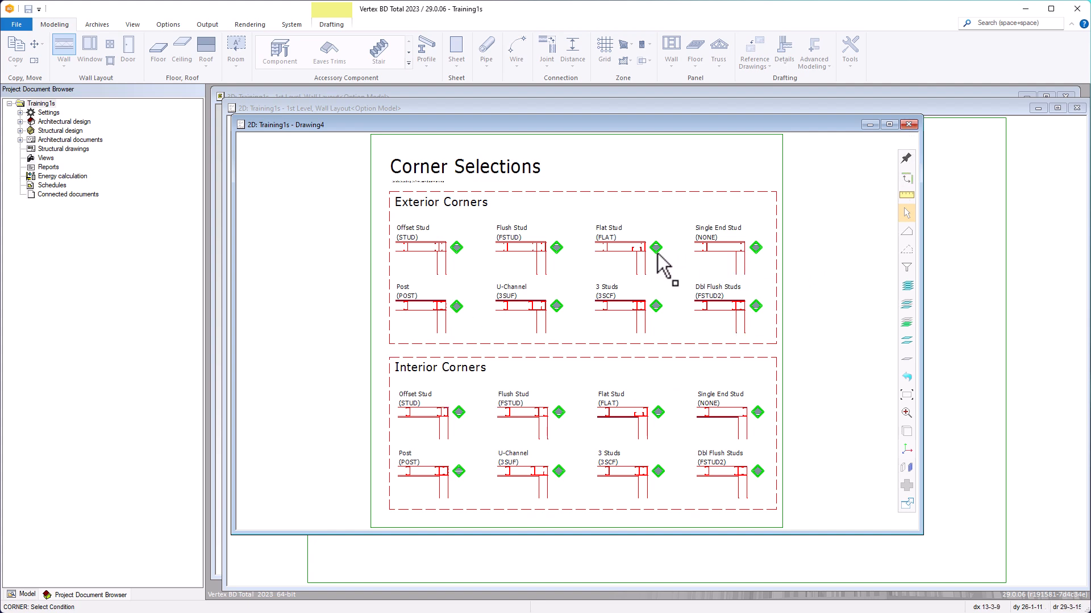
key(Escape)
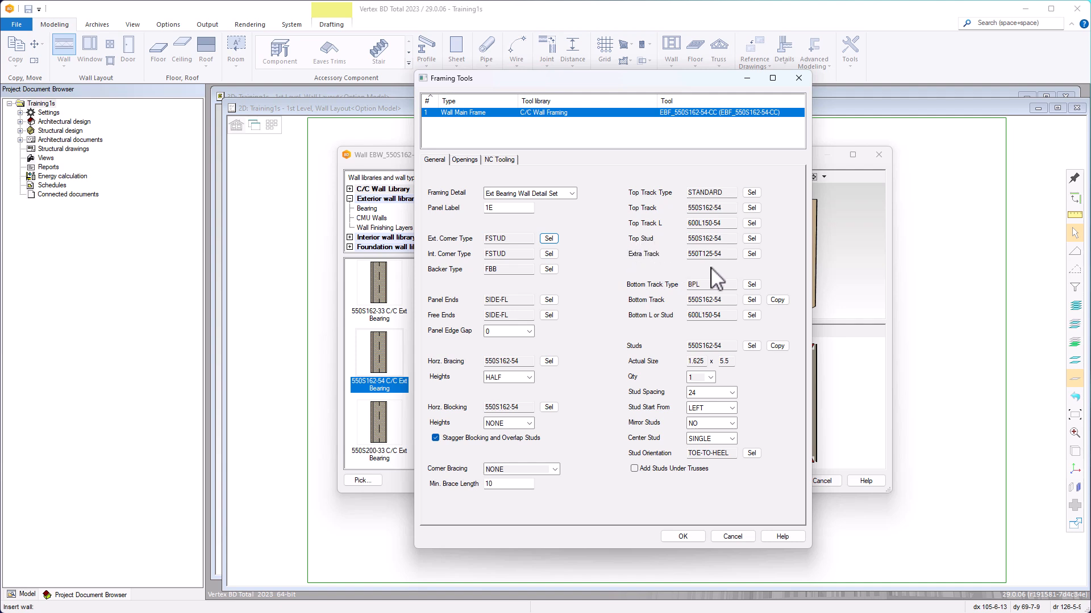
- Examine the library and code options for the Top Track L piece and the stud orientation choices, leaving them unchanged
click(751, 223)
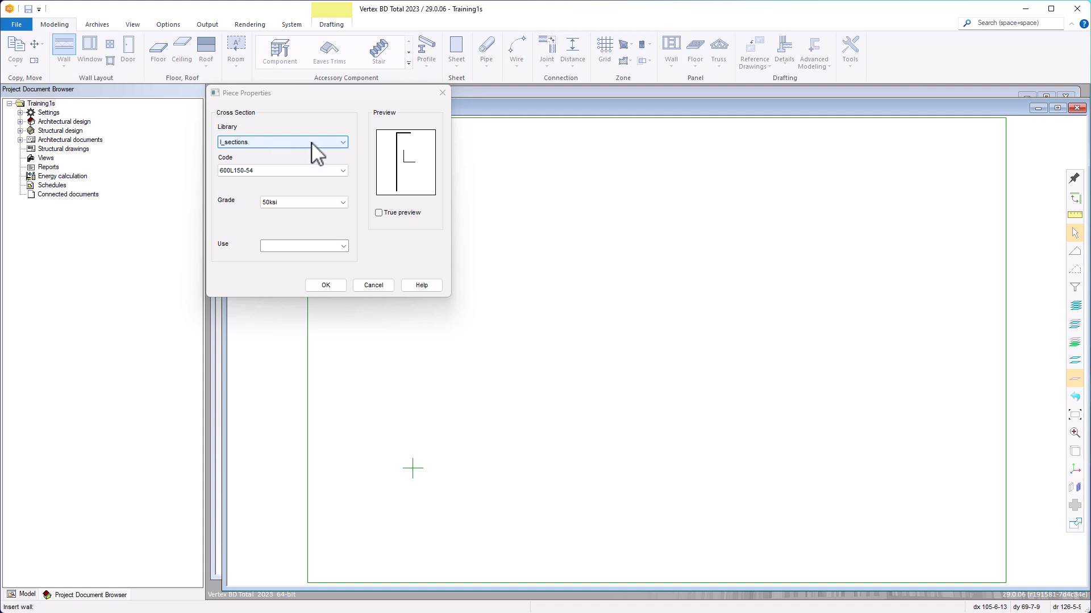
click(312, 143)
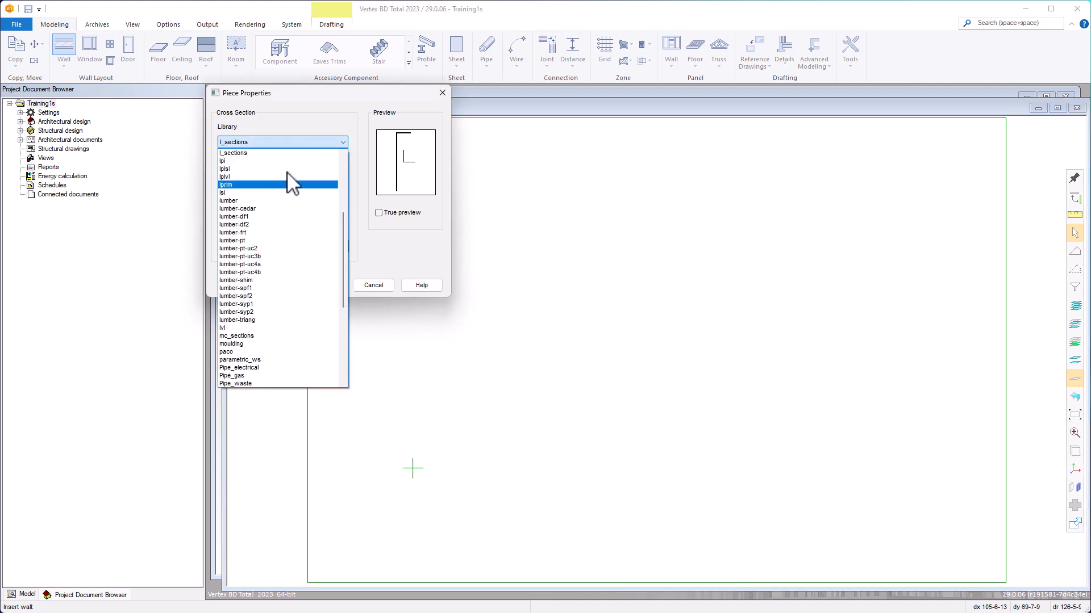
click(304, 142)
click(282, 170)
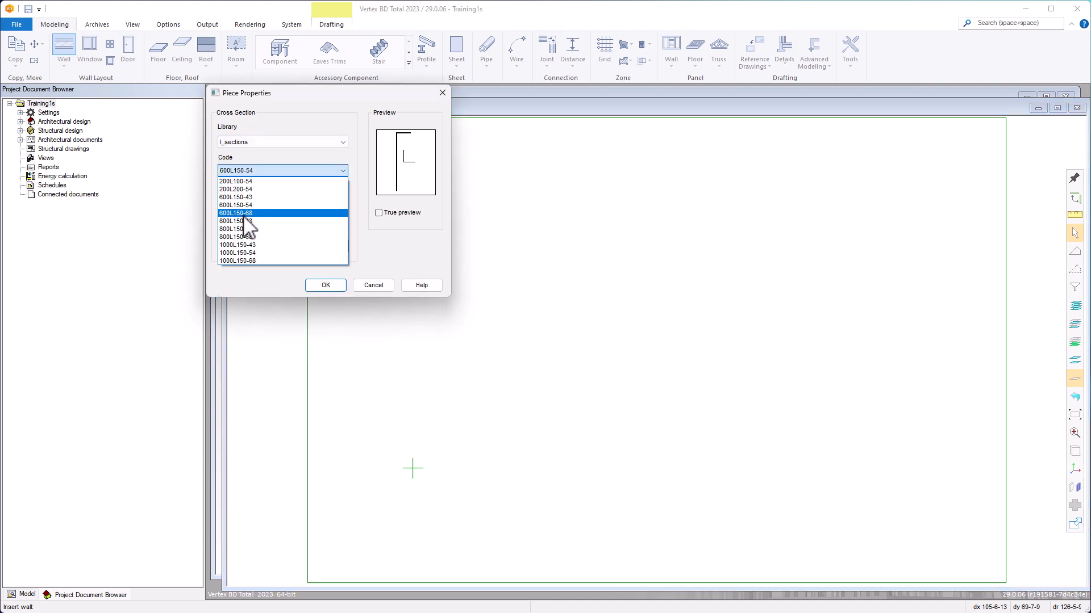
click(375, 288)
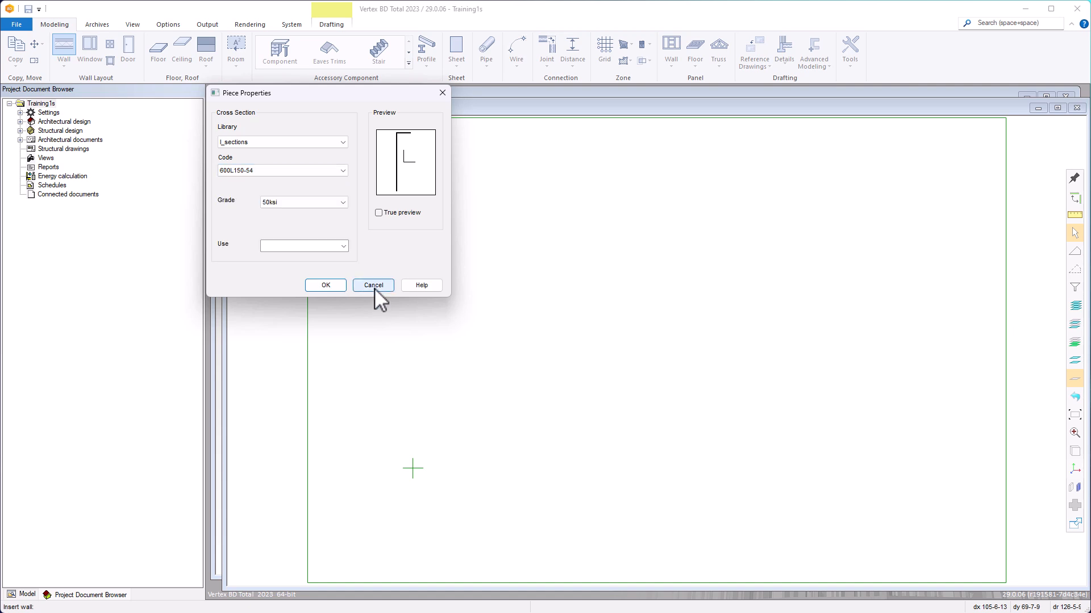
click(373, 285)
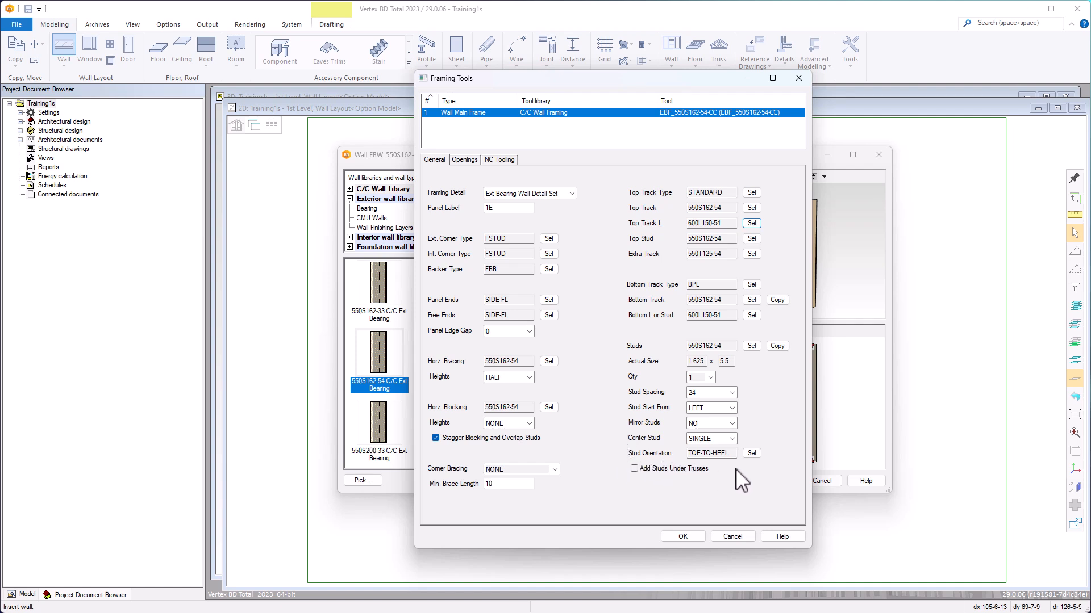
click(751, 454)
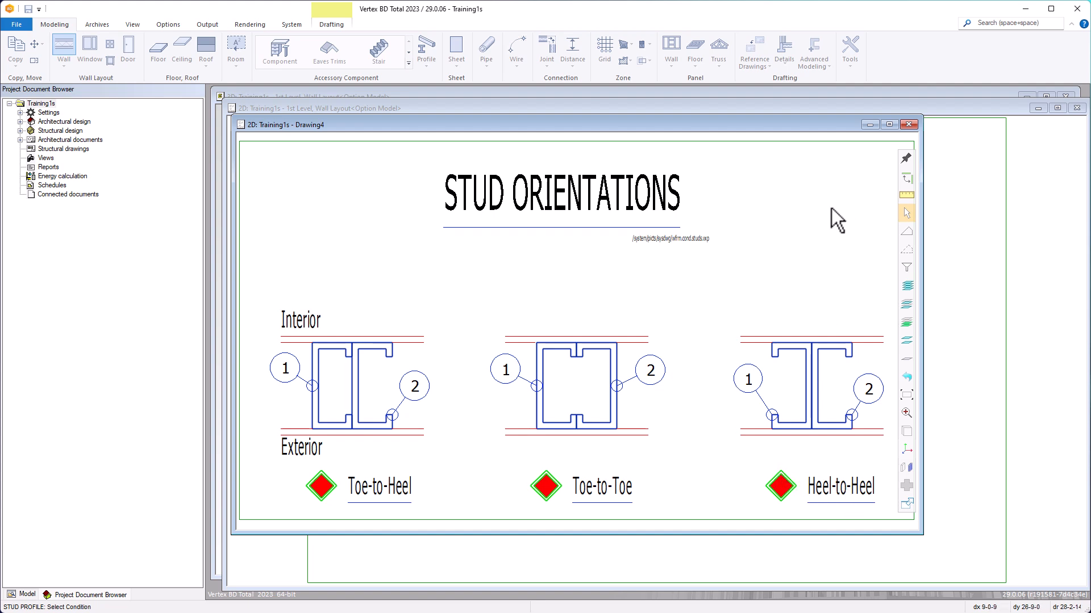
click(908, 125)
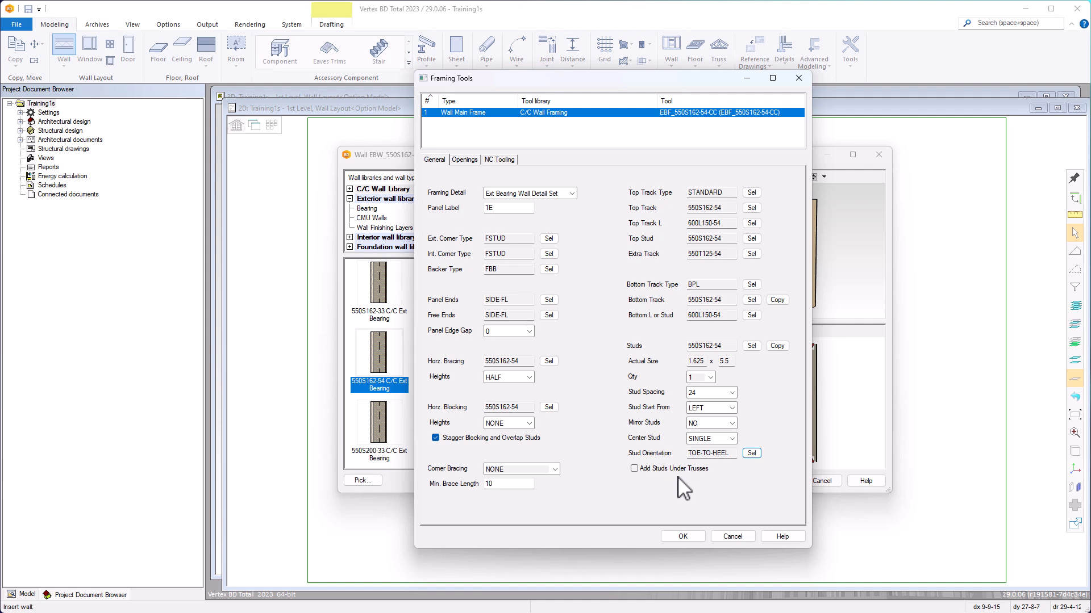
- Examine the opening settings for headers, sills, jambs and kings, including the sill detail choices for the first opening size
click(464, 160)
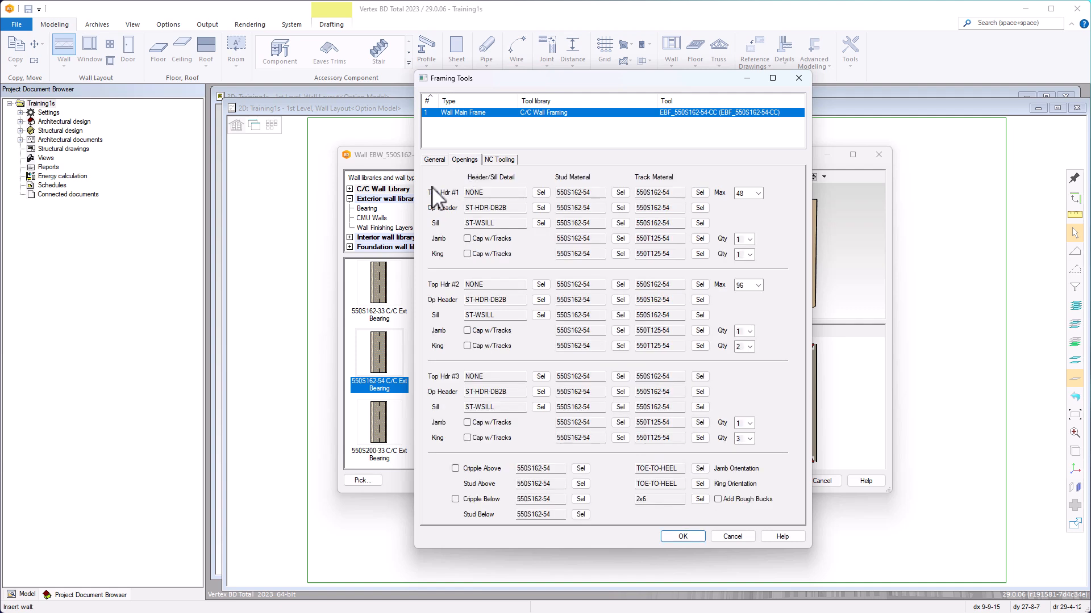
click(445, 216)
click(541, 224)
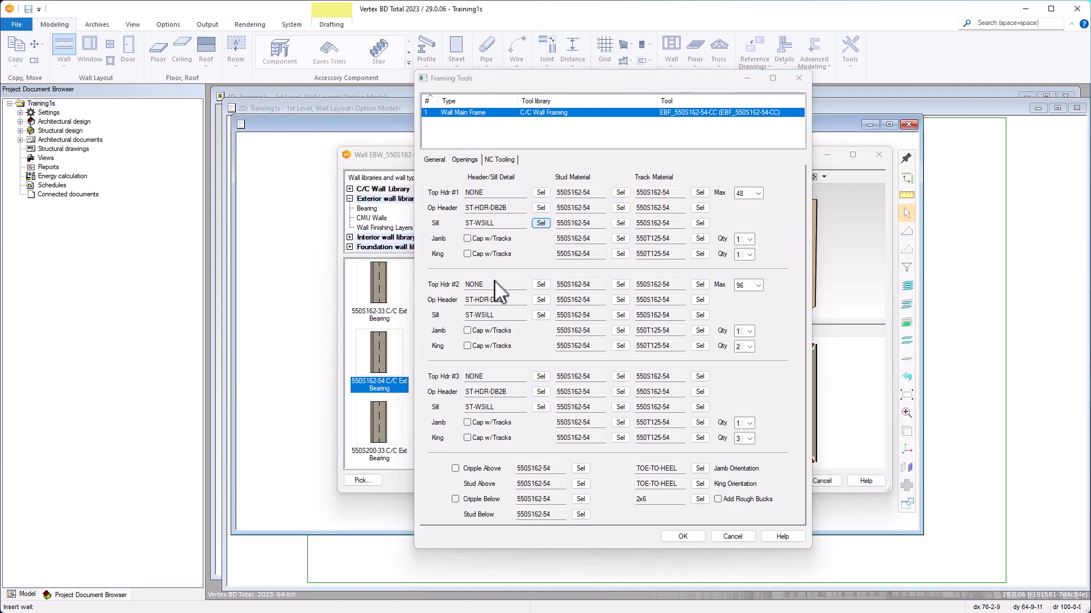
click(728, 434)
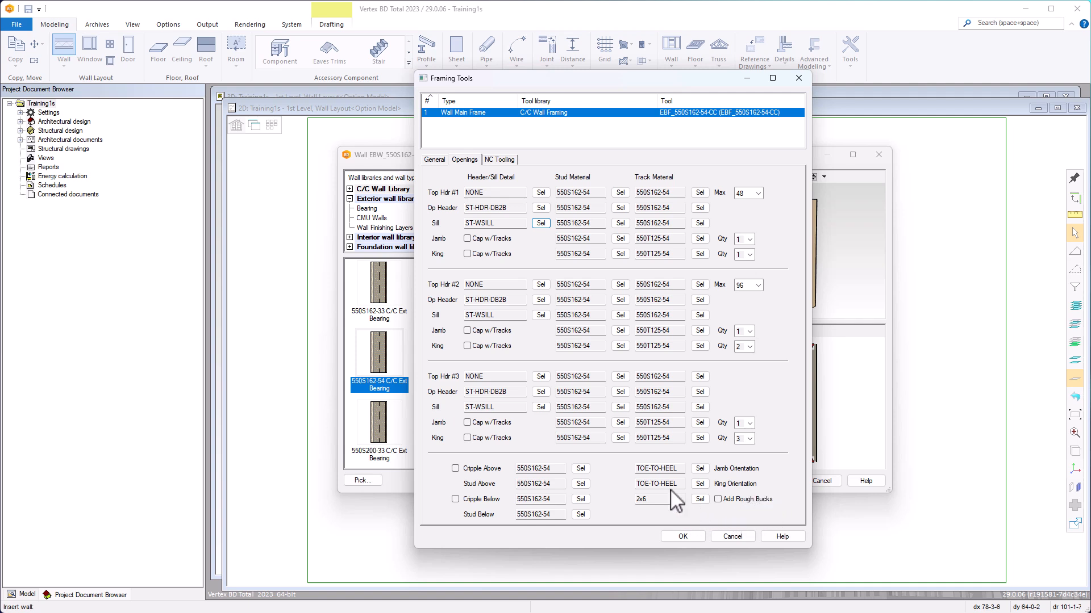
- Examine the NC tooling settings and the available service hole heights, leaving them unchanged
click(500, 161)
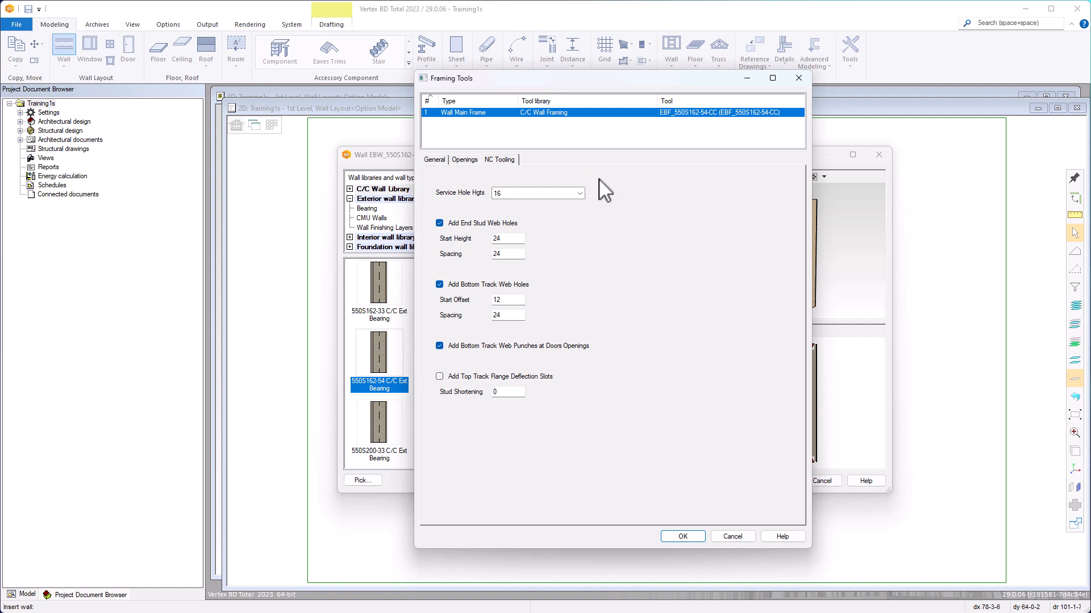
click(580, 194)
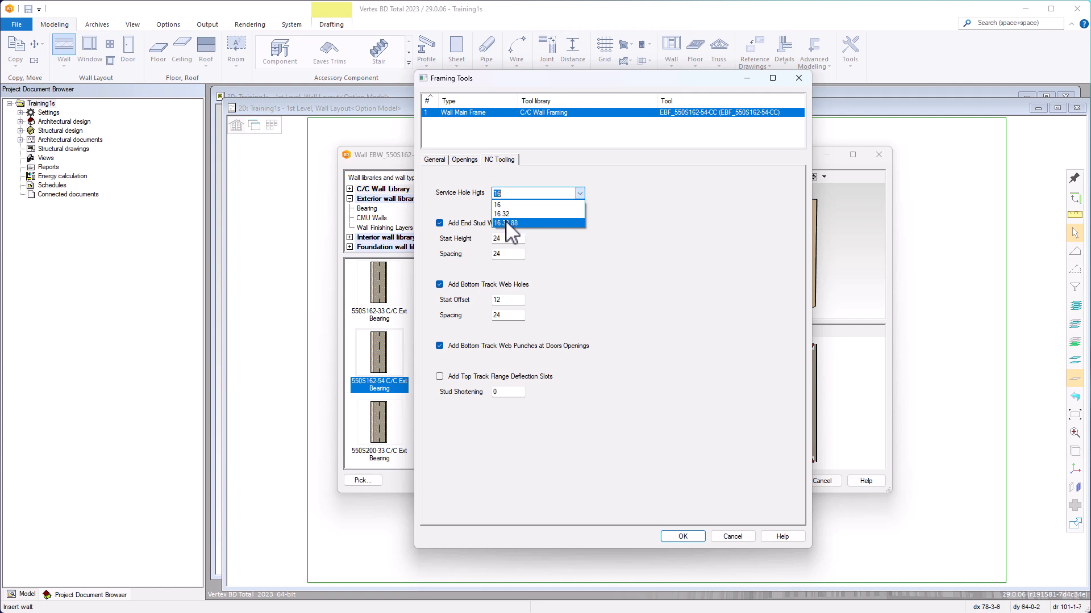
click(443, 231)
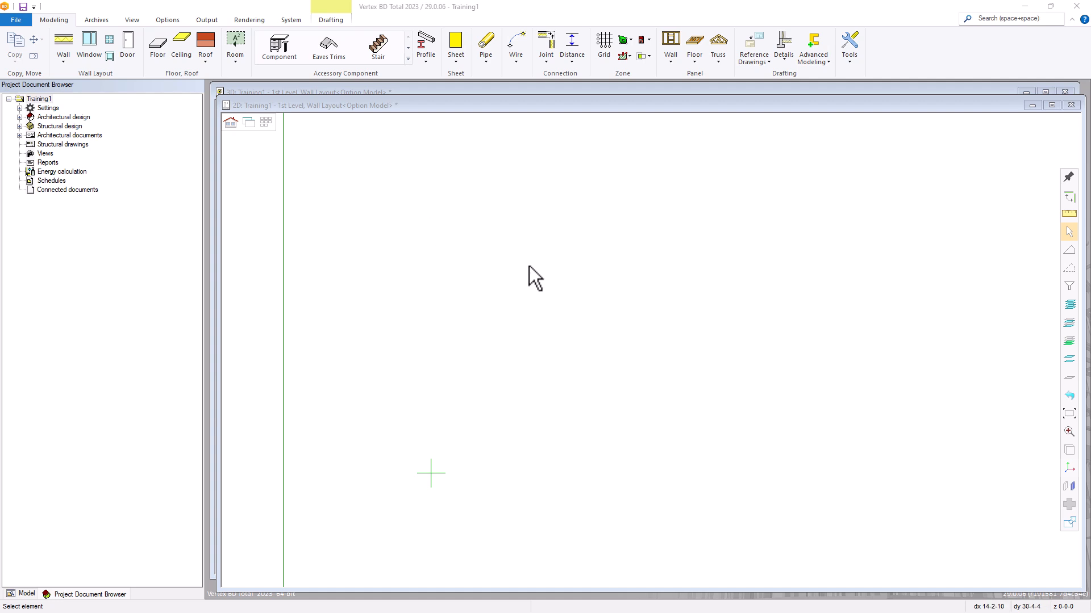
- Start a wall of exterior framed type 2x6 Ext Bearing, Horizontal siding, placing its first point in the open area beside the origin marker
right_click(544, 267)
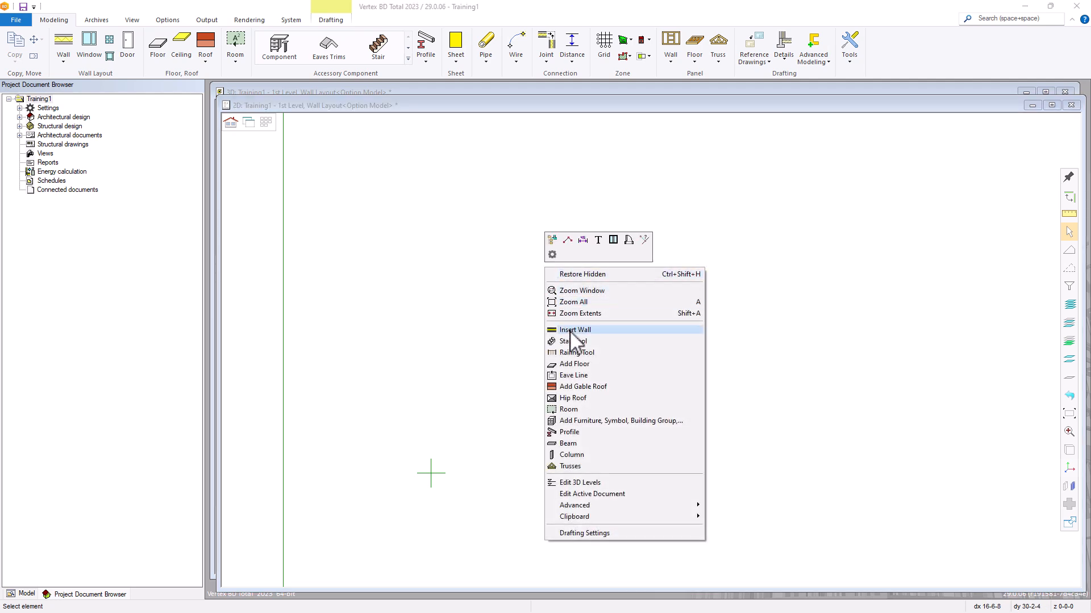
click(573, 331)
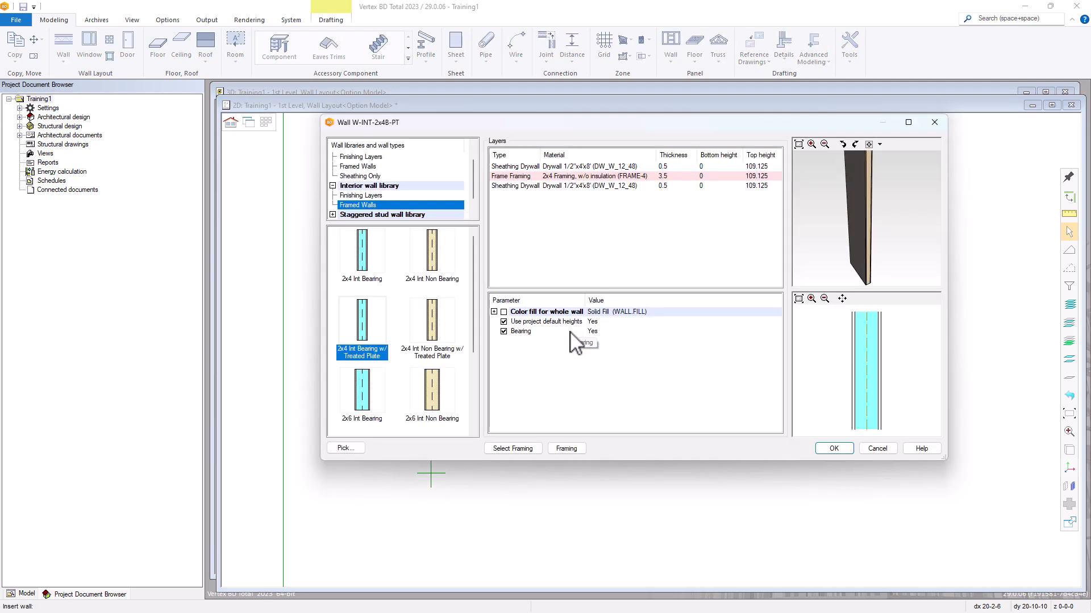
scroll(375, 190, up, 1)
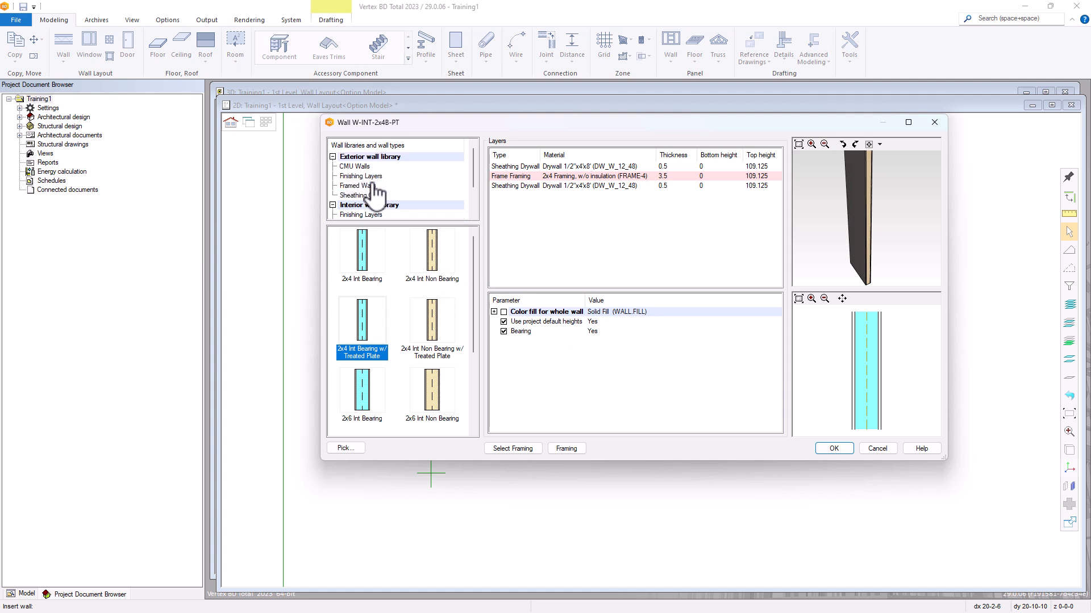
click(357, 159)
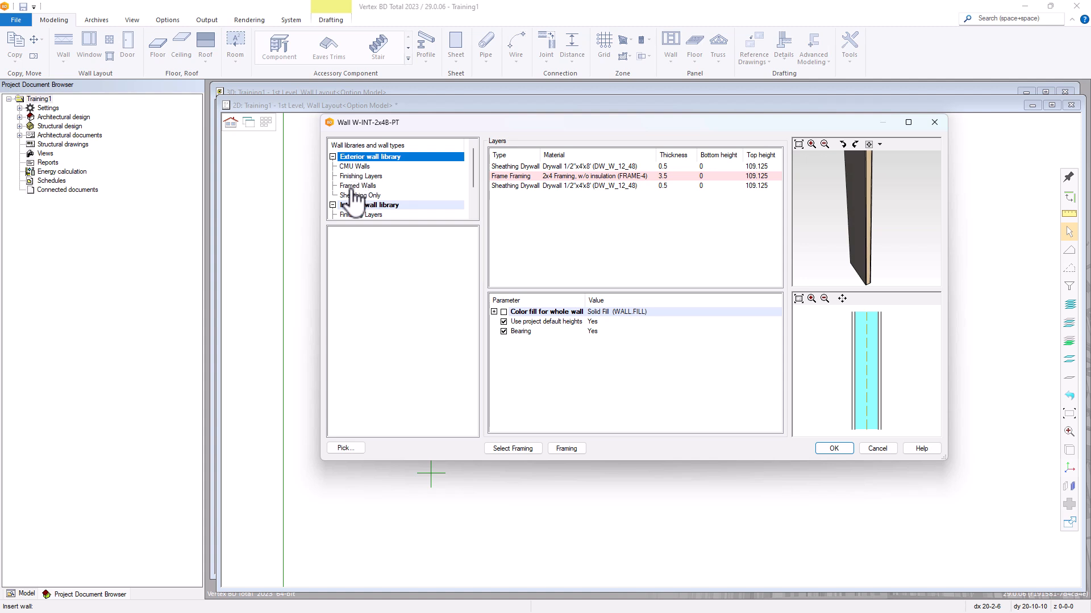
click(353, 186)
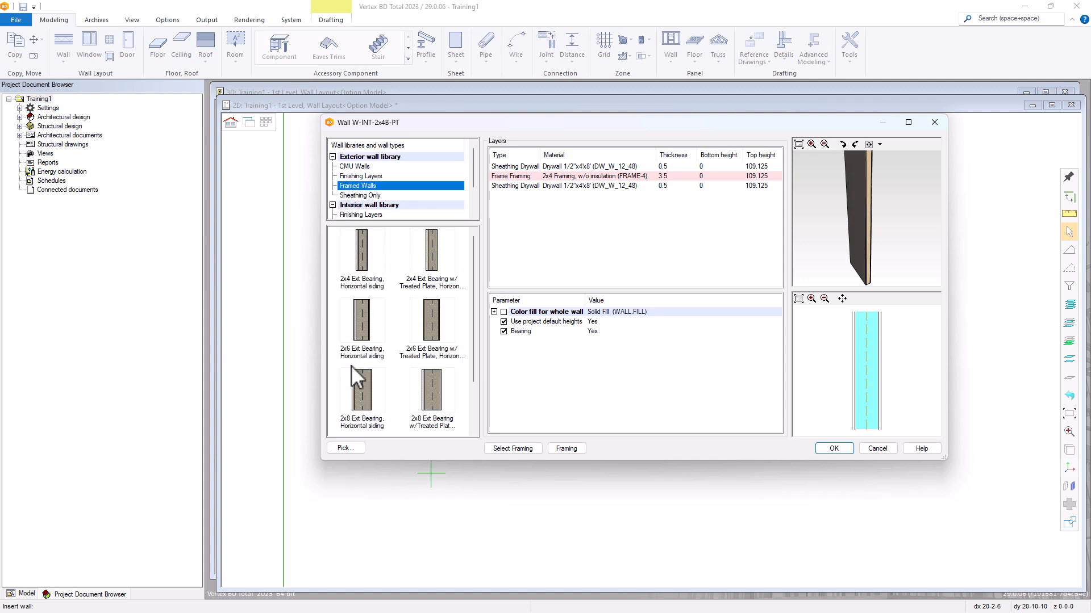
click(362, 327)
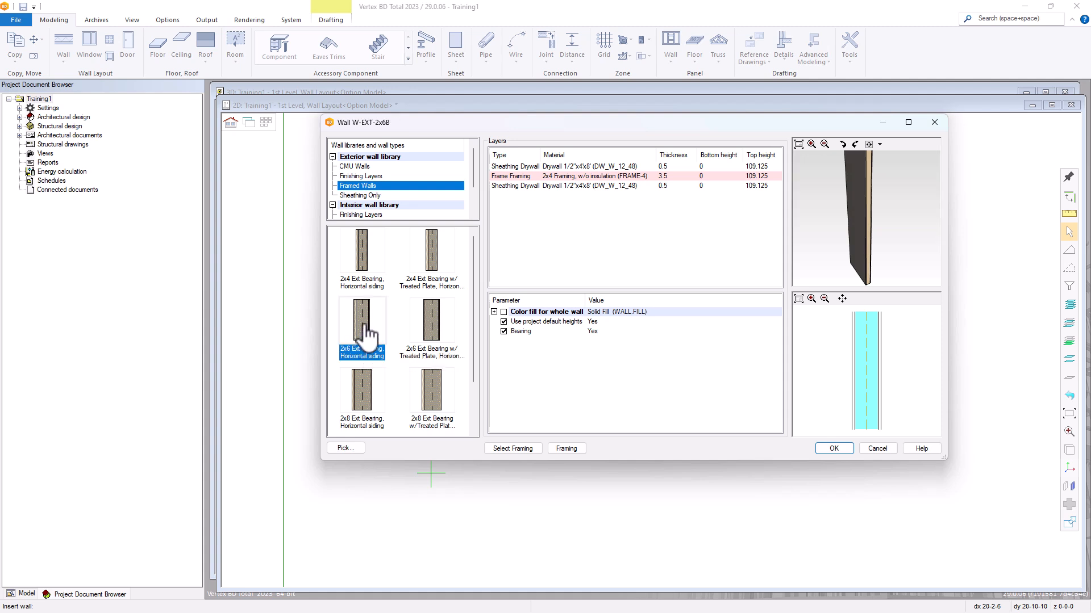
click(836, 450)
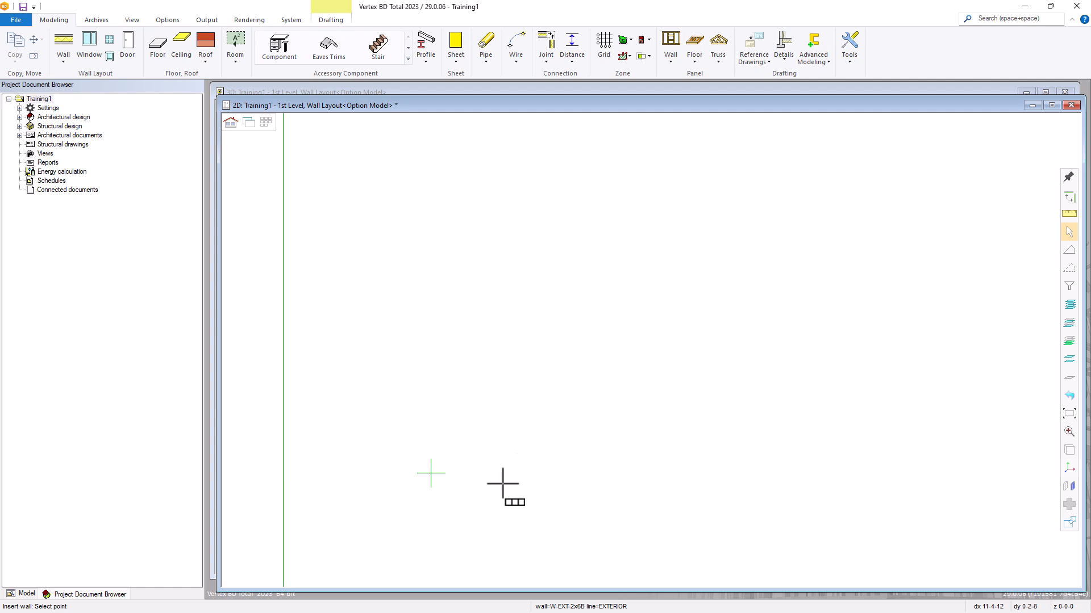
click(674, 329)
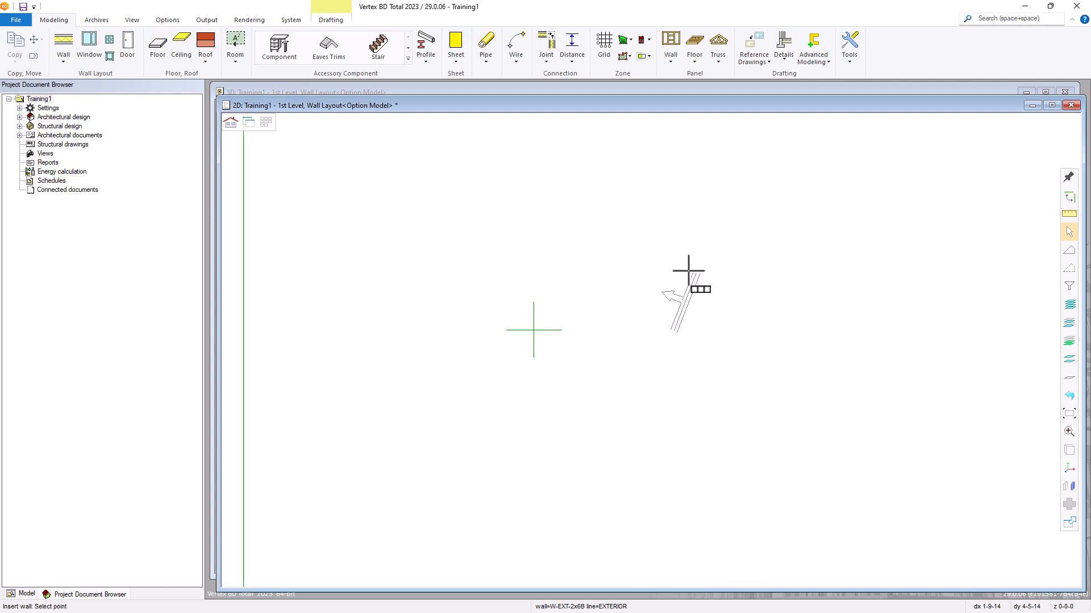
scroll(678, 316, up, 3)
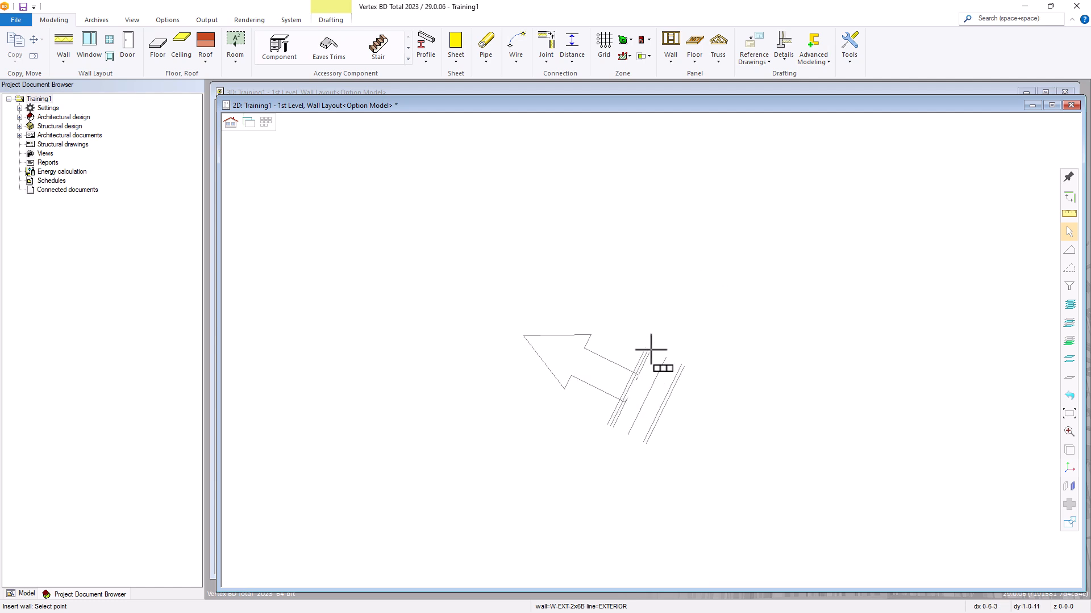
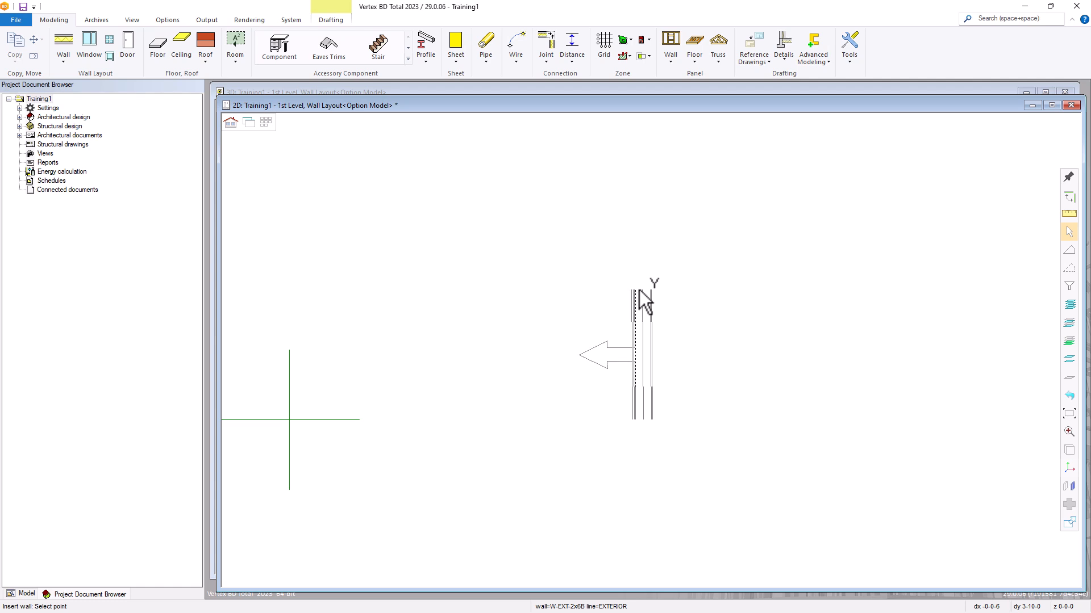
- Try the center and interior reference lines for the wall and return it to the exterior line
right_click(640, 287)
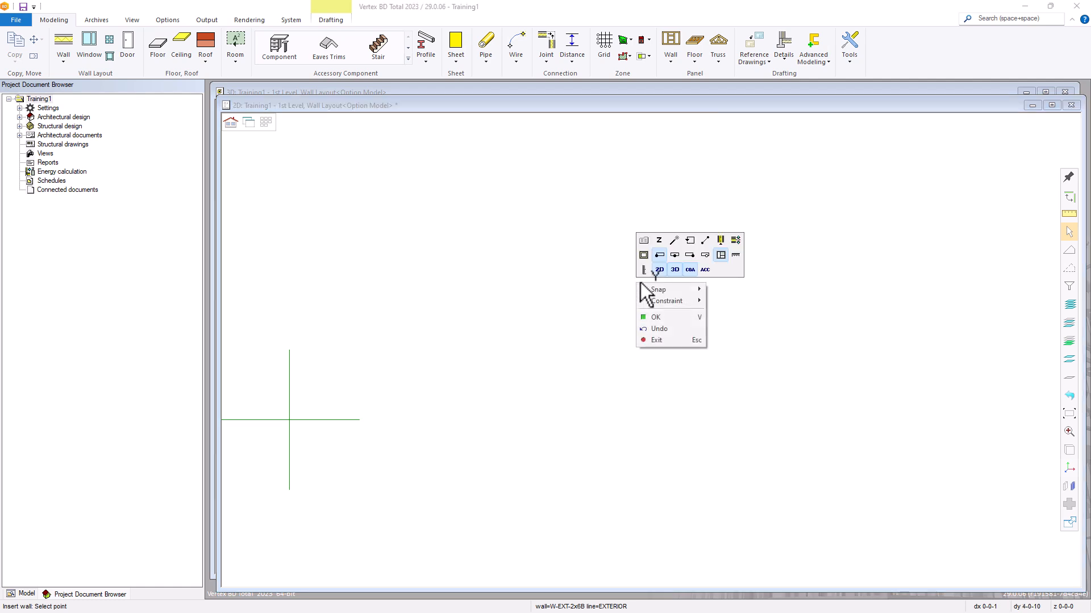
click(675, 256)
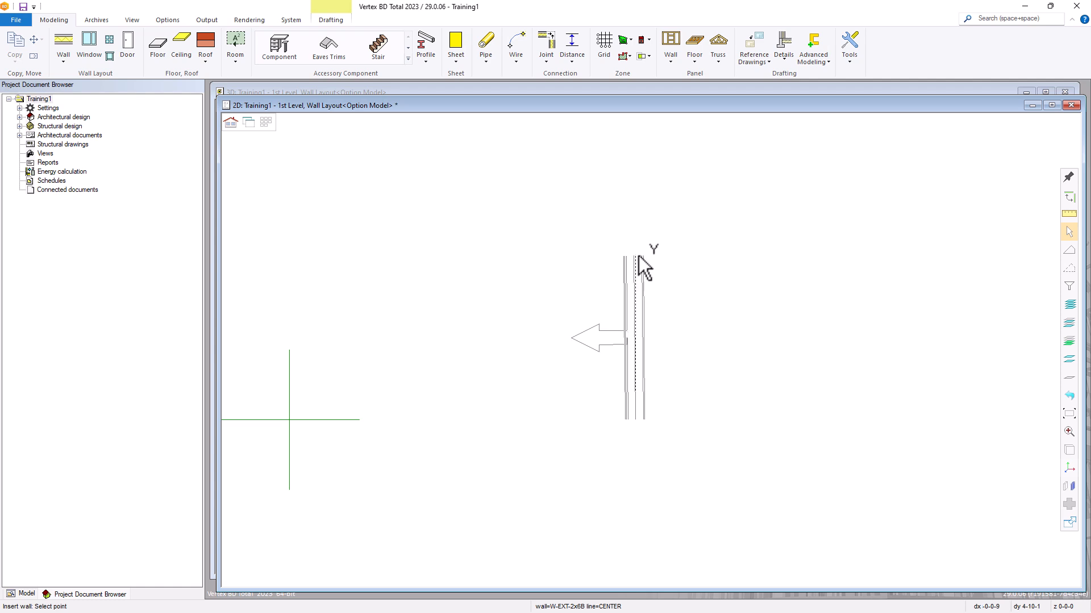
right_click(638, 256)
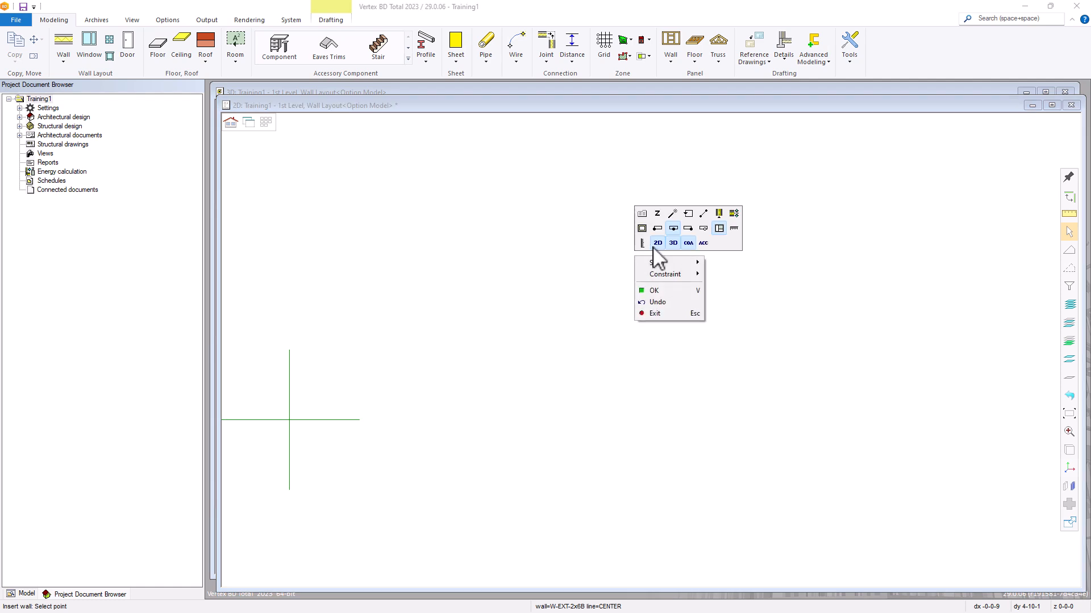
click(687, 228)
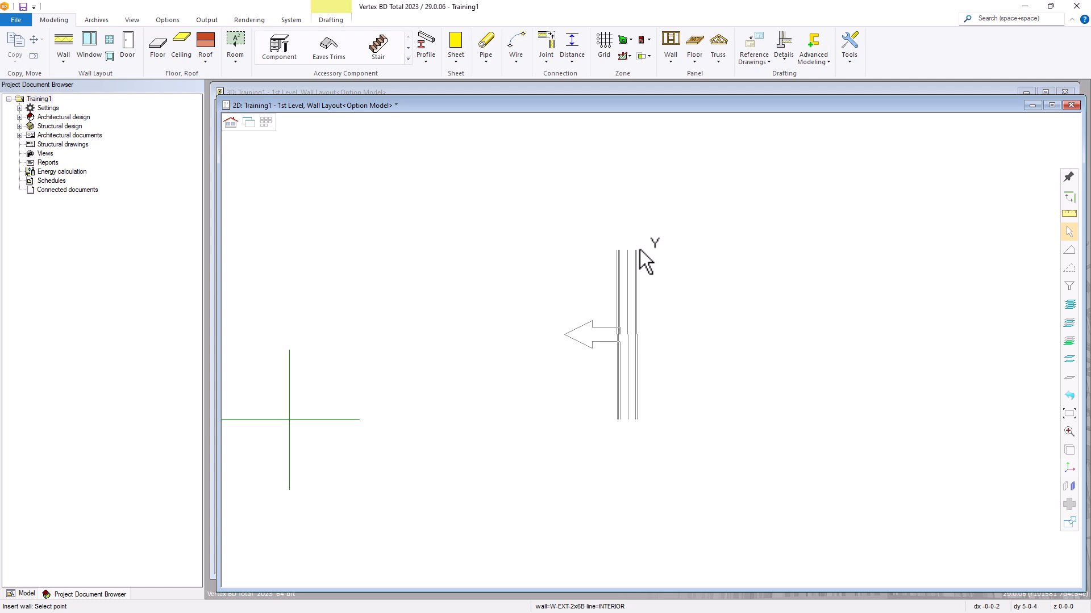
right_click(643, 251)
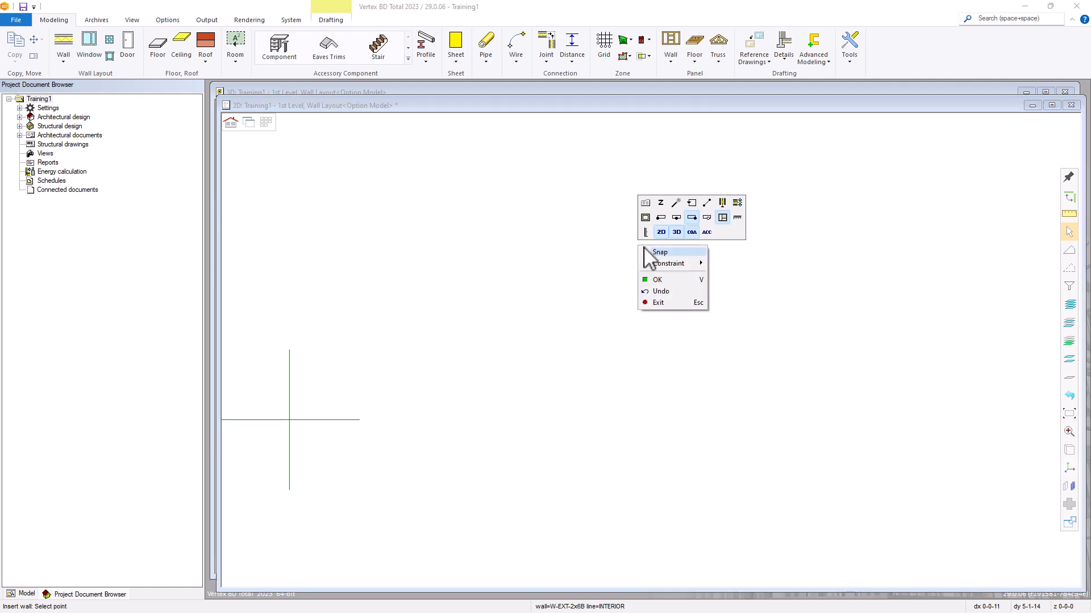
click(660, 217)
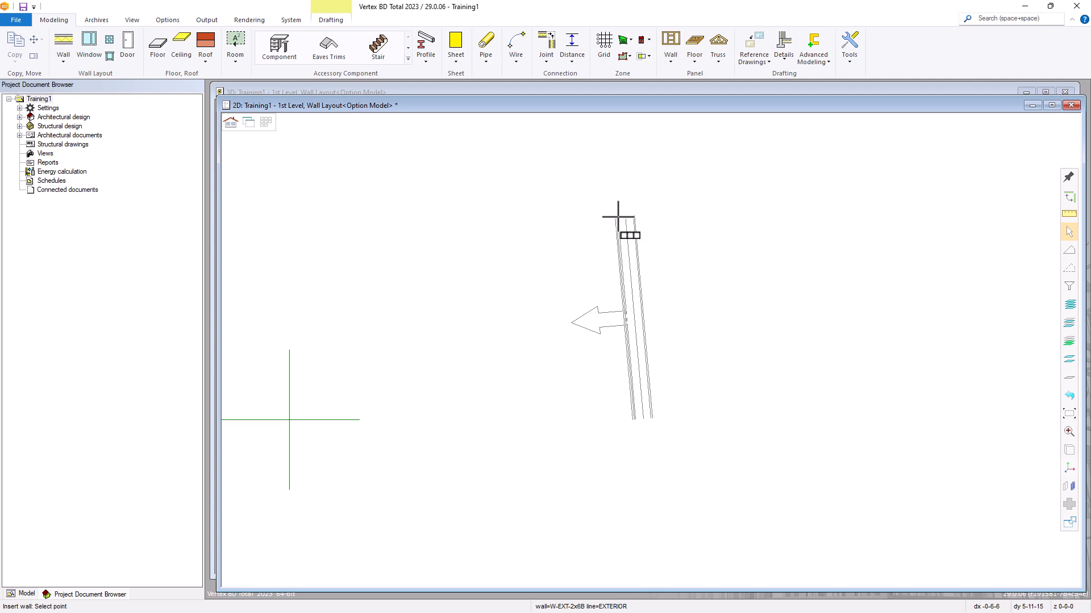
- Draw the first wall segment vertically upward with offsets X 0 and Y 20'
text(0)
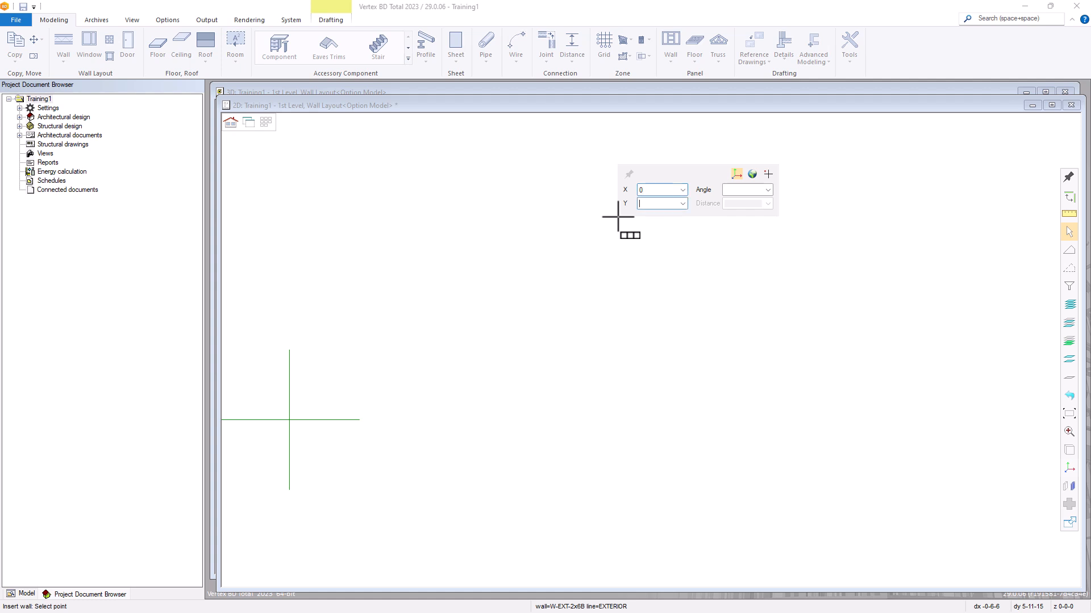
text(20)
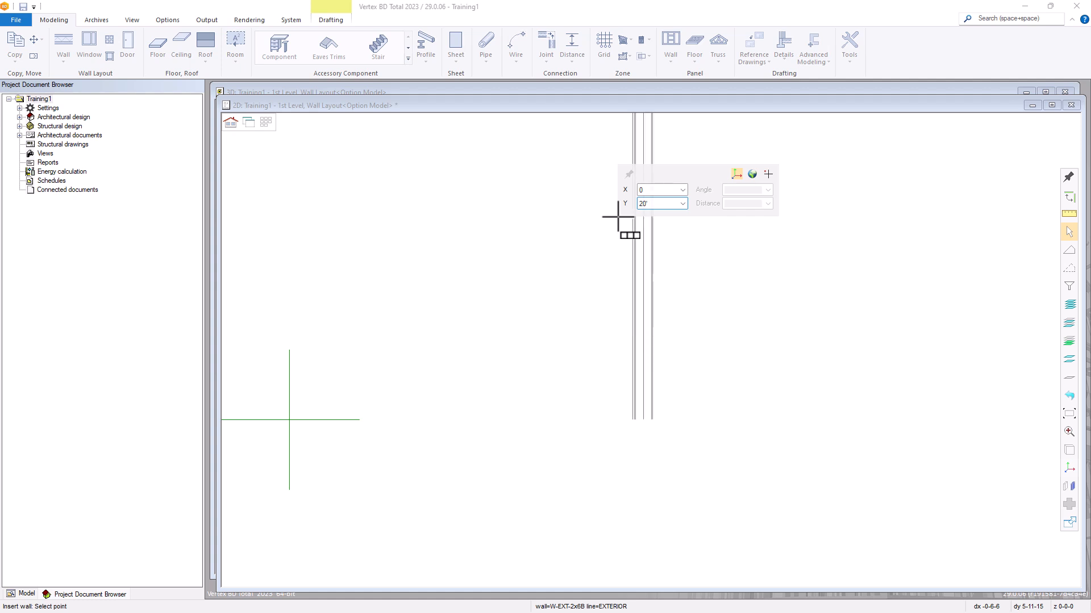
key(Return)
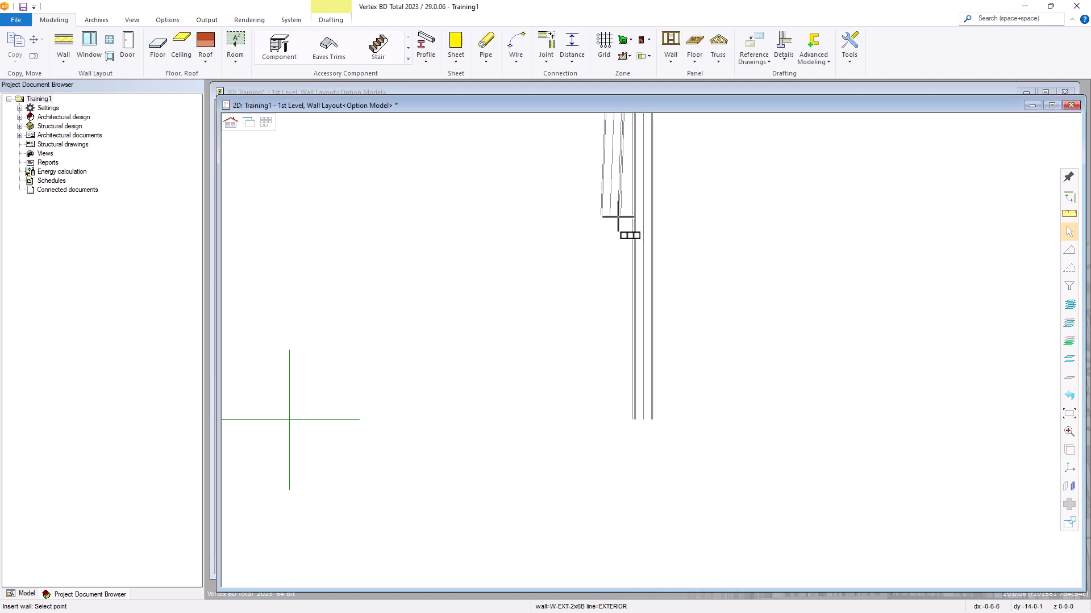
- Draw the second wall segment horizontally from the upper corner with offsets X 20' and Y 0
scroll(696, 257, down, 3)
scroll(763, 324, down, 1)
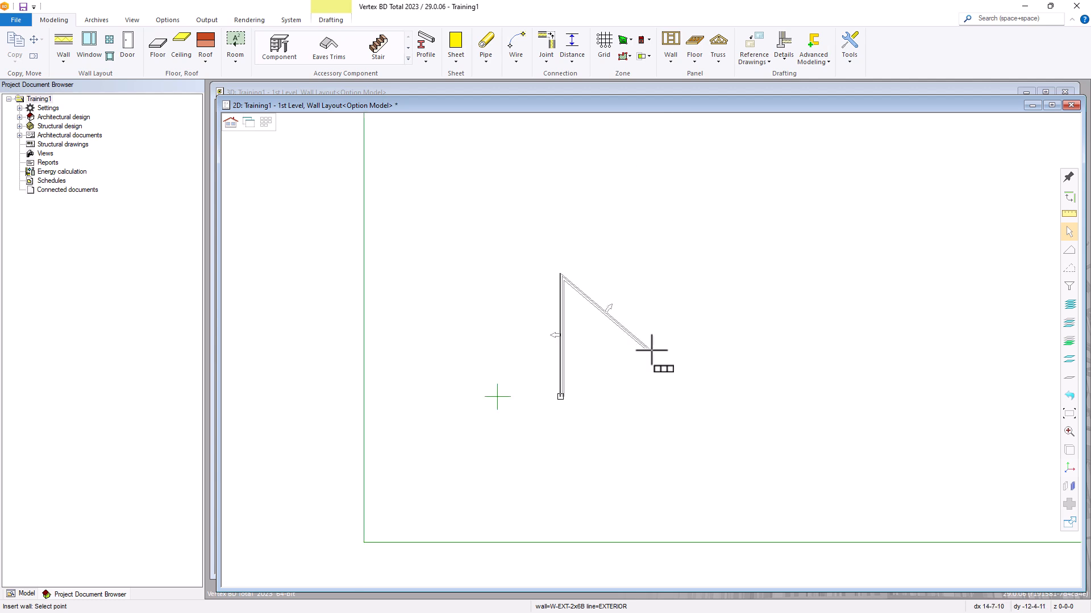
scroll(648, 350, up, 2)
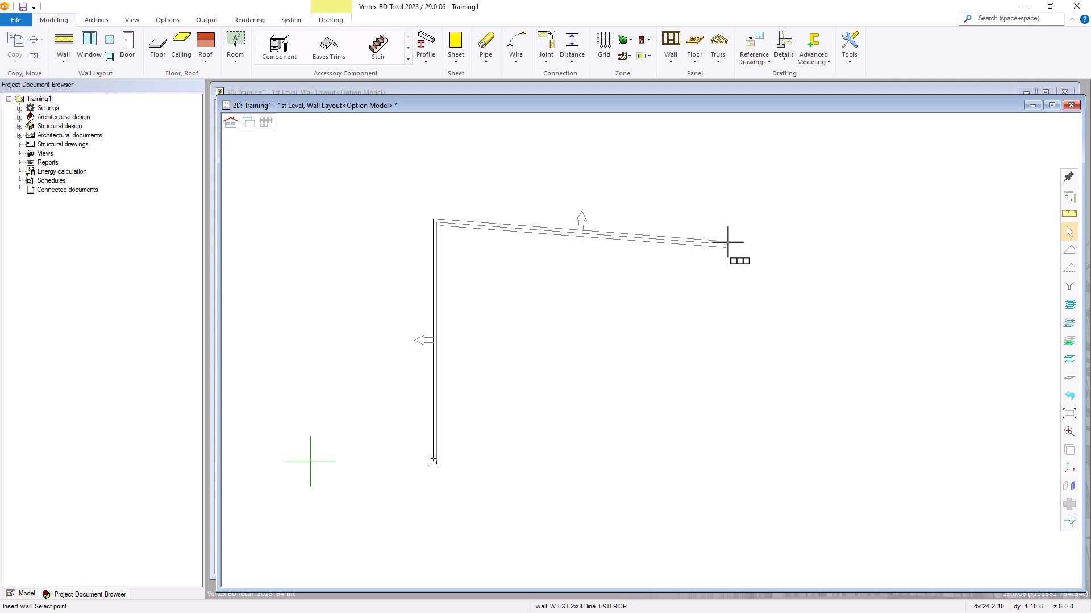
text(20)
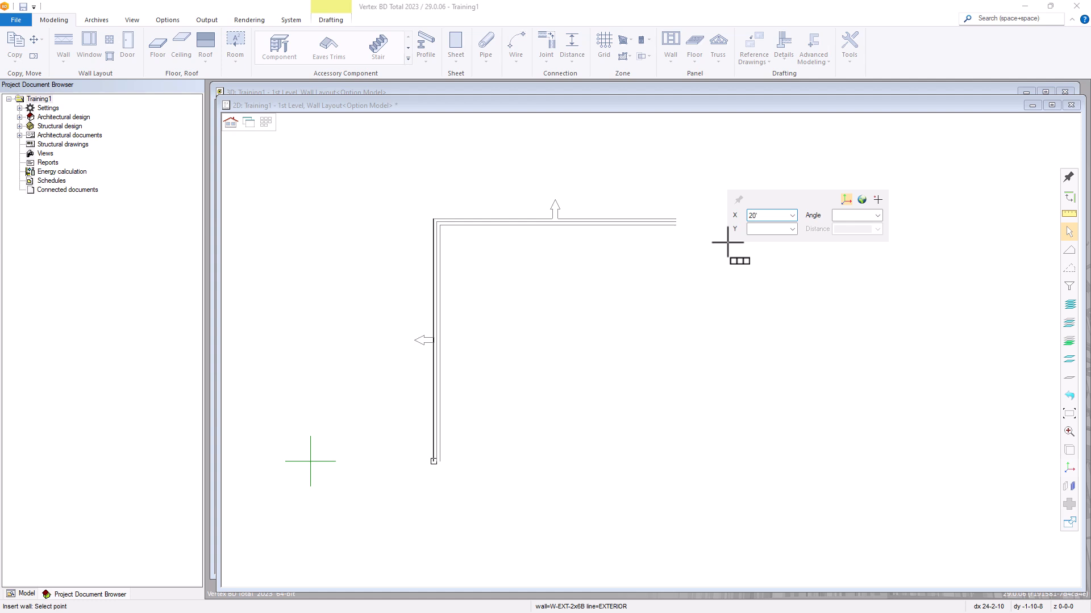
key(Tab)
text(0)
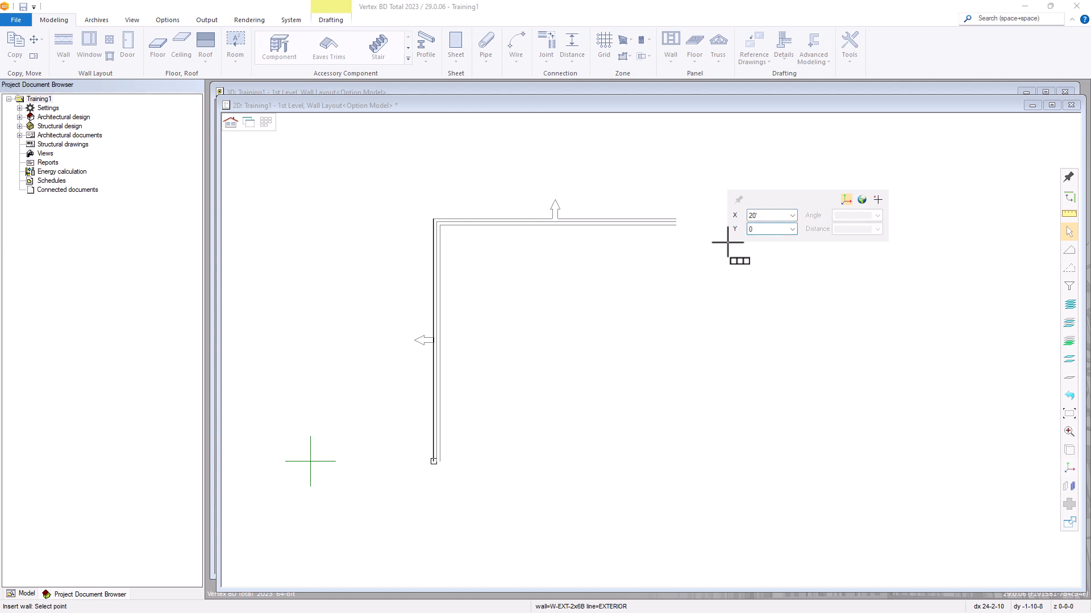
key(Return)
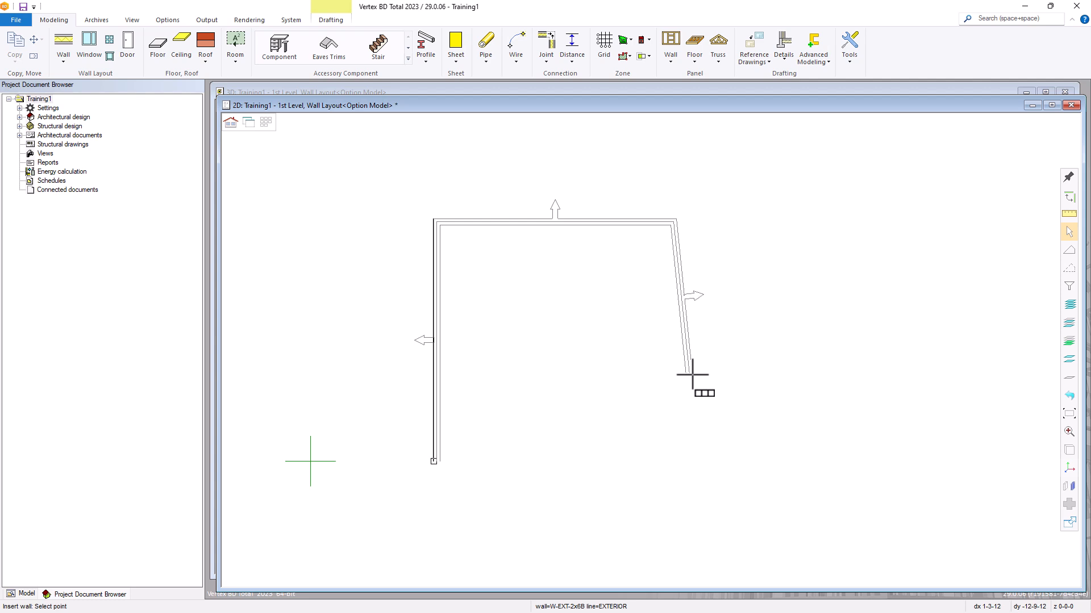
- Draw the third wall segment downward with offsets X 0 and Y -20' and close the square at the starting corner
text(0)
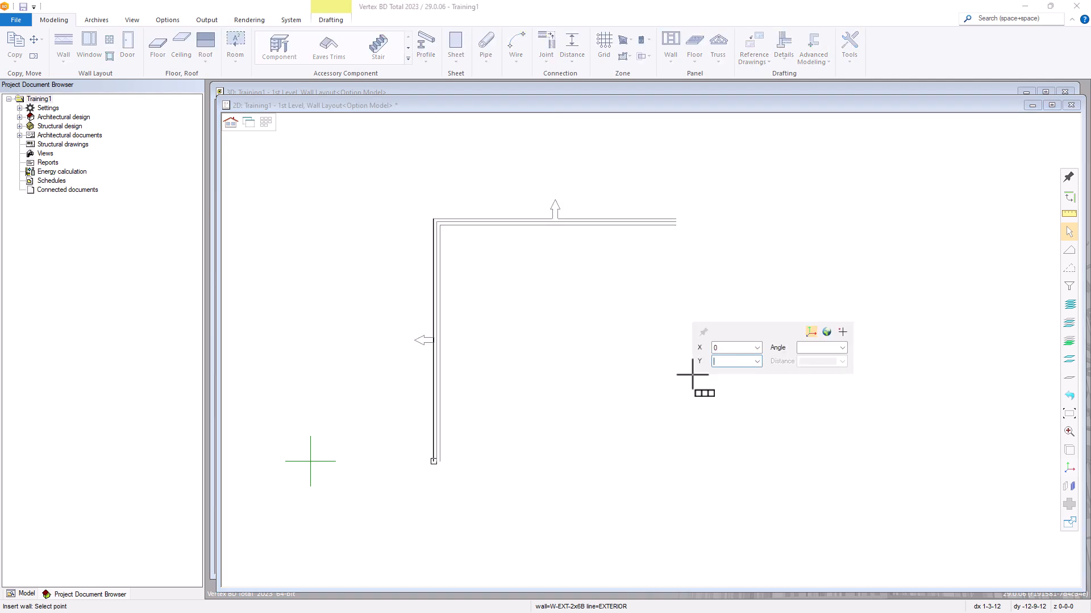
text(-20')
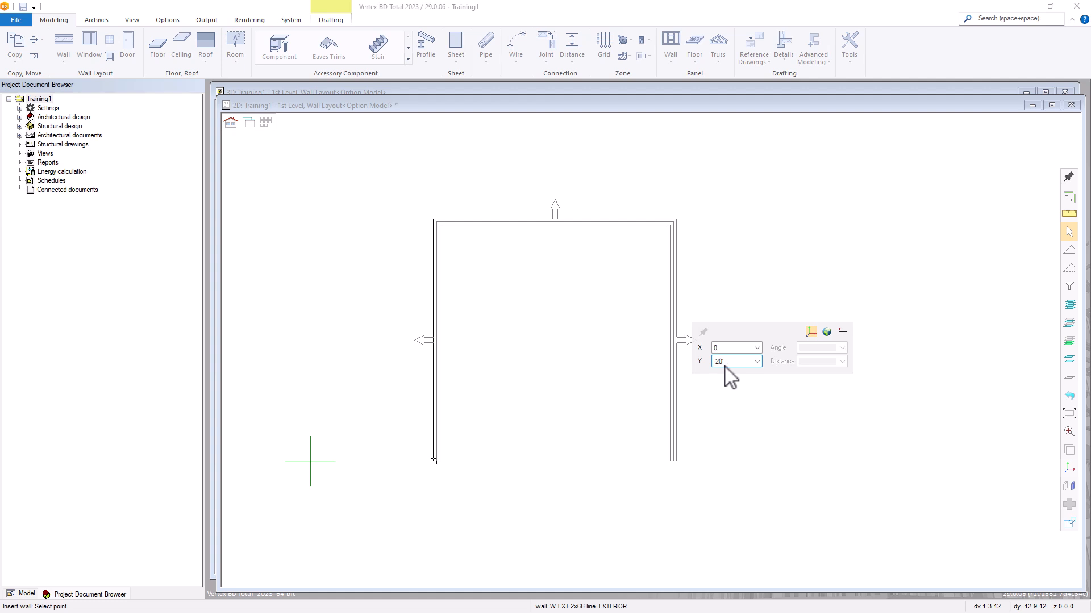
key(Return)
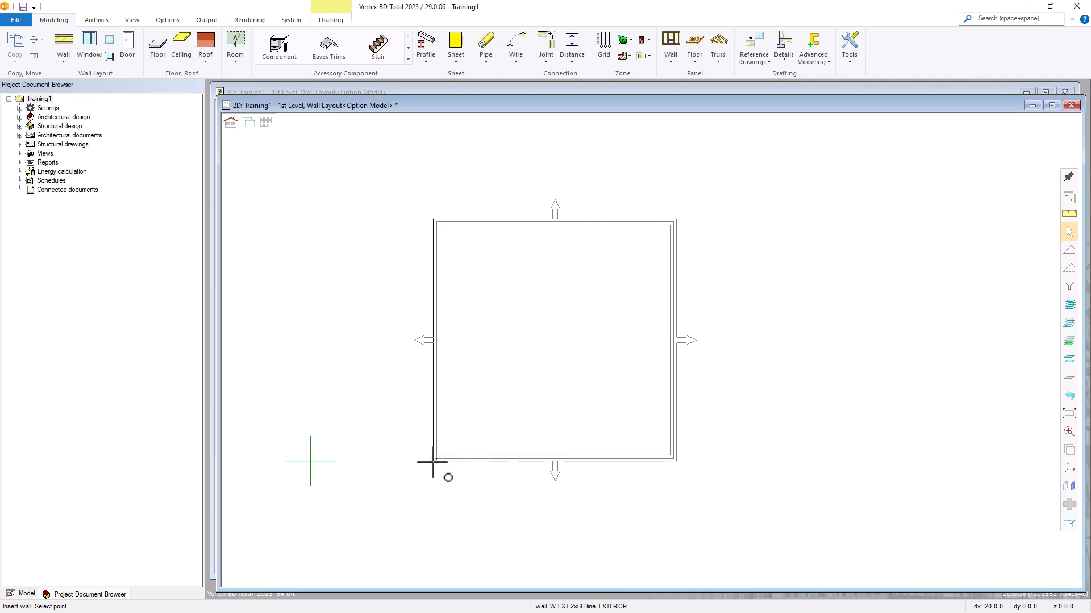
click(432, 461)
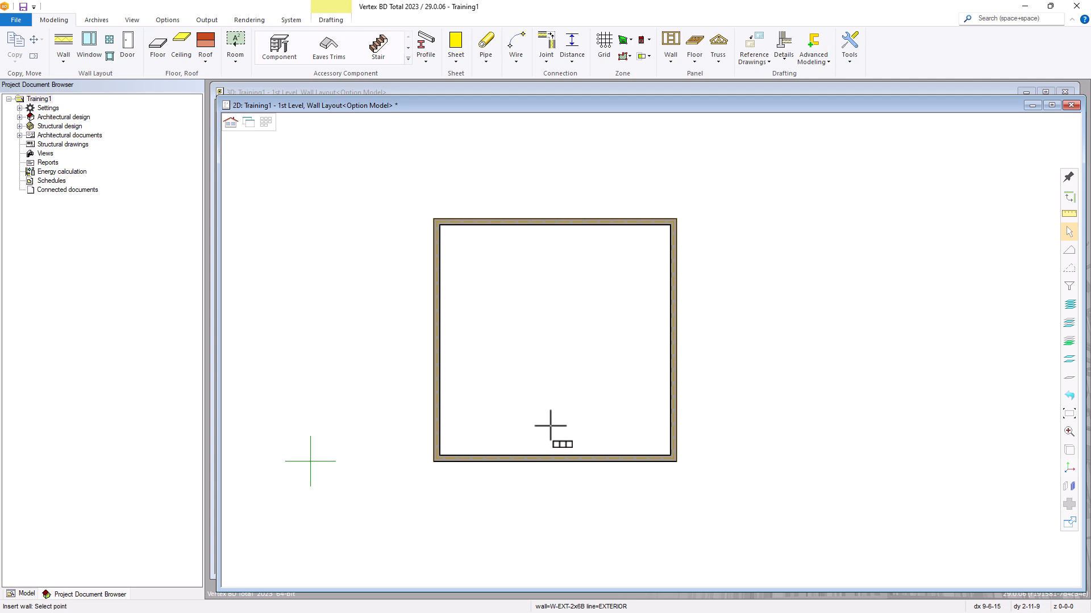
- Start another wall run in the open area beside the finished square and make its first segment 20' long along the Y axis
scroll(755, 373, down, 2)
scroll(779, 365, up, 2)
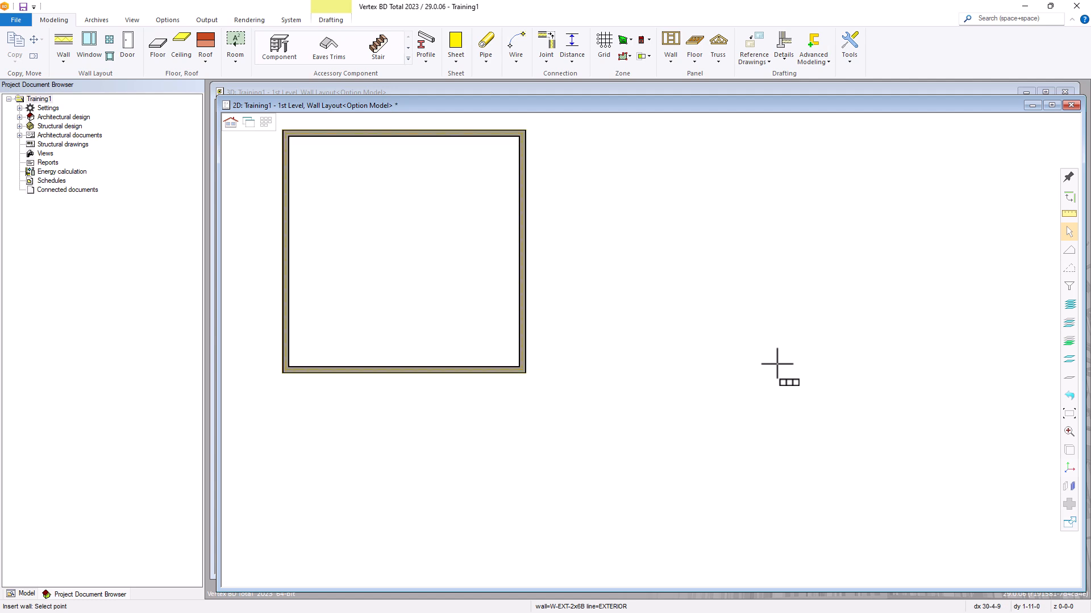
scroll(706, 341, down, 1)
scroll(706, 336, up, 1)
scroll(706, 339, down, 2)
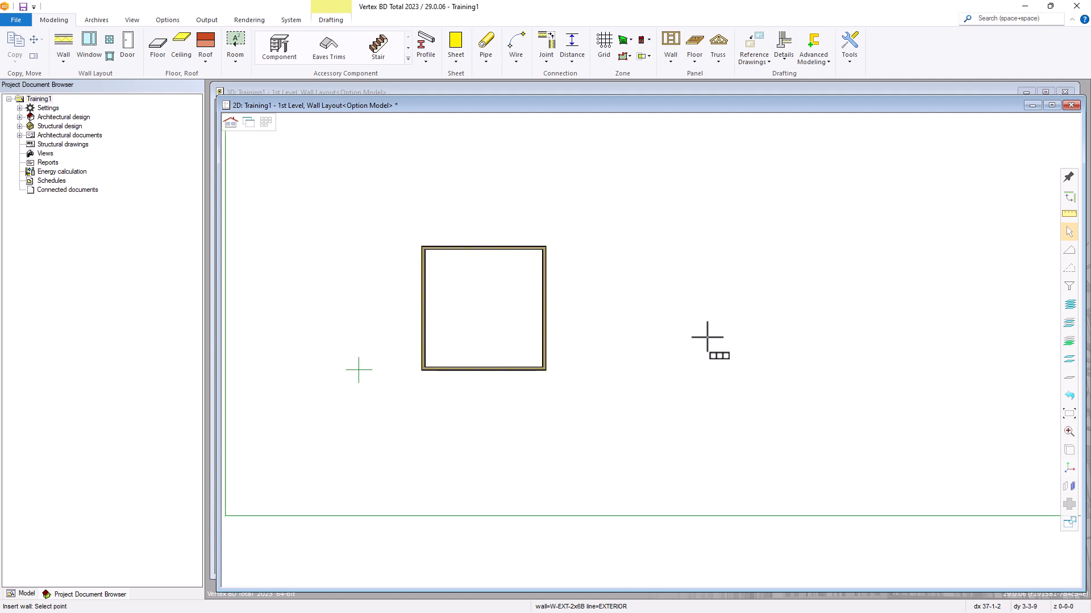
scroll(698, 355, up, 1)
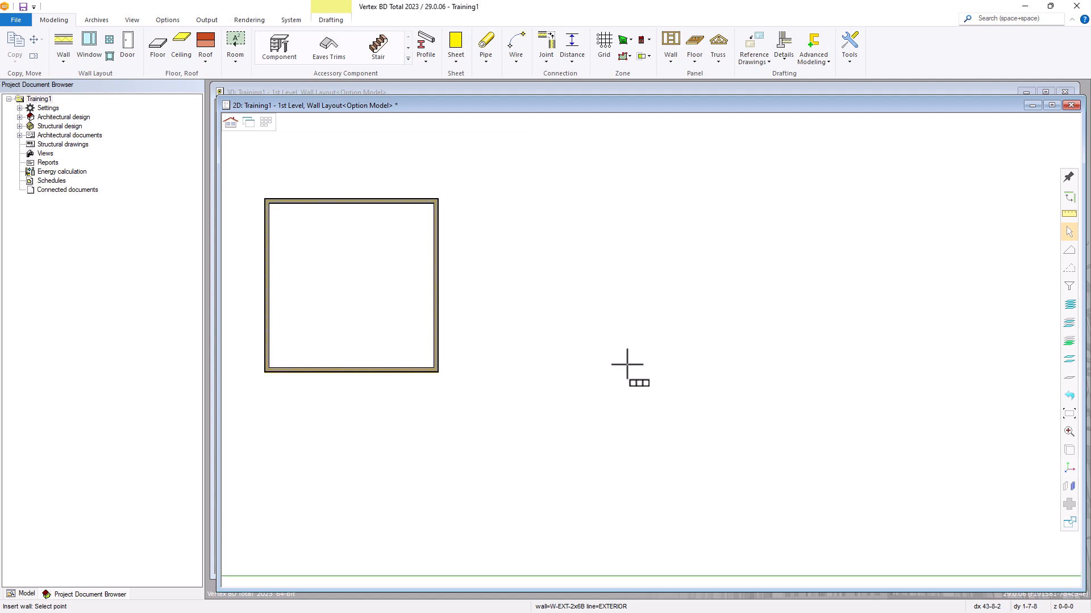
click(611, 388)
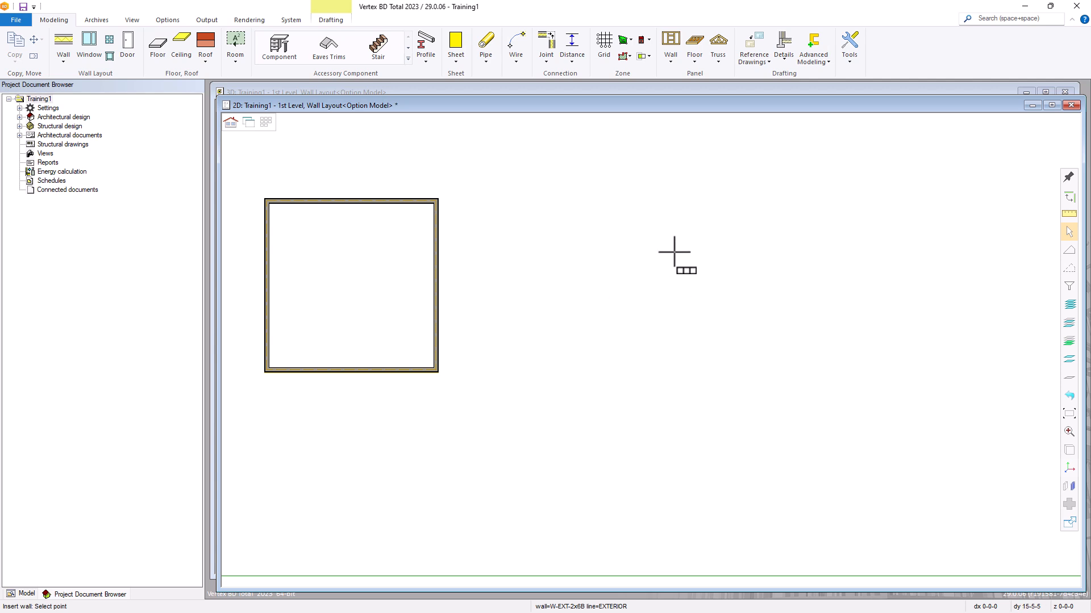
text(20')
key(Return)
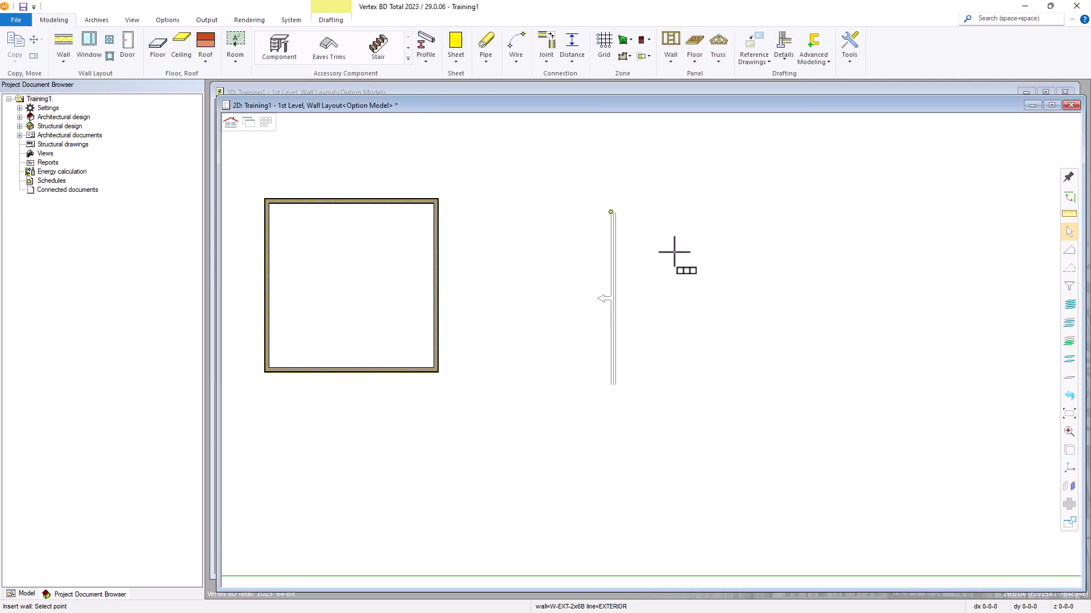
- Draw the second wall segment 20' long from the upper corner, constrained perpendicular to the first segment
right_click(741, 217)
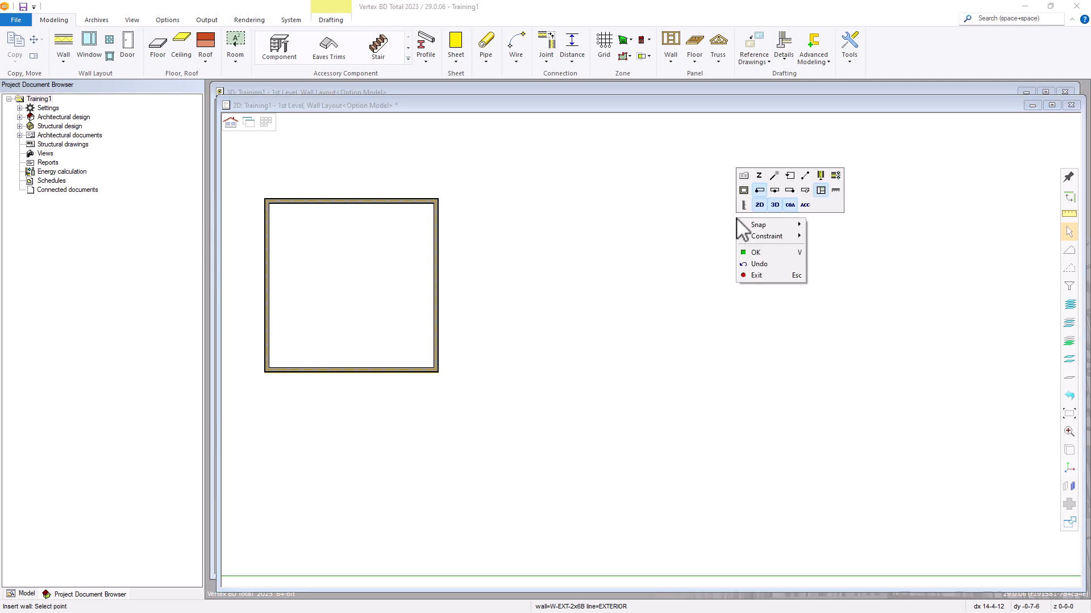
mouse_move(774, 237)
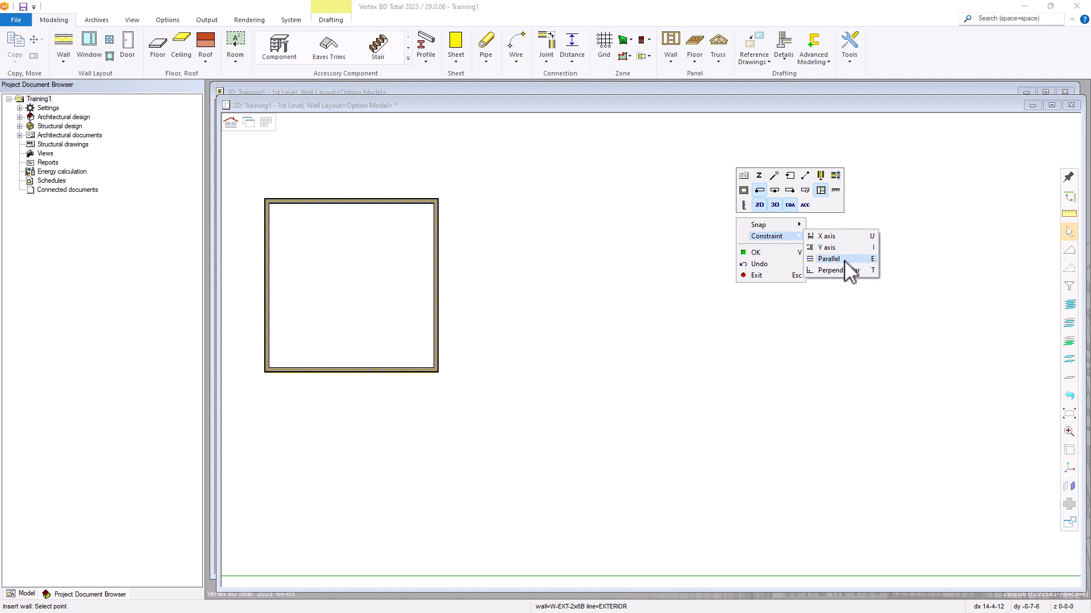
click(872, 272)
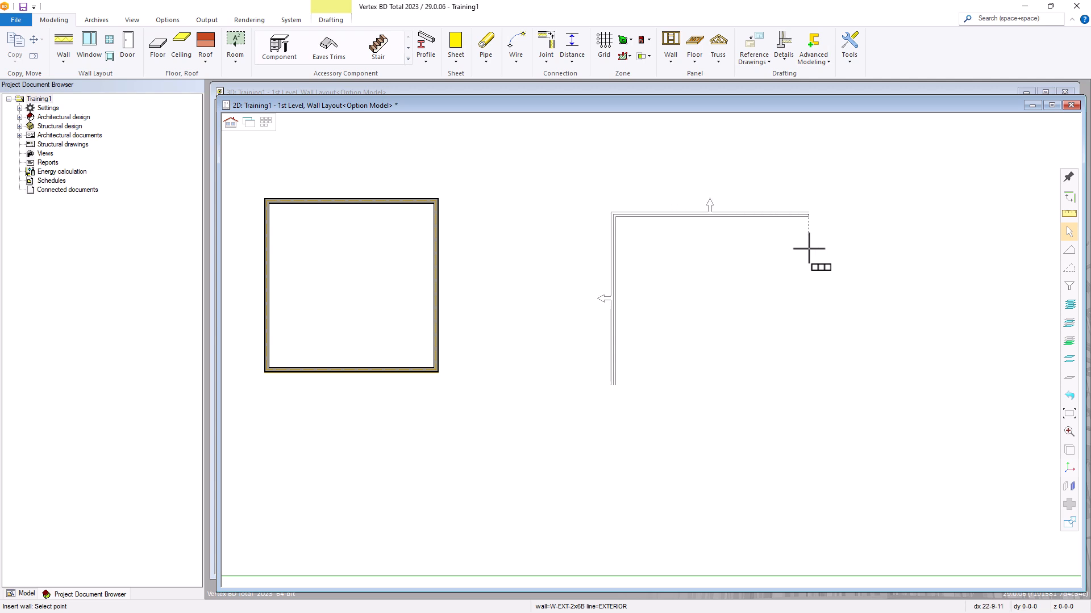
text(20)
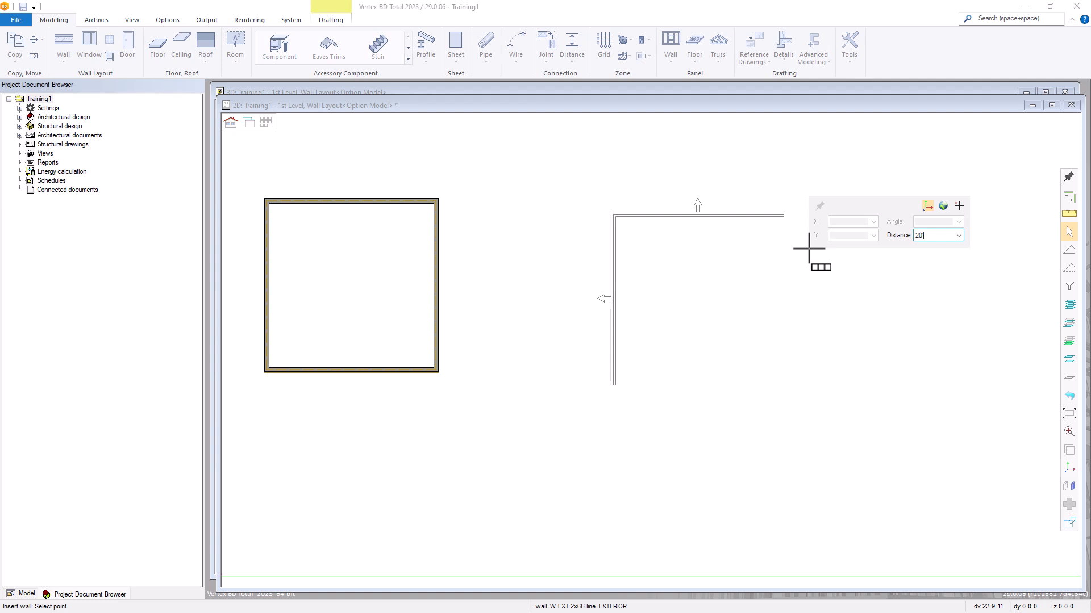
key(Return)
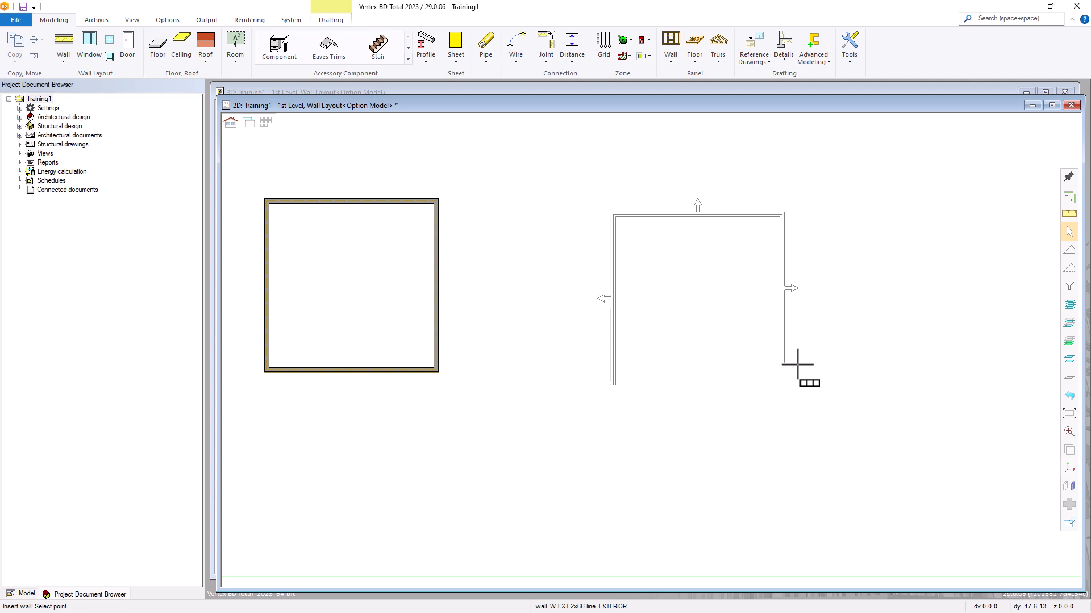
- Draw the third wall segment 20' downward and close the second square at its starting corner
text(20)
key(BackSpace)
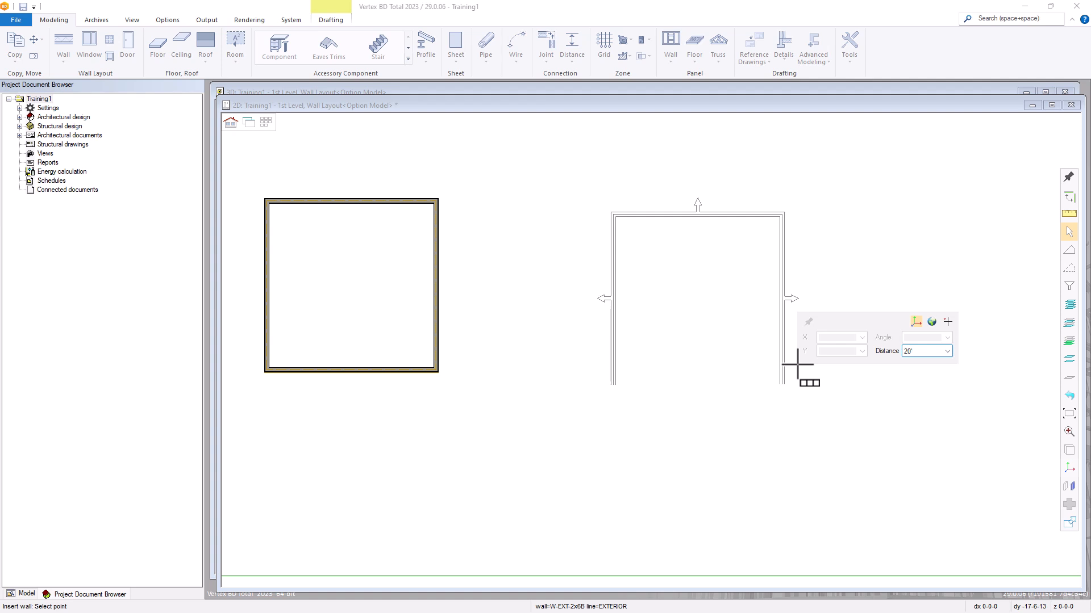
key(Return)
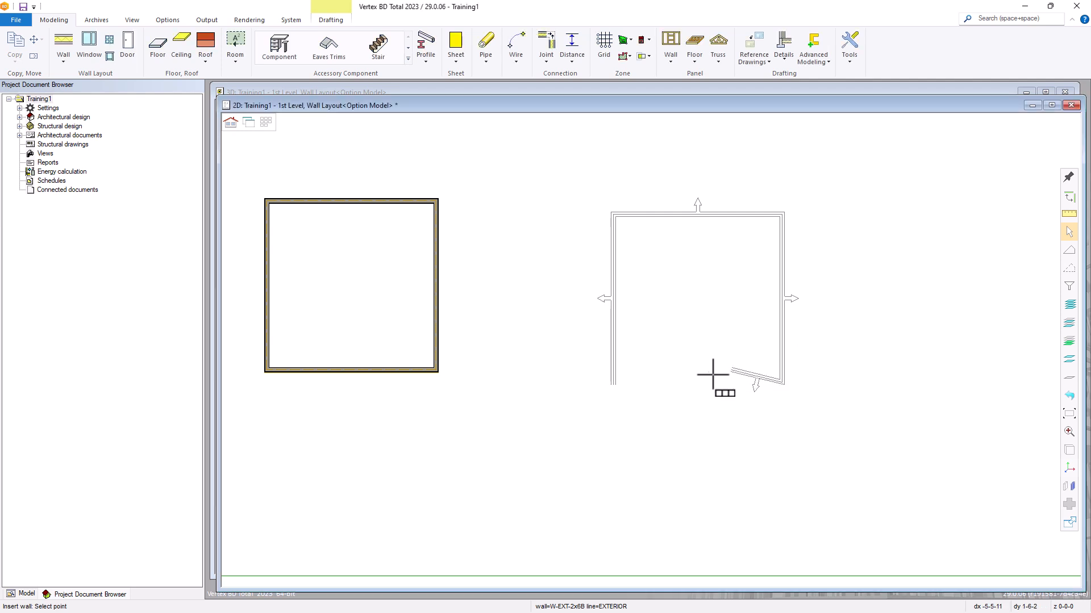
click(611, 387)
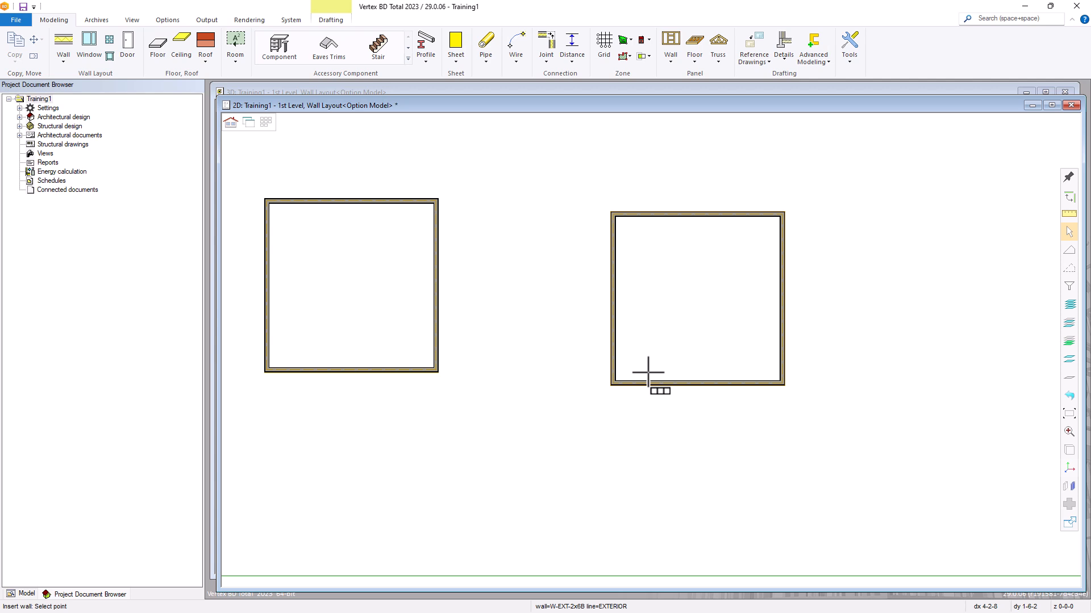
- Start a third wall run beside the second square and draw its first segment 20' upward with the cursor locked vertically
scroll(647, 373, down, 2)
scroll(652, 348, up, 2)
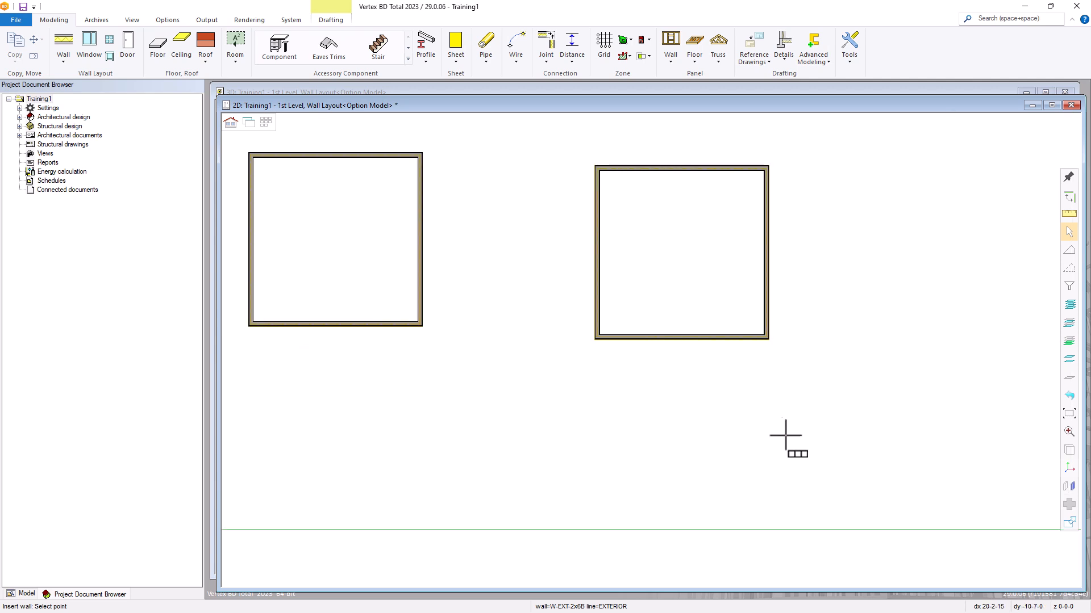
scroll(651, 350, down, 2)
scroll(651, 350, down, 1)
click(719, 346)
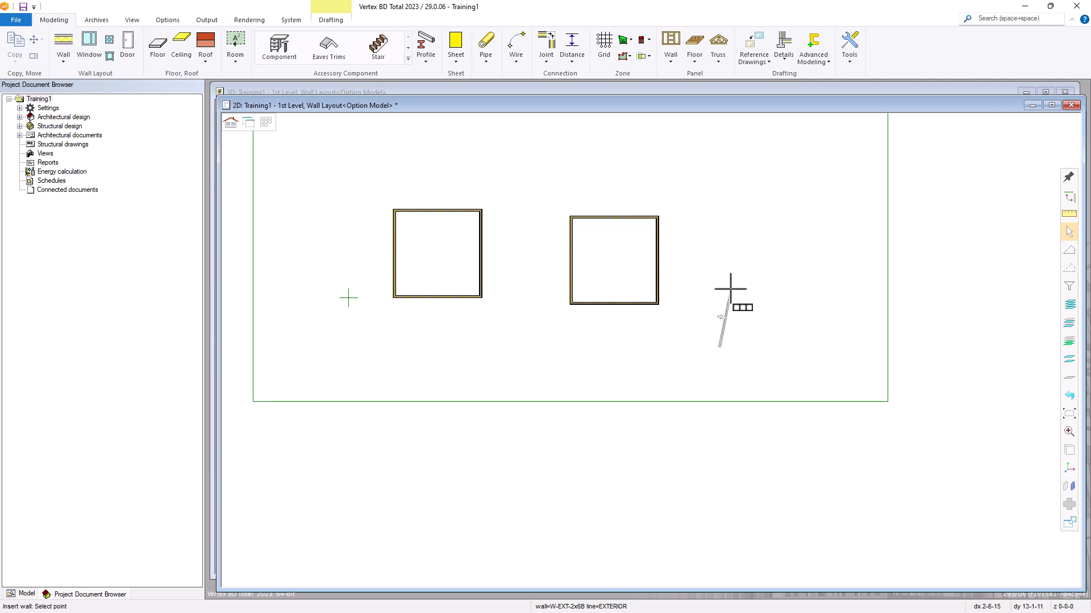
right_click(731, 289)
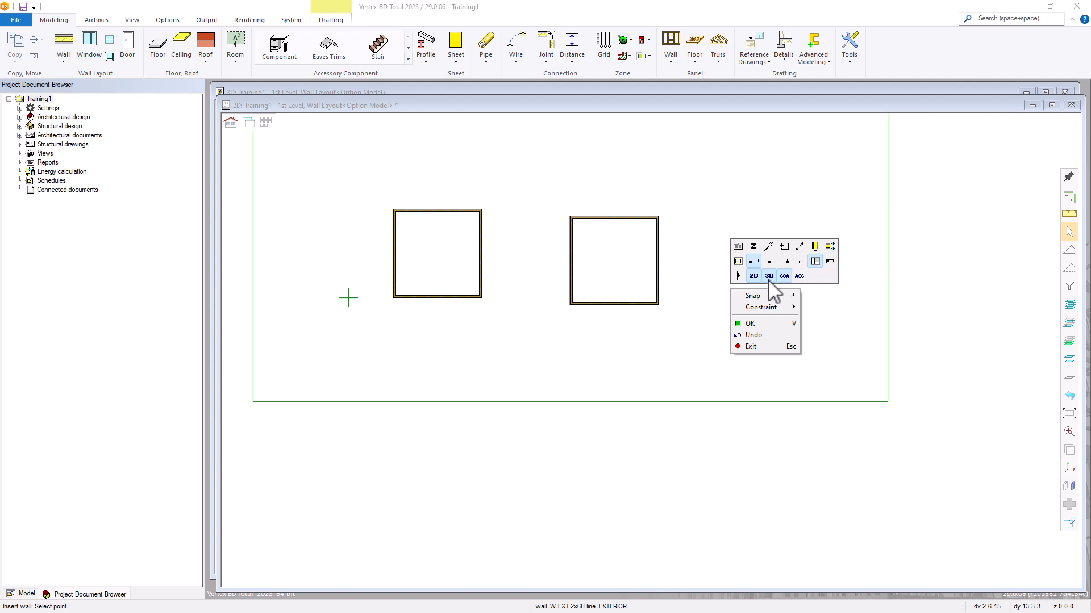
right_click(732, 259)
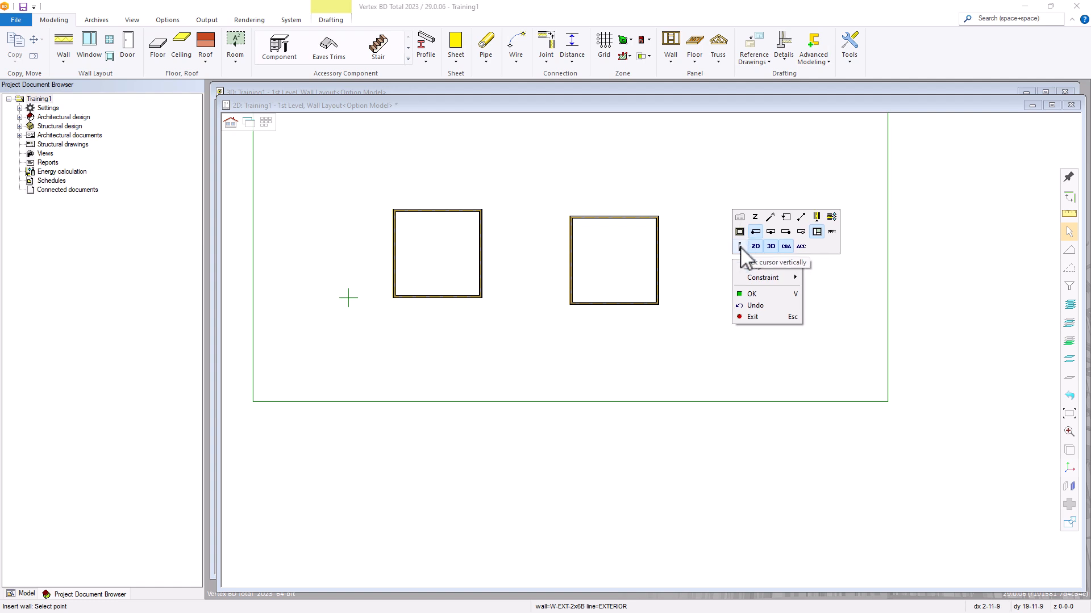
click(739, 246)
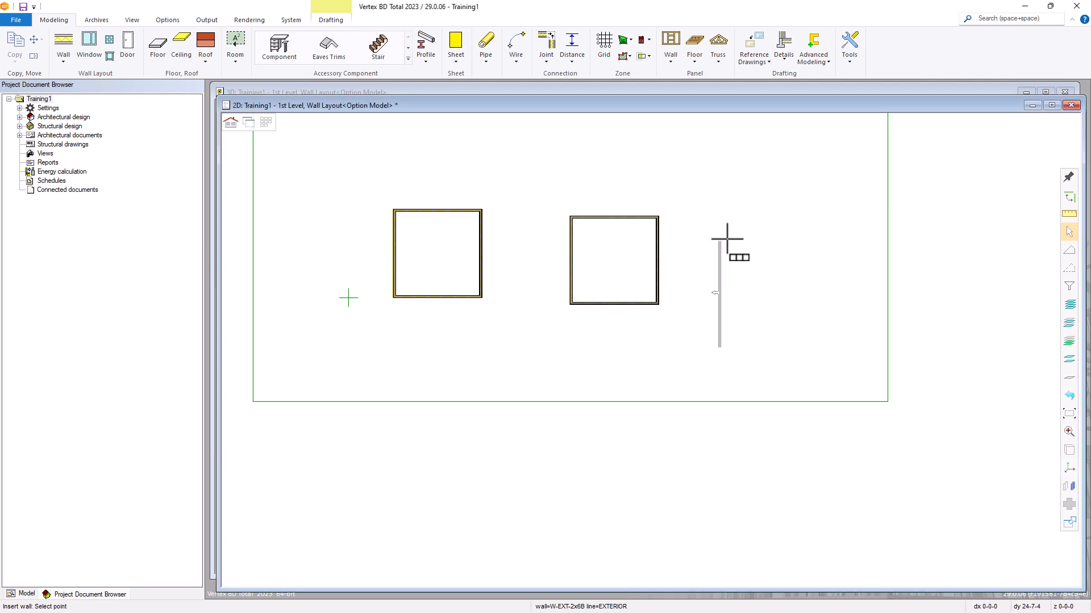
text(20)
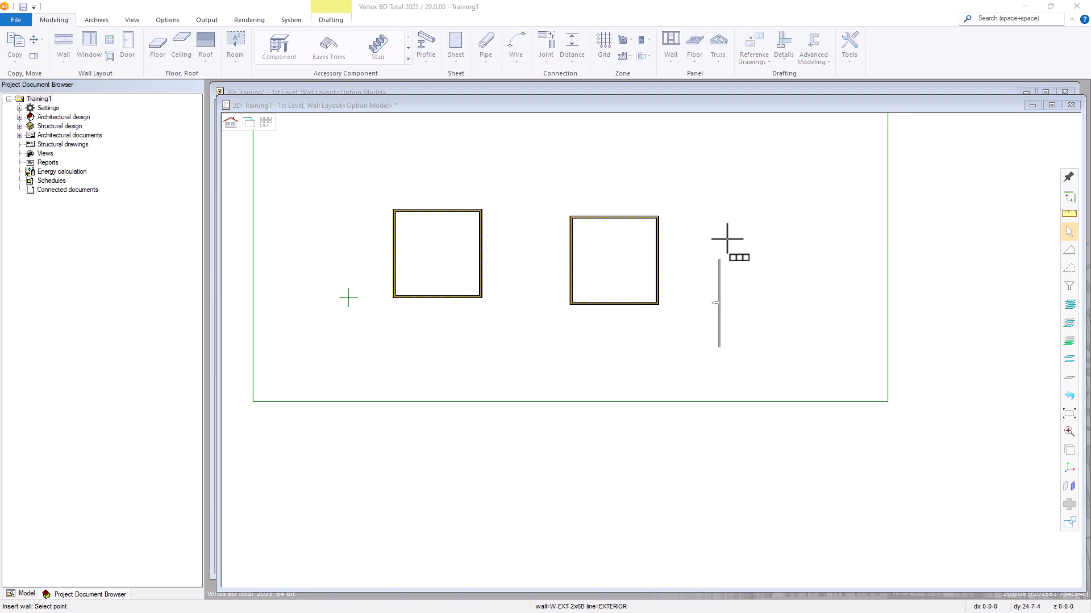
key(Return)
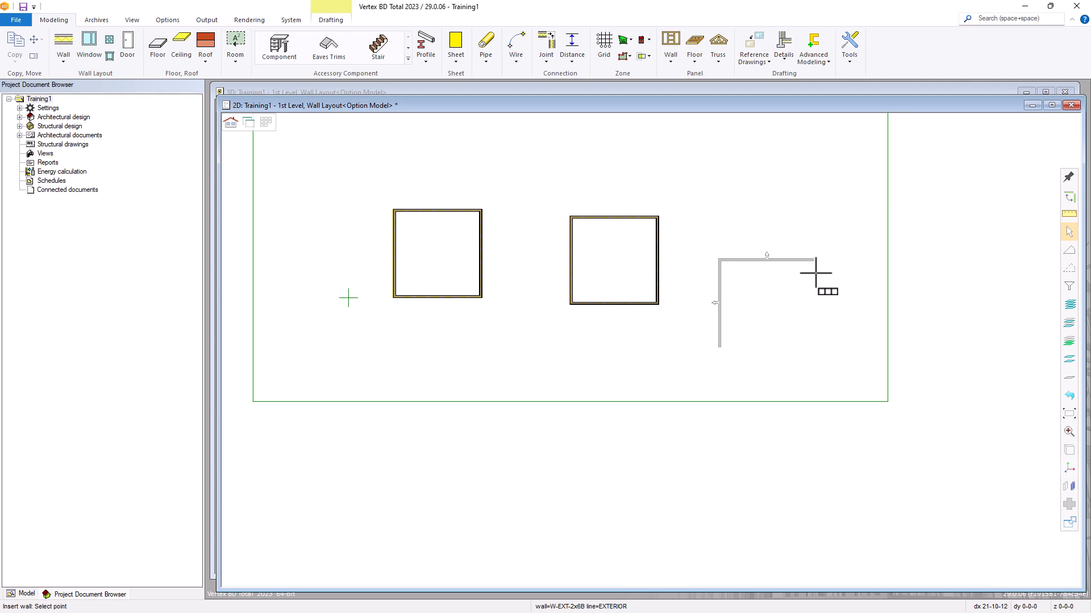
- Draw the 20' horizontal and 20' downward wall segments and close the third square at its starting corner
text(20)
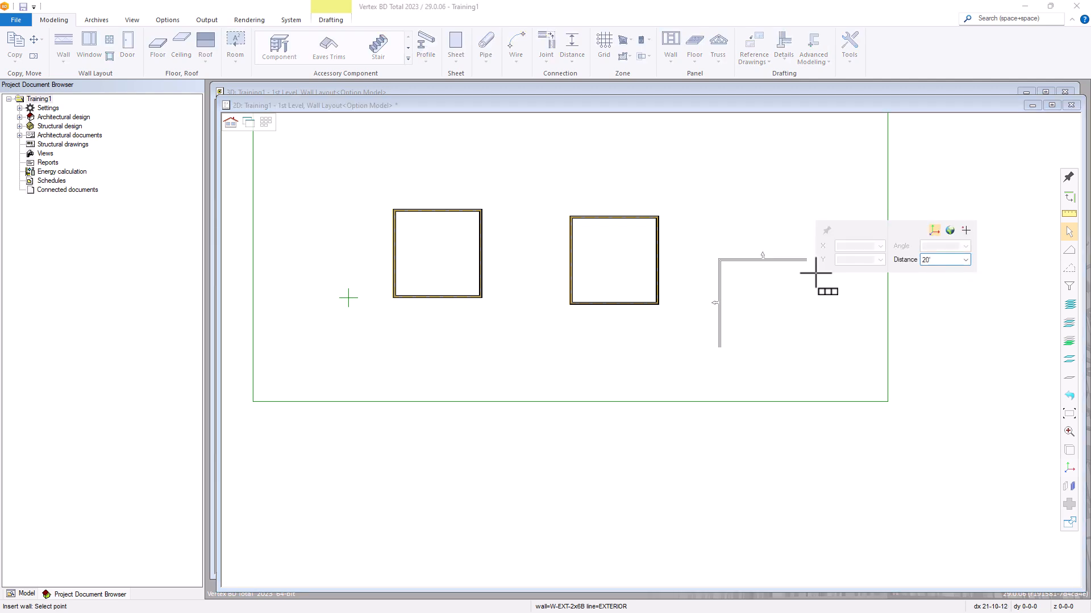
key(Return)
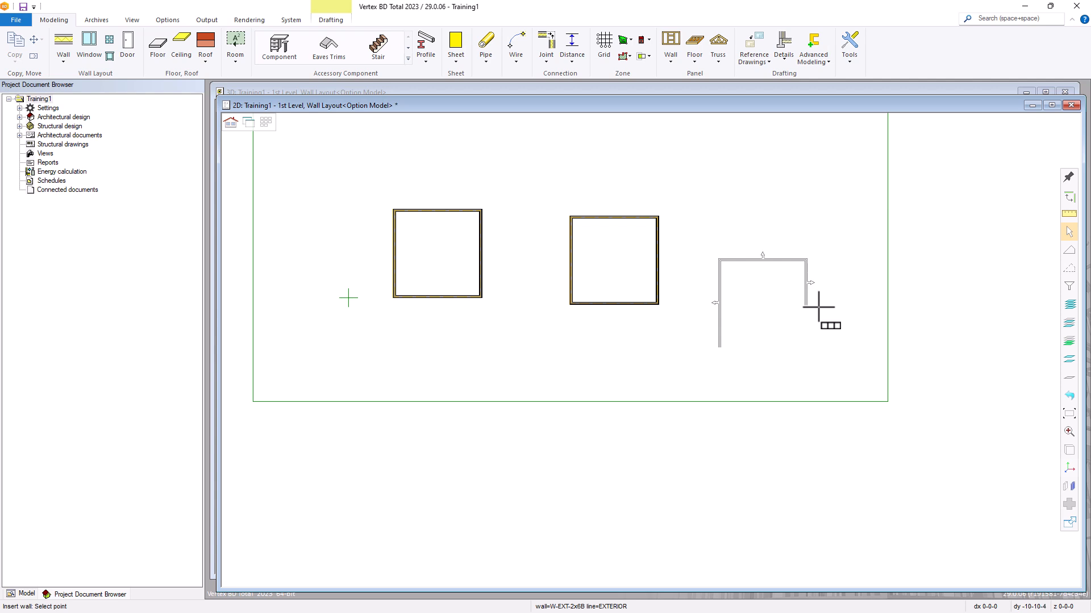
text(20)
key(Return)
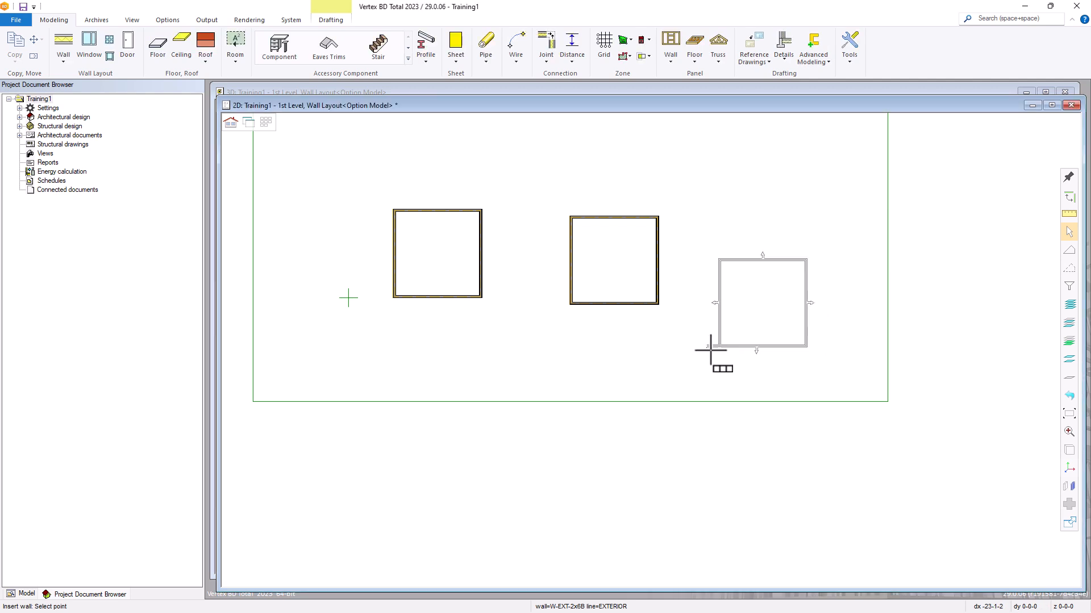
click(716, 350)
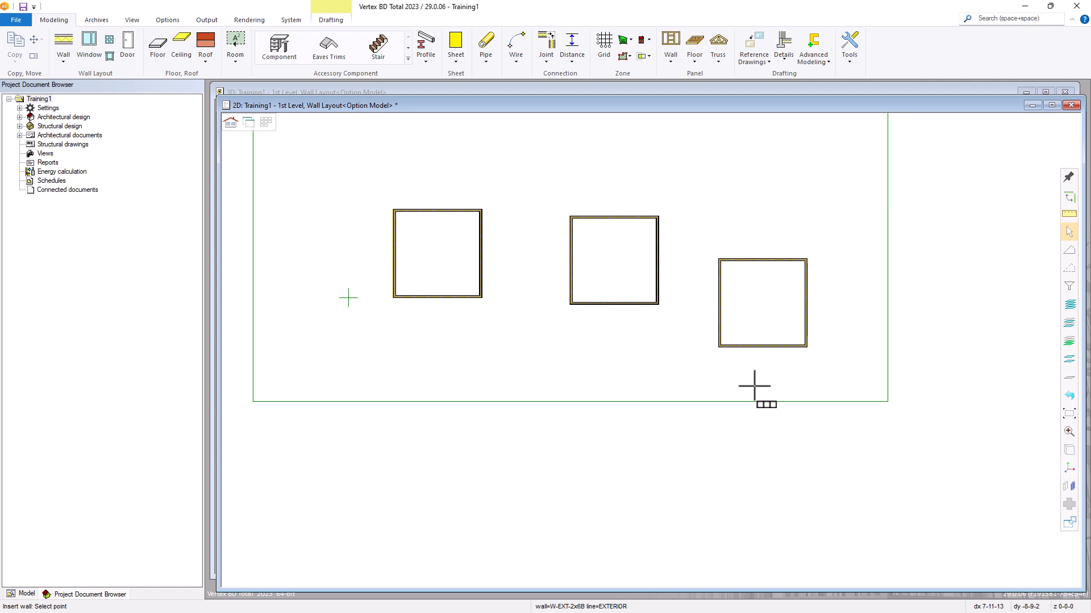
- Start a fourth wall run above the third square with a 20' segment upward along Y and a 20' horizontal segment
scroll(649, 351, down, 2)
scroll(664, 301, up, 4)
scroll(647, 374, down, 1)
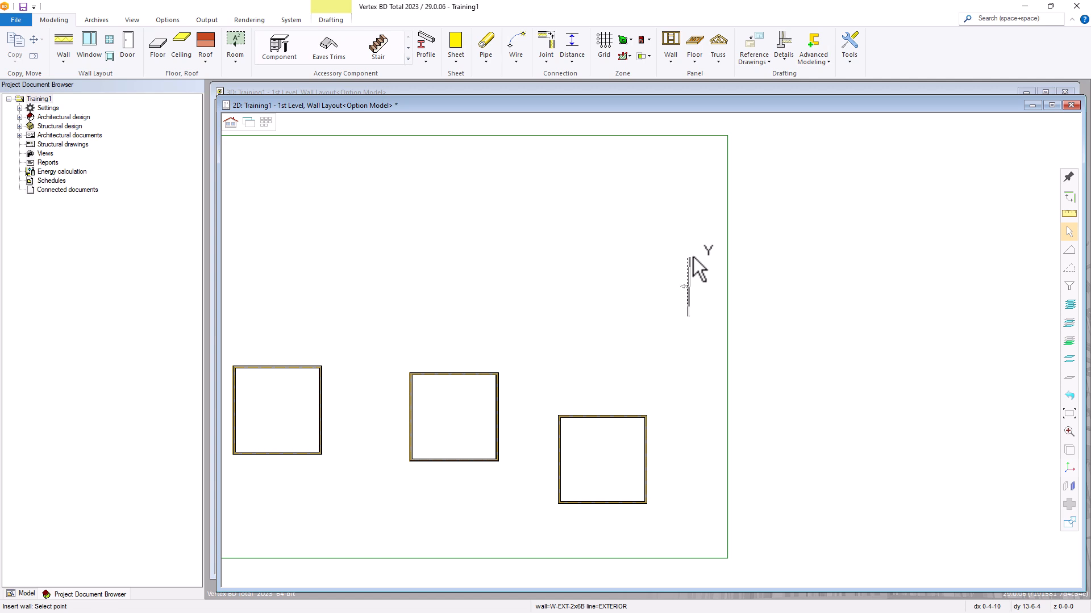
click(693, 257)
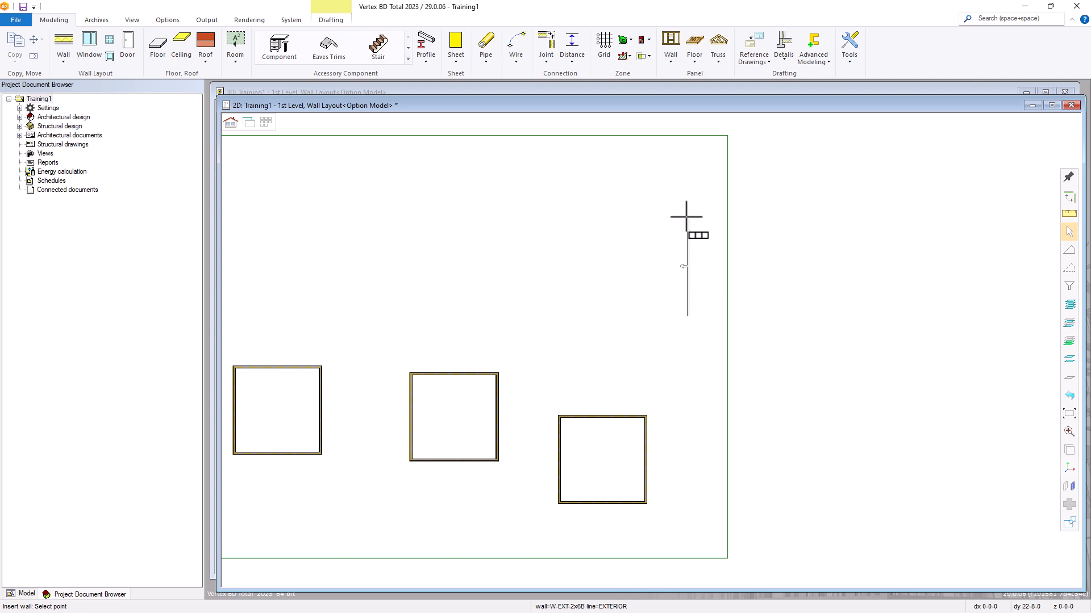
text(20')
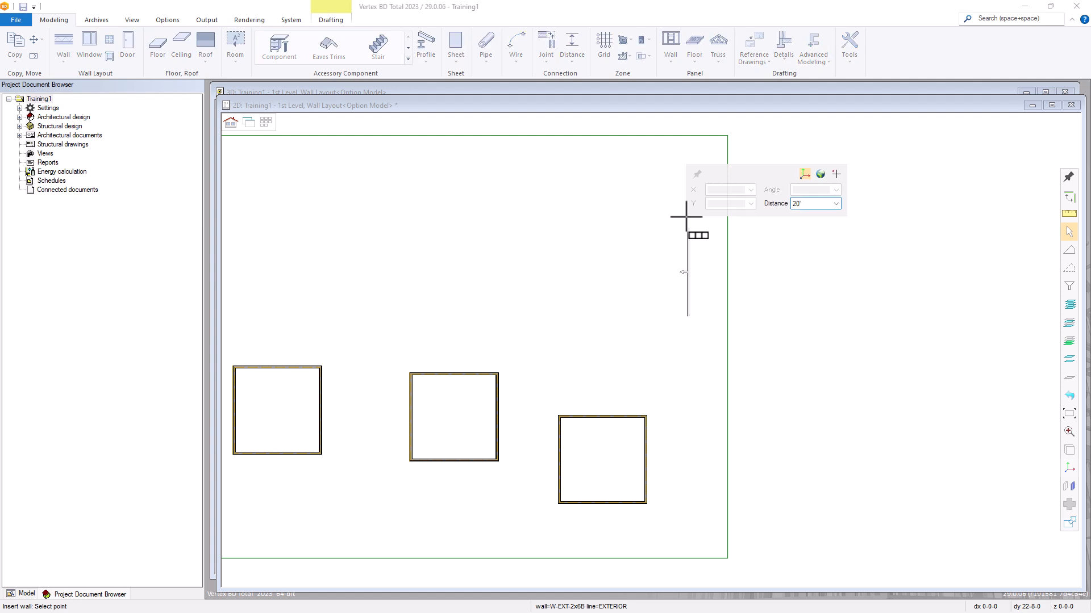
key(Return)
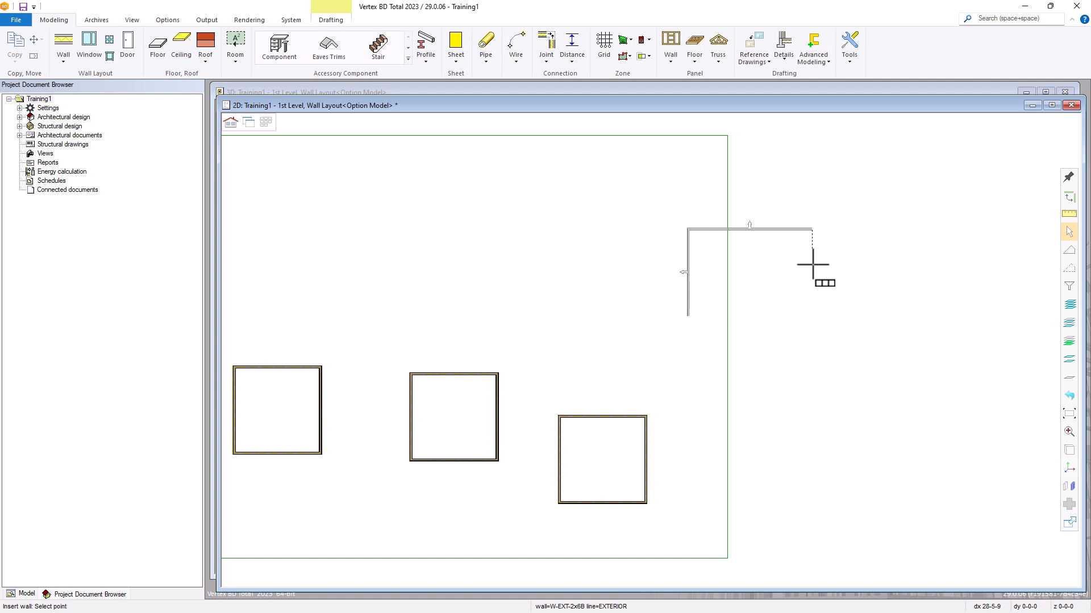
text(20)
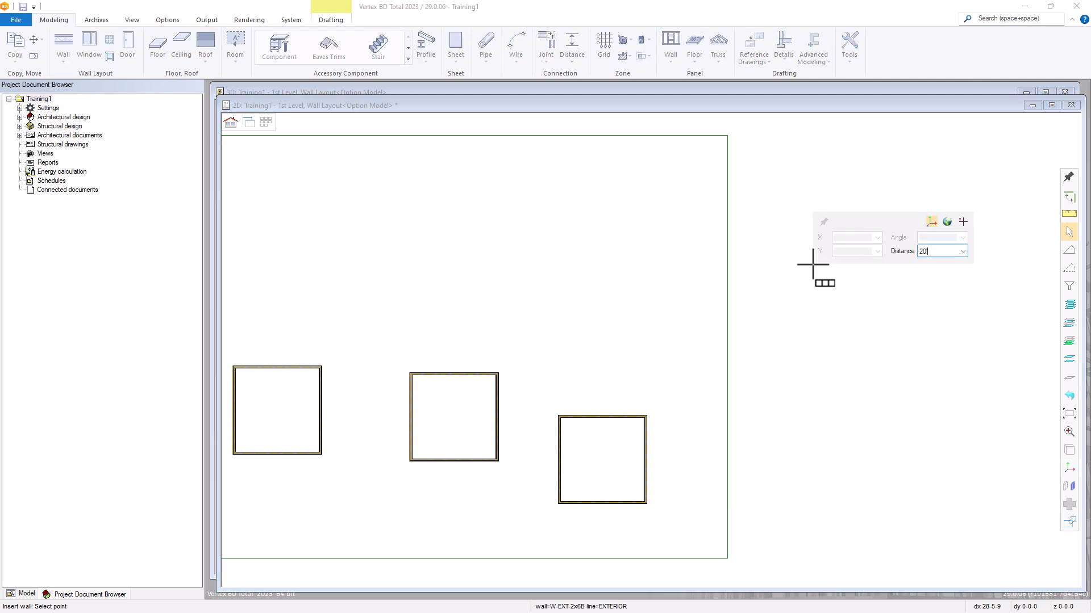
key(Return)
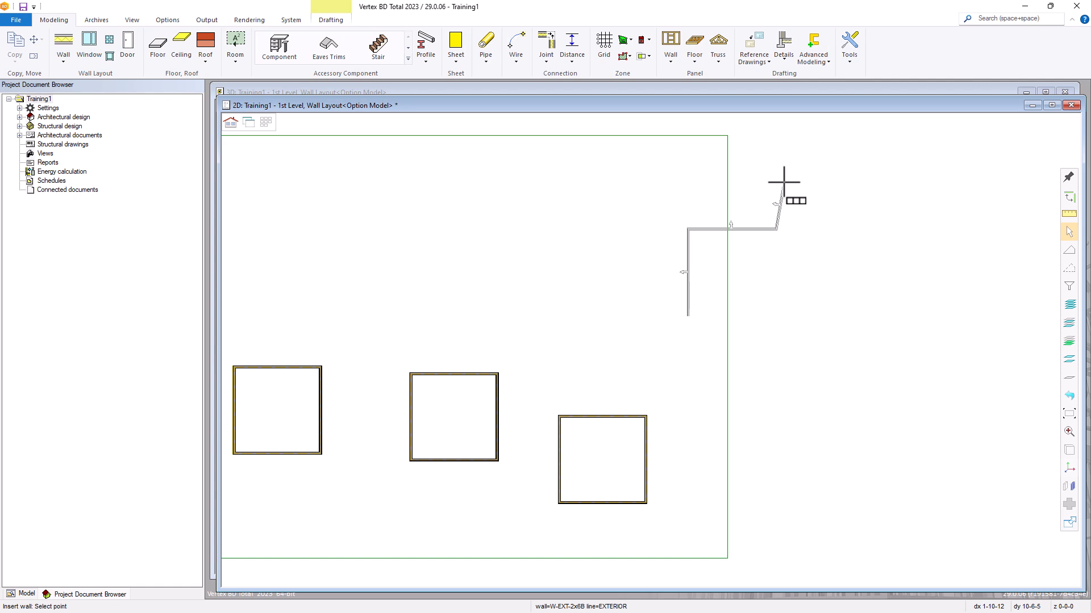
- Set the X offset of the fourth run's third wall segment to 0
text(x0)
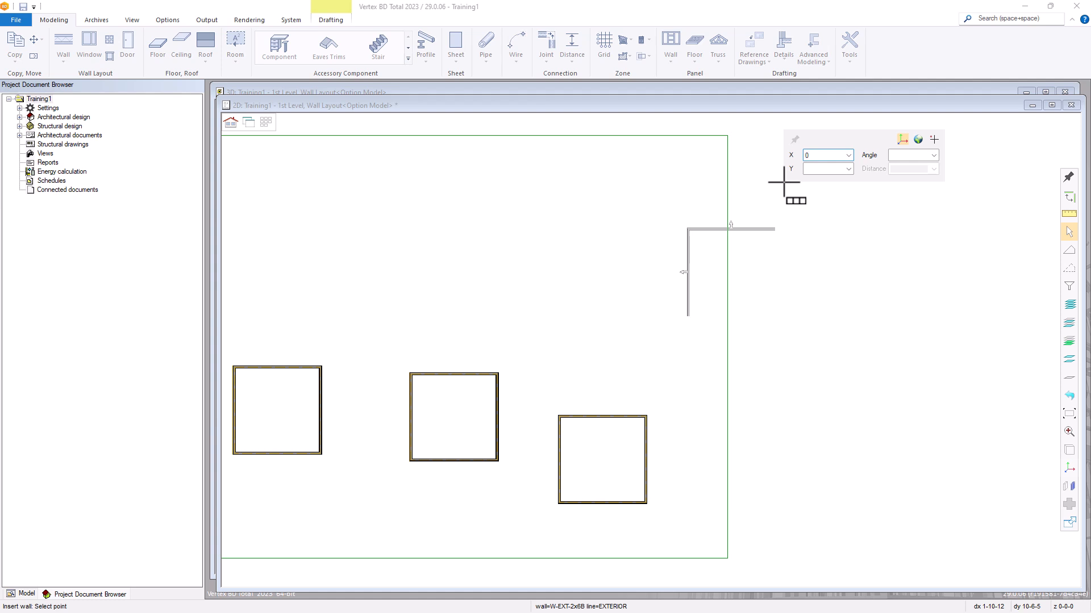
- Continue the exterior wall chain with a vertical segment at X 0, Y 10'6
text(10'6)
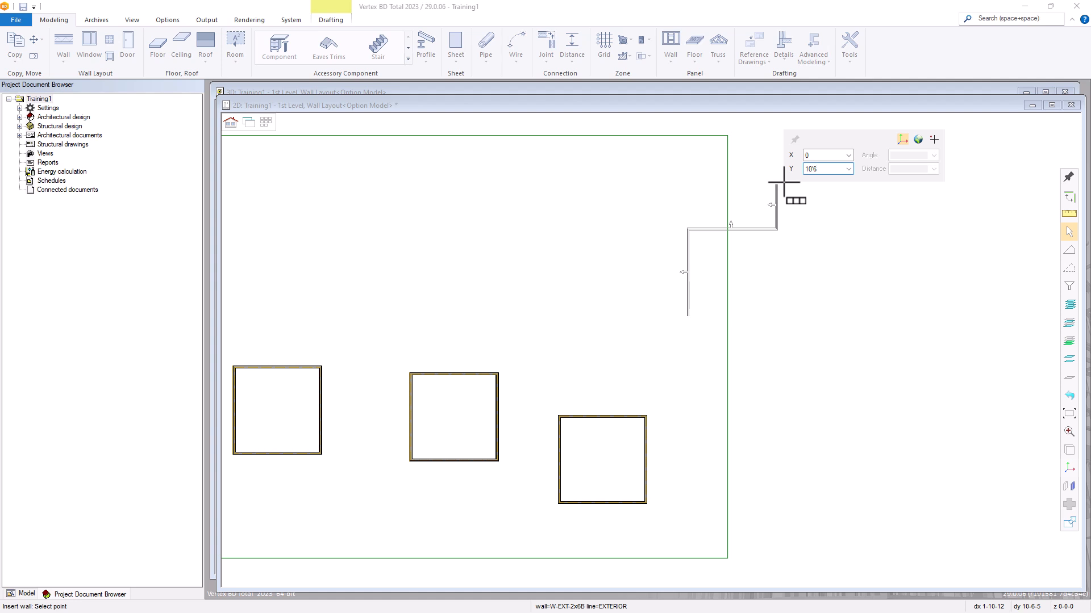
key(Return)
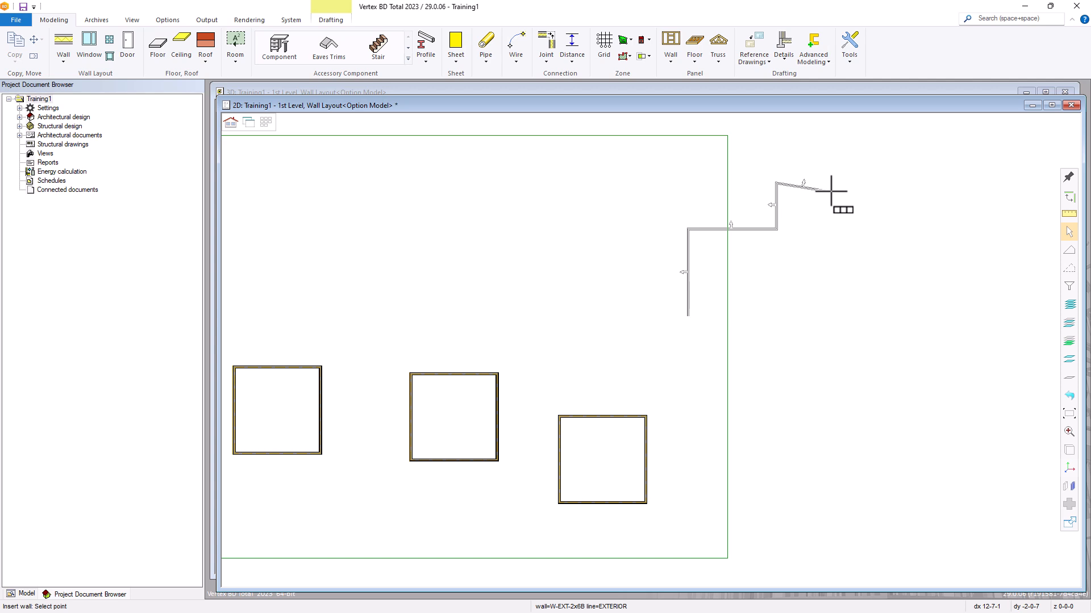
- Add a horizontal wall segment running outward from the new corner at X 5'6.5, Y 0
text(5'6)
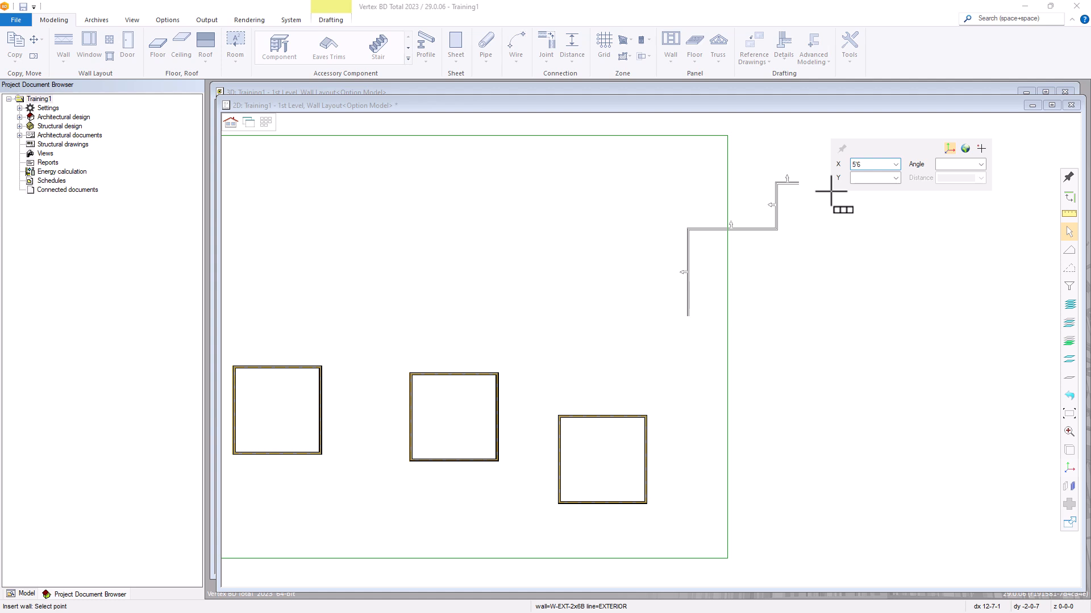
text( 1/2)
key(BackSpace)
key(BackSpace)
key(BackSpace)
text(.5.5)
key(Tab)
text(0)
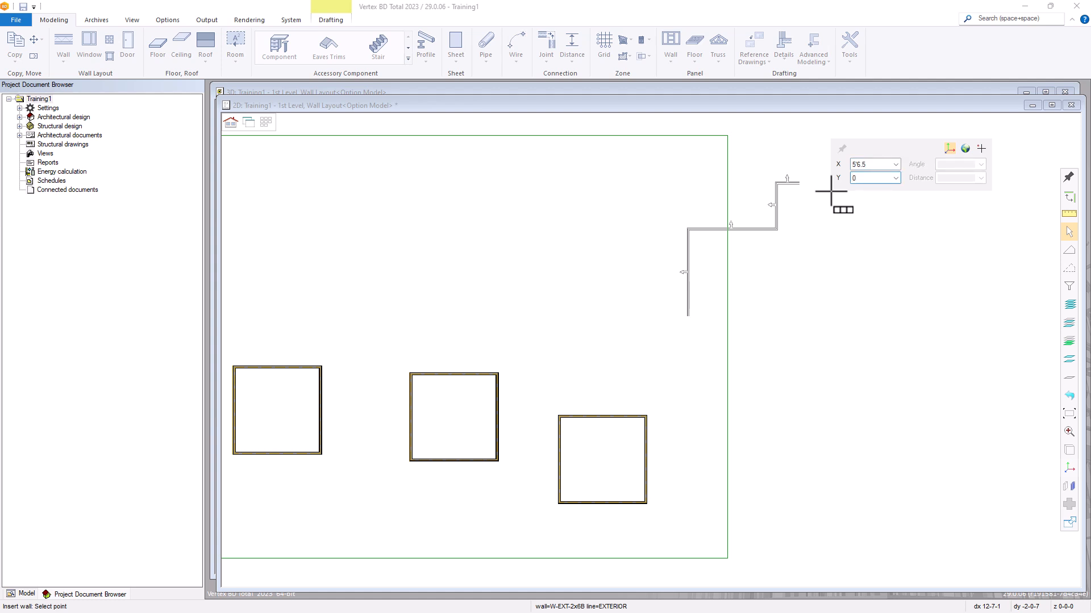
key(Return)
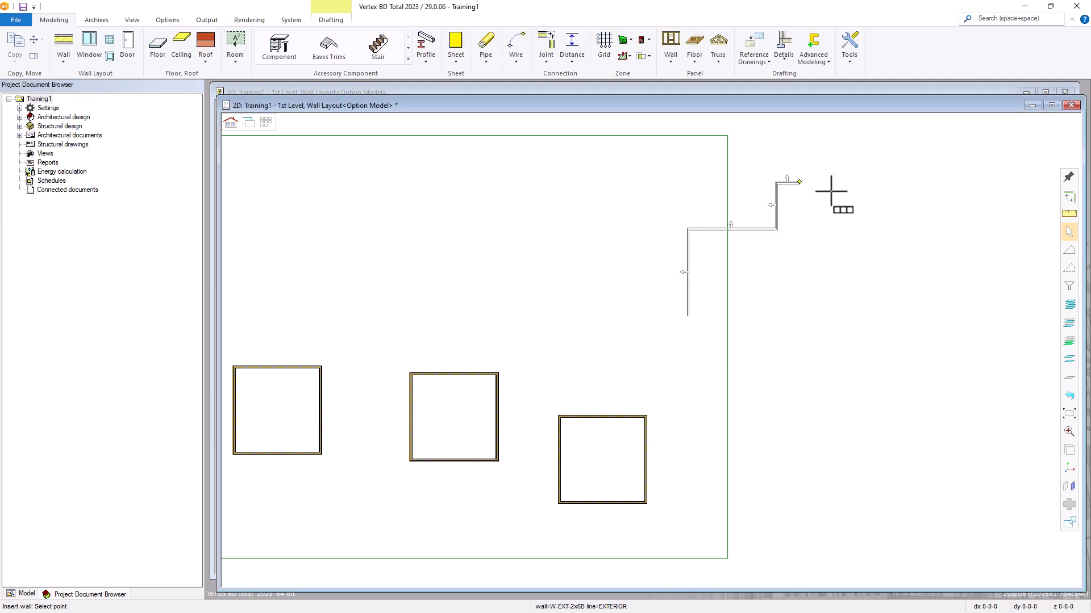
- Draw the upper bay walls: a 3' segment rising at 45 degrees, a 5' horizontal segment and a 3' segment descending at 45 degrees
scroll(692, 300, up, 2)
scroll(640, 336, up, 2)
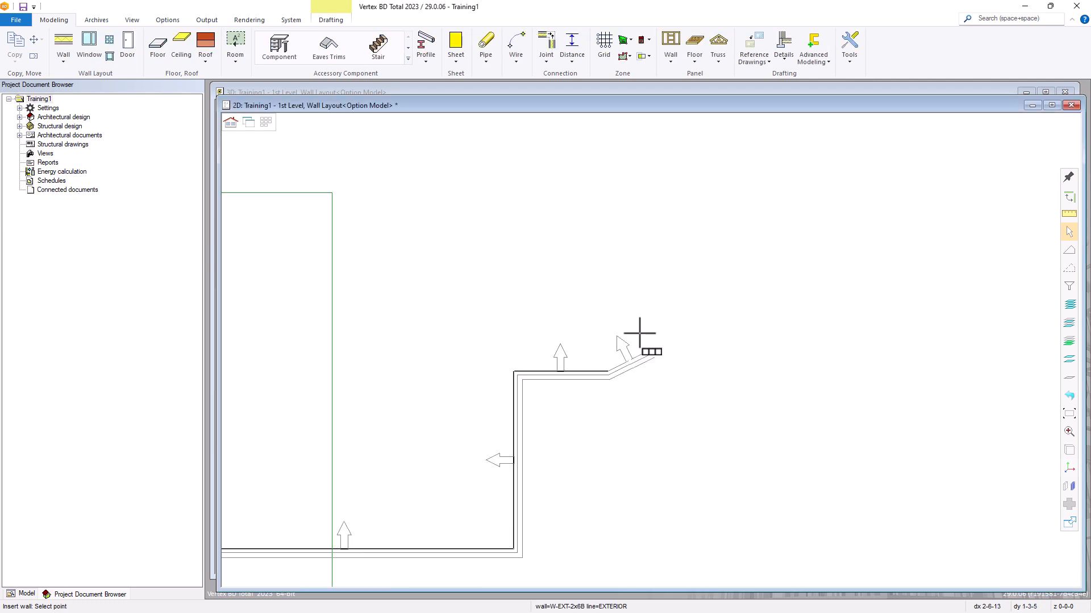
click(656, 327)
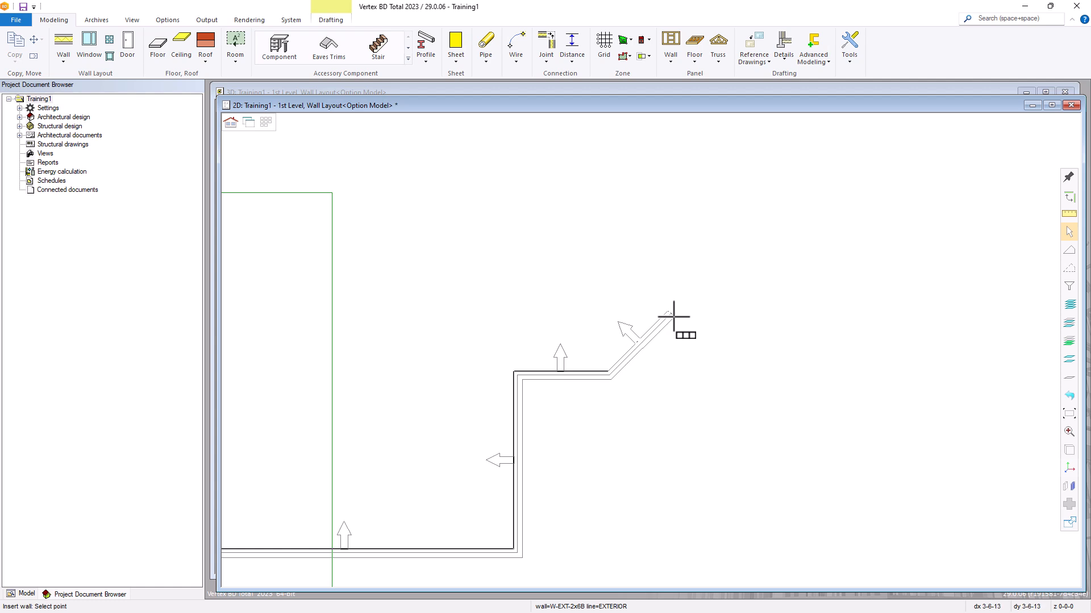
text(3)
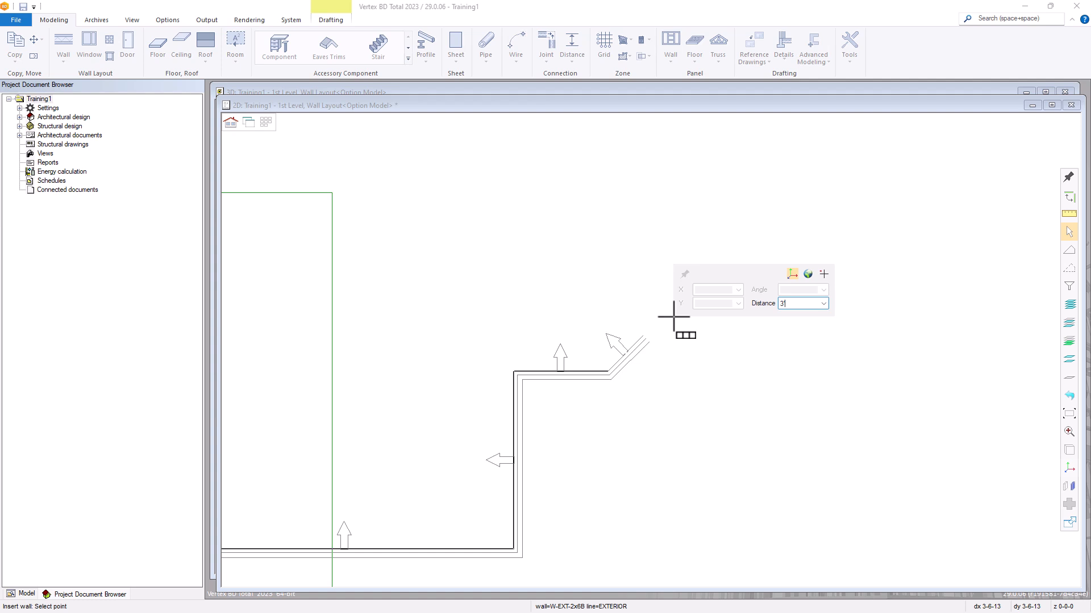
key(Return)
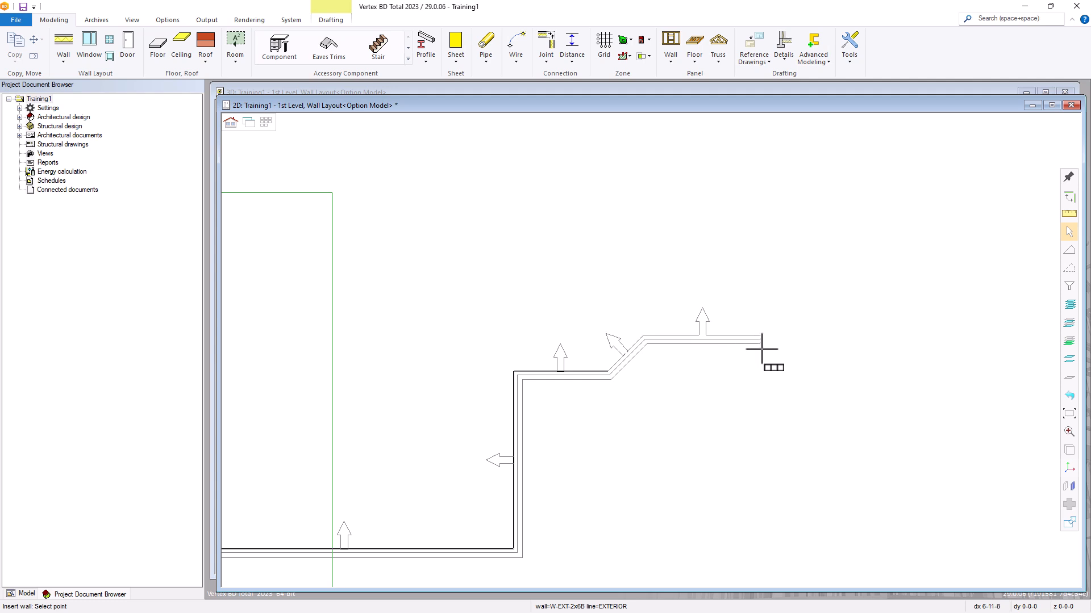
text(5)
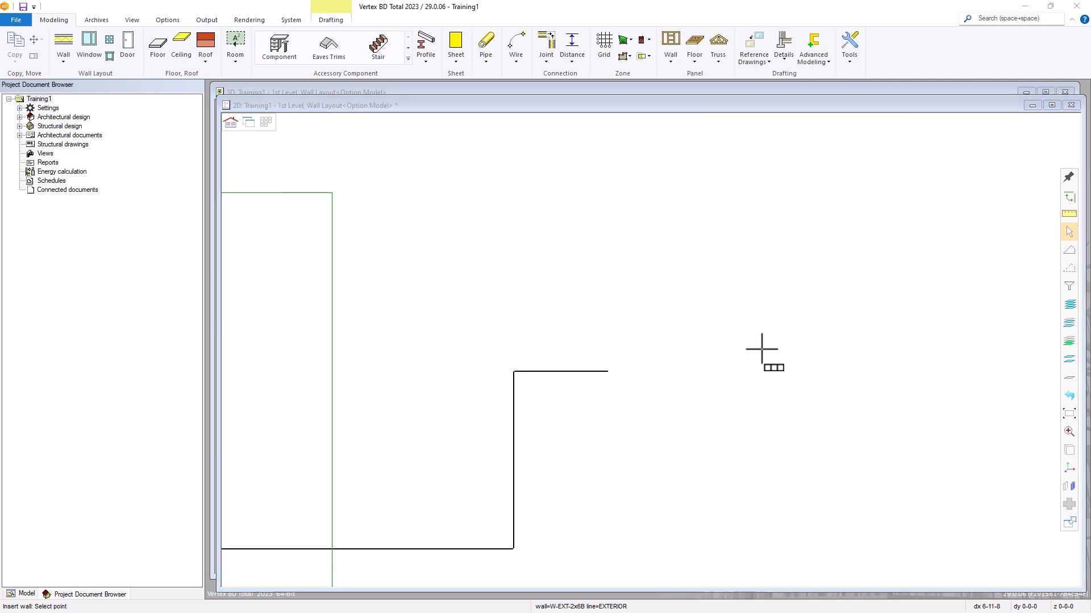
key(Return)
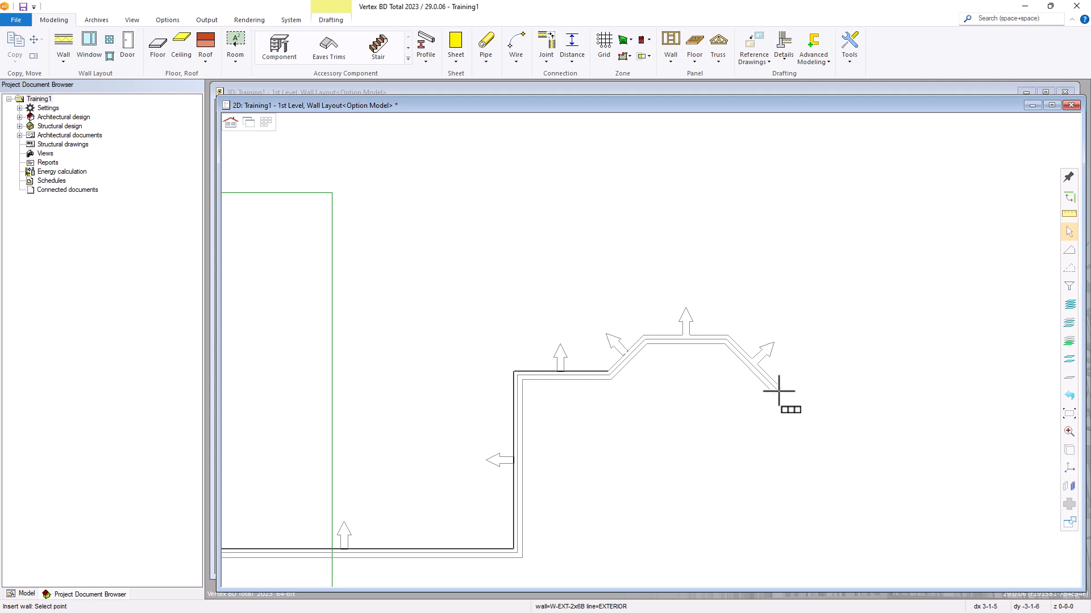
text(3)
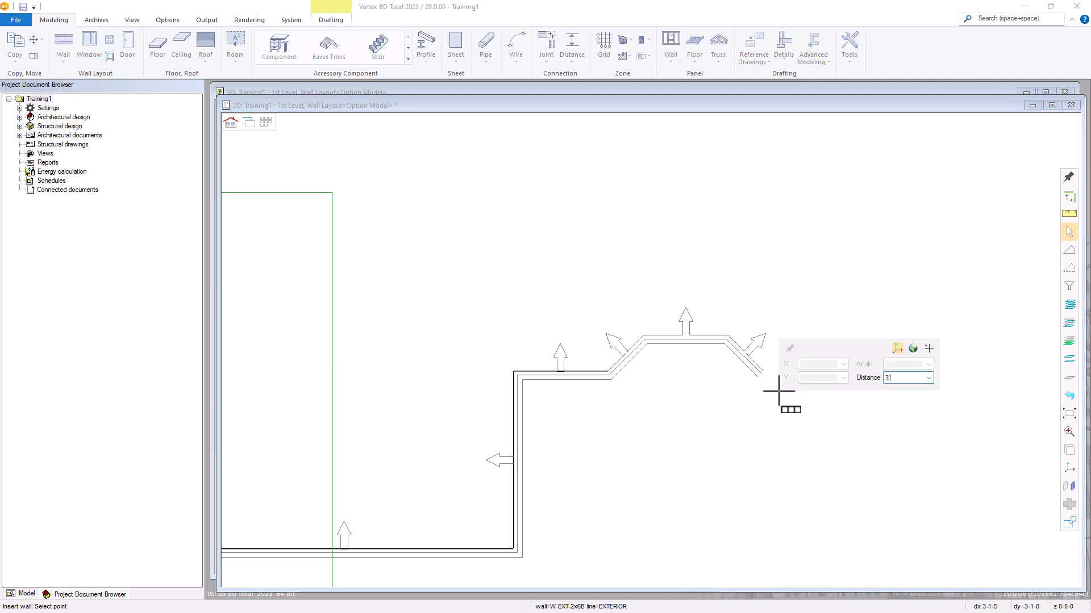
key(Return)
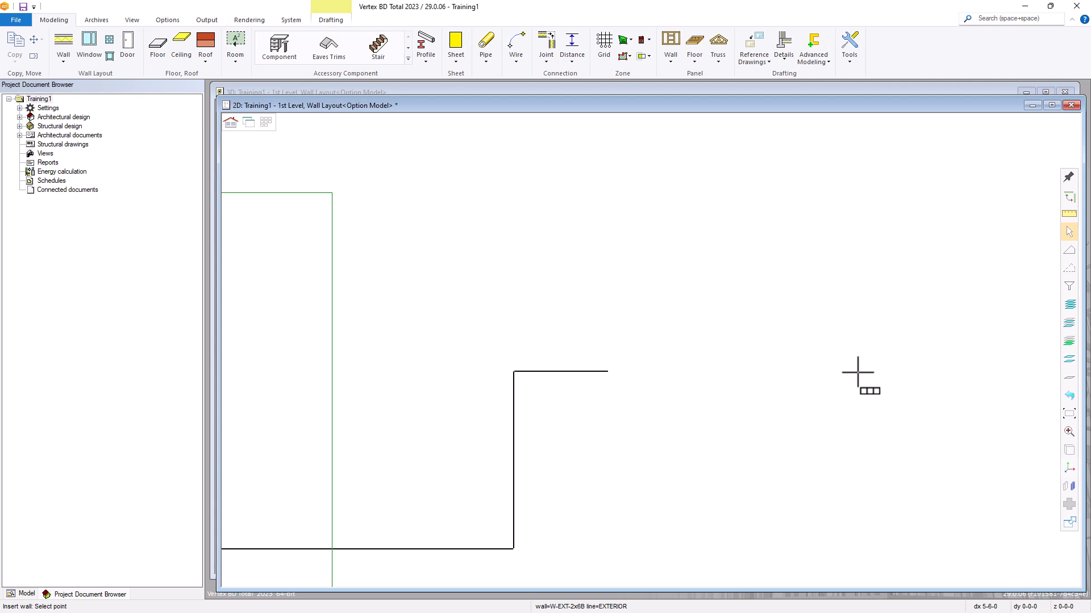
- Add a horizontal wall segment 5'6 1/2 long from the end of the upper bay
text(5'6)
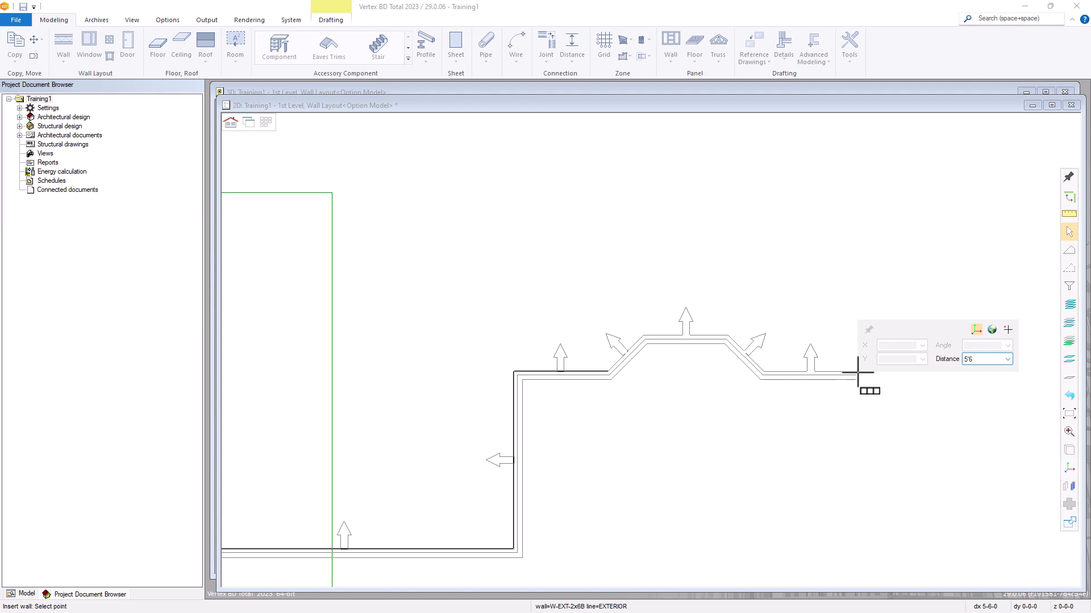
text( 1/2)
key(Return)
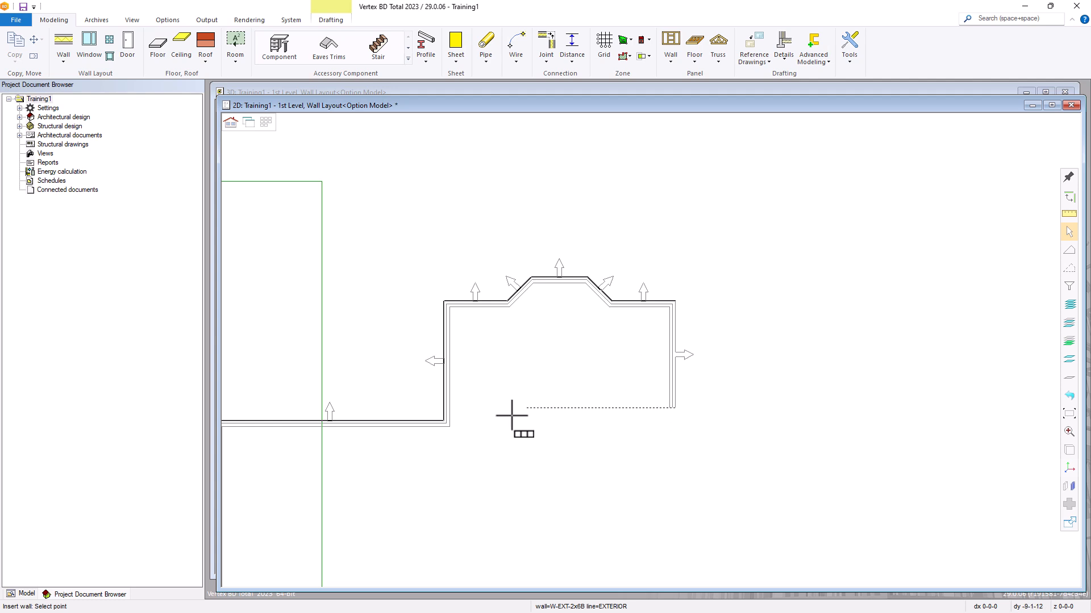
- Run the wall straight down from the outer corner until it is level with the opposite inside corner of the outline
scroll(460, 431, up, 3)
scroll(642, 344, down, 3)
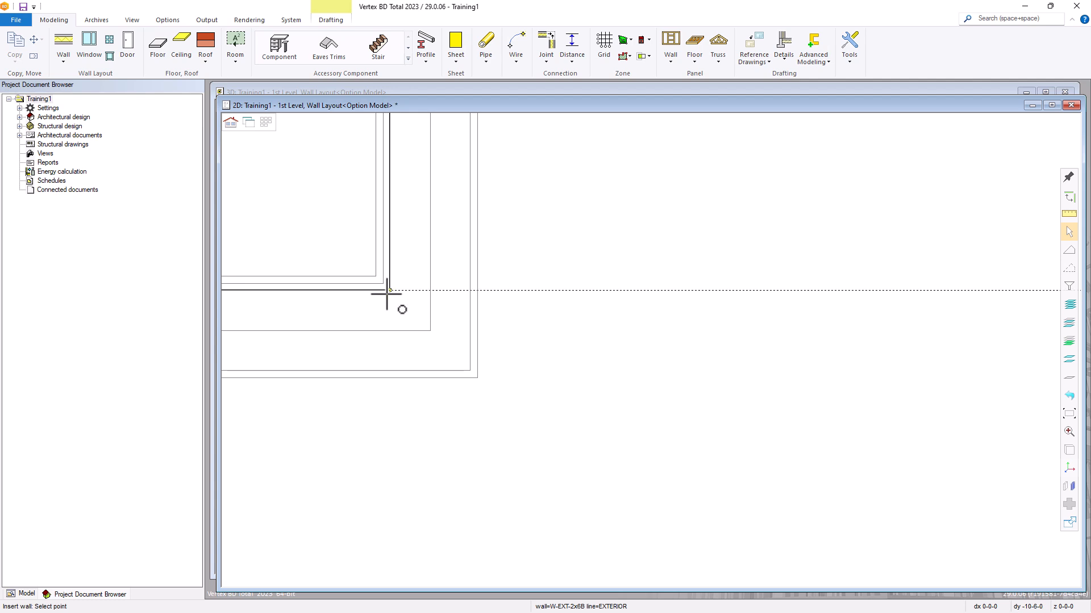
scroll(662, 347, down, 4)
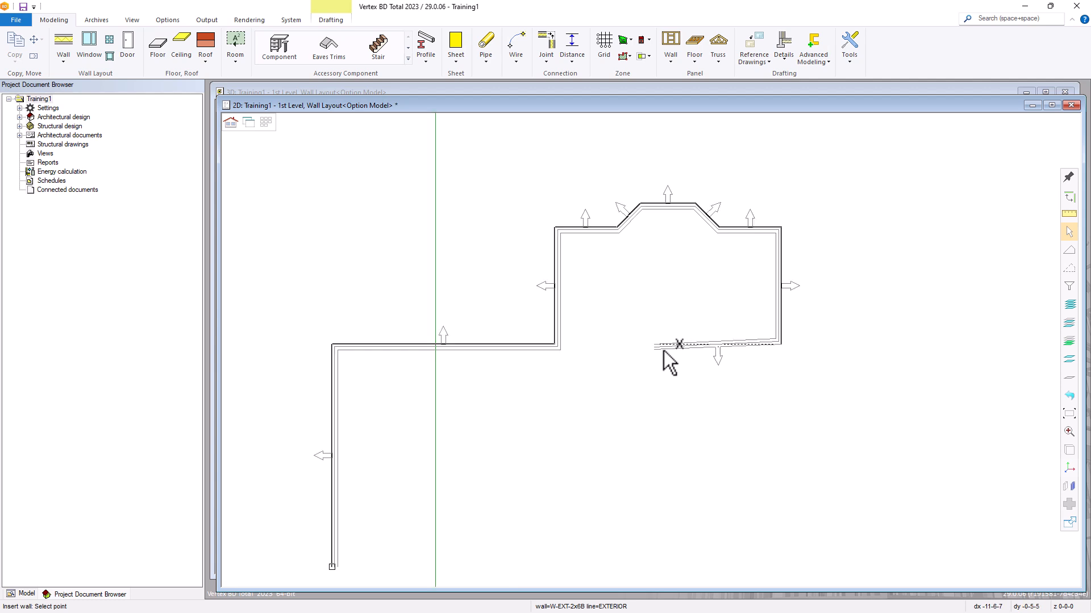
scroll(662, 351, up, 3)
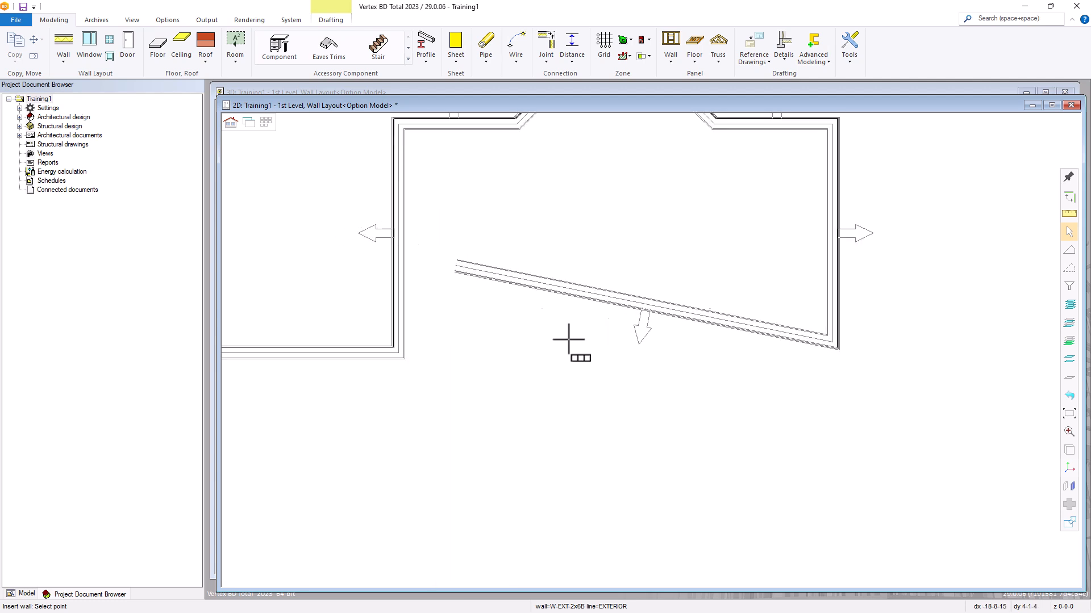
scroll(838, 411, down, 4)
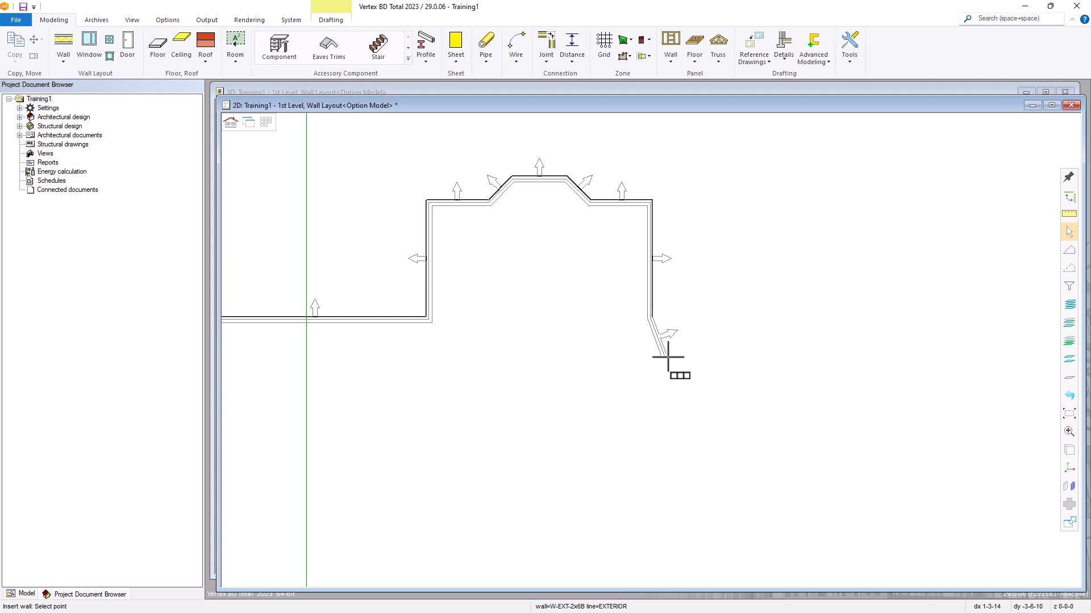
- Add an angled wall segment sloping down and outward with a Y offset of -4' to start the side bay
text(0)
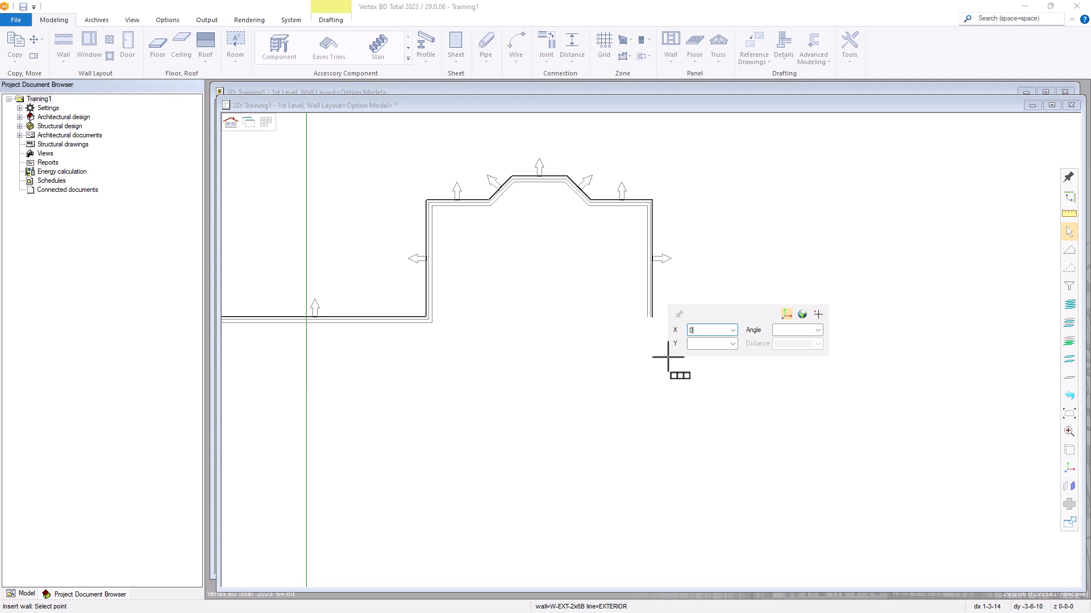
key(BackSpace)
click(704, 344)
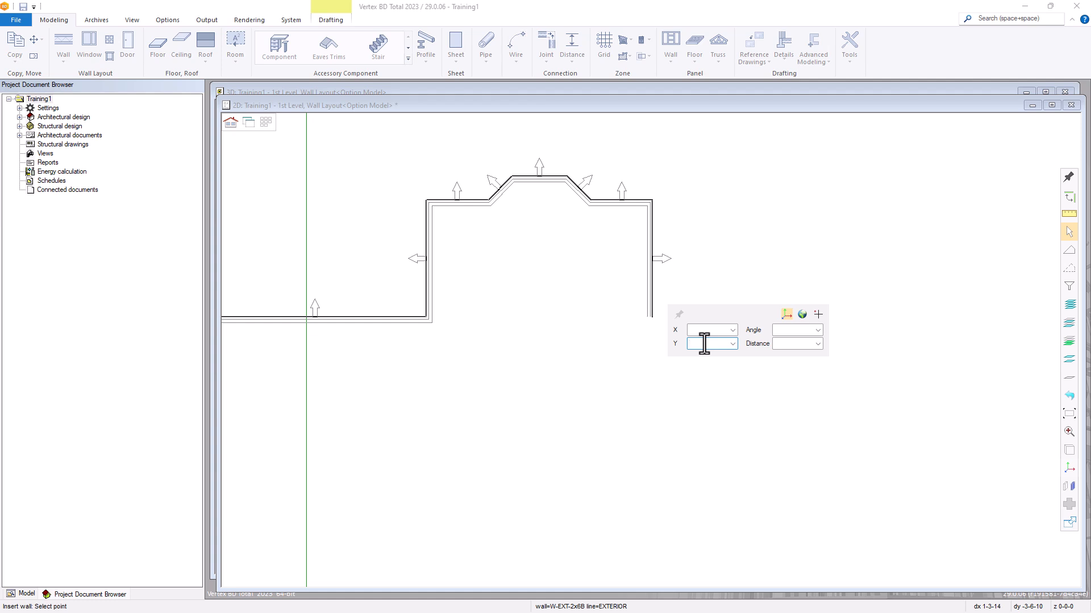
text(-4)
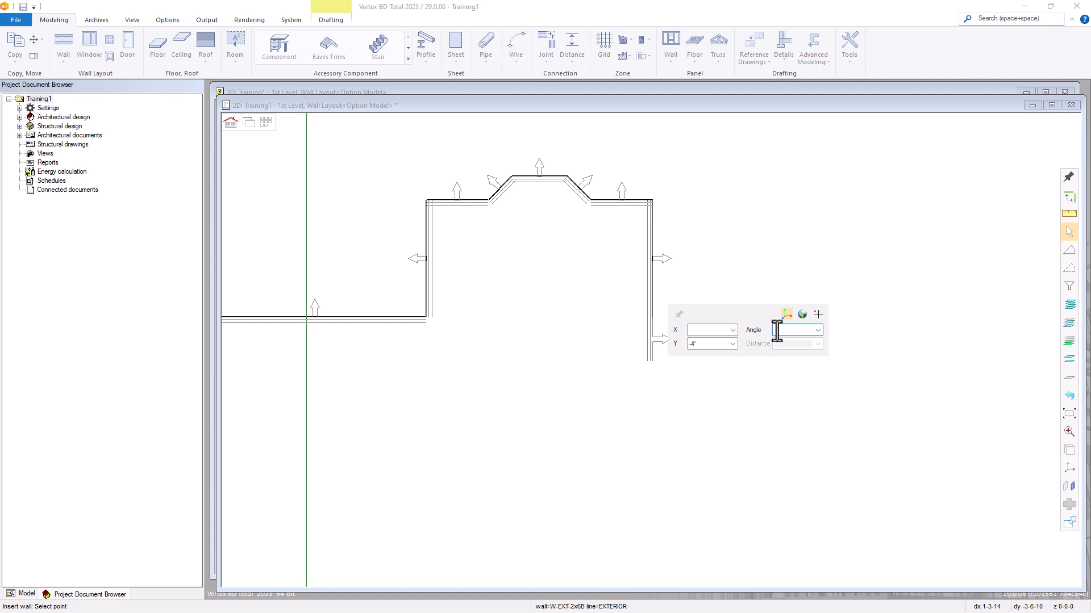
text(100)
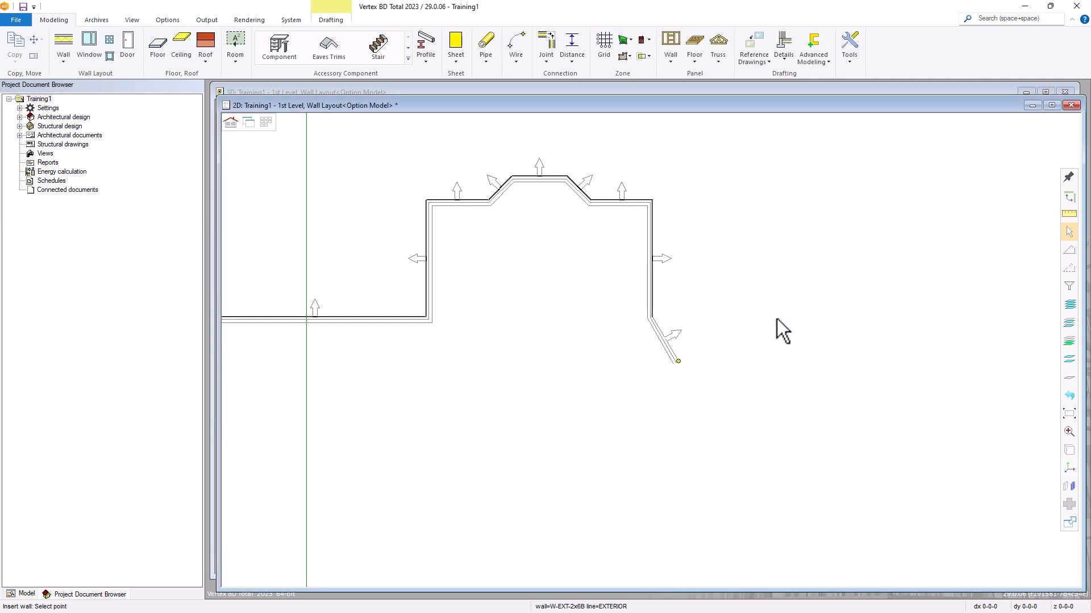
click(653, 319)
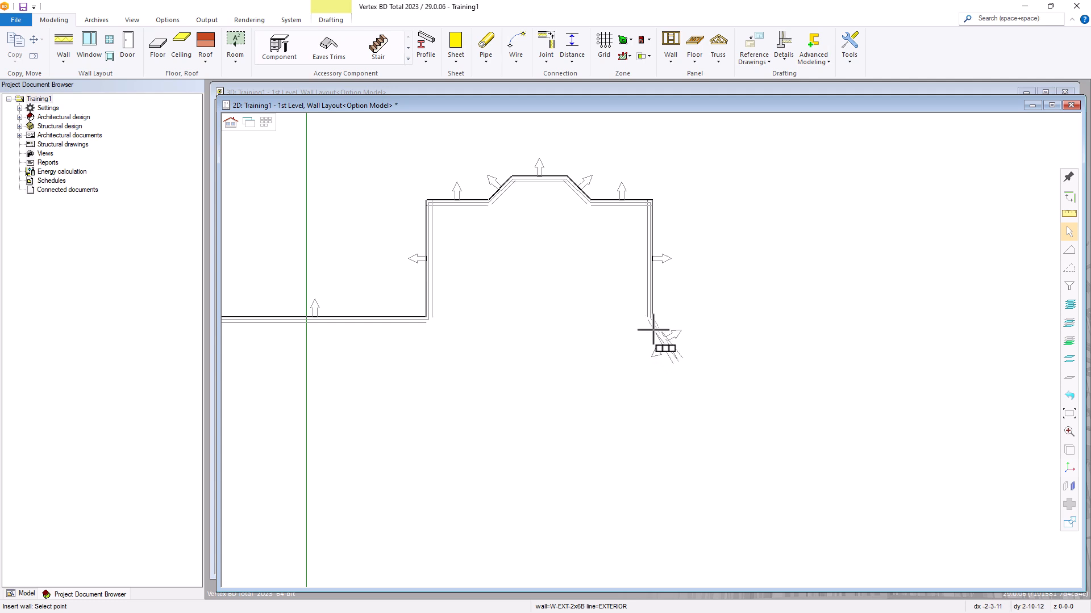
click(675, 364)
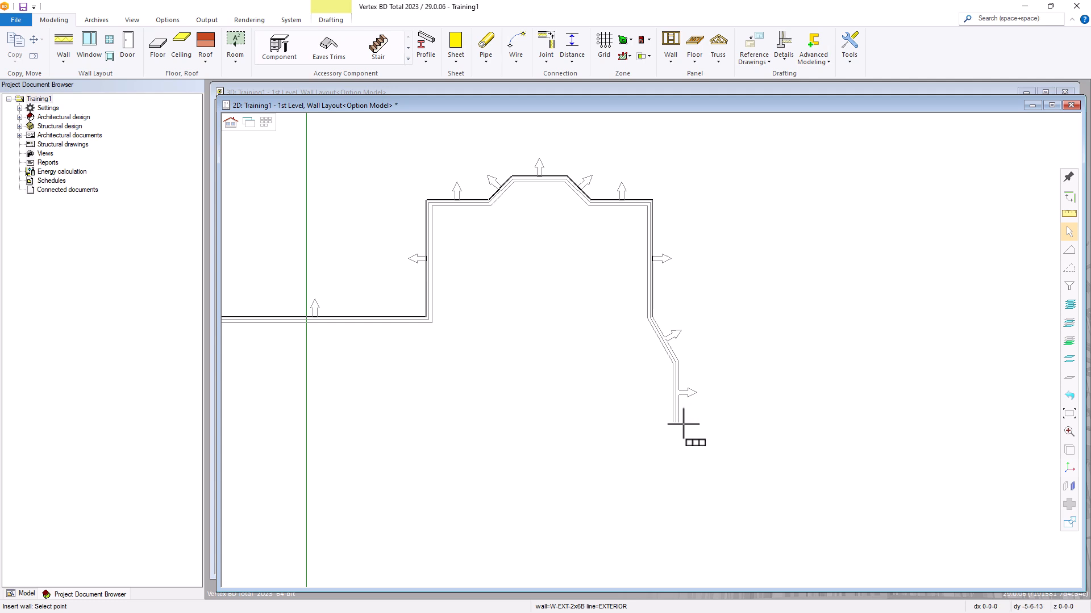
- Finish the side bay with a 5' vertical segment downward and a return segment at Y -4', angle 240
text(5)
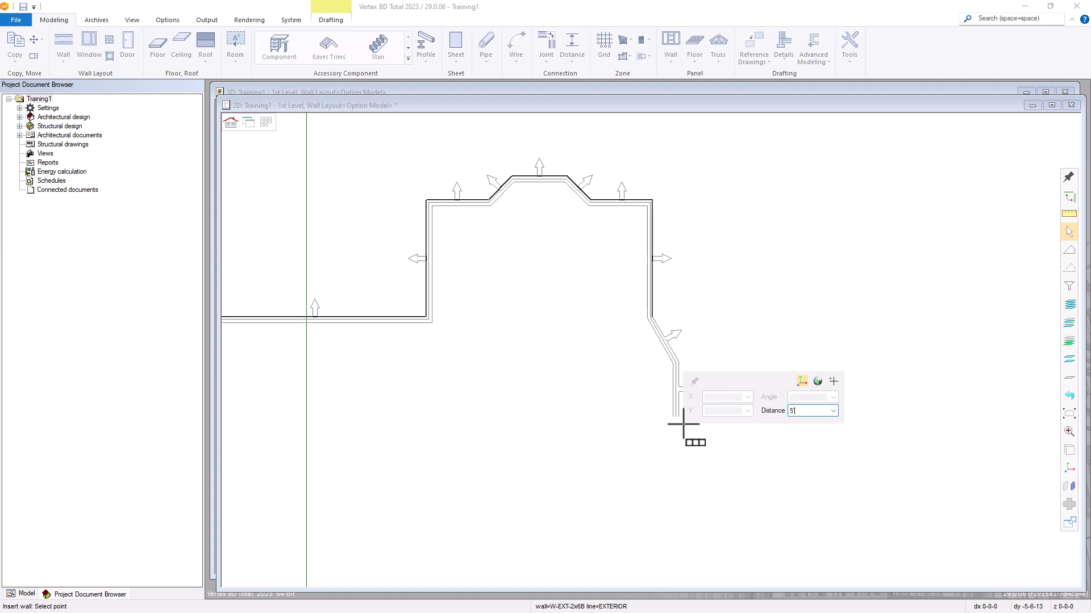
key(Return)
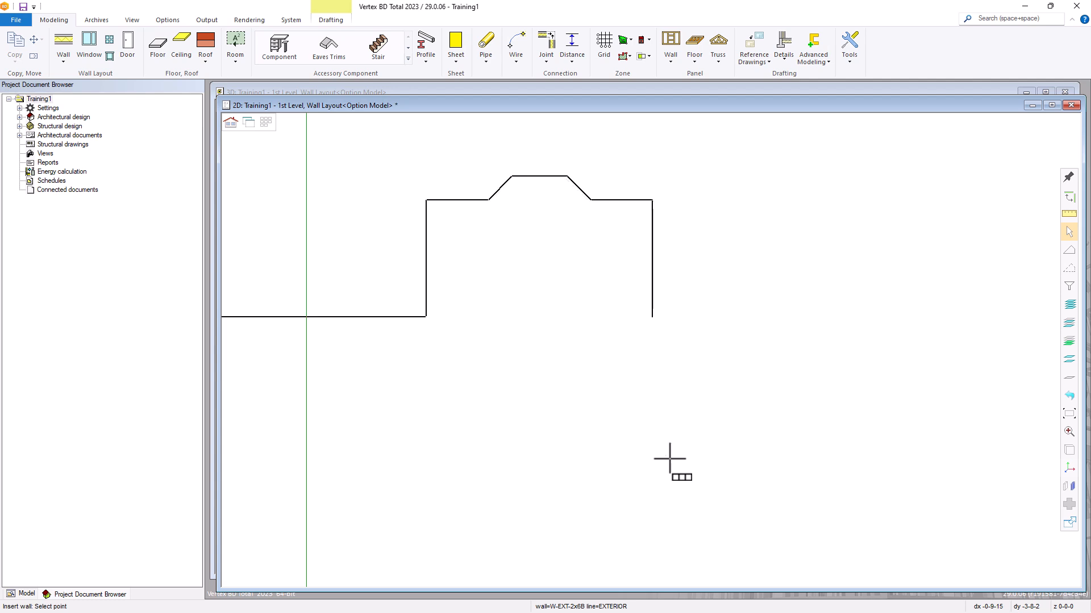
text(0)
key(BackSpace)
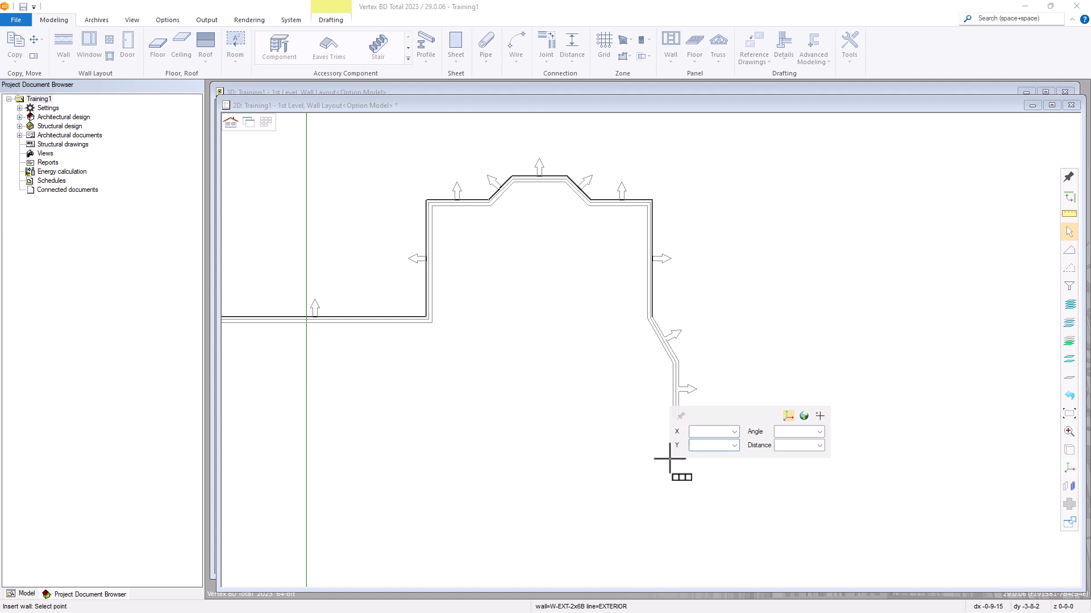
text(-4)
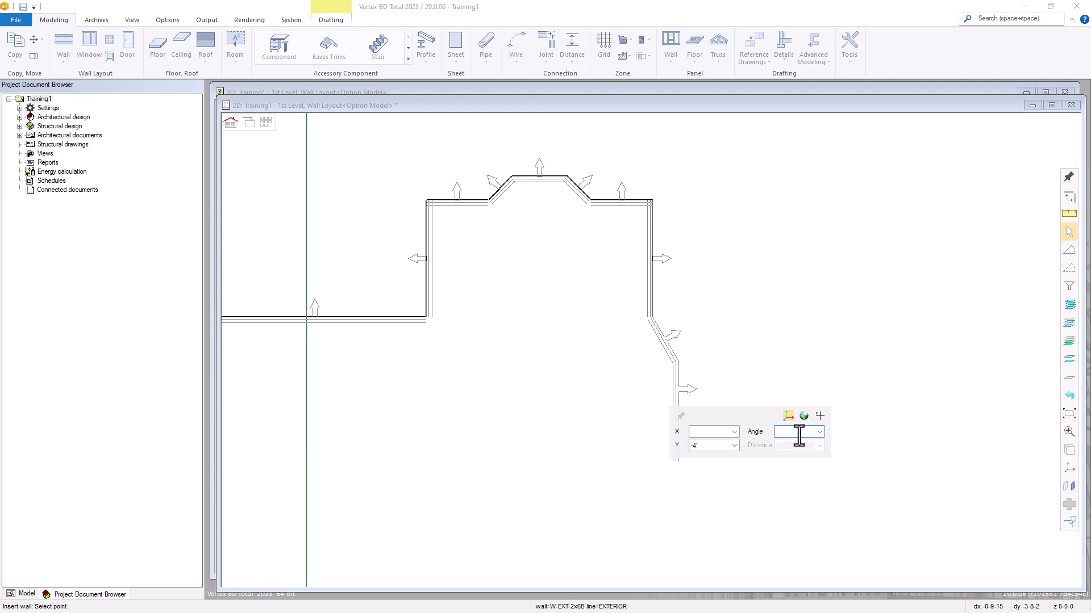
text(240)
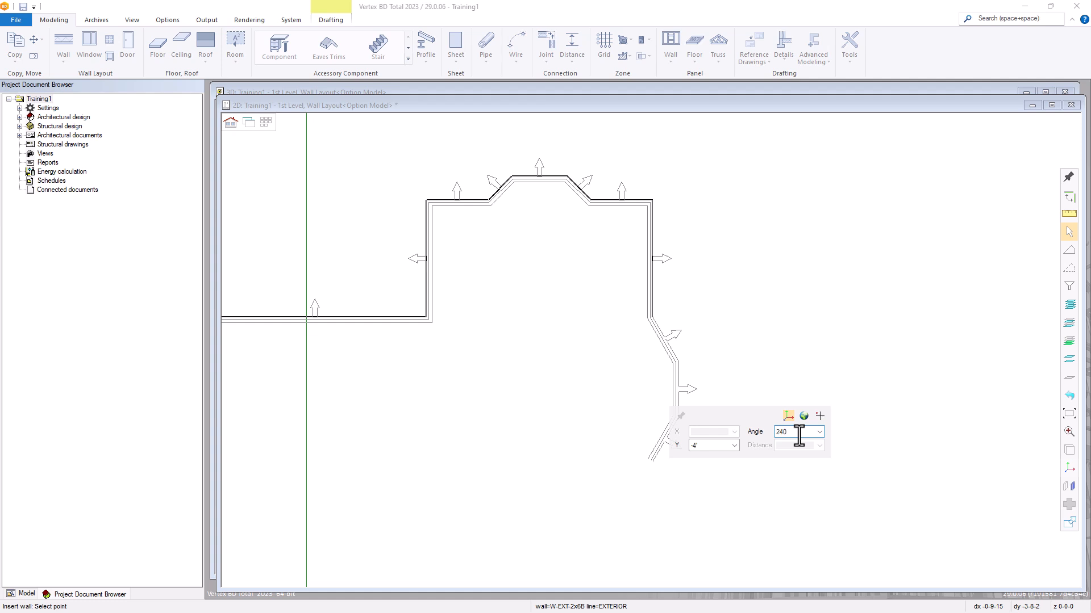
key(Return)
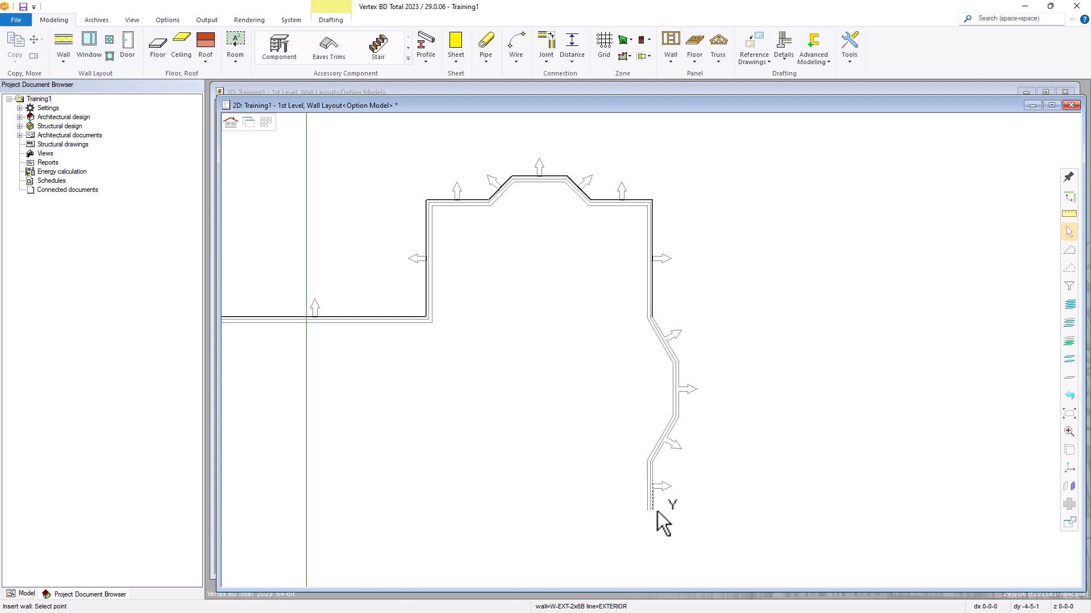
- Extend the wall straight down from the side bay until it is level with the start point of the wall chain
scroll(657, 511, down, 2)
middle_drag(652, 511, 650, 353)
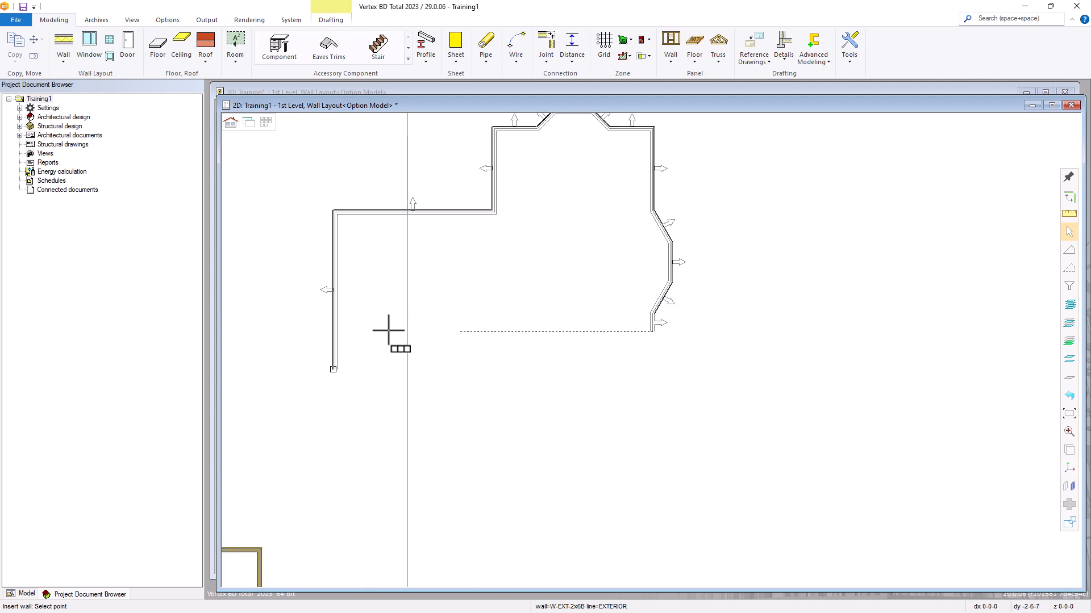
click(333, 353)
scroll(333, 377, up, 3)
middle_drag(333, 377, 653, 355)
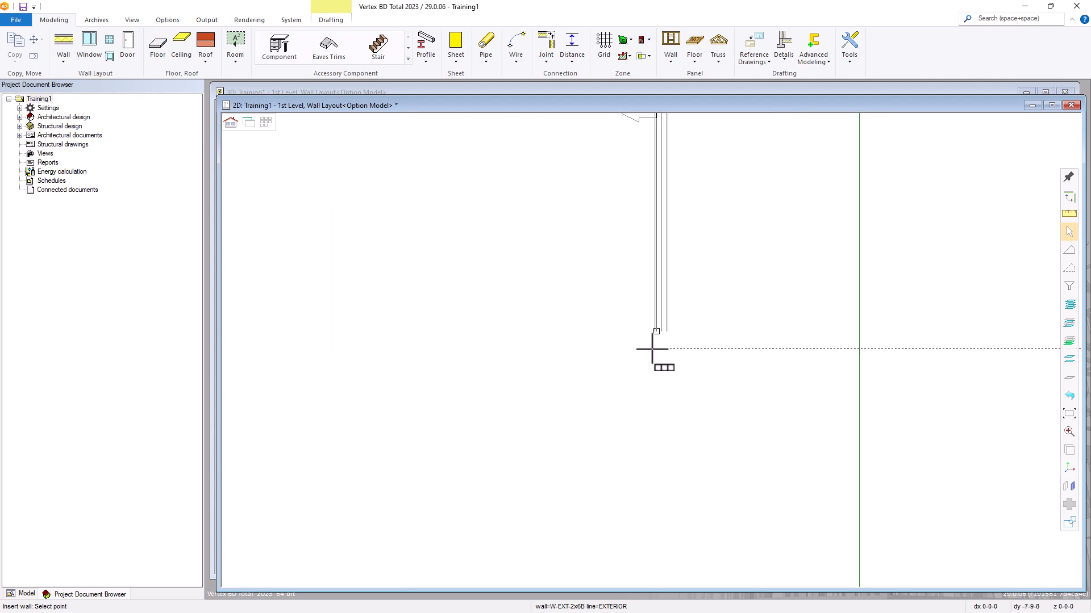
scroll(655, 342, up, 2)
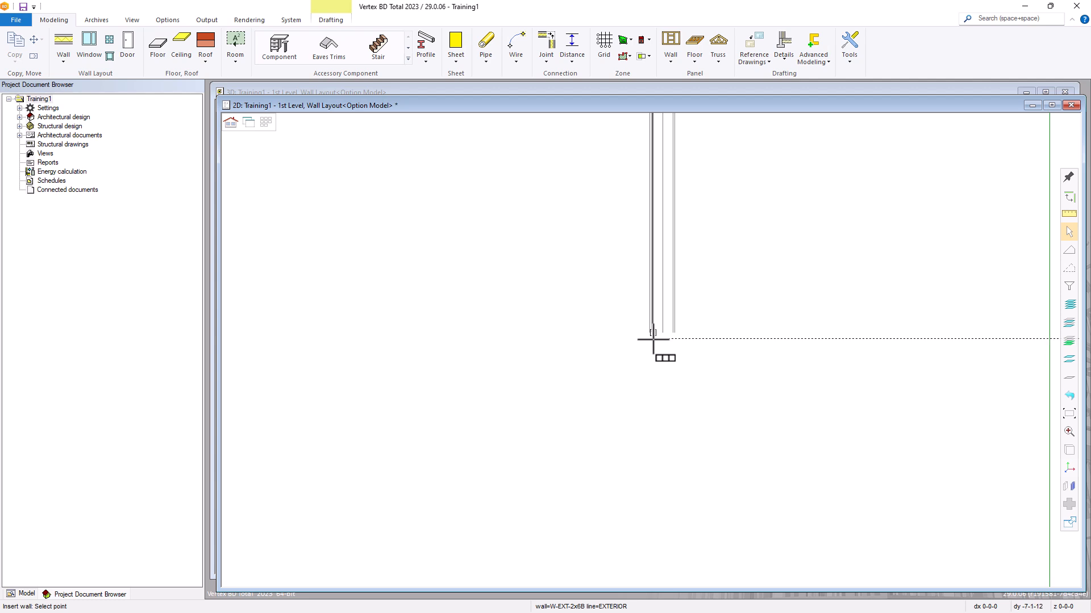
click(659, 341)
- Close the exterior wall outline by running the last wall to the start point of the chain, and end wall insertion
scroll(660, 348, down, 2)
scroll(658, 348, down, 4)
scroll(655, 349, up, 4)
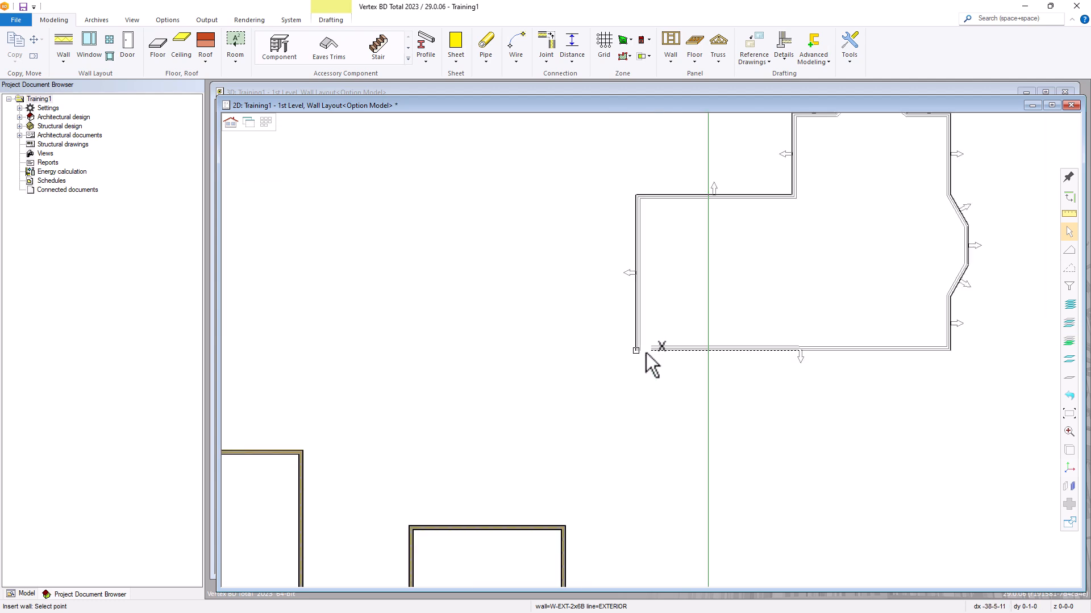
click(632, 352)
scroll(647, 335, up, 3)
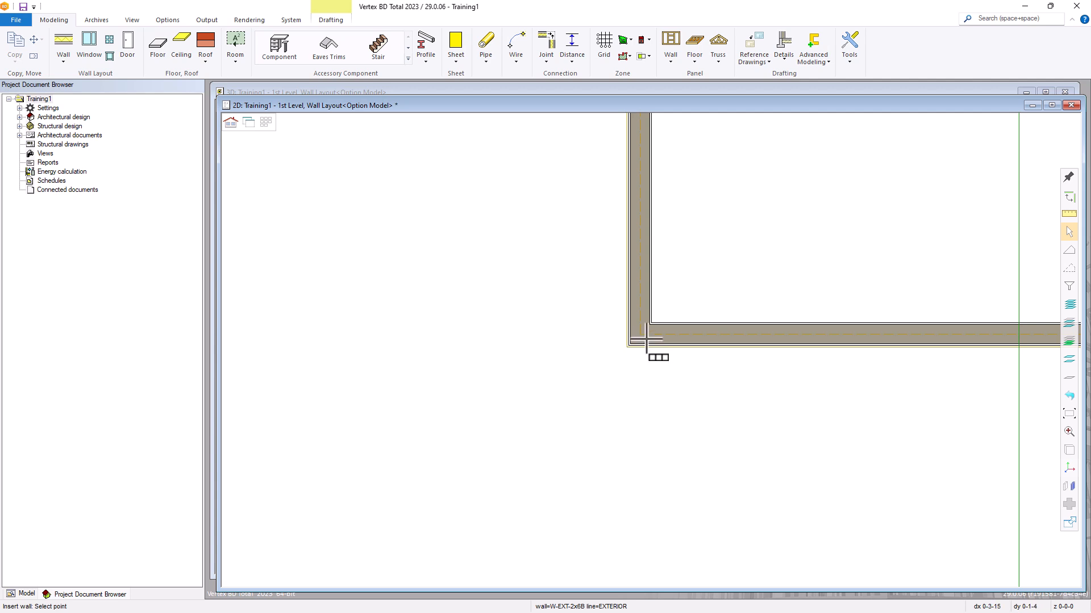
scroll(641, 338, up, 4)
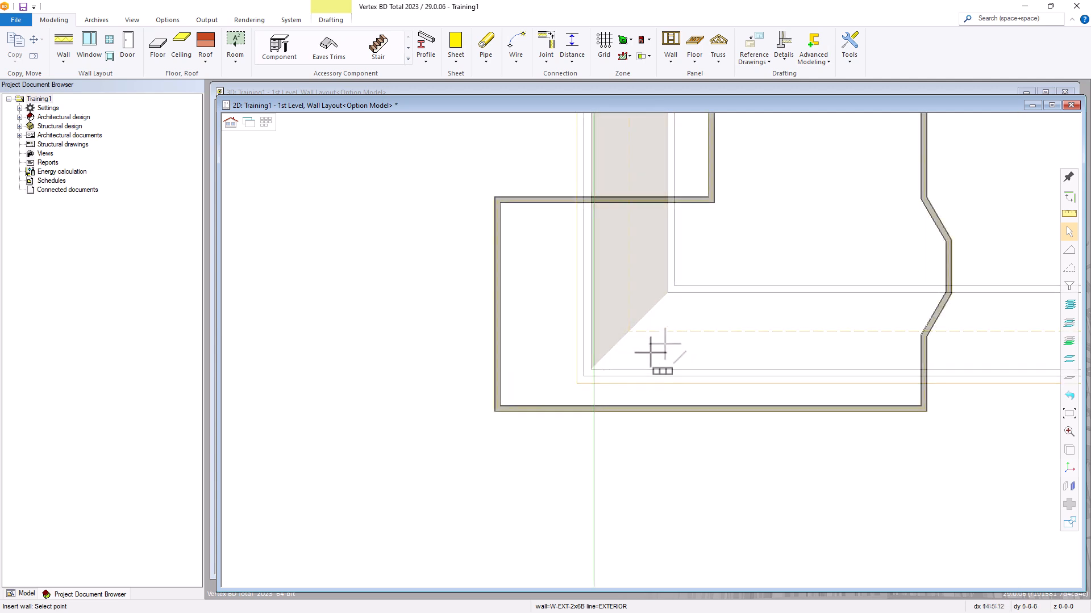
key(Escape)
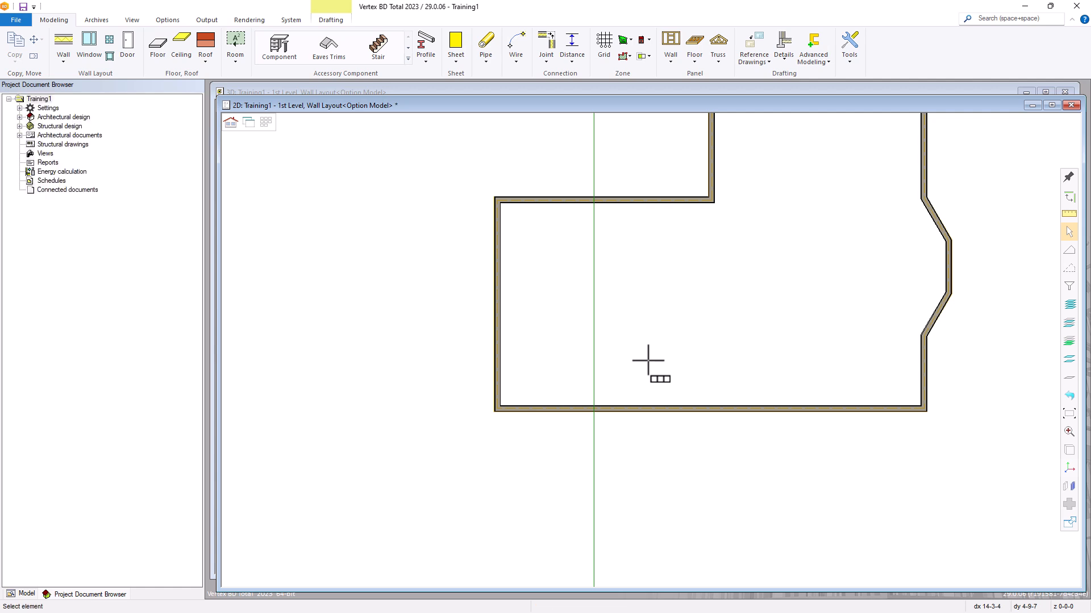
- Measure the length and X/Y projections of the side bay's upper angled wall along its outer face
scroll(653, 359, down, 2)
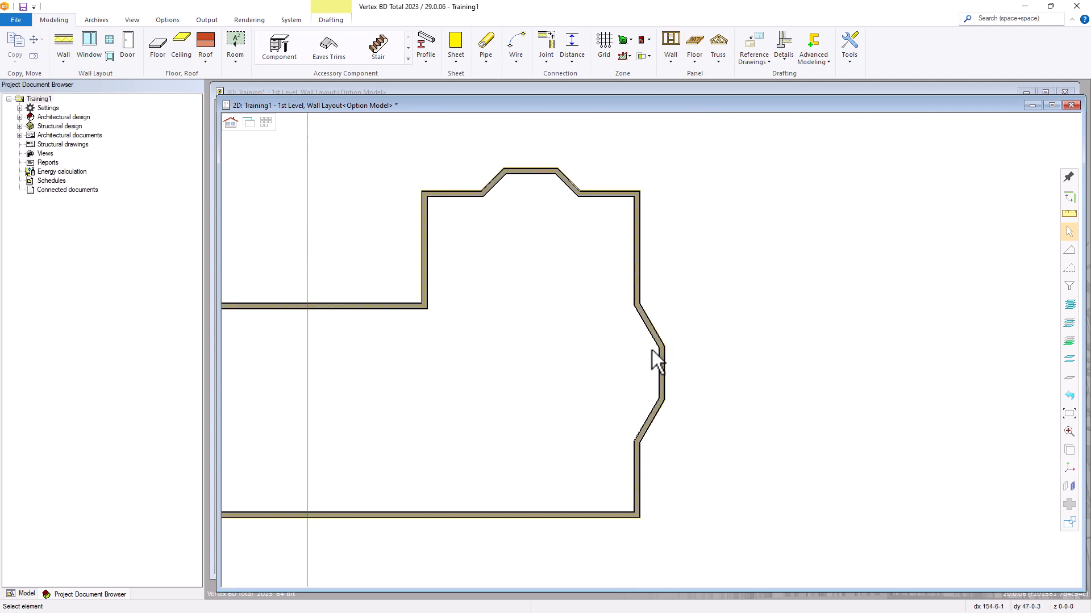
scroll(659, 357, up, 4)
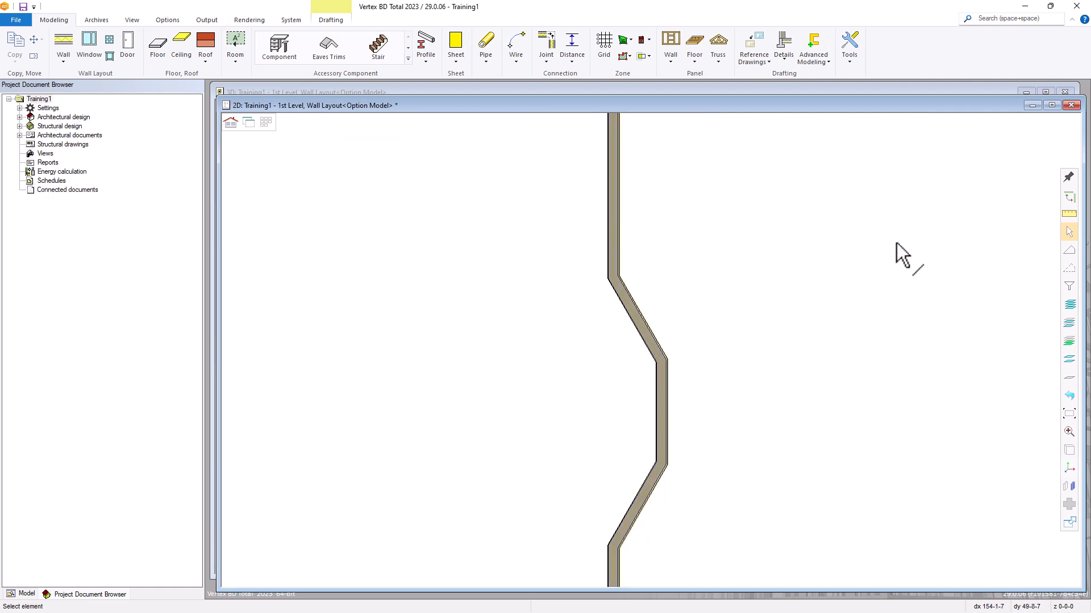
click(1070, 220)
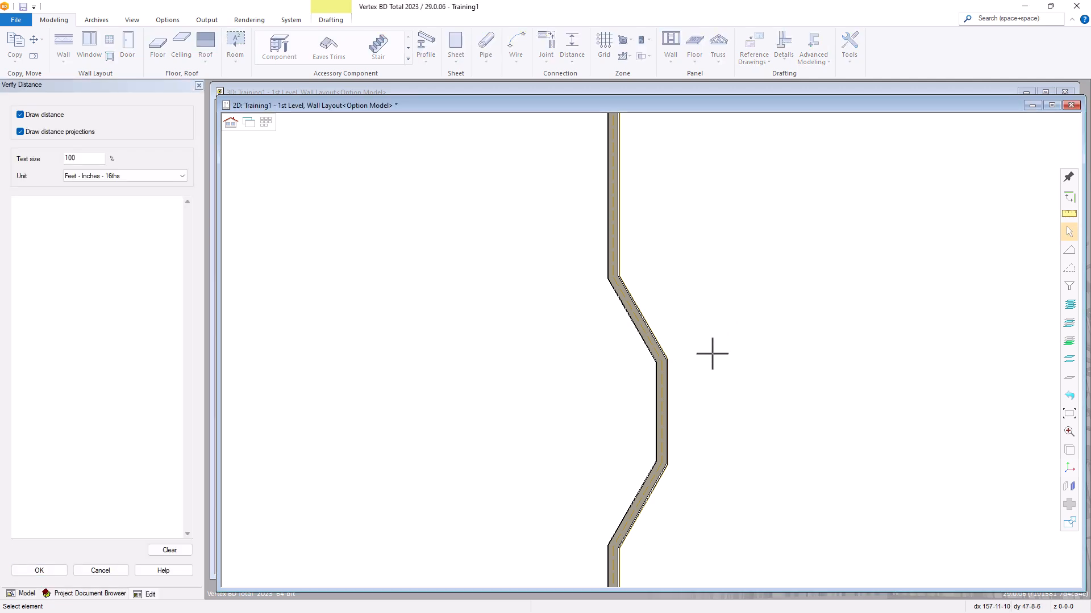
scroll(702, 354, up, 1)
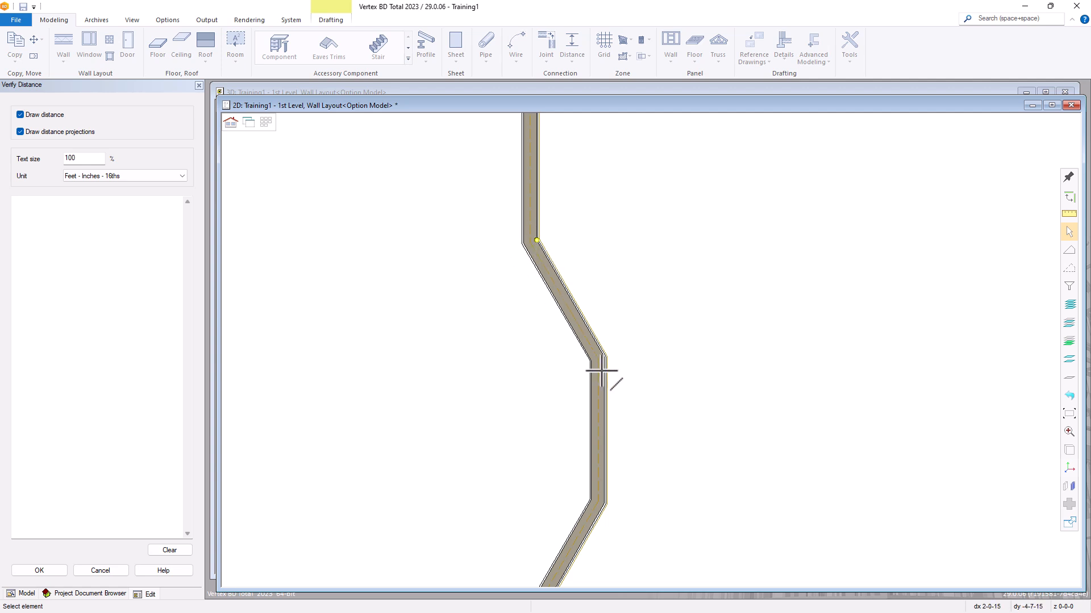
scroll(599, 369, up, 2)
scroll(659, 330, down, 1)
click(661, 339)
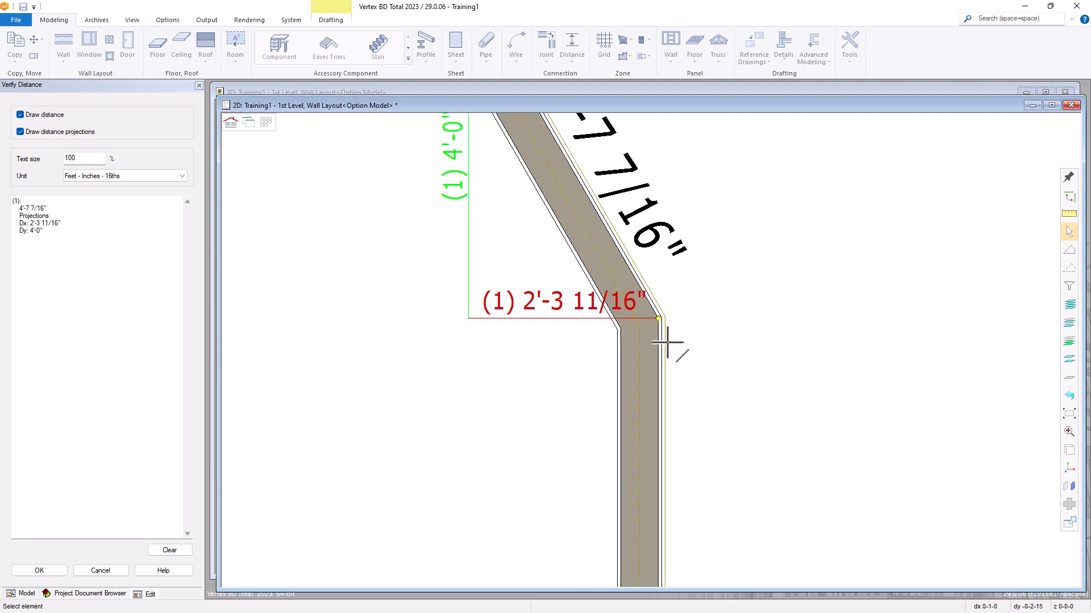
scroll(653, 349, down, 2)
scroll(653, 354, up, 1)
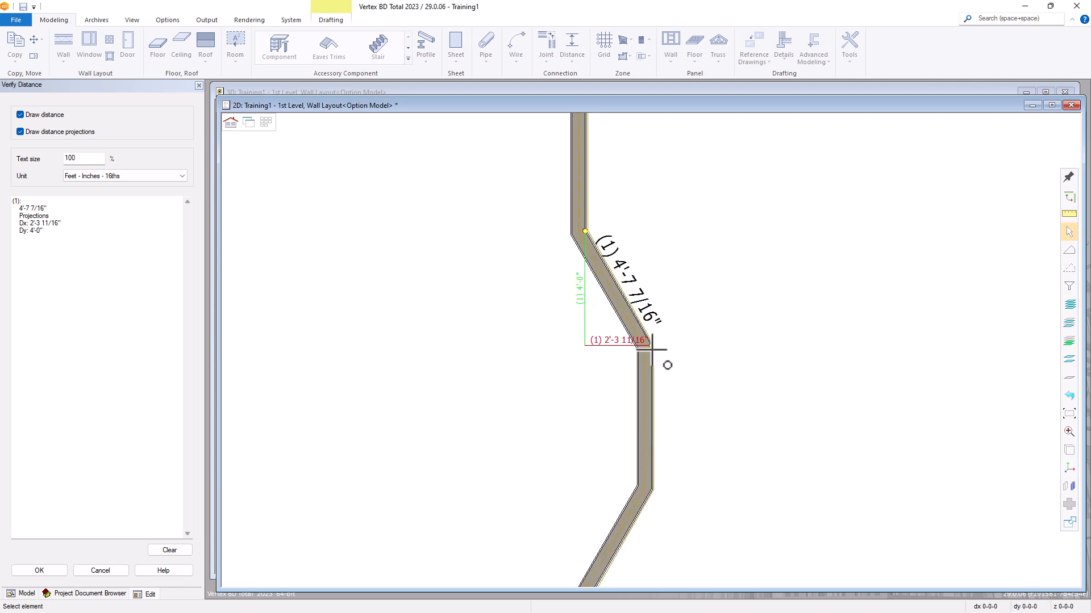
scroll(586, 319, up, 1)
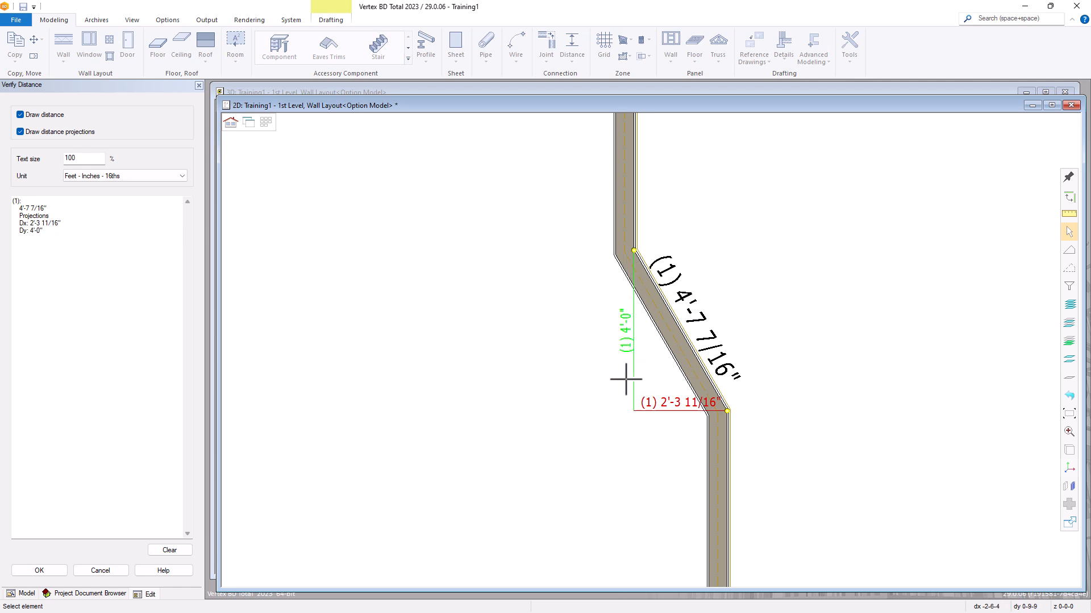
key(Escape)
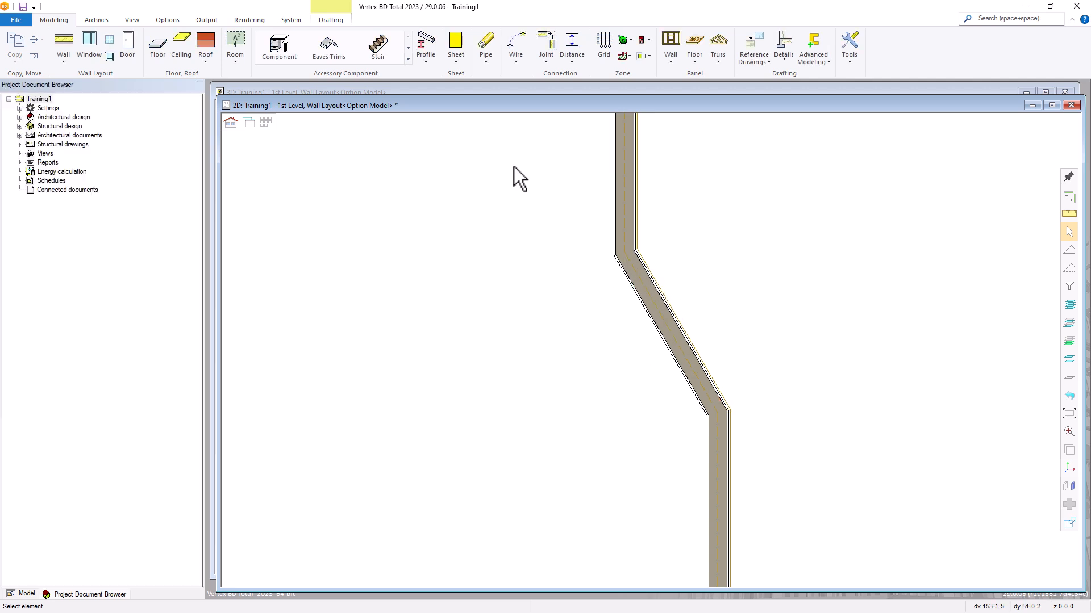
- Dimension the angle between the vertical wall and the side bay's upper angled segment, and delete that dimension again
click(334, 21)
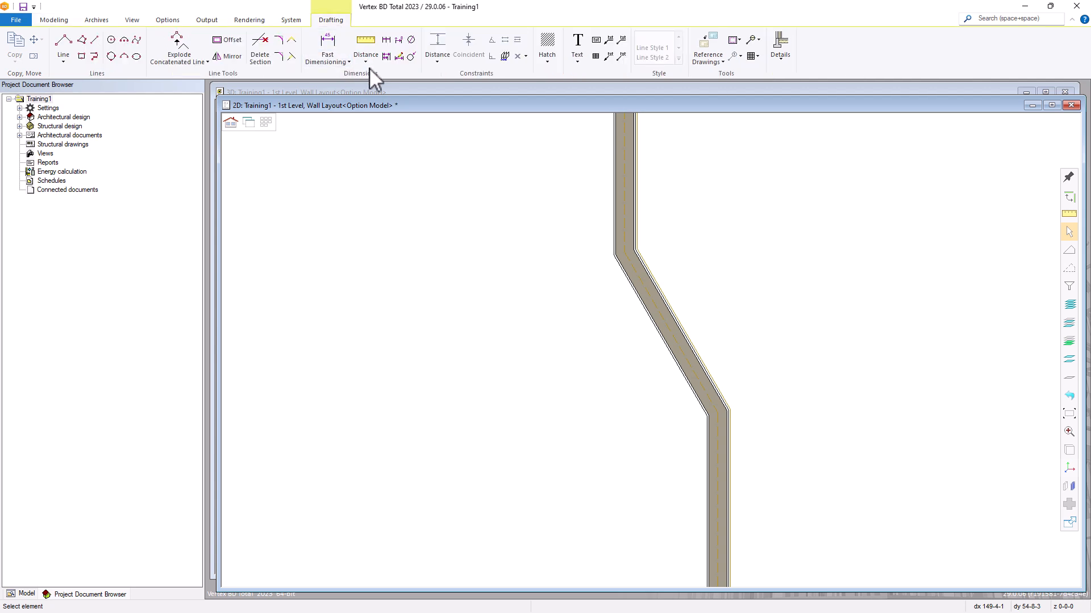
click(335, 59)
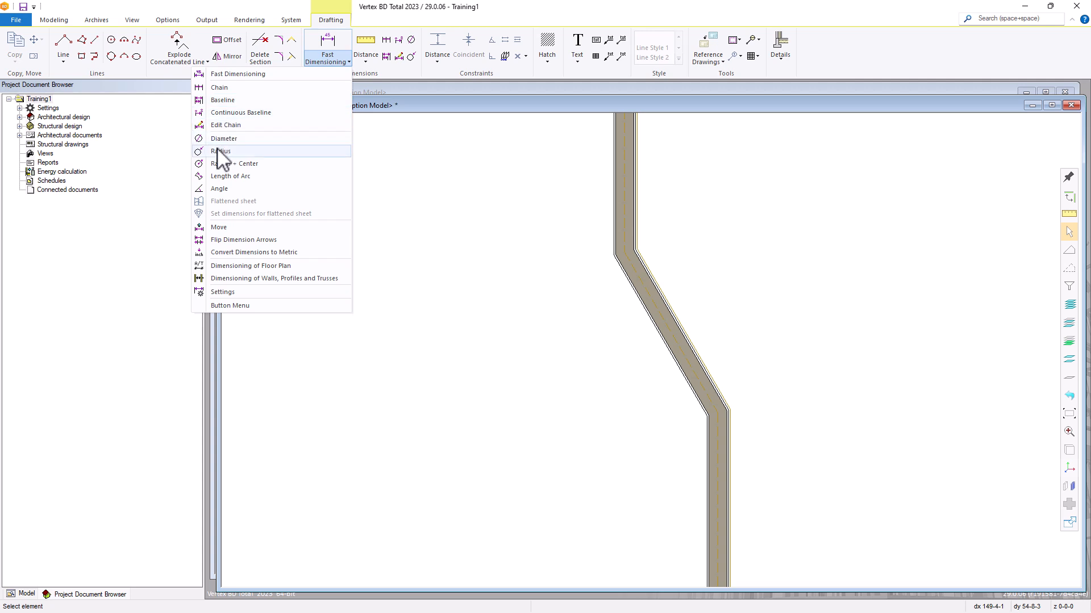
click(221, 189)
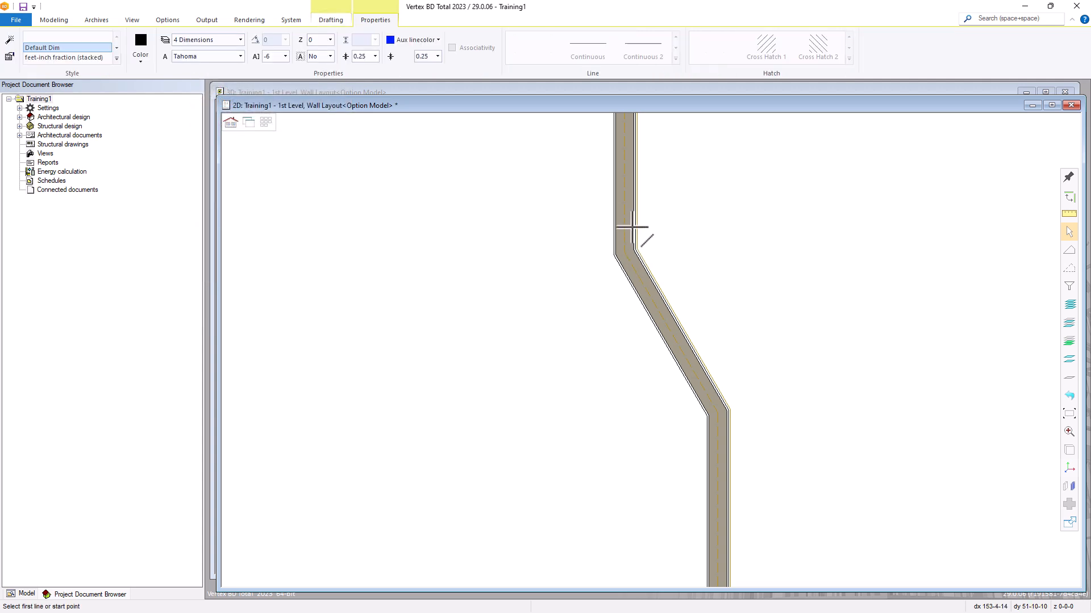
click(635, 234)
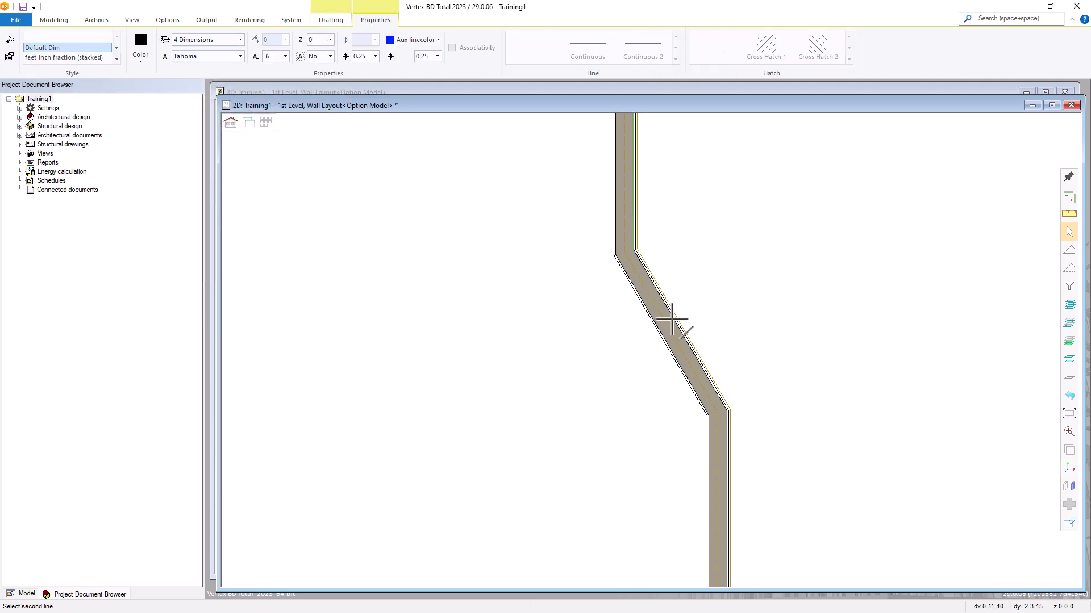
click(672, 320)
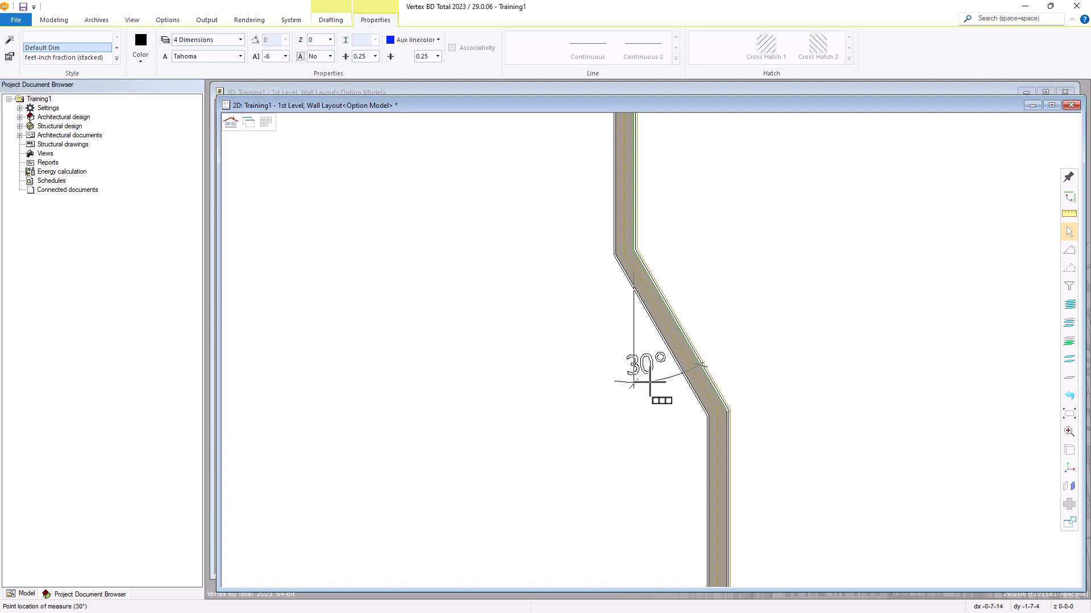
click(665, 389)
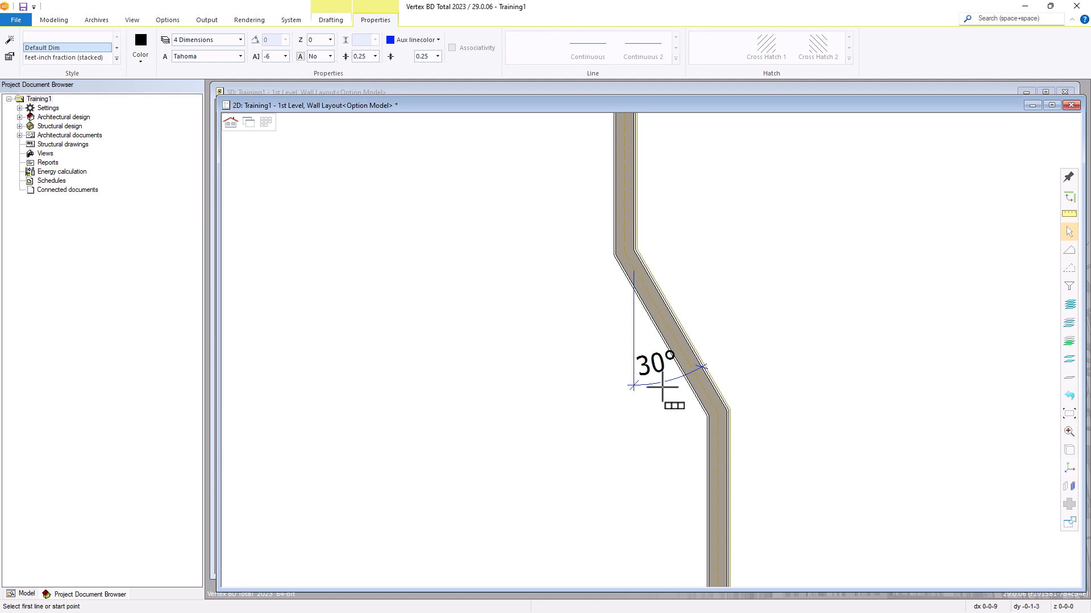
key(Escape)
click(660, 384)
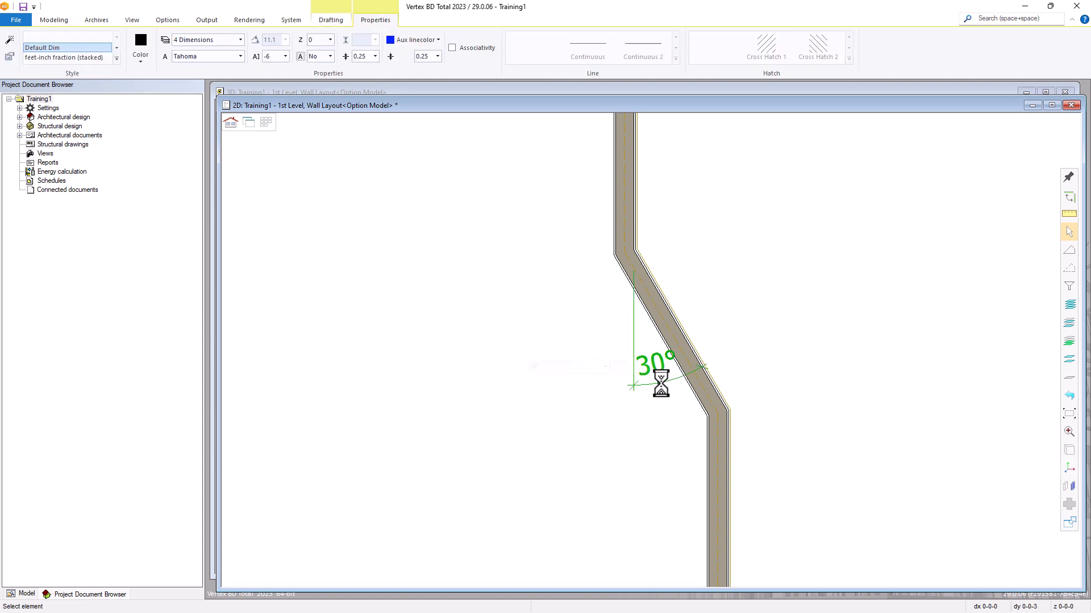
key(Delete)
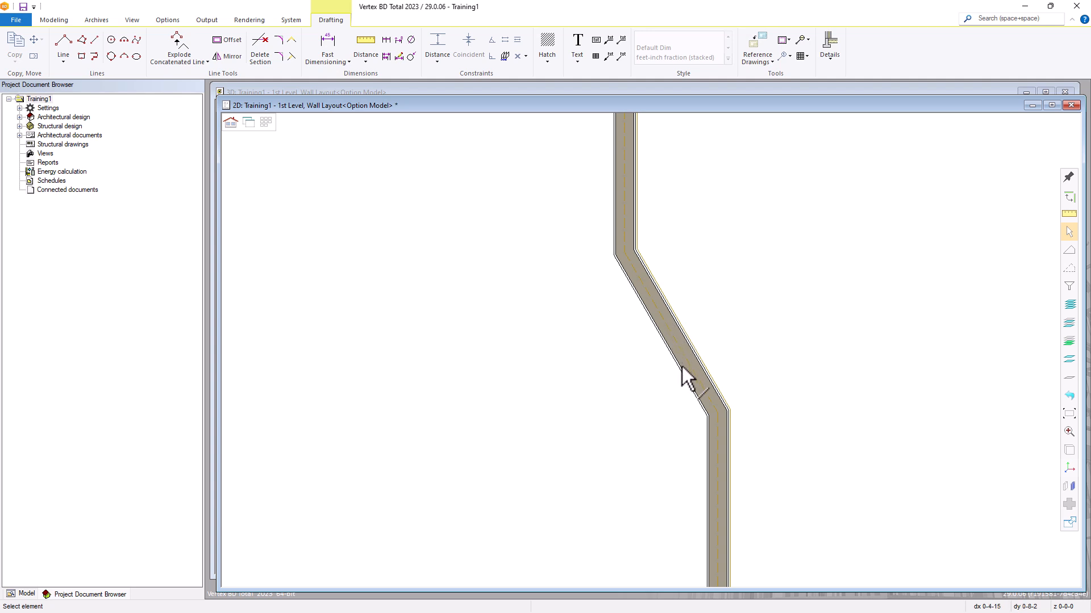
- Start inserting a wall of type 2x4 Int Bearing from the framed walls of the interior wall library
scroll(687, 391, down, 2)
scroll(687, 391, down, 5)
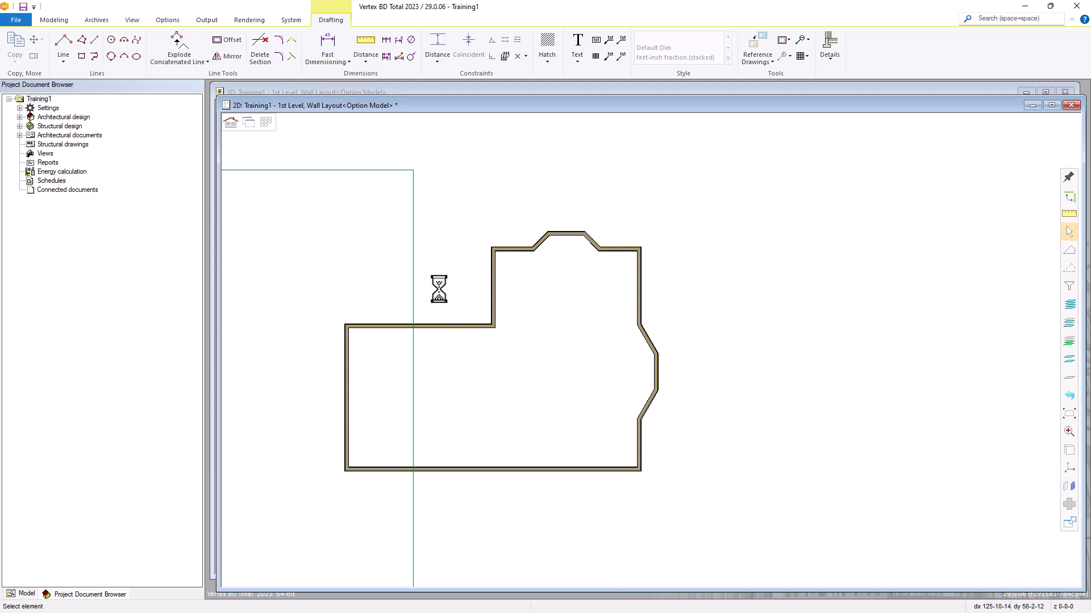
click(57, 21)
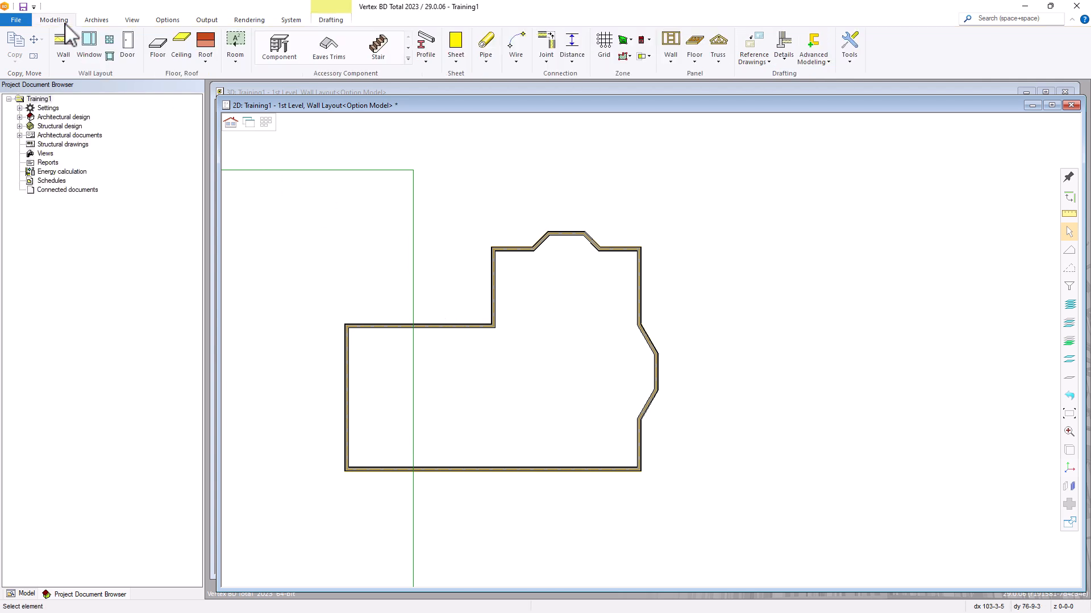
click(64, 46)
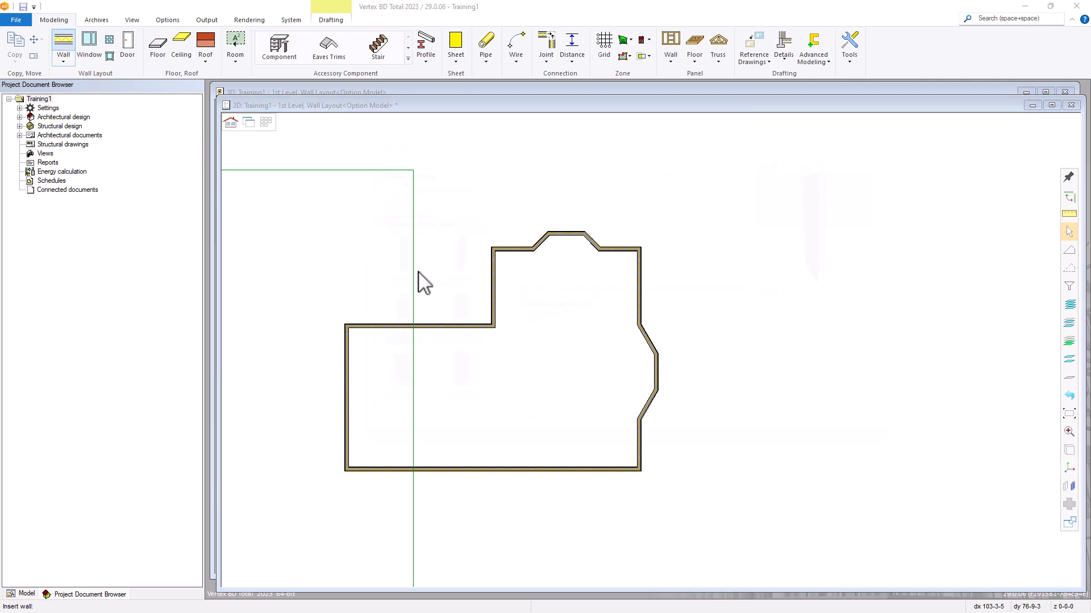
click(332, 156)
click(333, 167)
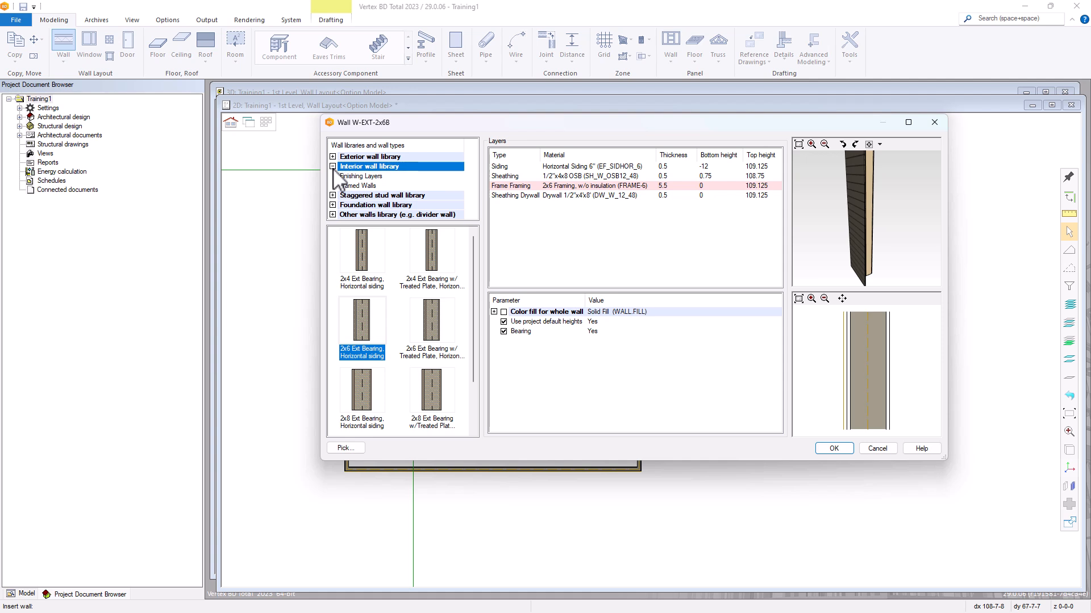
click(358, 187)
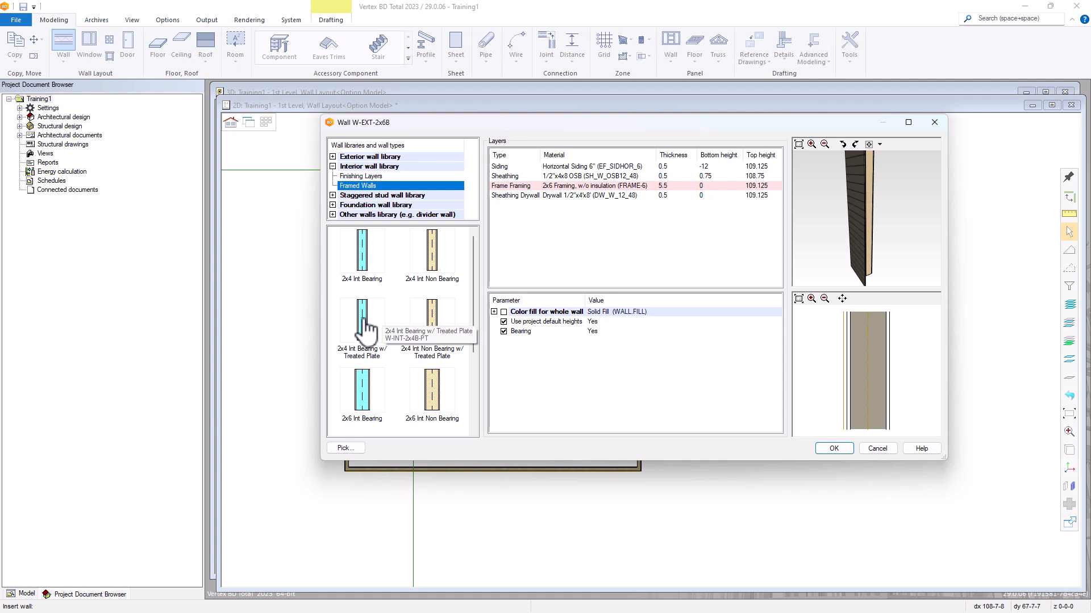
double_click(364, 253)
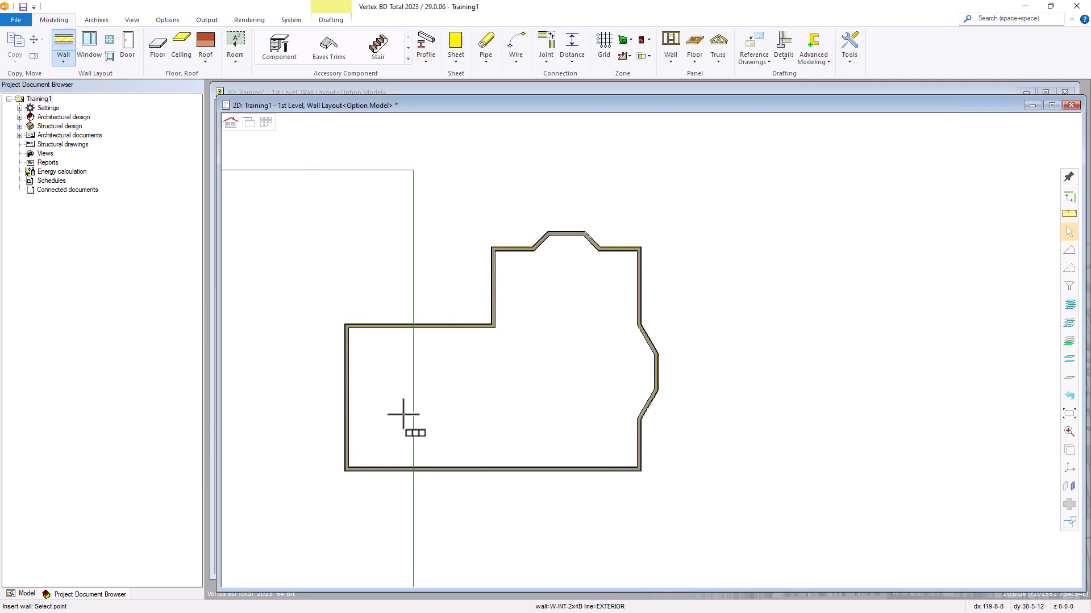
- Start the interior wall at the midpoint of the inner face of the outline's leftmost exterior wall
scroll(406, 414, up, 2)
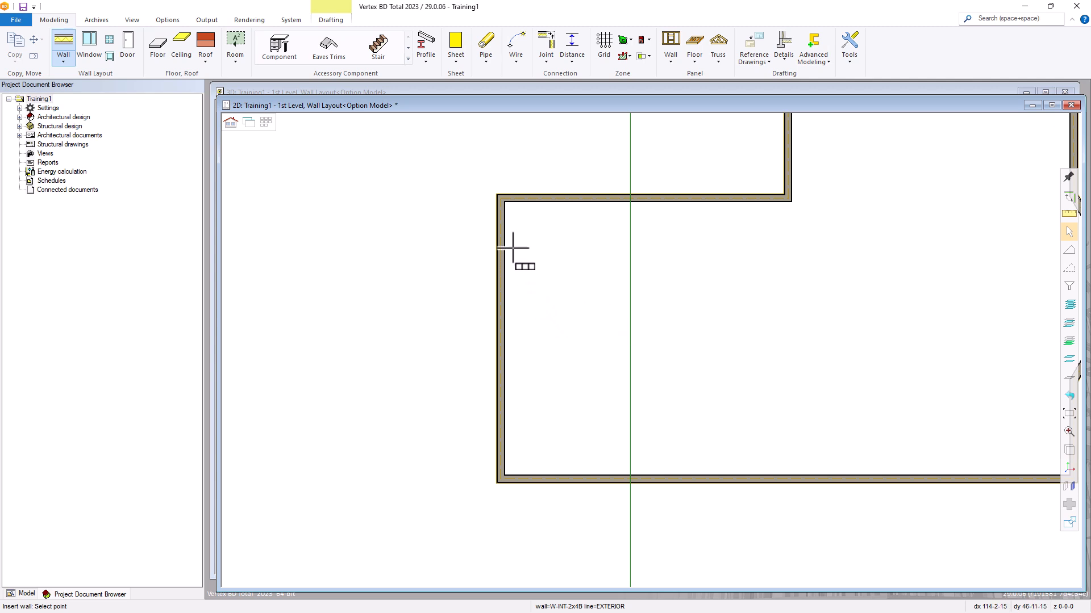
right_click(536, 295)
mouse_move(588, 302)
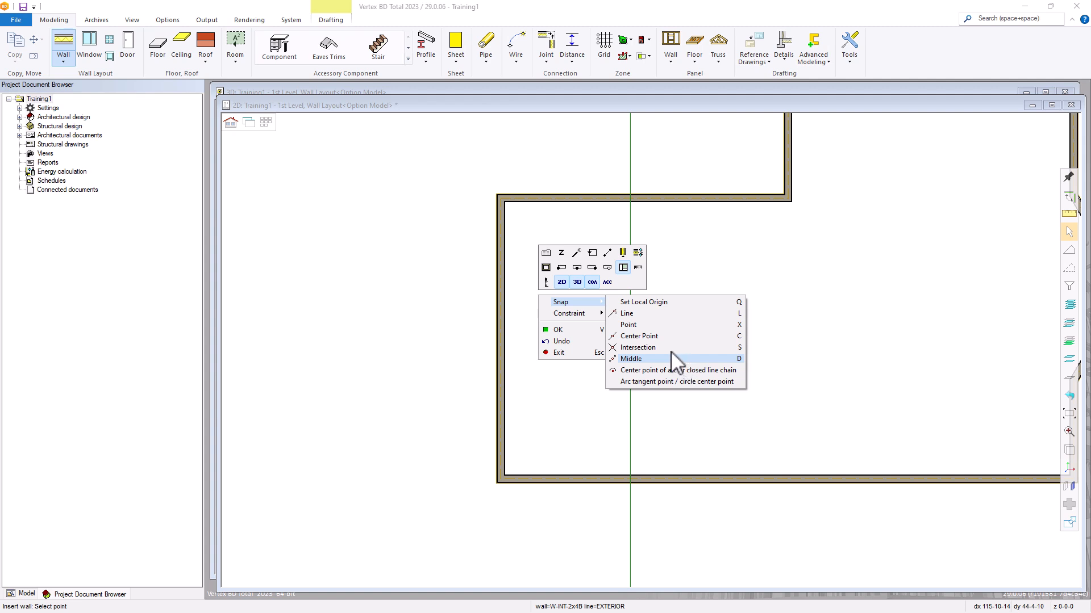
key(Escape)
key(Escape)
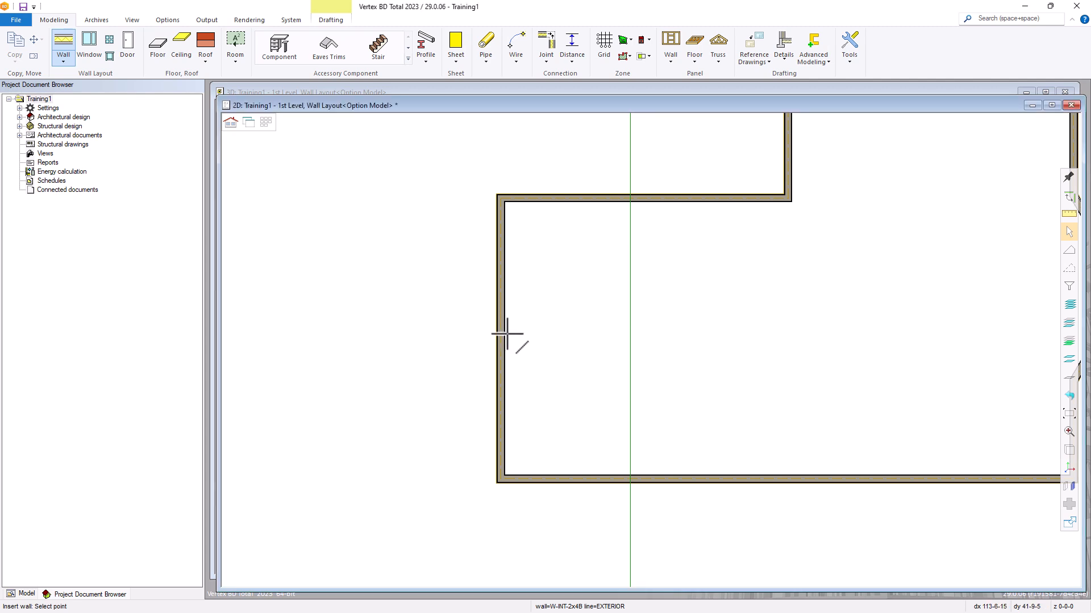
scroll(506, 342, up, 2)
scroll(652, 350, down, 1)
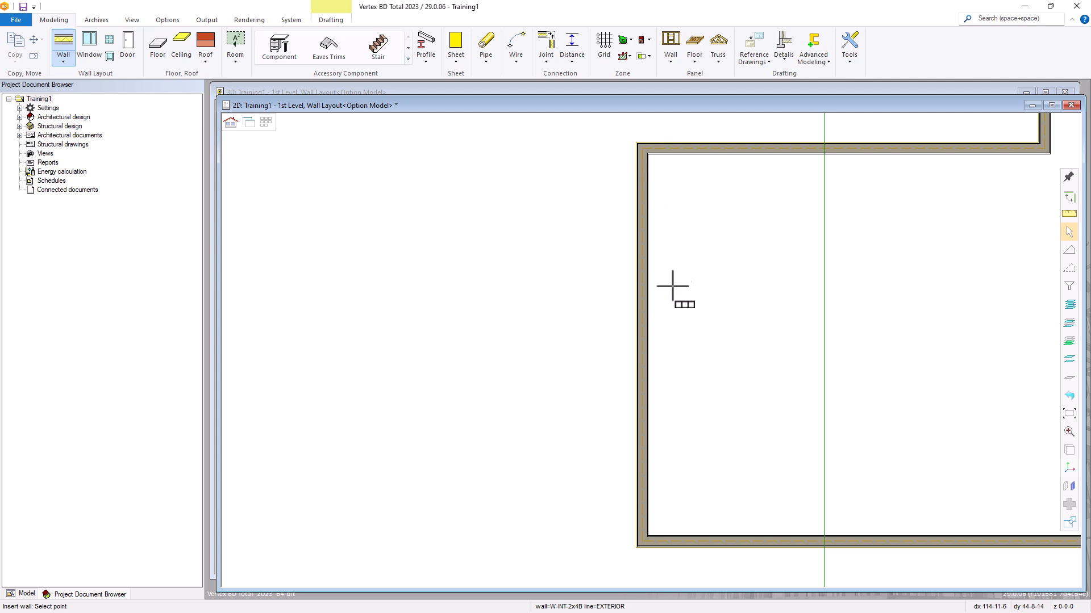
click(646, 346)
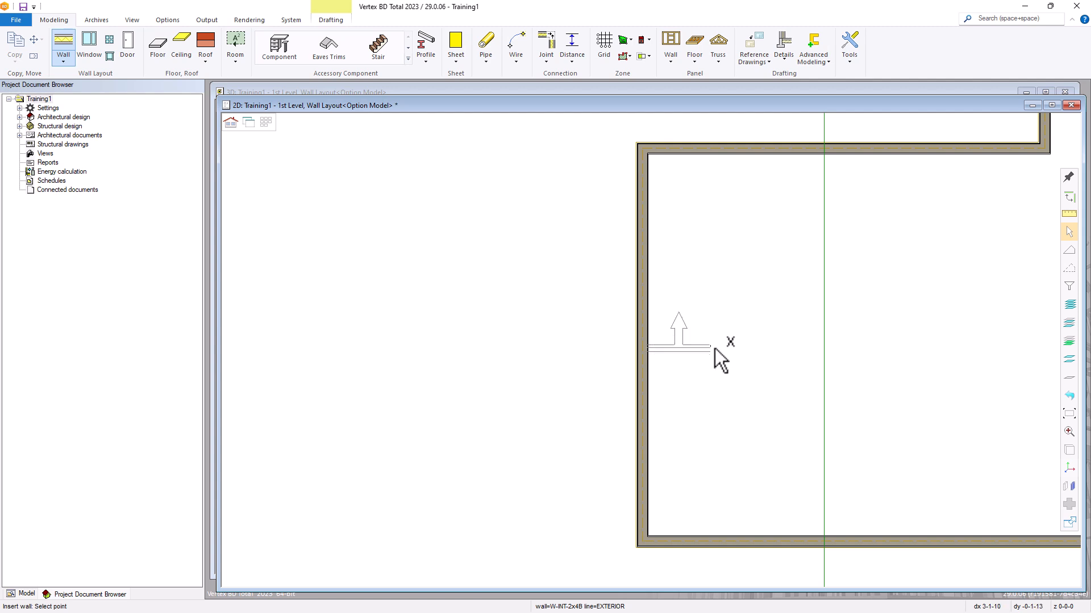
- Switch the interior wall's placement line from the exterior face to the wall's center
scroll(714, 349, up, 5)
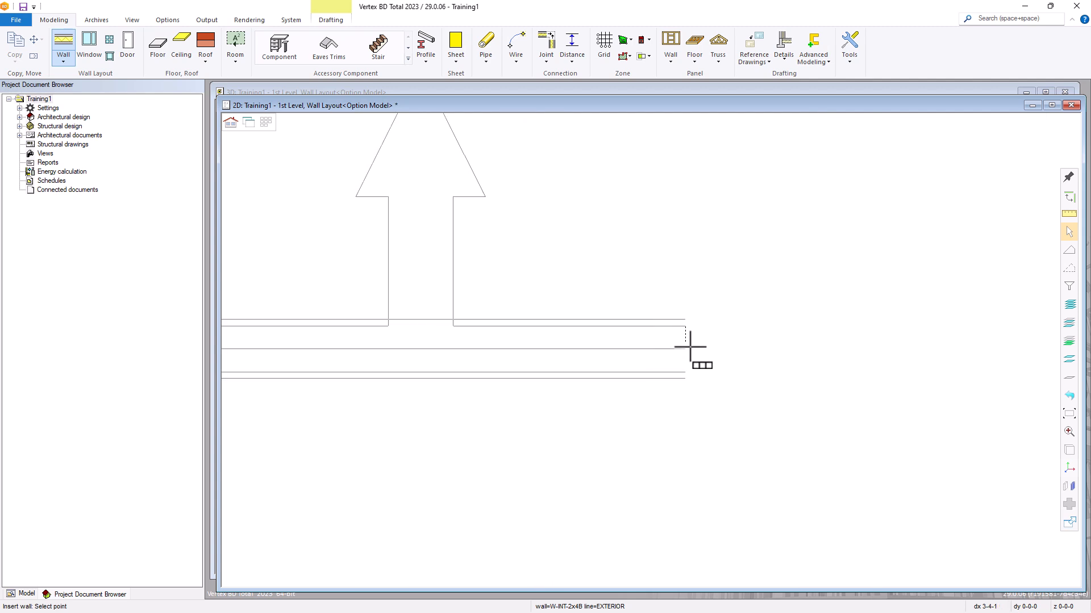
scroll(689, 346, down, 2)
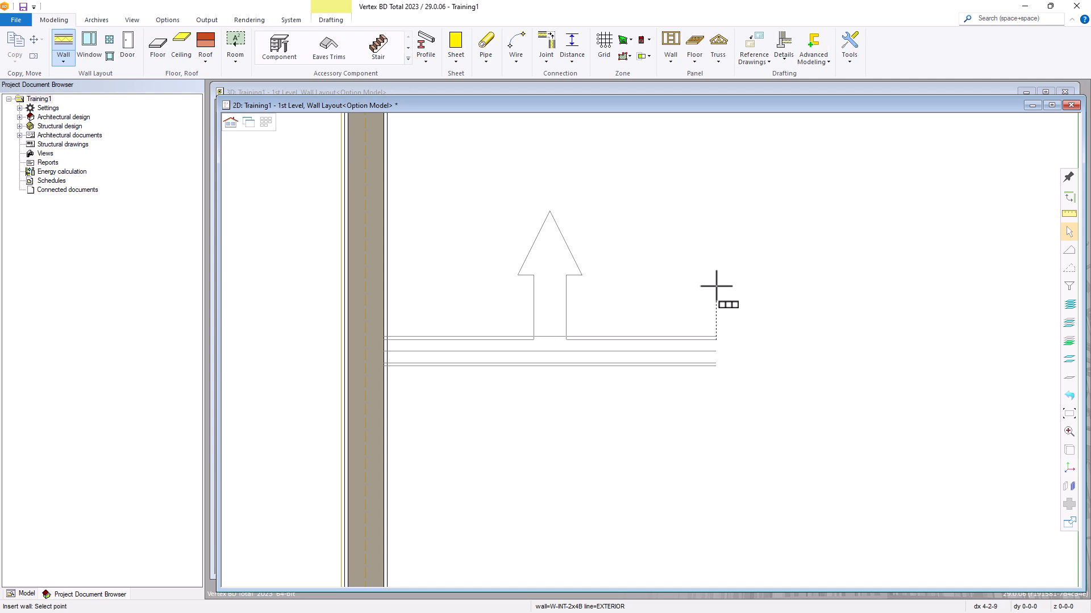
right_click(716, 287)
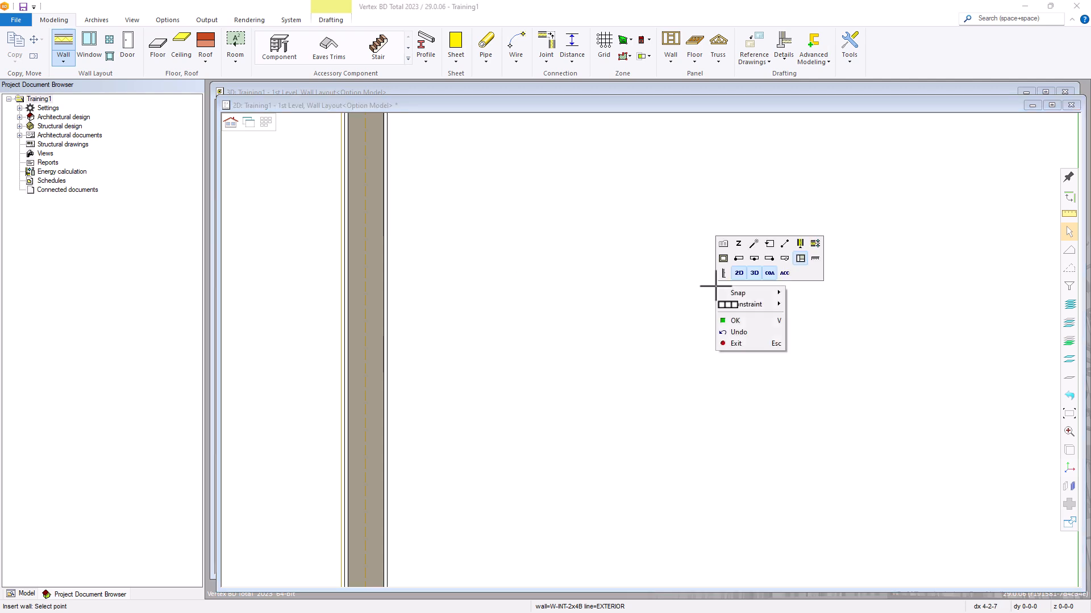
click(755, 259)
click(754, 259)
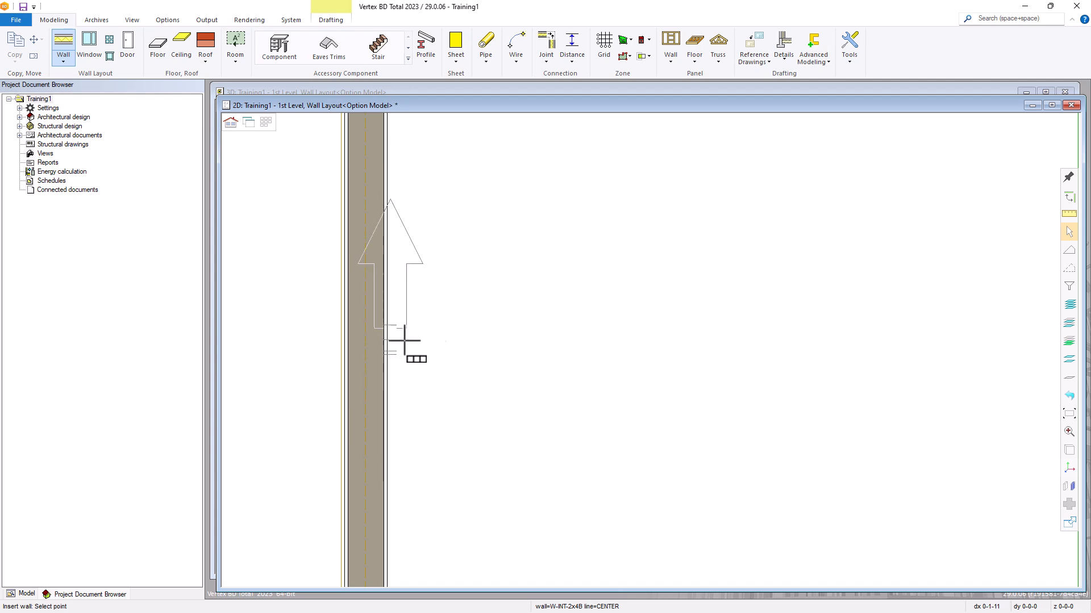
- Draw the 2x4 bearing wall horizontally to line up with the outline's re-entrant corner, and turn it down to the bottom exterior wall's inner face
scroll(656, 372, down, 4)
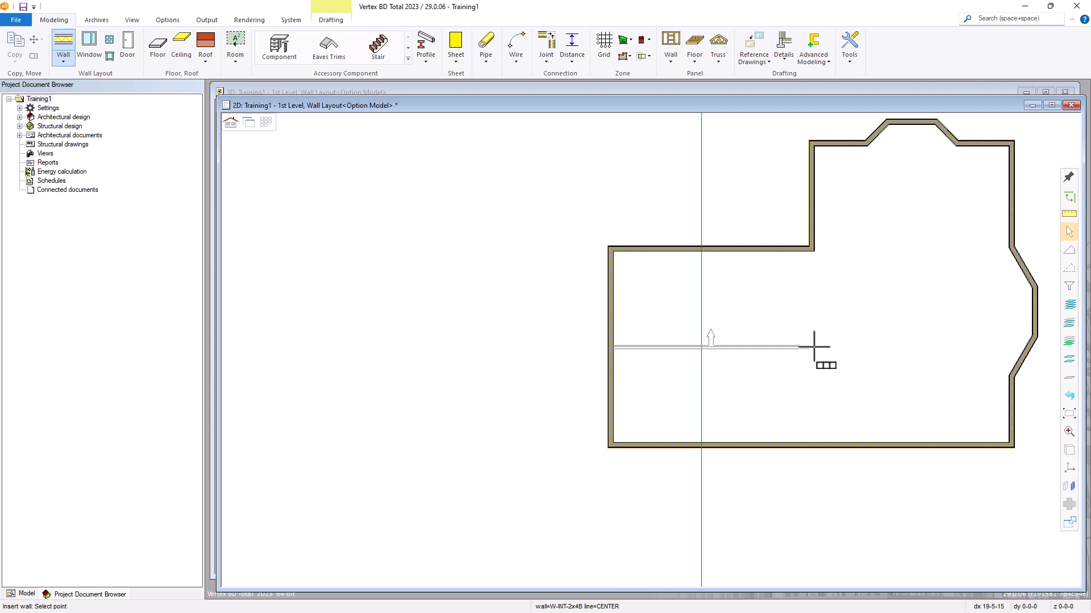
scroll(820, 262, up, 3)
scroll(652, 350, up, 5)
click(590, 234)
scroll(595, 480, down, 5)
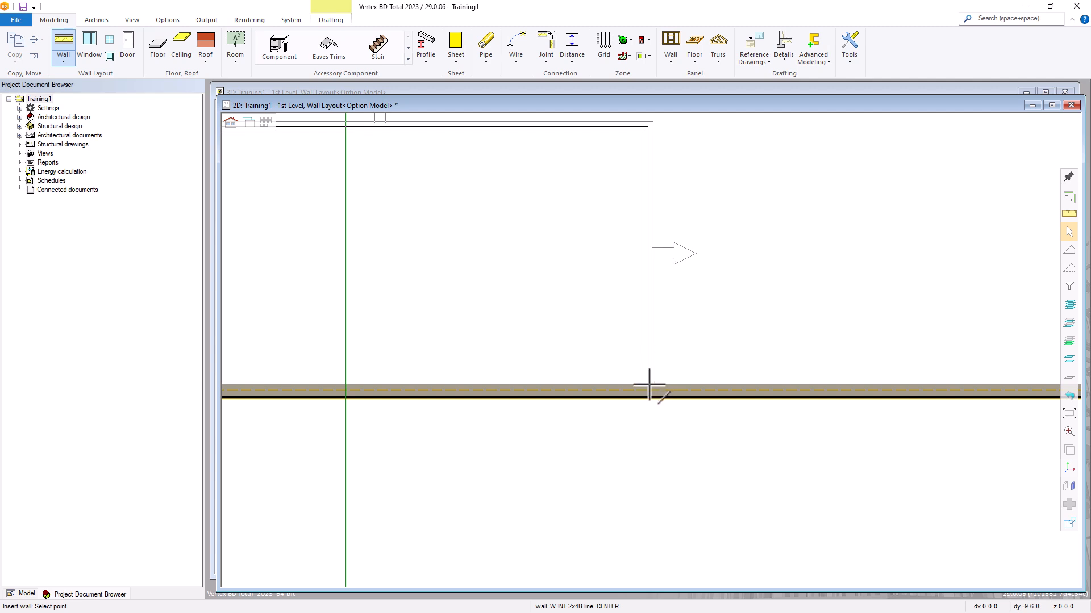
click(649, 386)
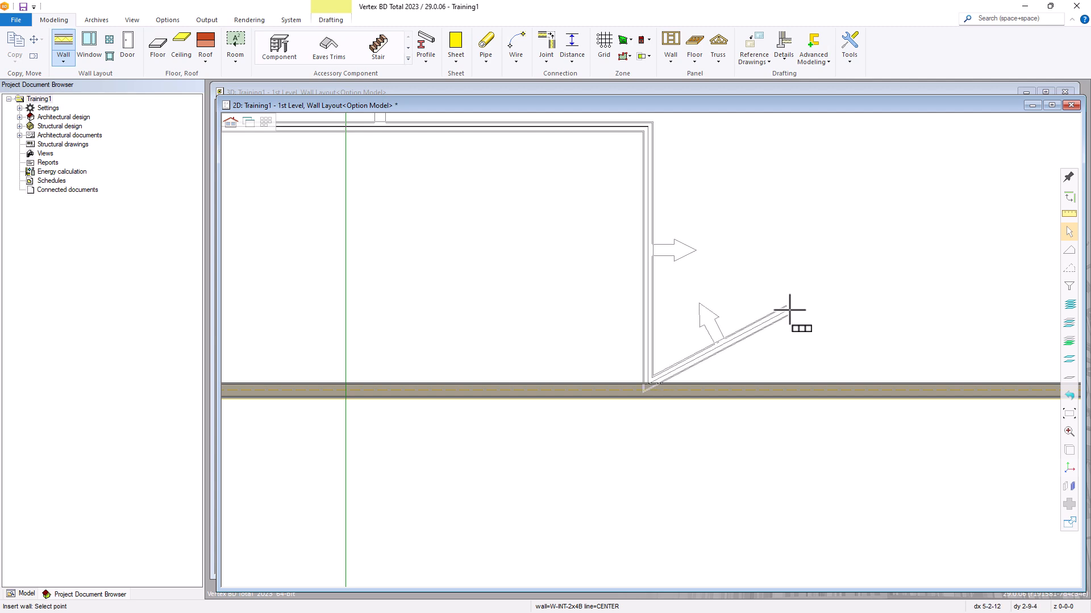
right_click(733, 256)
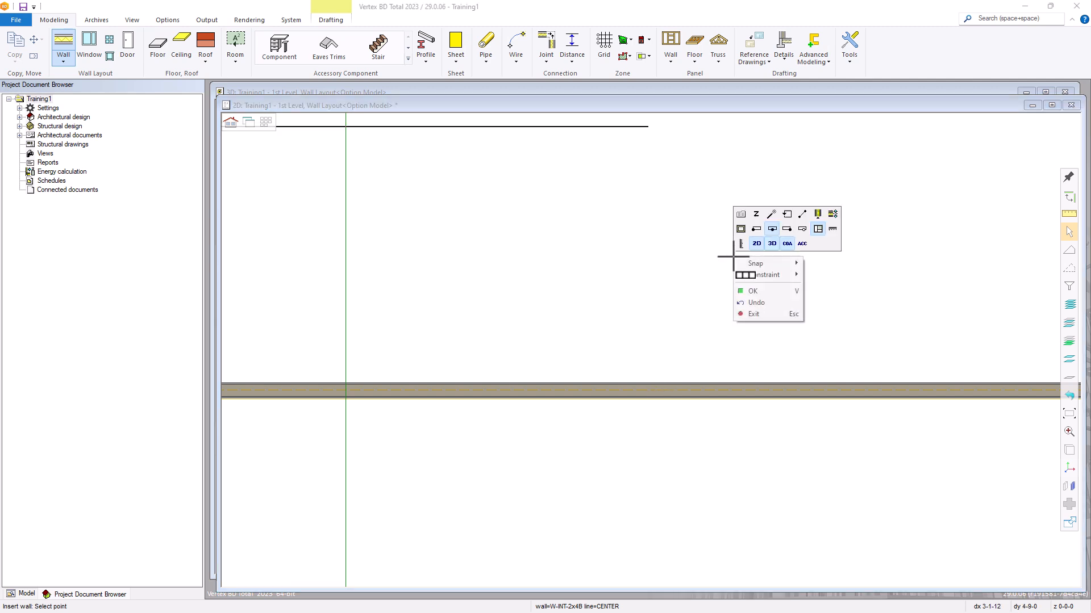
click(780, 292)
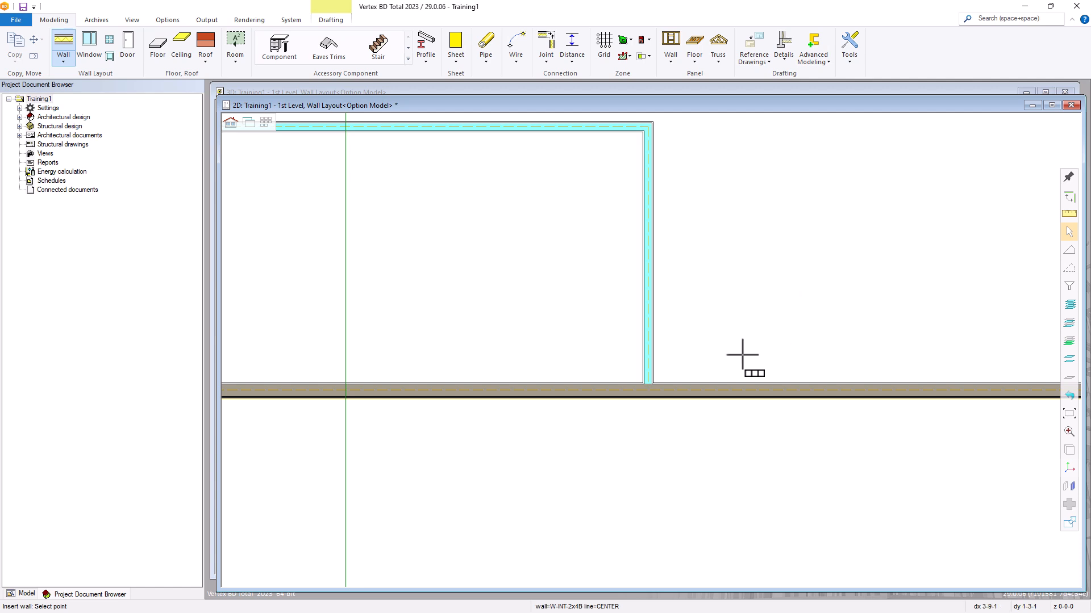
- Start another 2x4 bearing wall on the bottom exterior wall's inner face, 6' from its inside corner with the leftmost exterior wall
scroll(741, 351, down, 2)
scroll(616, 337, down, 1)
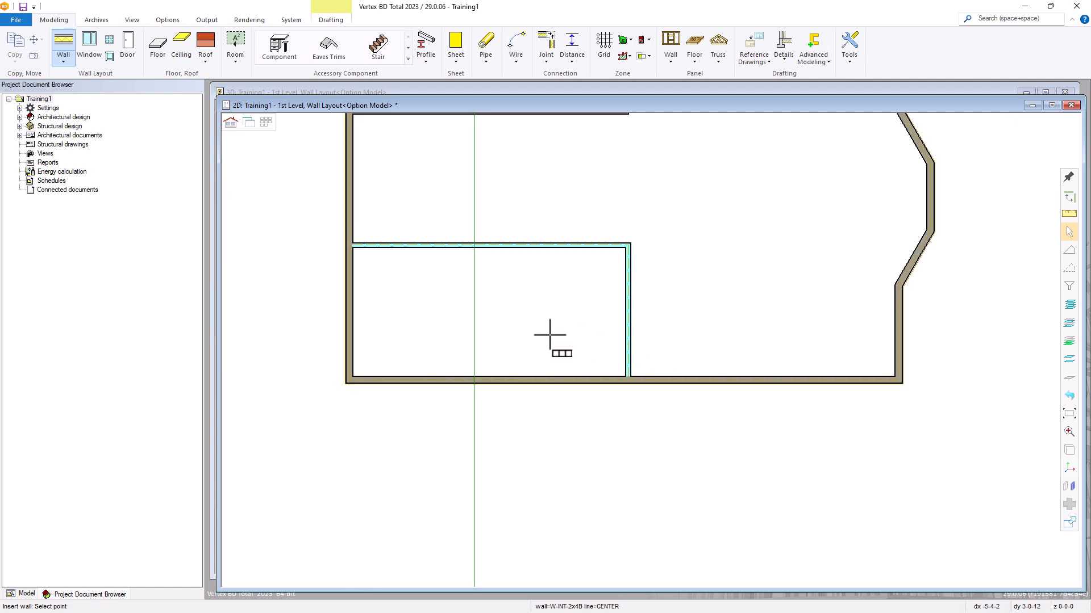
scroll(550, 340, up, 2)
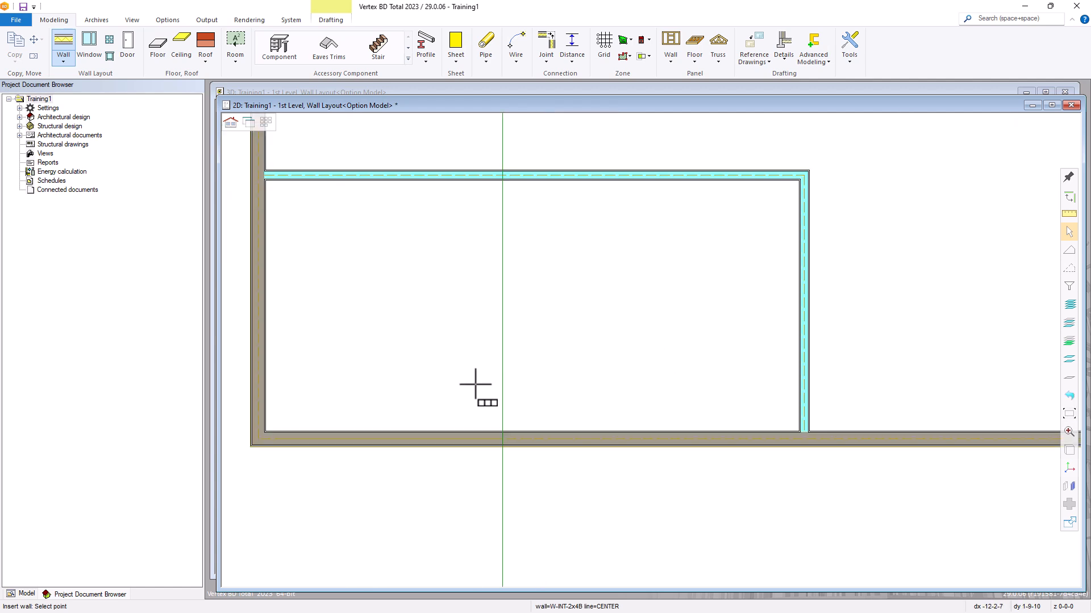
middle_drag(475, 385, 626, 361)
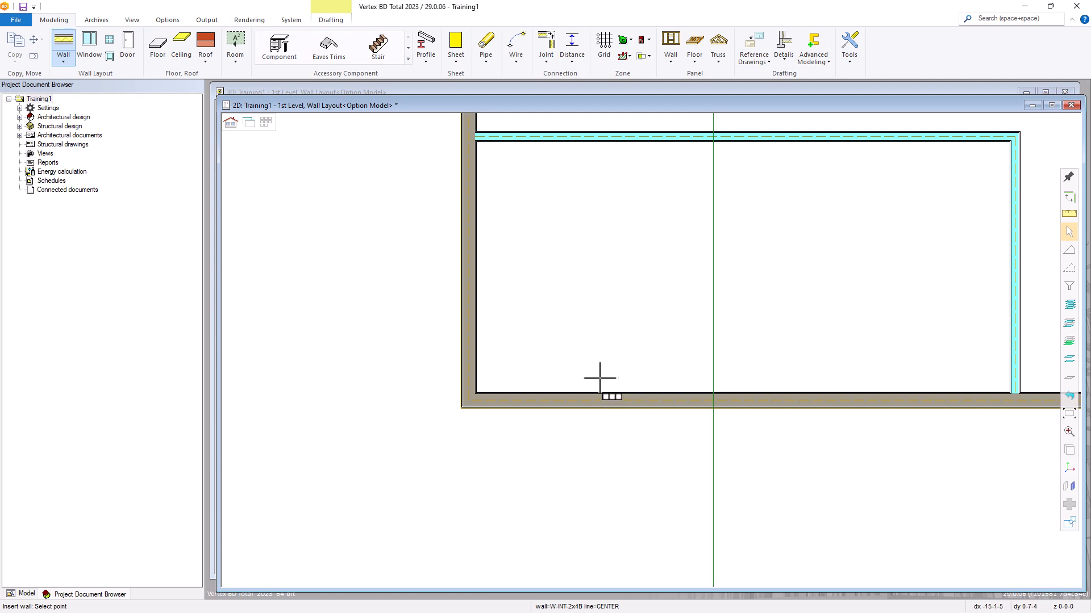
scroll(559, 401, up, 1)
scroll(670, 353, up, 2)
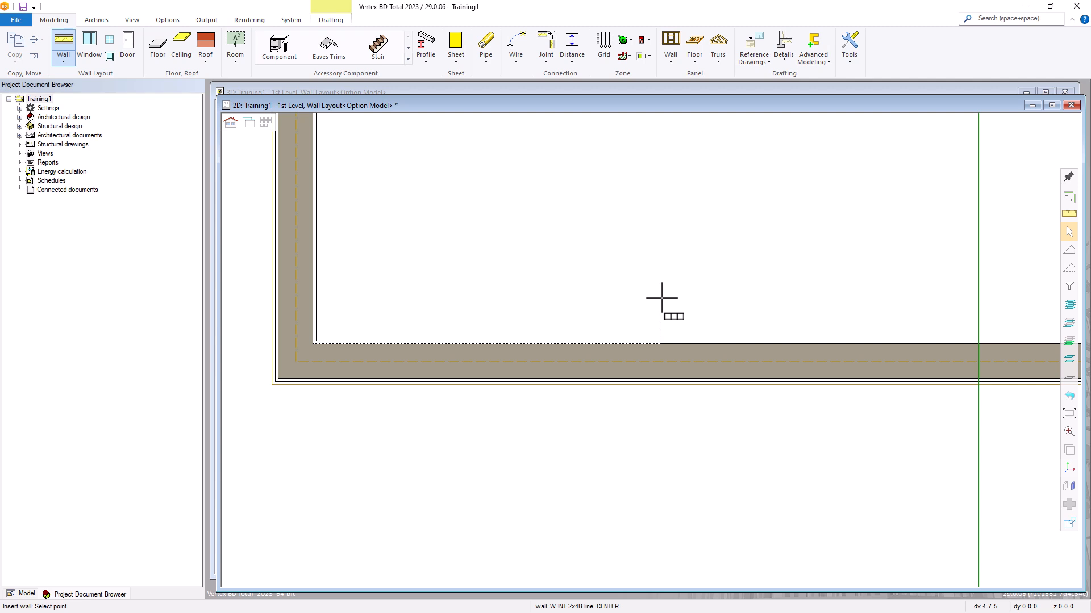
text(6')
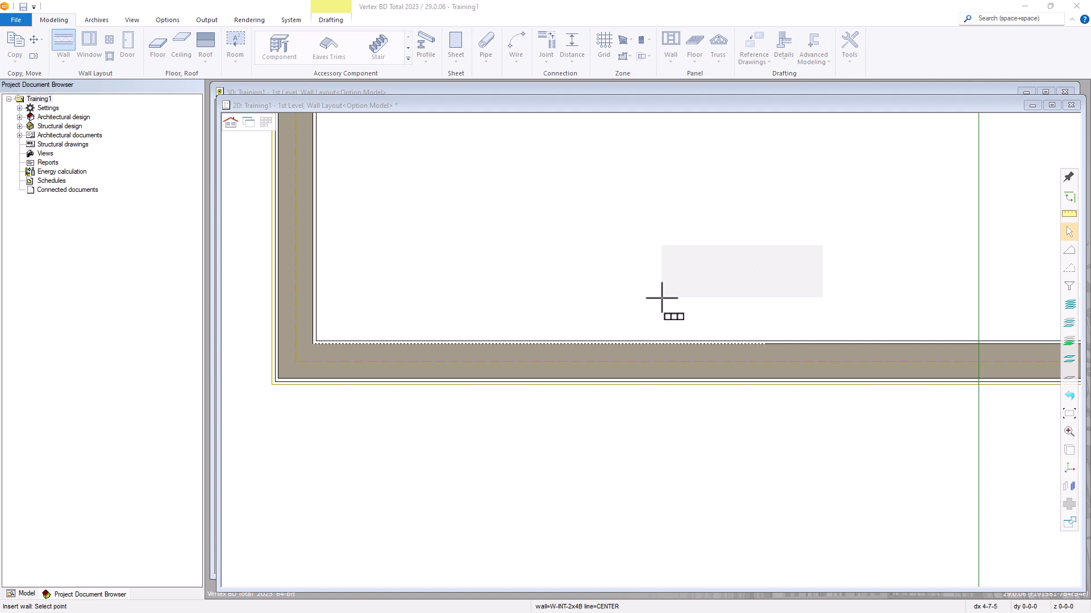
key(Return)
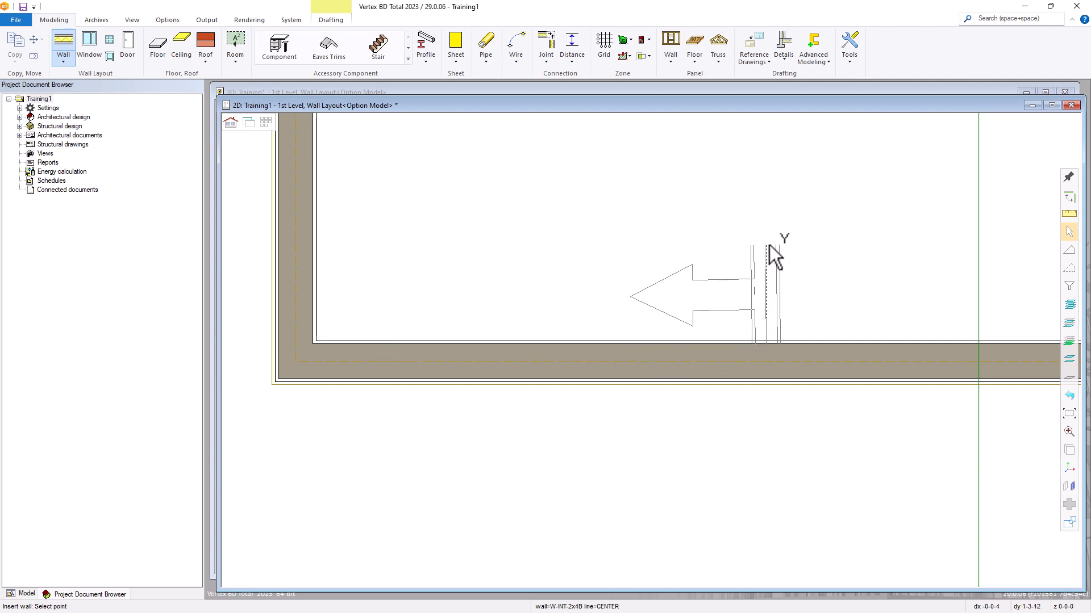
- Run this wall straight up to the horizontal interior wall and finish it there
scroll(769, 244, down, 2)
scroll(670, 288, up, 1)
scroll(653, 321, up, 1)
scroll(615, 331, down, 1)
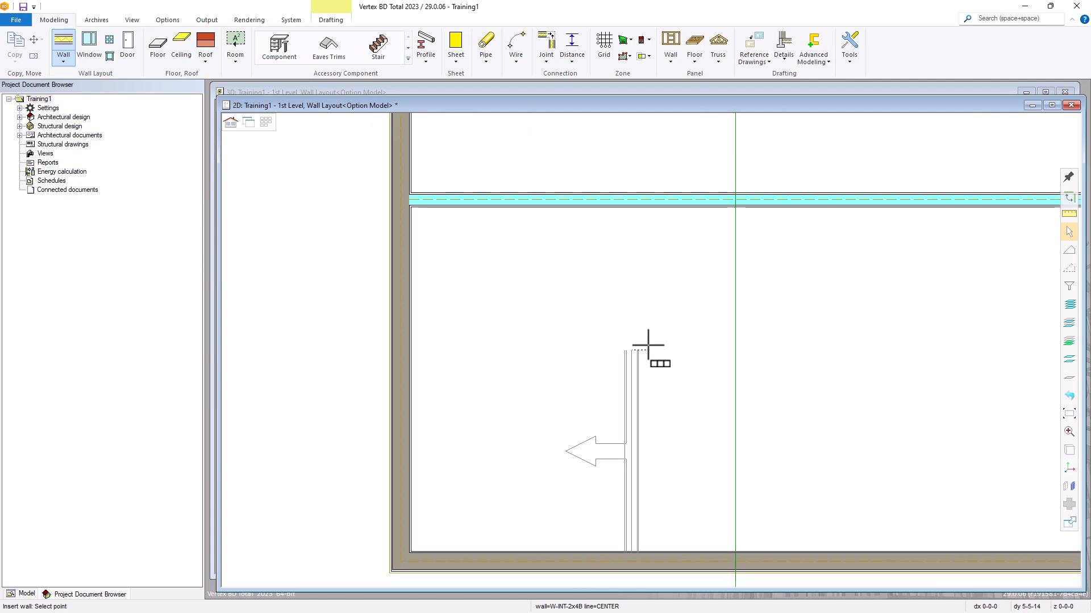
click(632, 202)
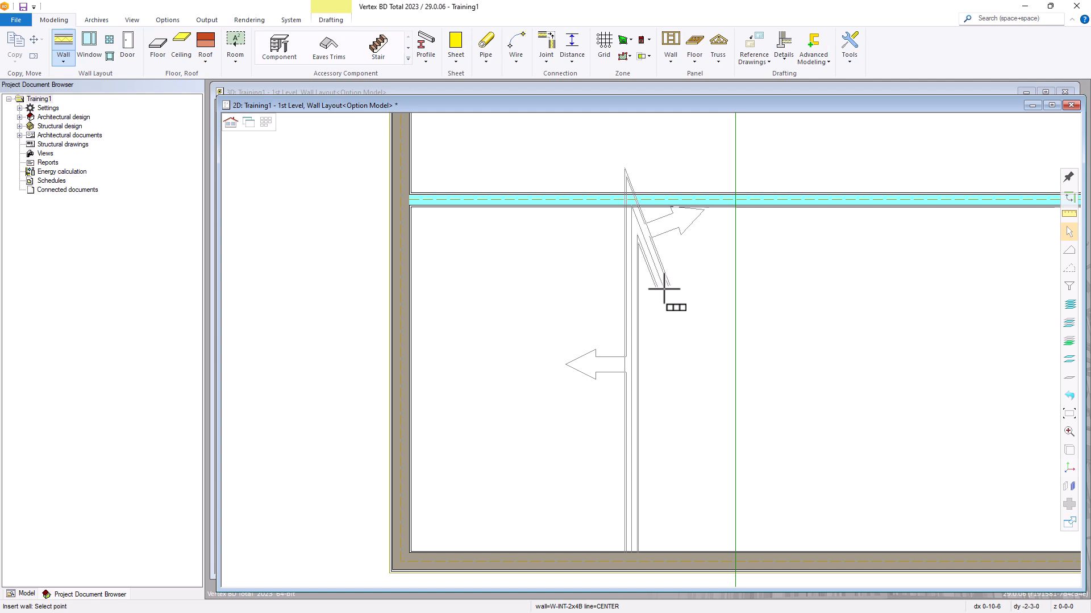
middle_click(664, 291)
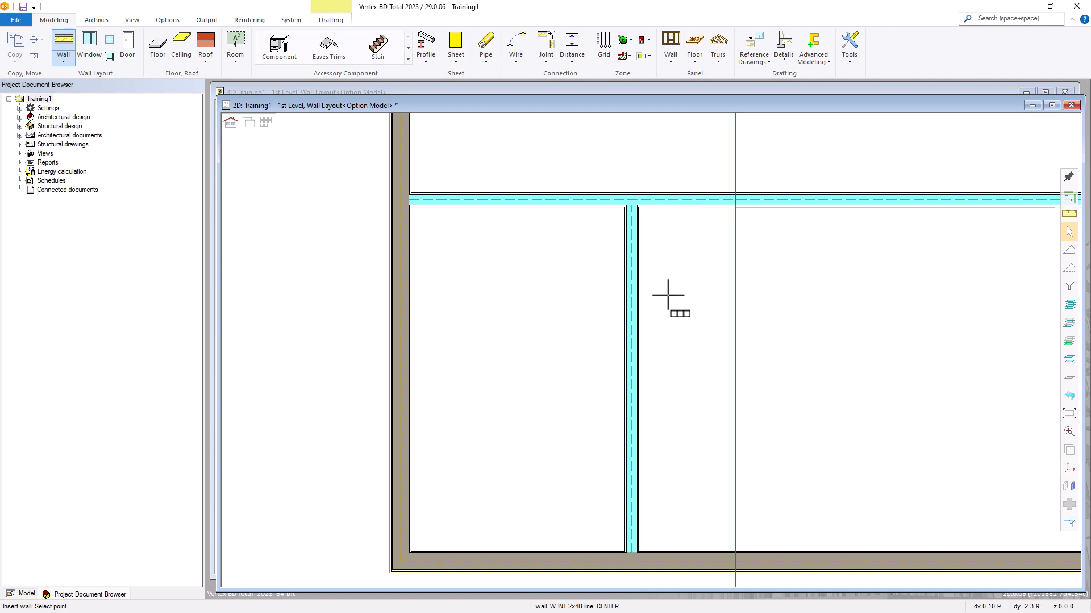
- Start the next bearing wall on the bottom exterior wall's inner face, 6' to the right of the vertical interior wall just placed
scroll(741, 446, down, 1)
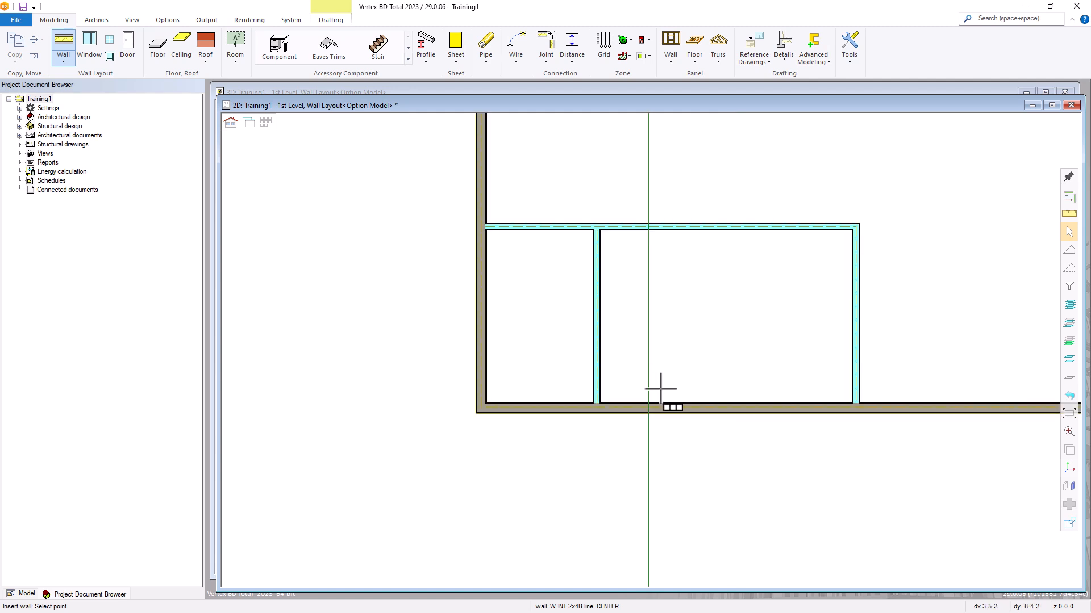
scroll(658, 385, up, 2)
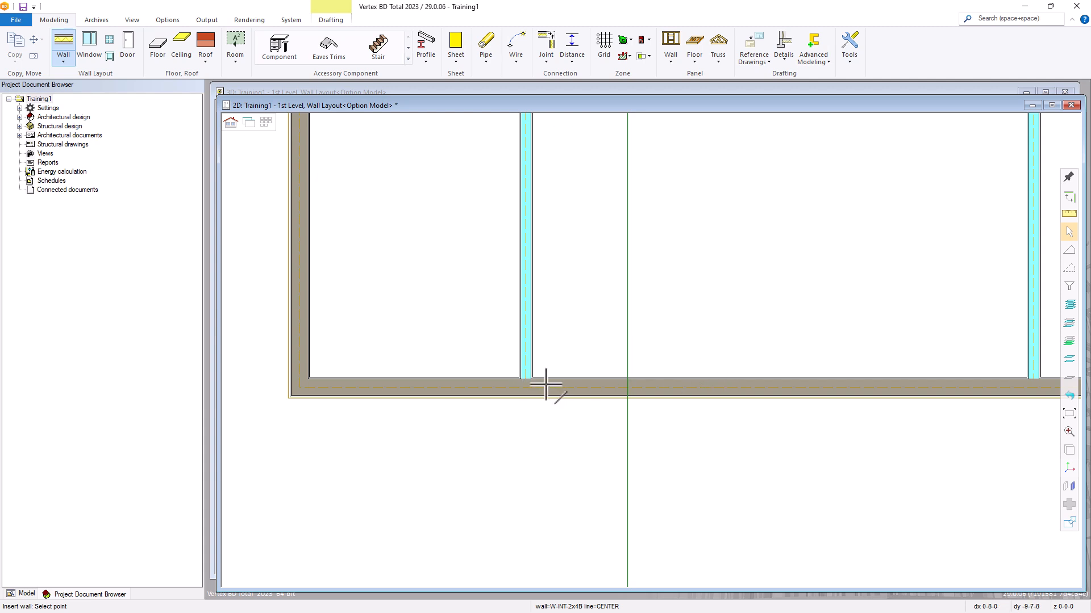
scroll(537, 392, up, 2)
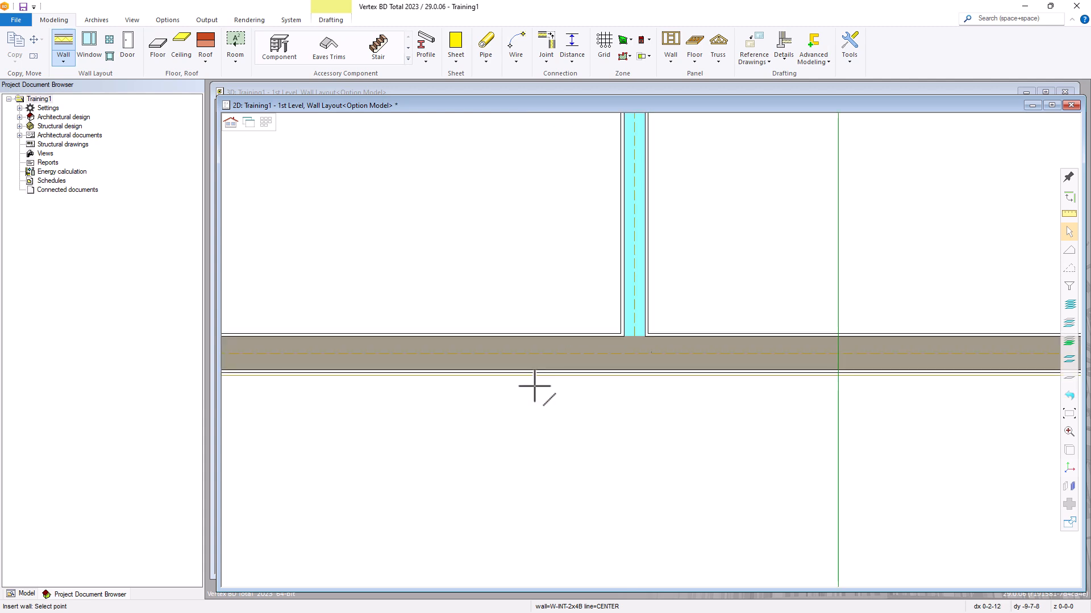
click(634, 337)
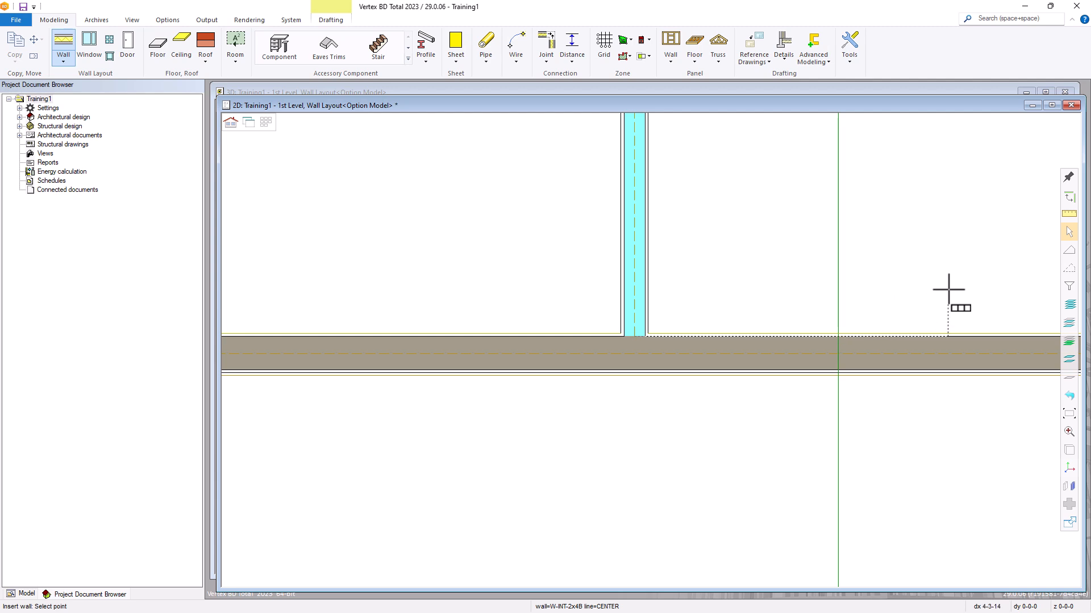
text(6')
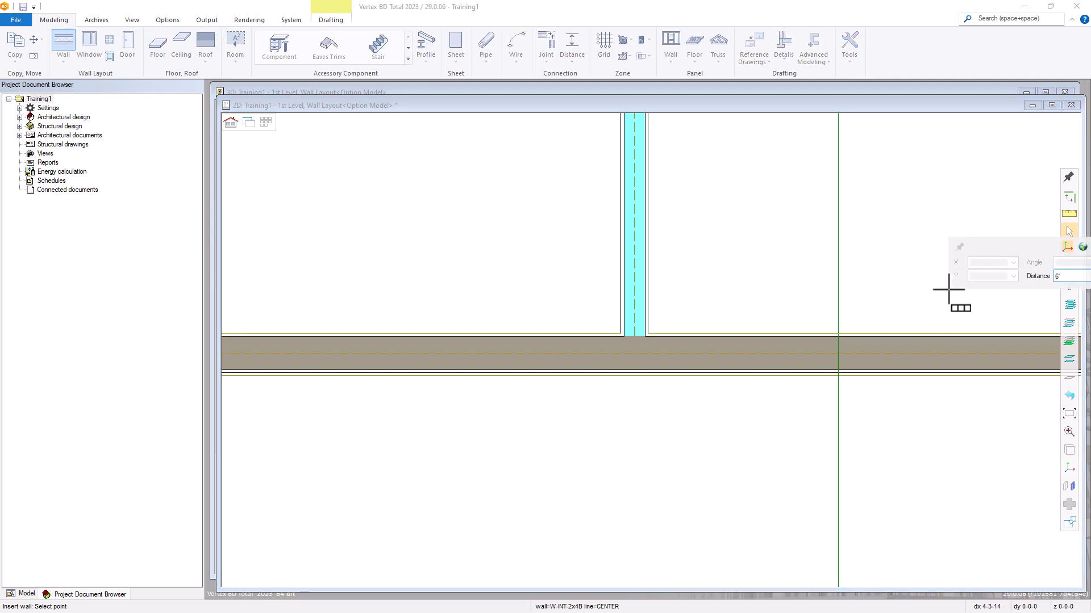
key(Return)
- Run this wall straight up to the height of the neighbouring vertical interior wall's midpoint and finish it there
scroll(1042, 329, down, 3)
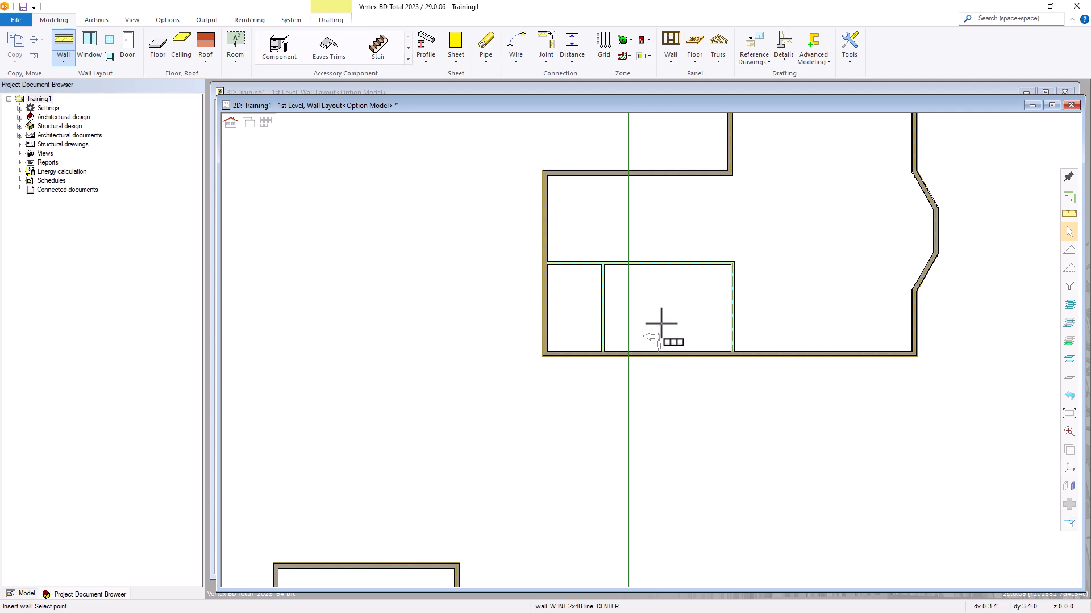
scroll(661, 324, up, 2)
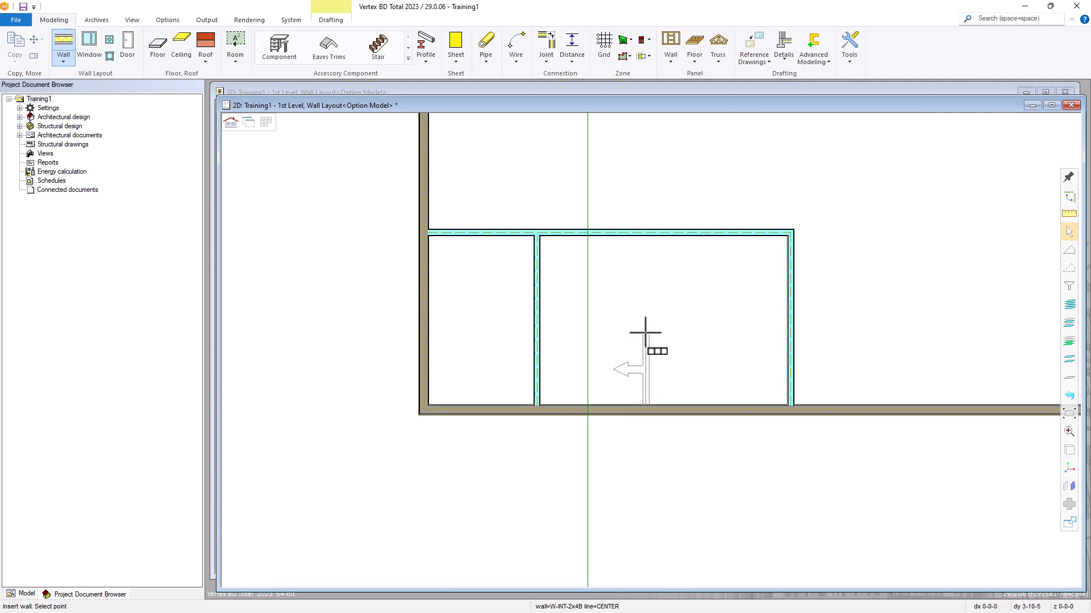
click(538, 321)
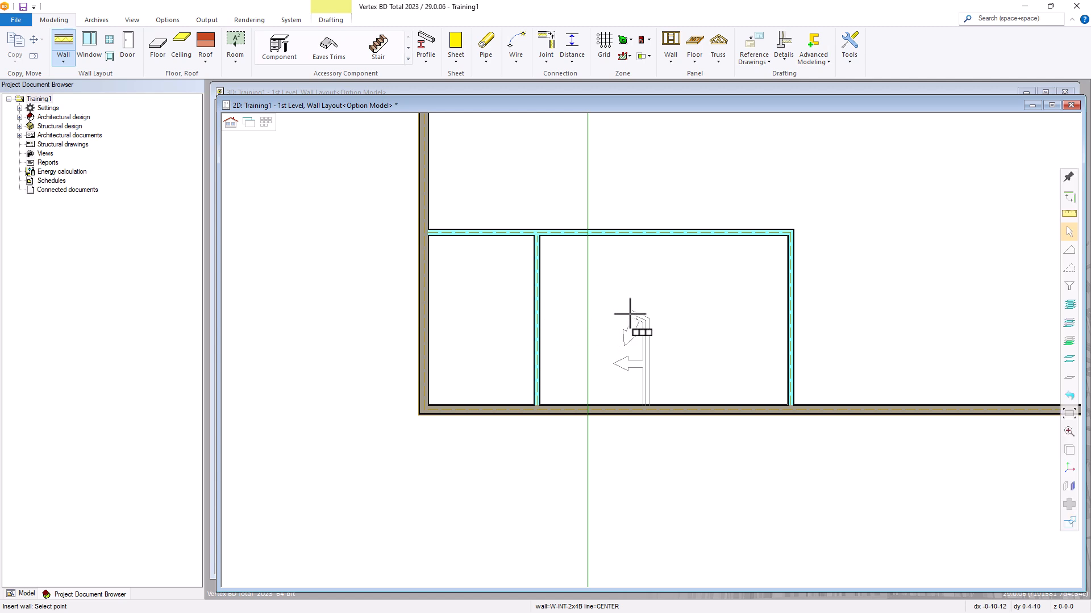
click(629, 313)
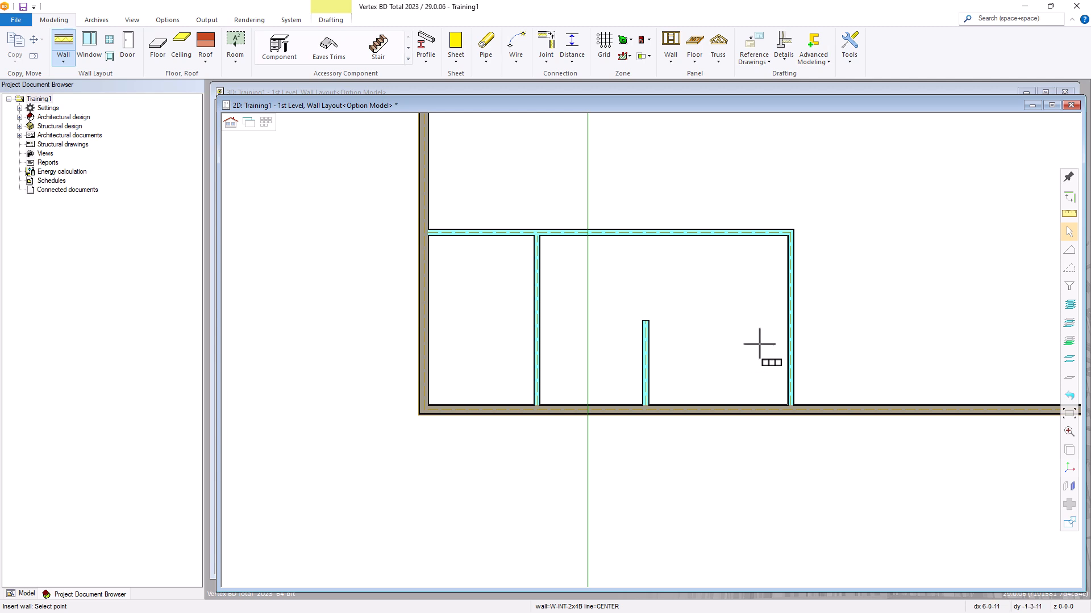
- Add a 3' bearing wall extending left from the midpoint of the rightmost vertical interior wall's inner face, and end wall insertion
click(787, 321)
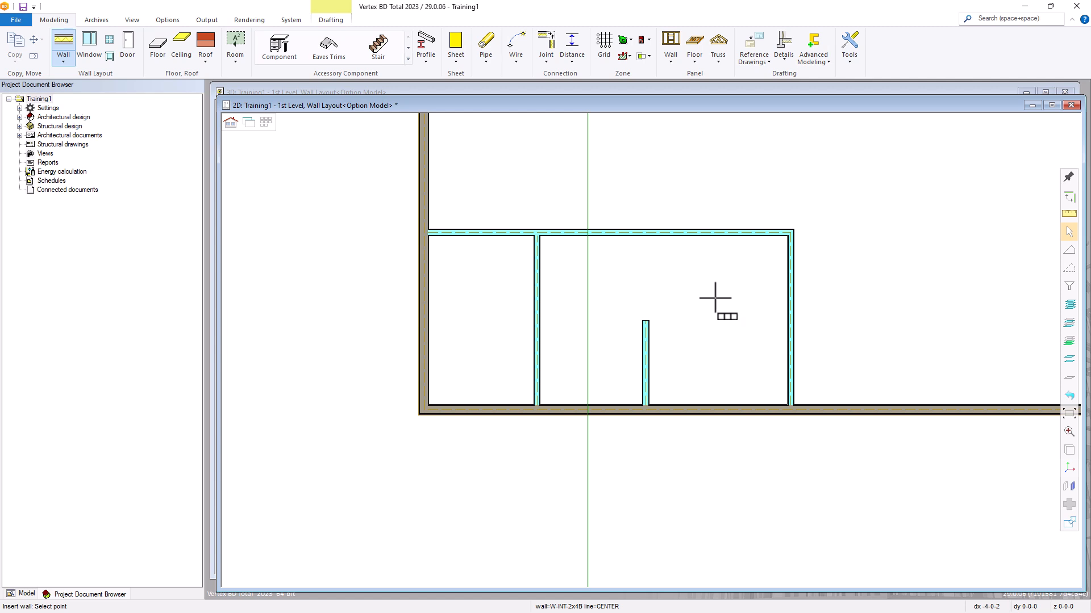
text(3)
key(Return)
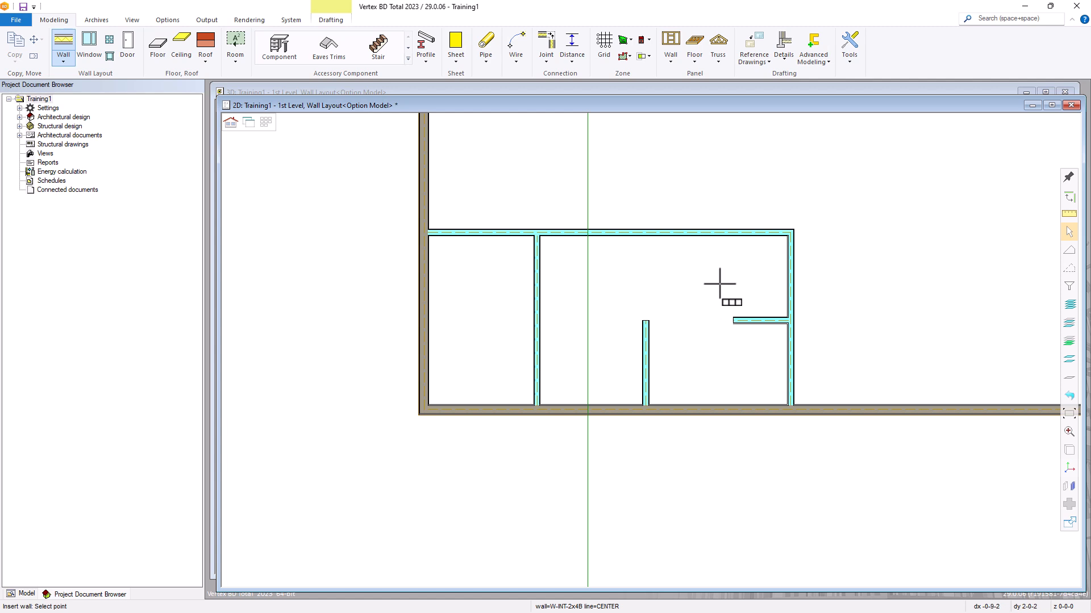
key(Escape)
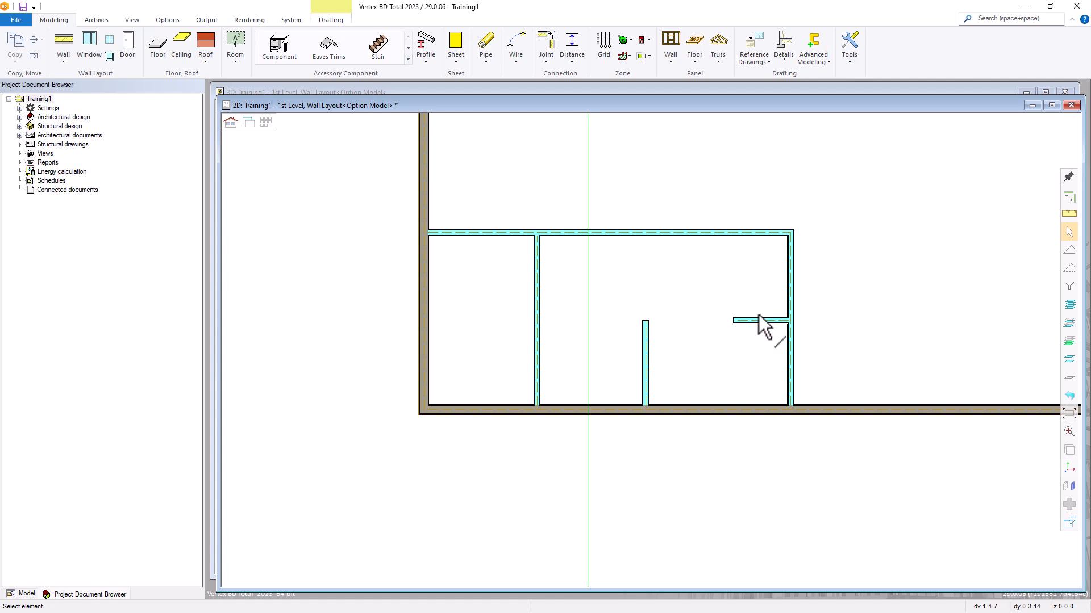
- Change the full-height vertical wall nearest the leftmost exterior wall to type 2x4 Int Non Bearing
double_click(536, 306)
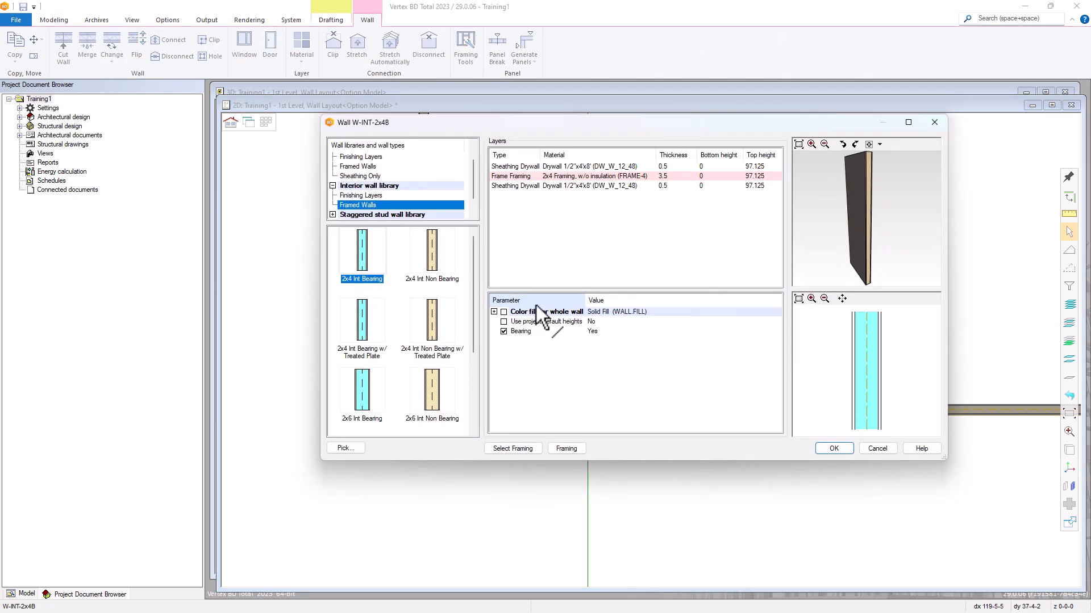
click(432, 258)
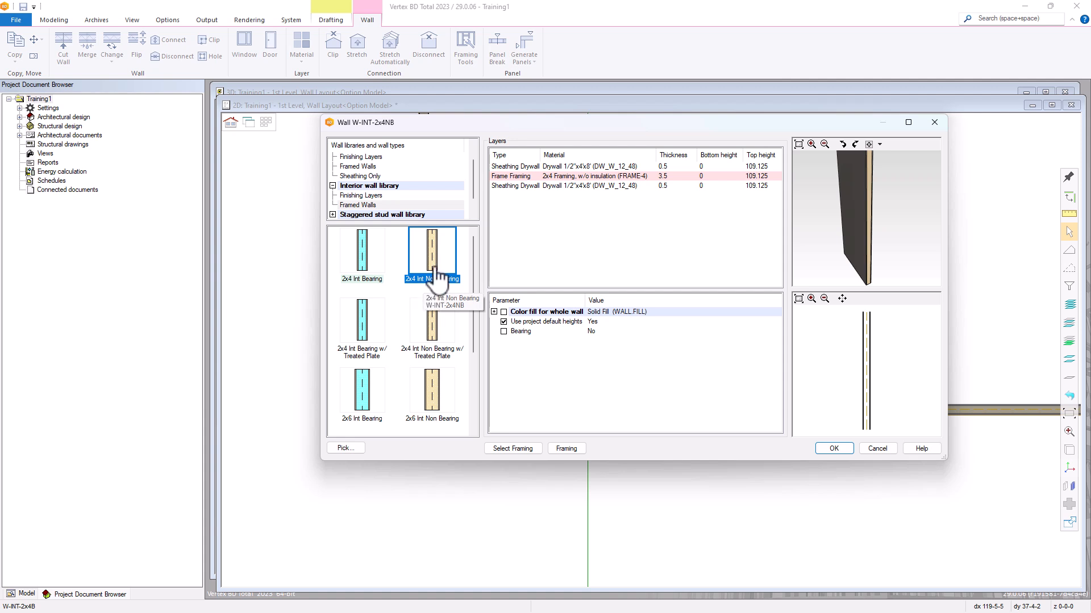
click(833, 448)
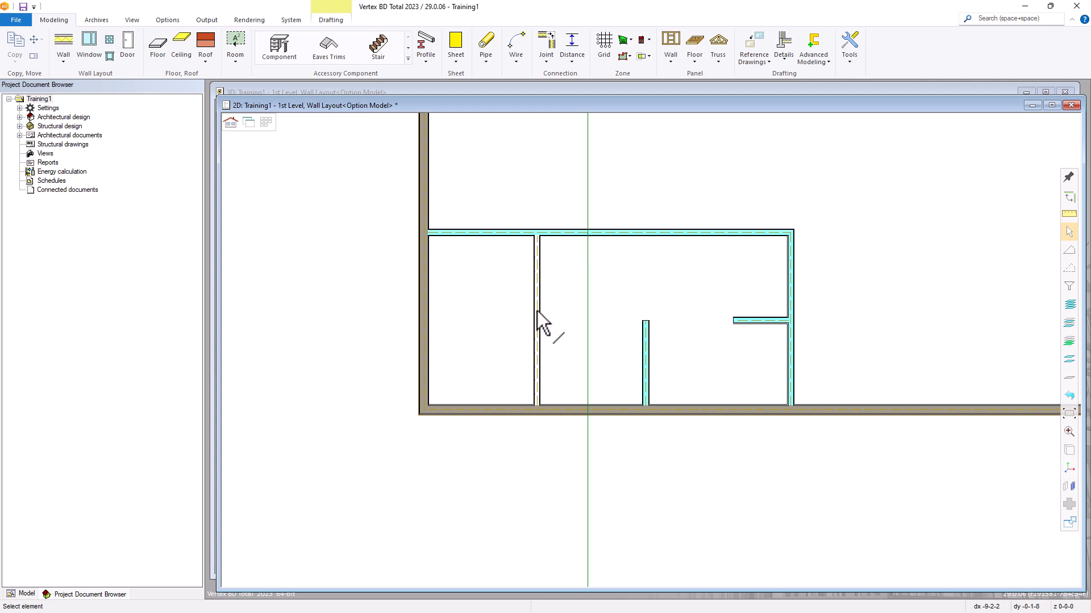
- Apply the non-bearing wall's properties to the short horizontal interior wall by picking them from the changed vertical wall
click(741, 321)
double_click(740, 320)
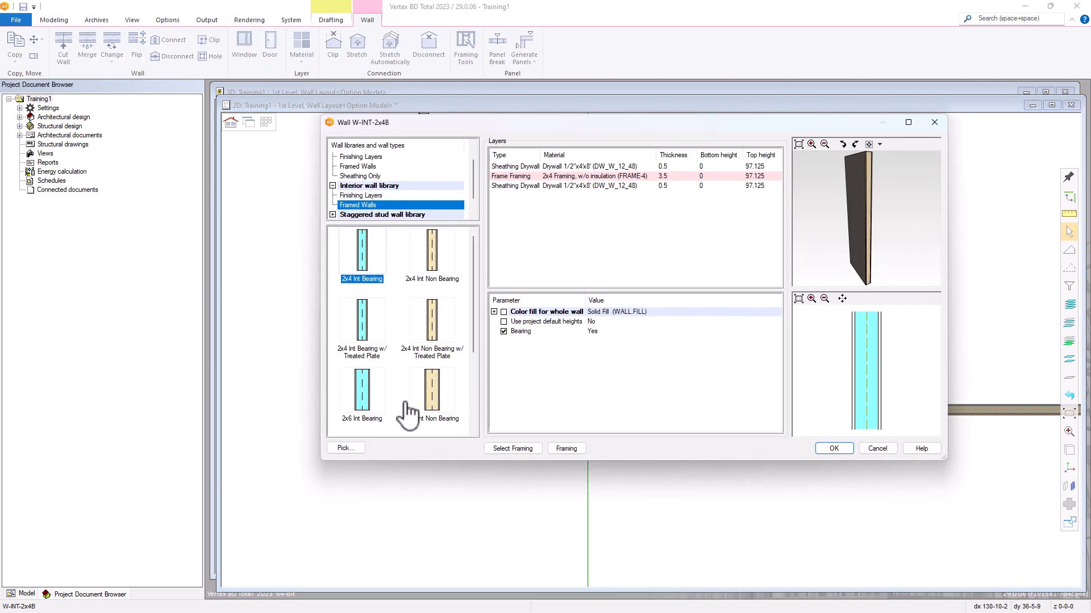
click(346, 449)
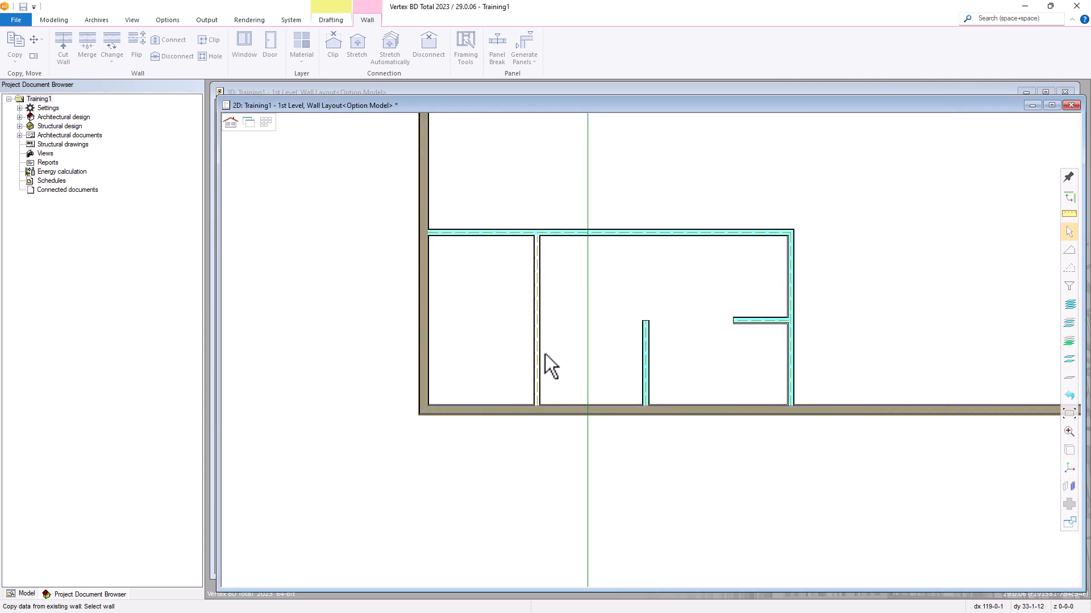
click(537, 301)
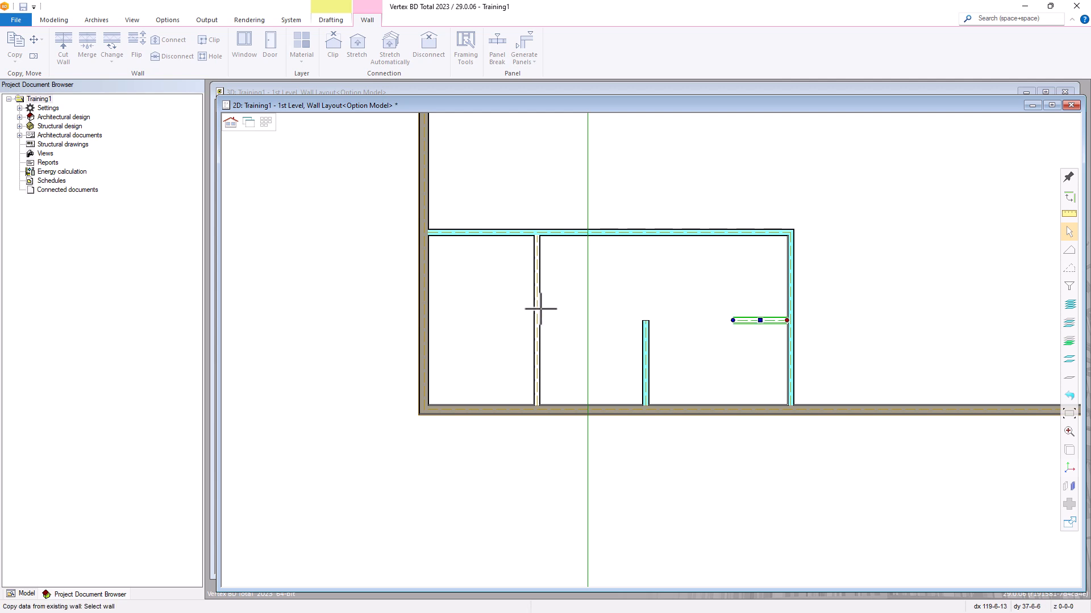
click(699, 339)
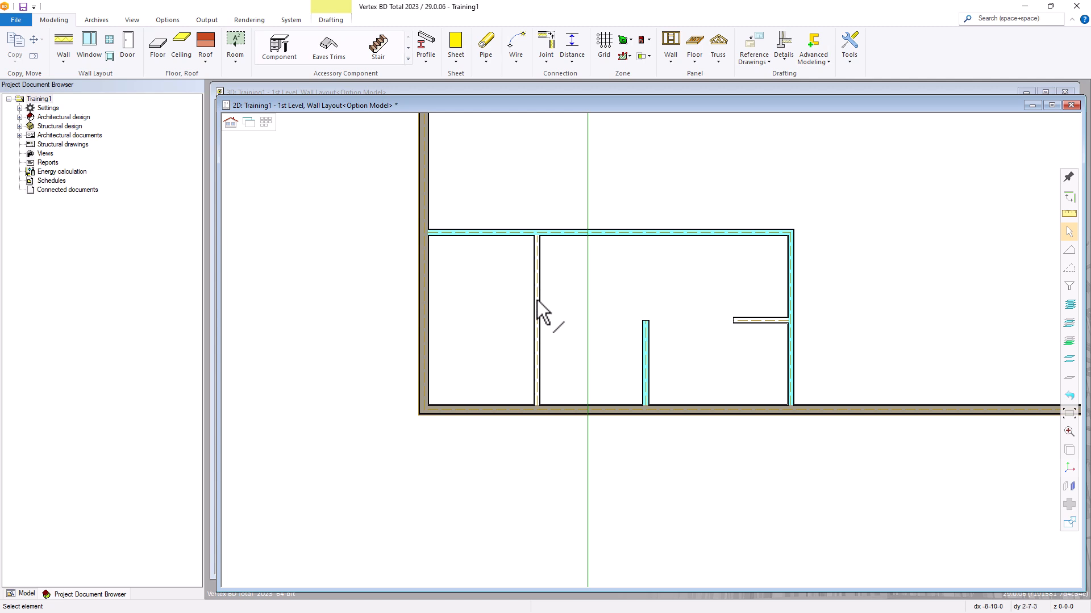
- Apply the non-bearing wall's properties to the short vertical interior wall by picking them from the full-height non-bearing vertical wall
double_click(647, 353)
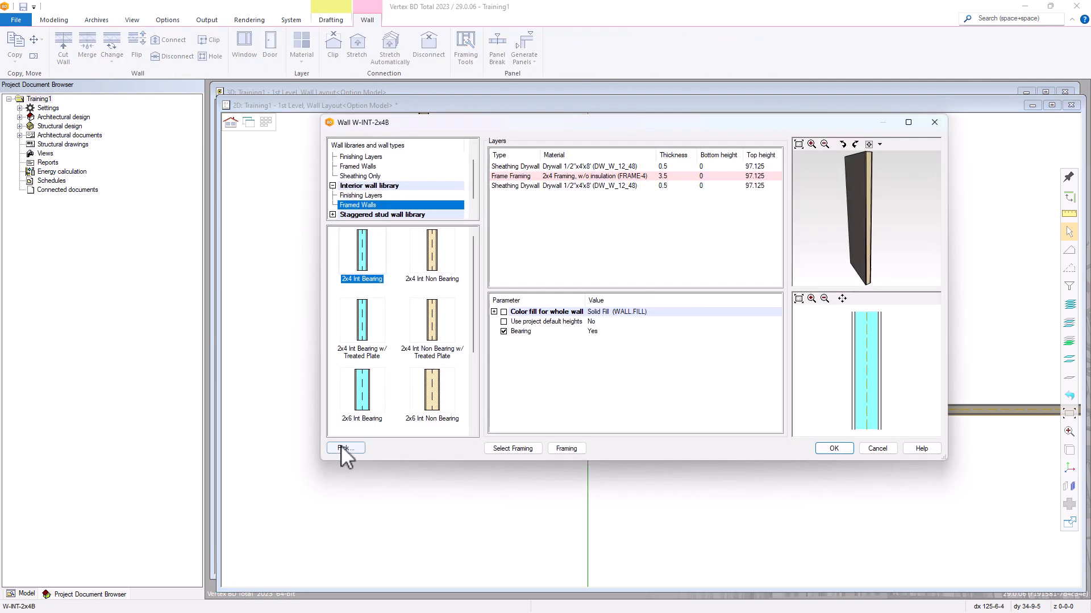
click(343, 448)
click(539, 329)
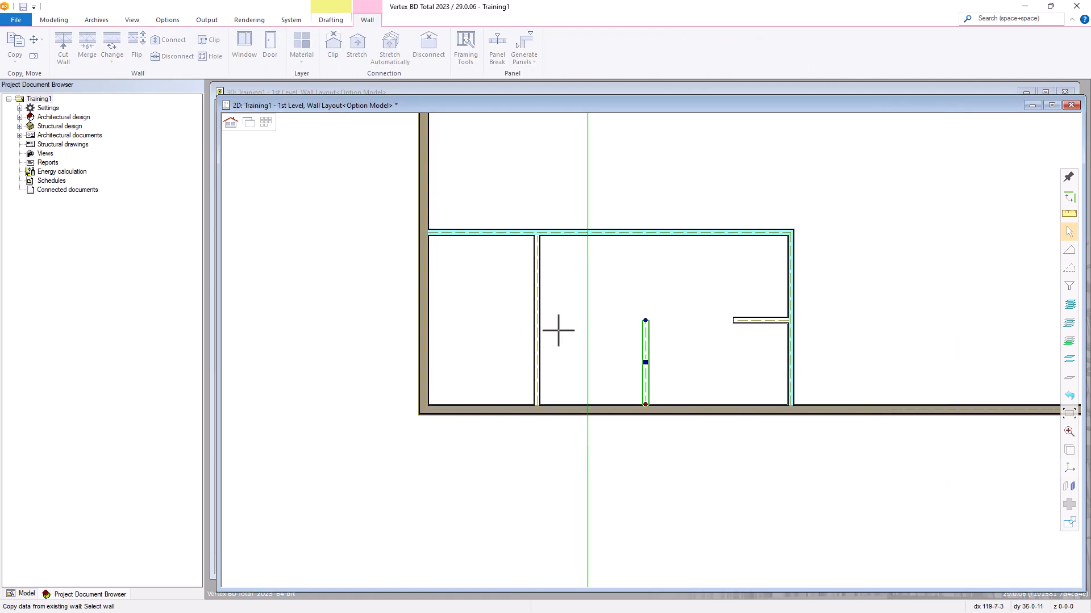
click(677, 344)
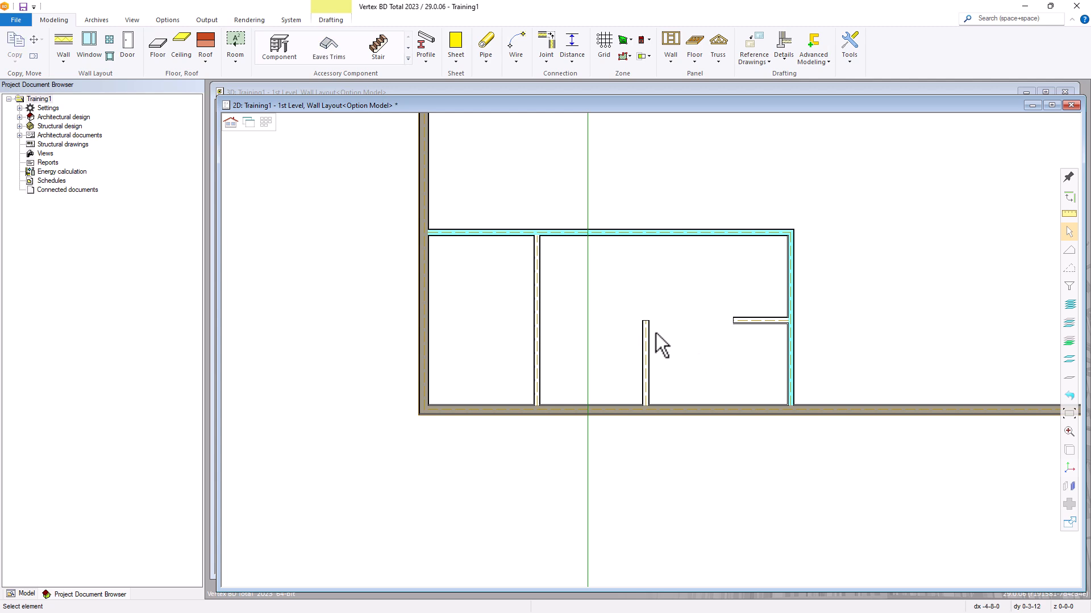
- Move the long horizontal interior bearing wall straight up, keeping its connected vertical walls attached
click(645, 245)
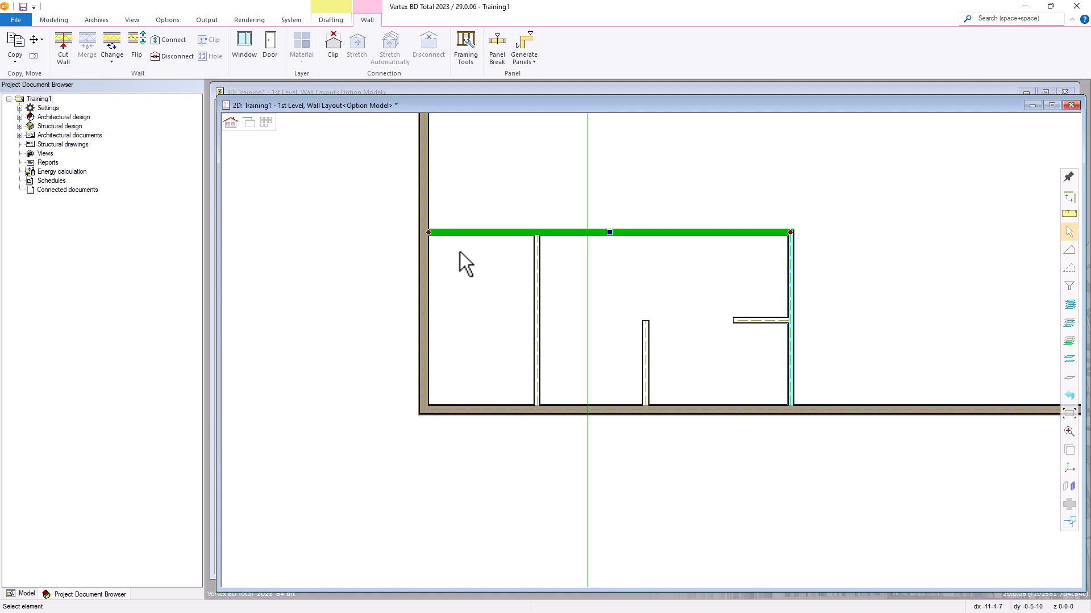
click(611, 233)
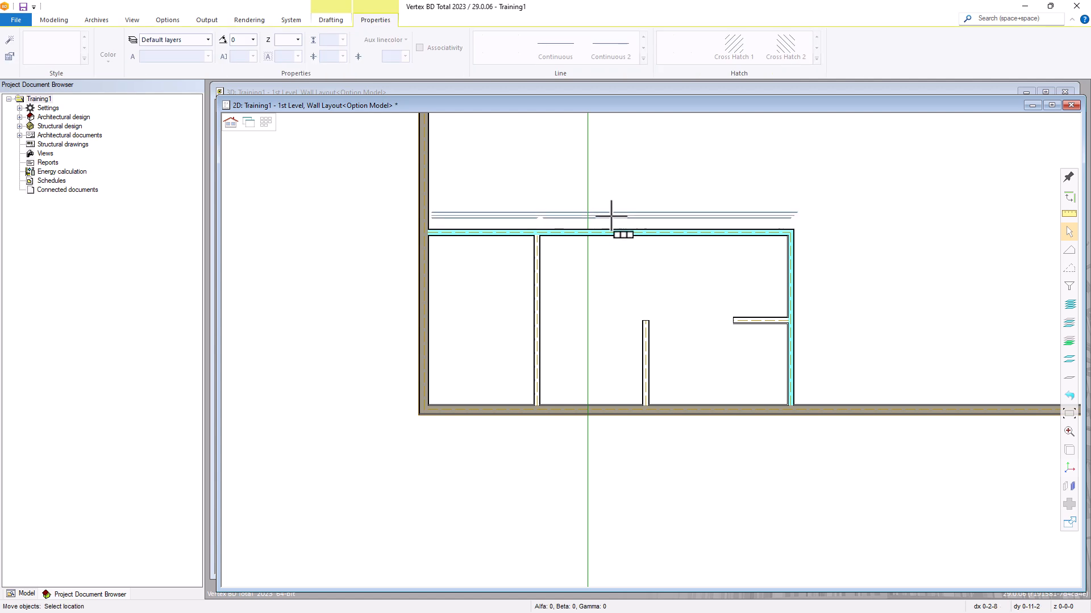
click(642, 173)
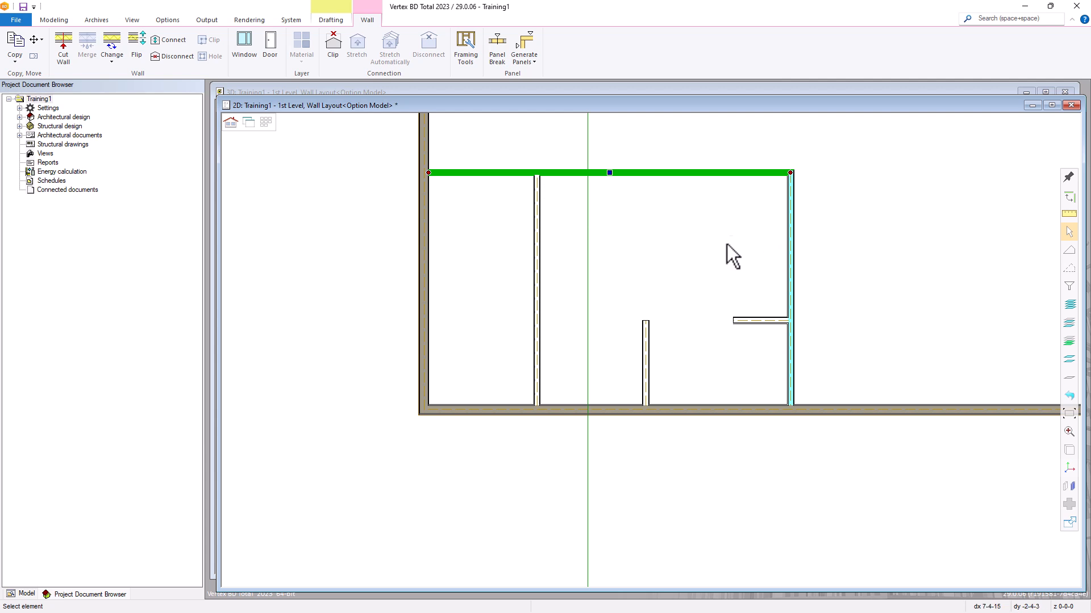
click(680, 315)
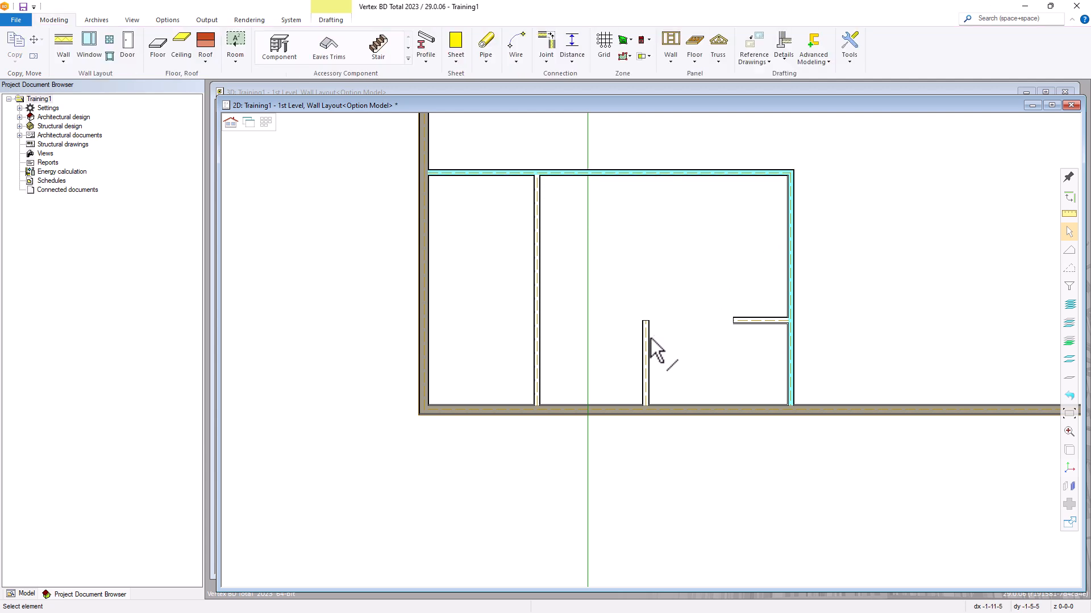
- Lengthen the short vertical interior wall by moving its free upper end higher, still short of the long horizontal wall
click(646, 346)
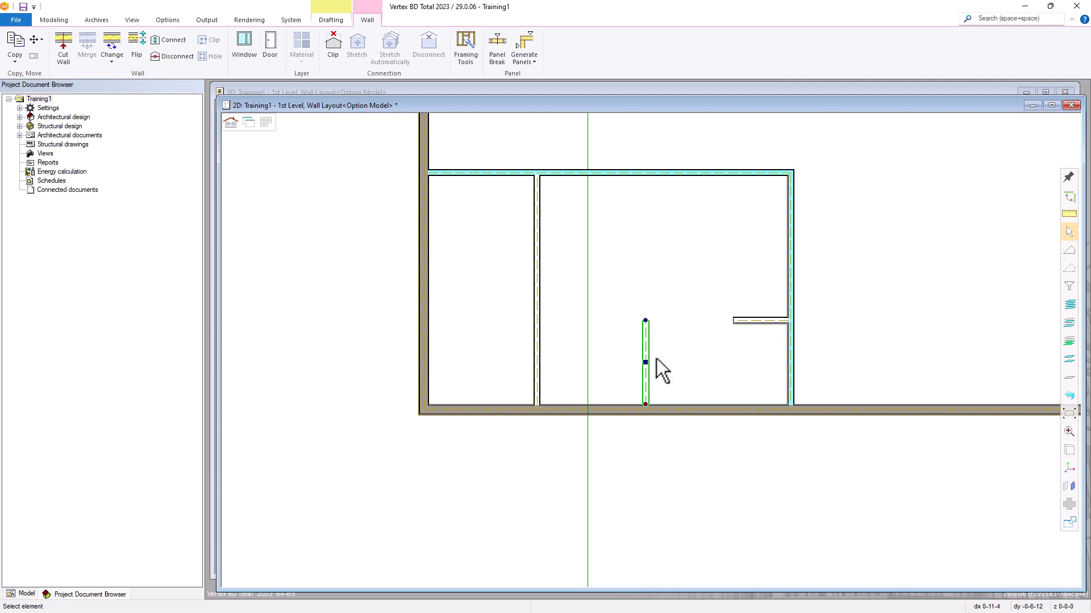
click(645, 321)
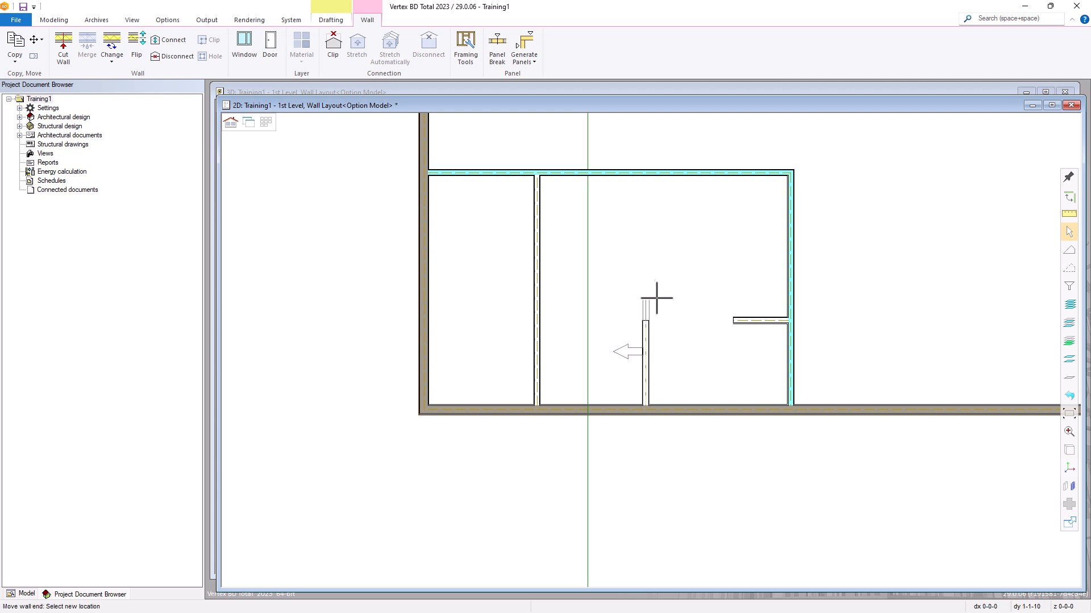
click(661, 263)
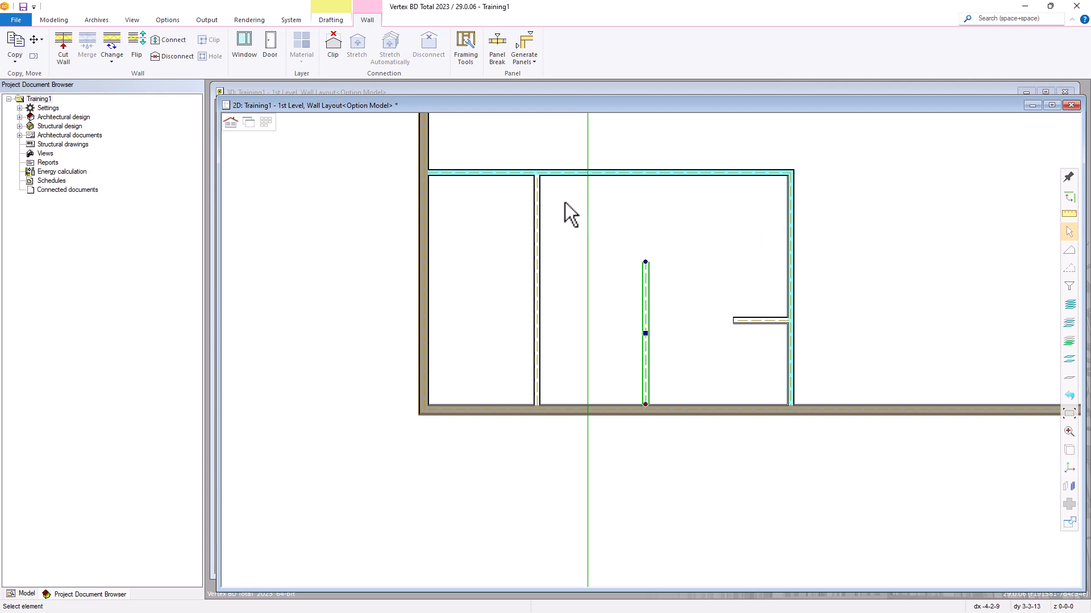
- Disconnect the upper end of the leftmost interior vertical wall and move that end down, away from the long horizontal wall
click(538, 219)
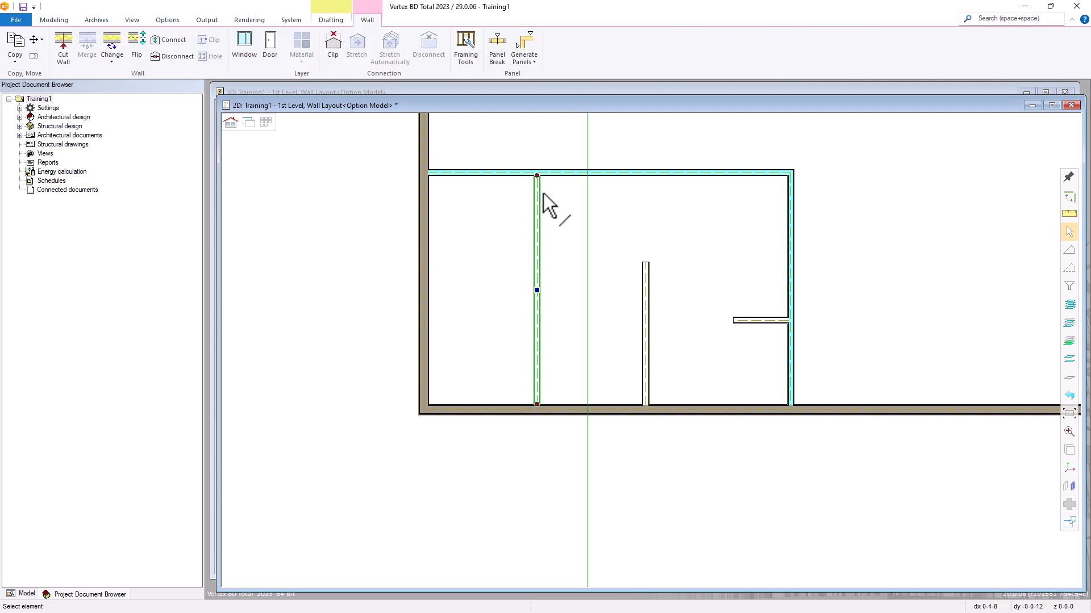
click(536, 176)
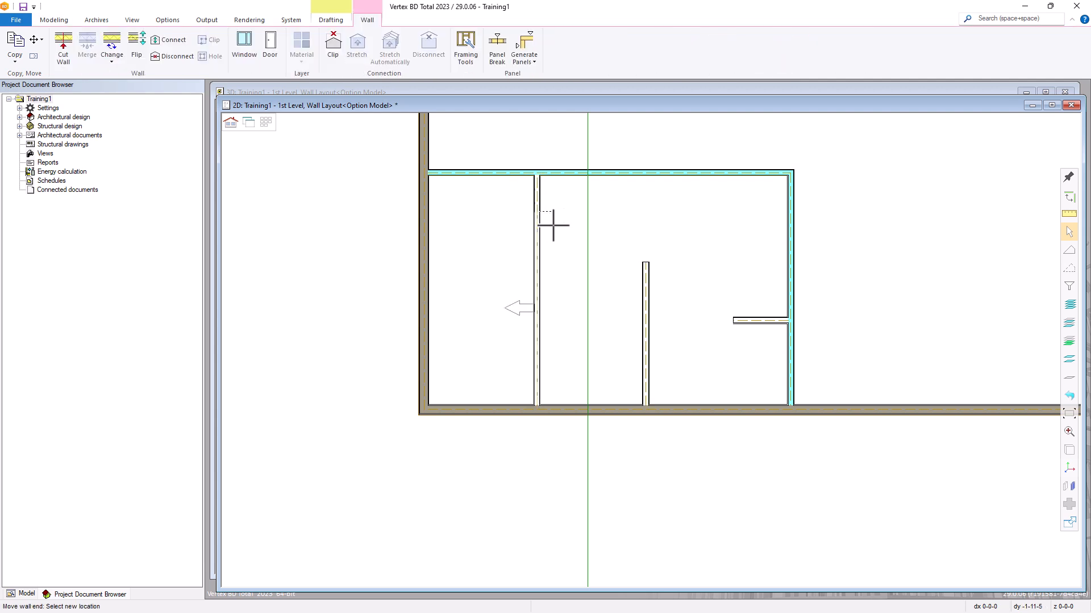
key(Escape)
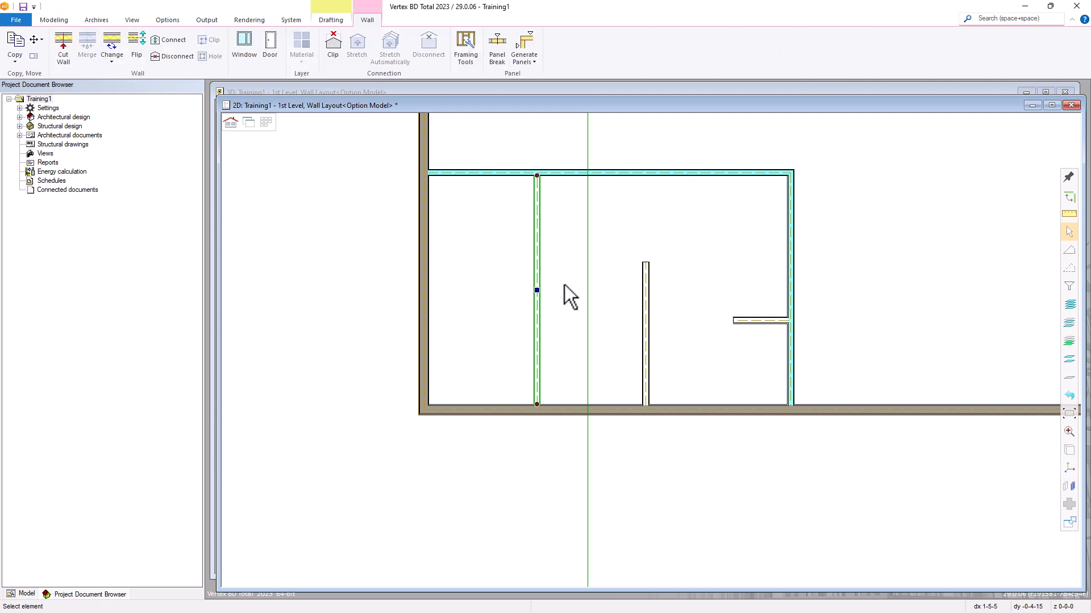
right_click(537, 178)
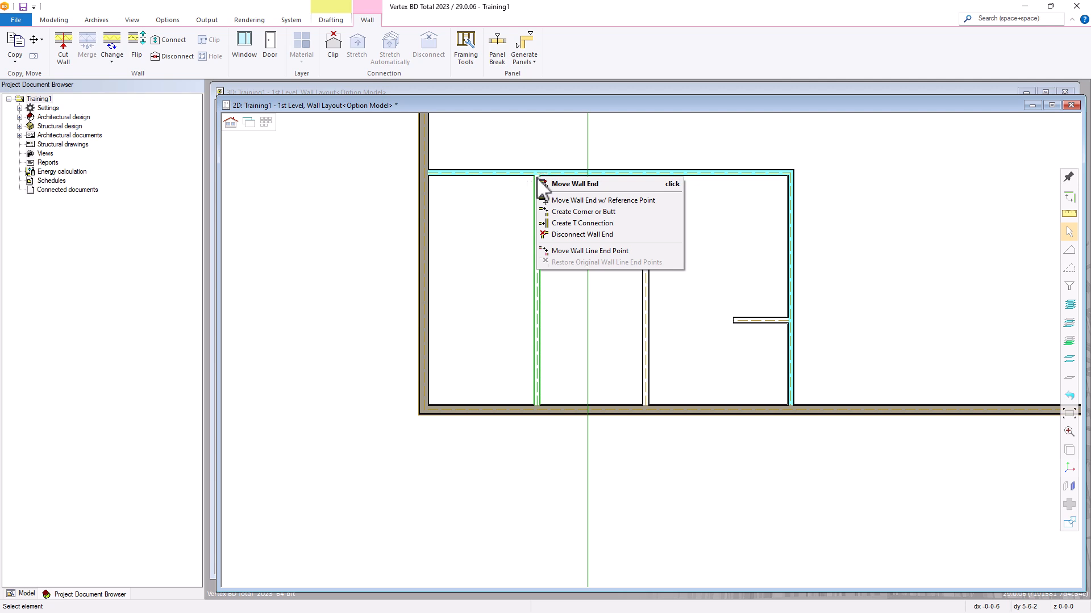
click(573, 234)
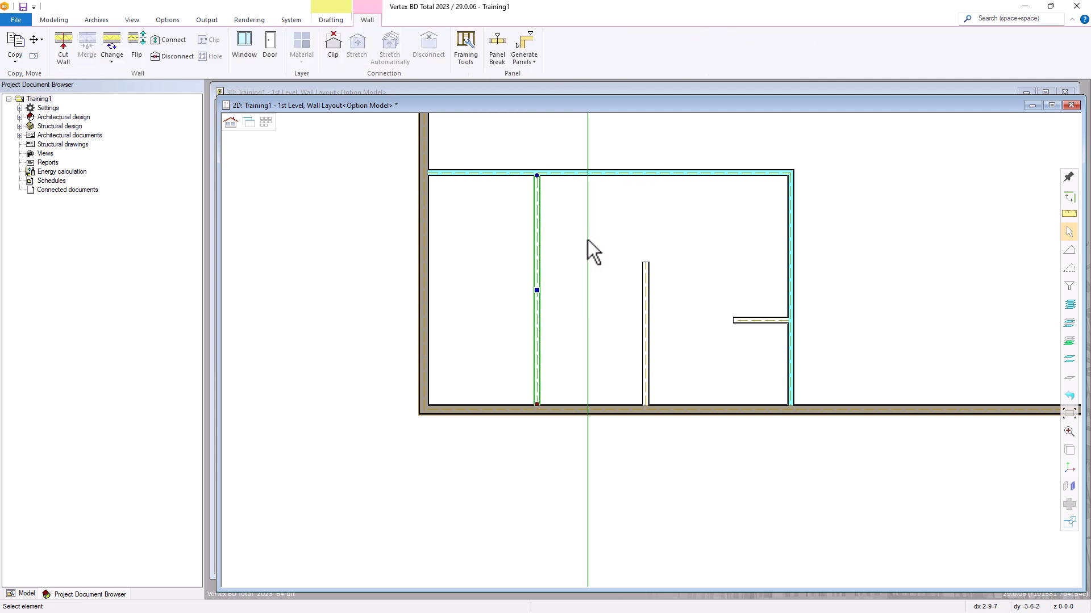
click(536, 176)
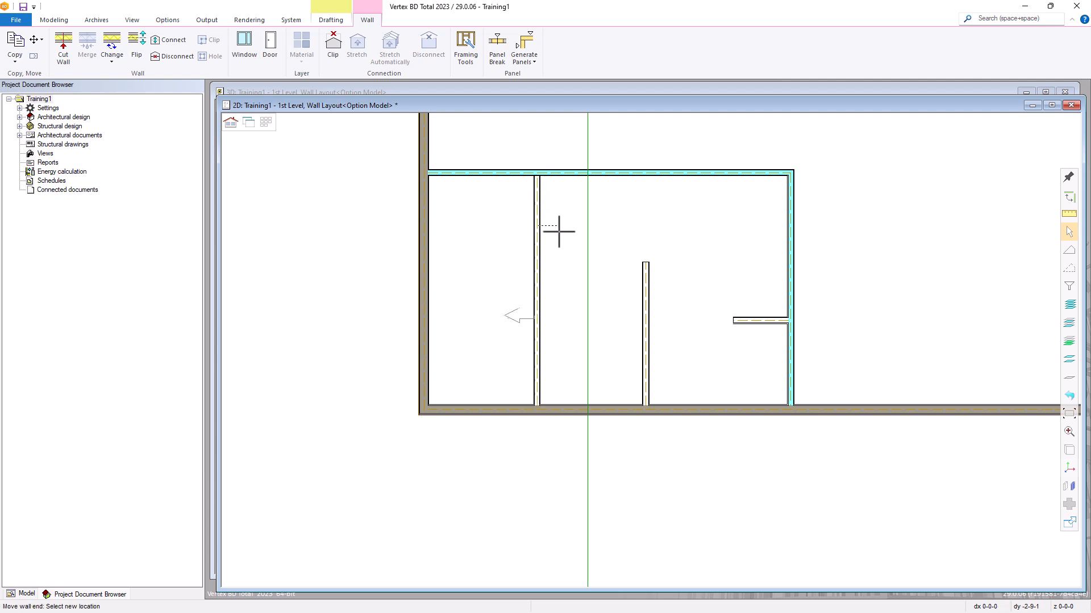
click(559, 251)
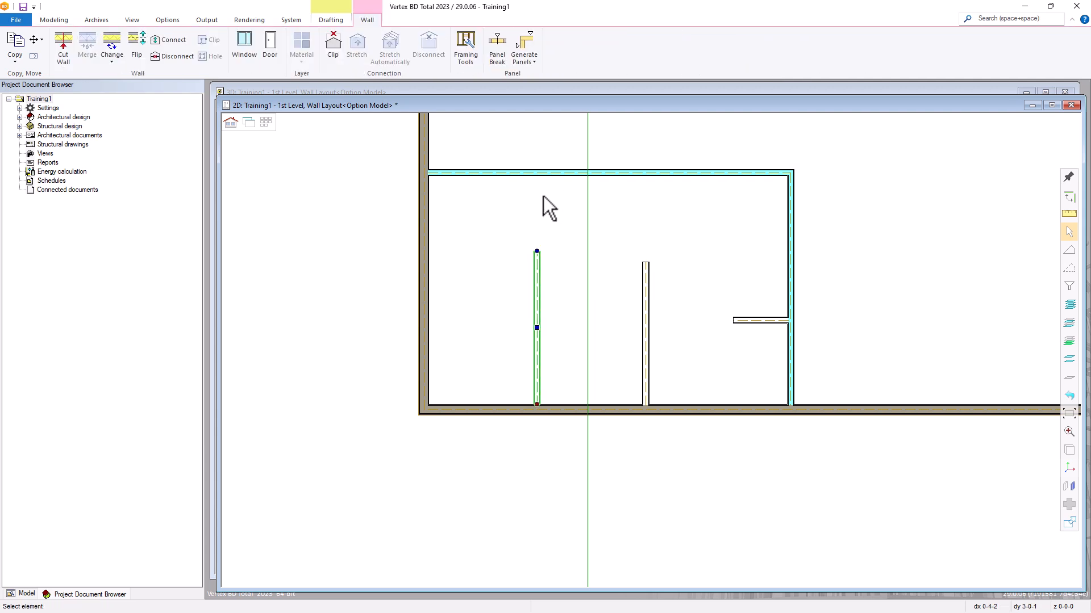
click(546, 226)
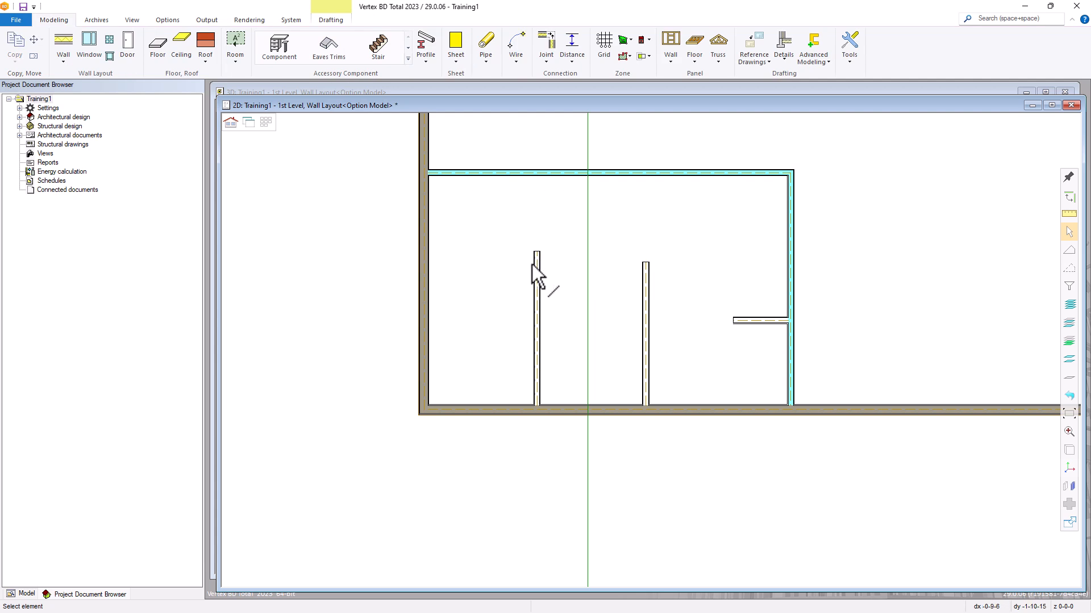
- Join the leftmost interior vertical wall and the short horizontal wall in a corner using Create Corner or Butt
scroll(554, 264, down, 3)
click(478, 327)
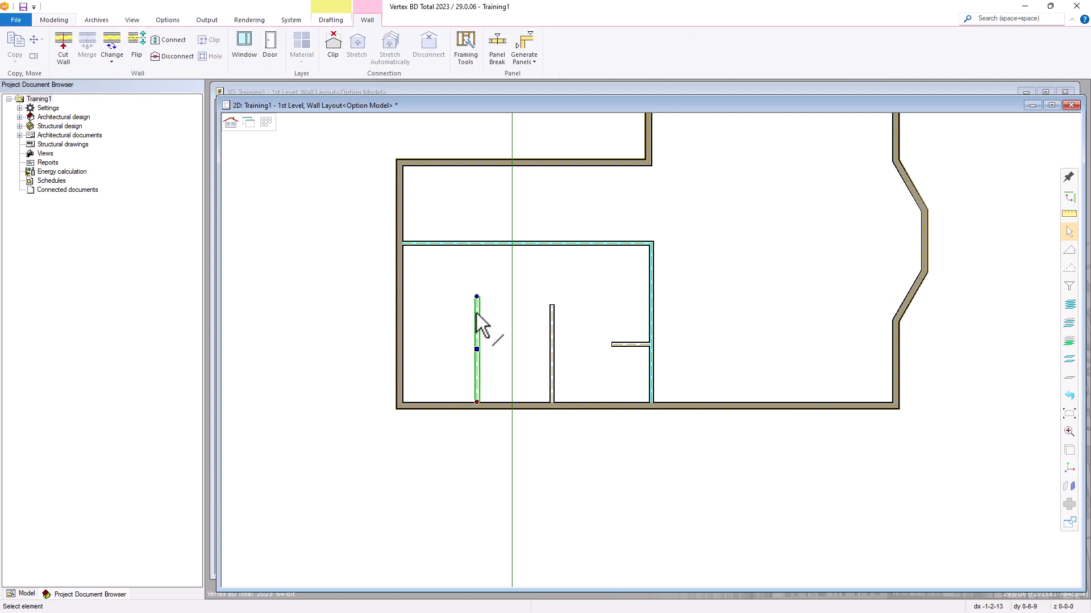
click(476, 297)
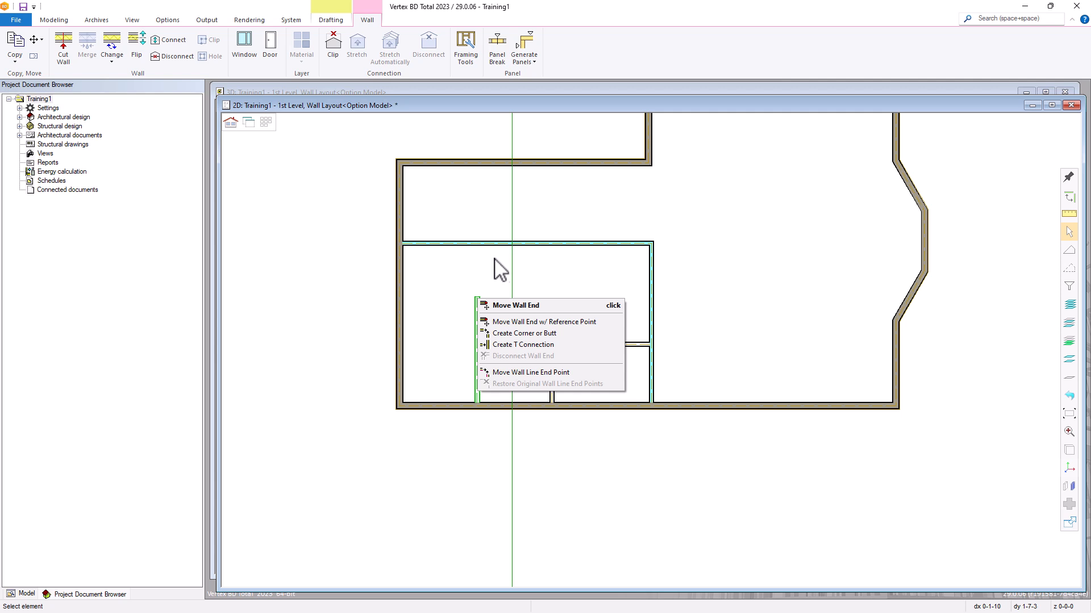
click(510, 334)
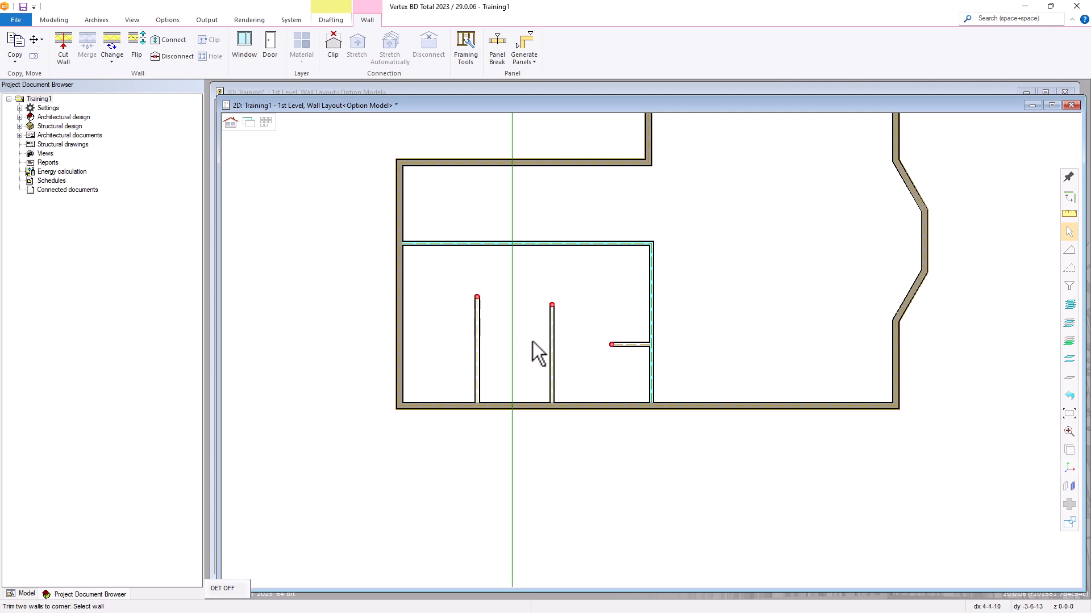
click(612, 346)
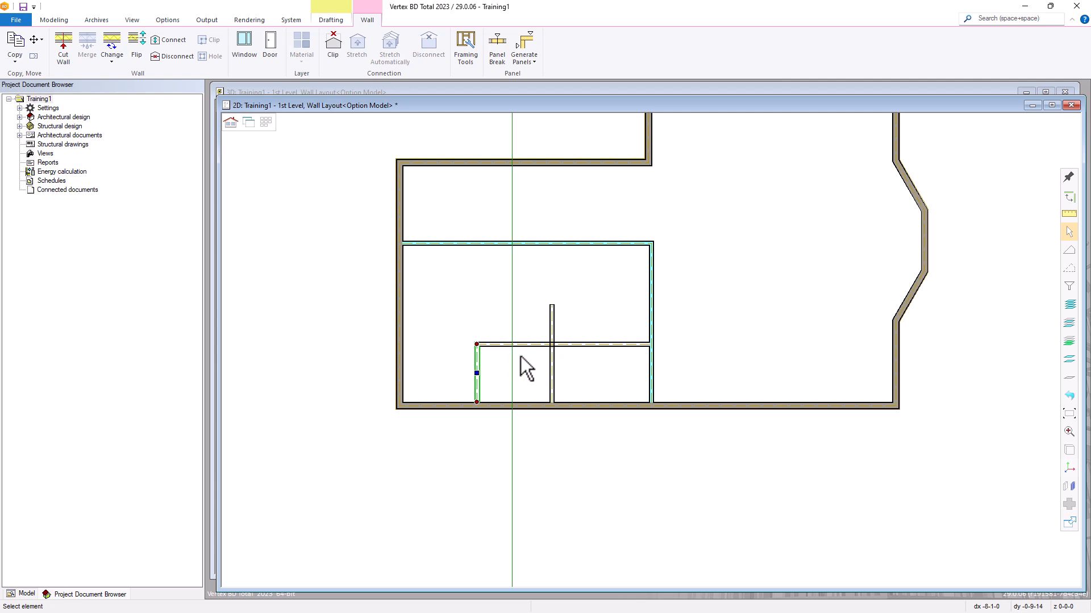
click(521, 325)
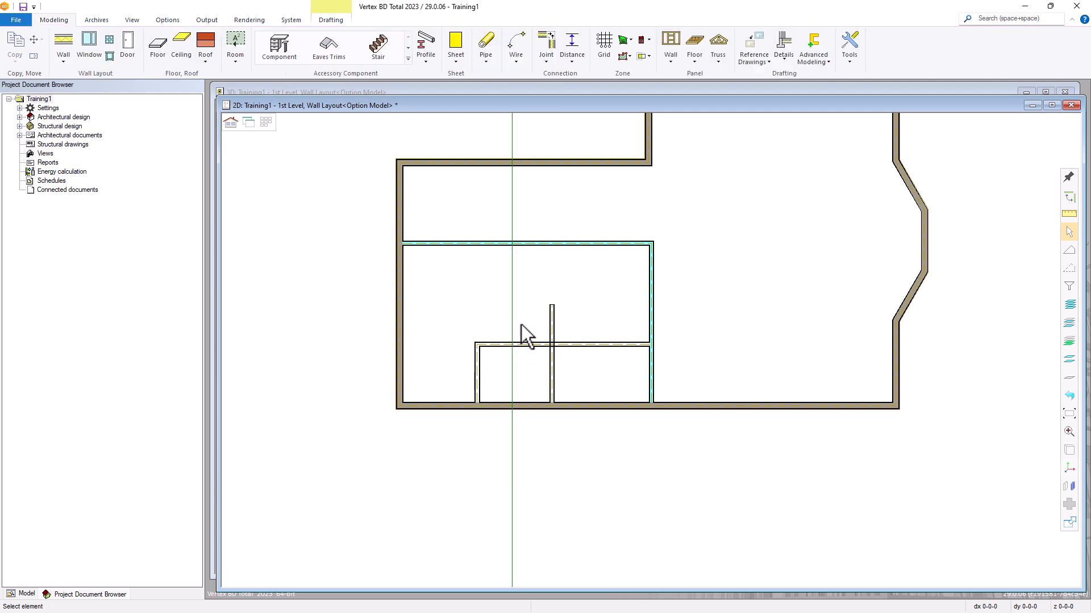
- Extend the middle vertical interior wall's free upper end to the long horizontal bearing wall with a T connection
click(552, 323)
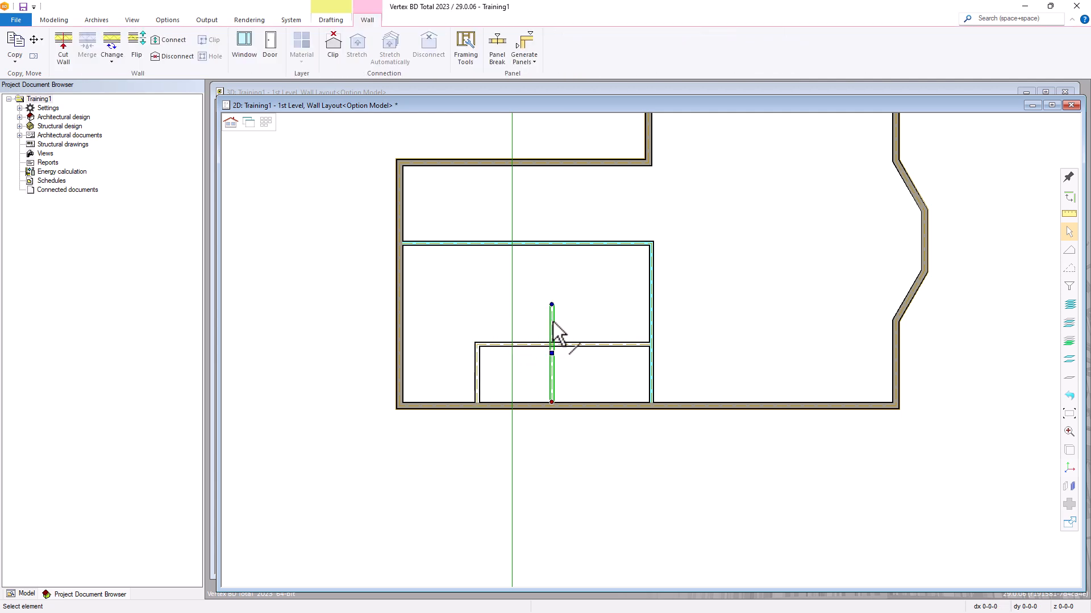
right_click(552, 322)
key(Escape)
right_click(551, 306)
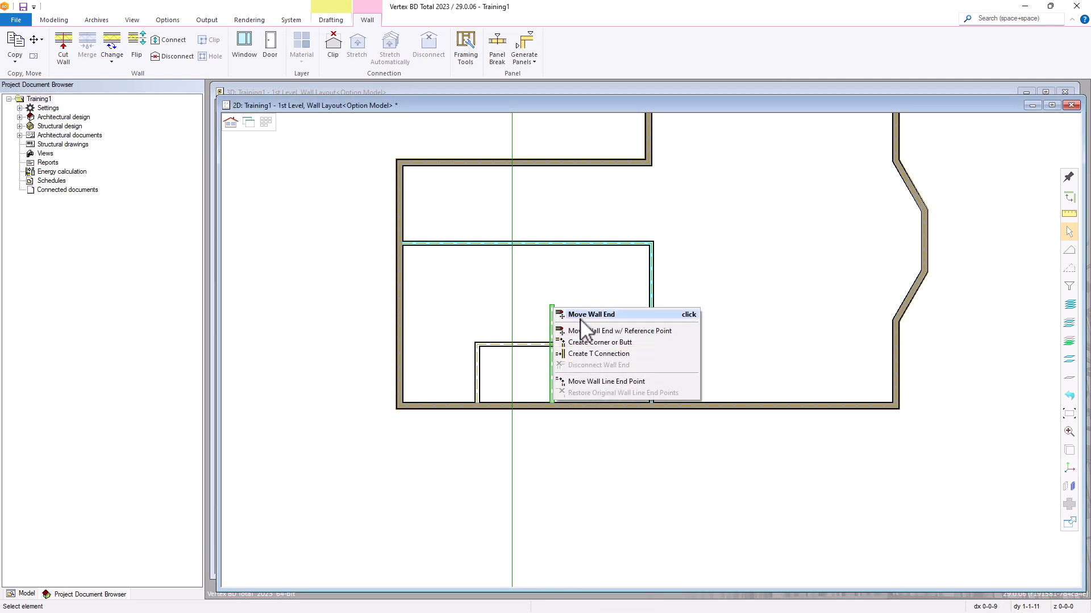
click(581, 354)
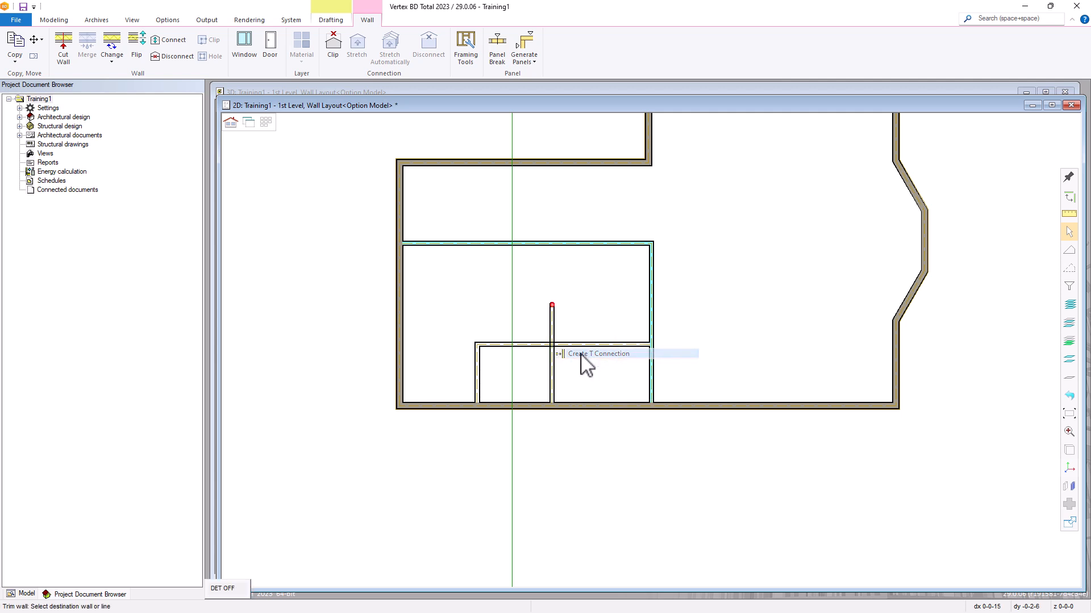
click(558, 245)
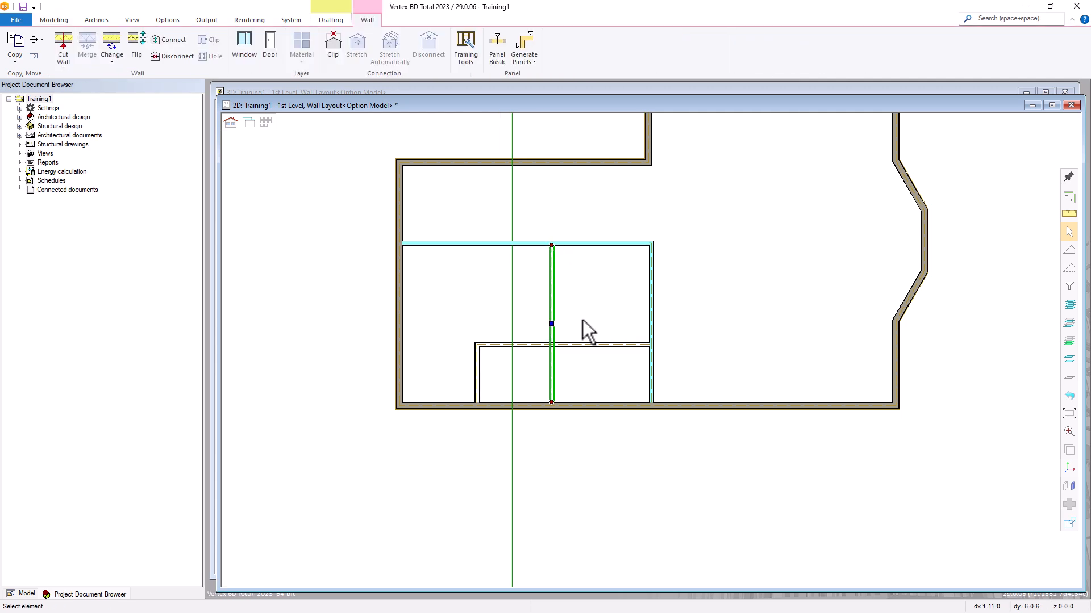
- Cut the middle vertical interior wall just above its crossing with the lower horizontal non-bearing wall
click(550, 360)
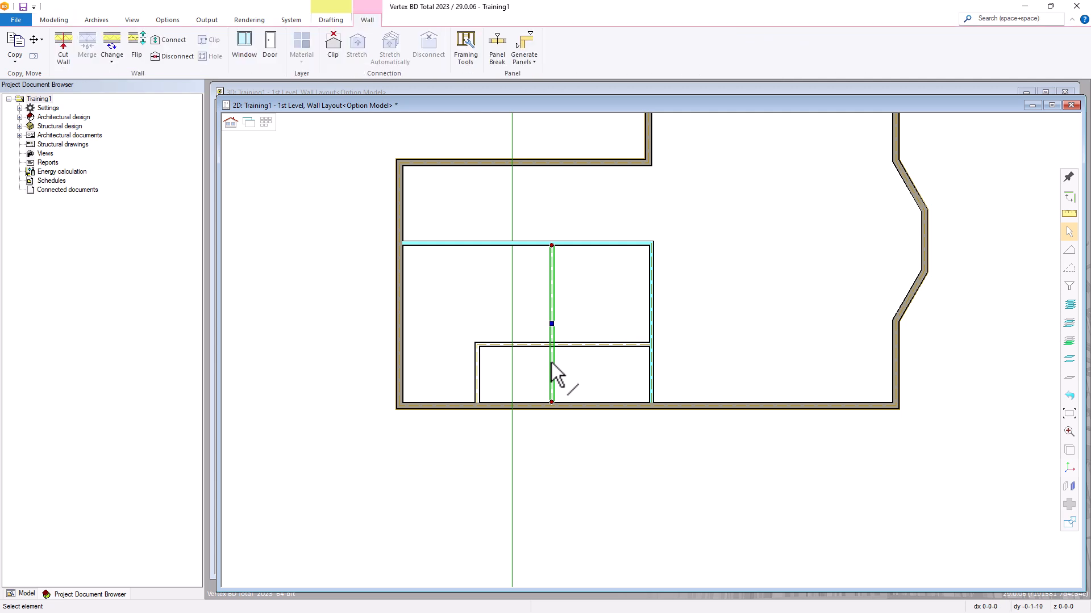
right_click(551, 365)
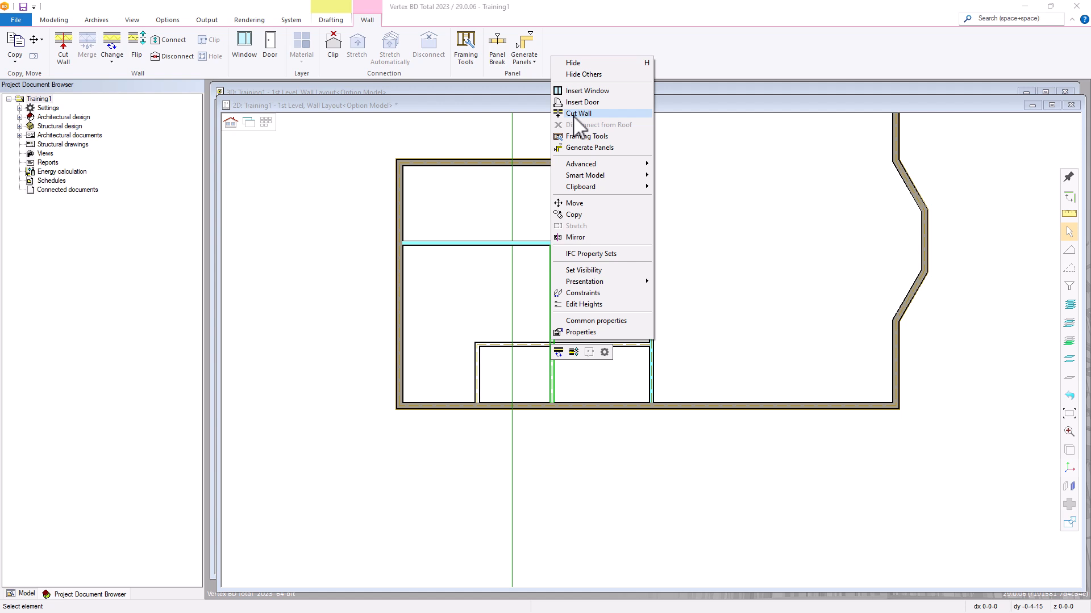
click(575, 114)
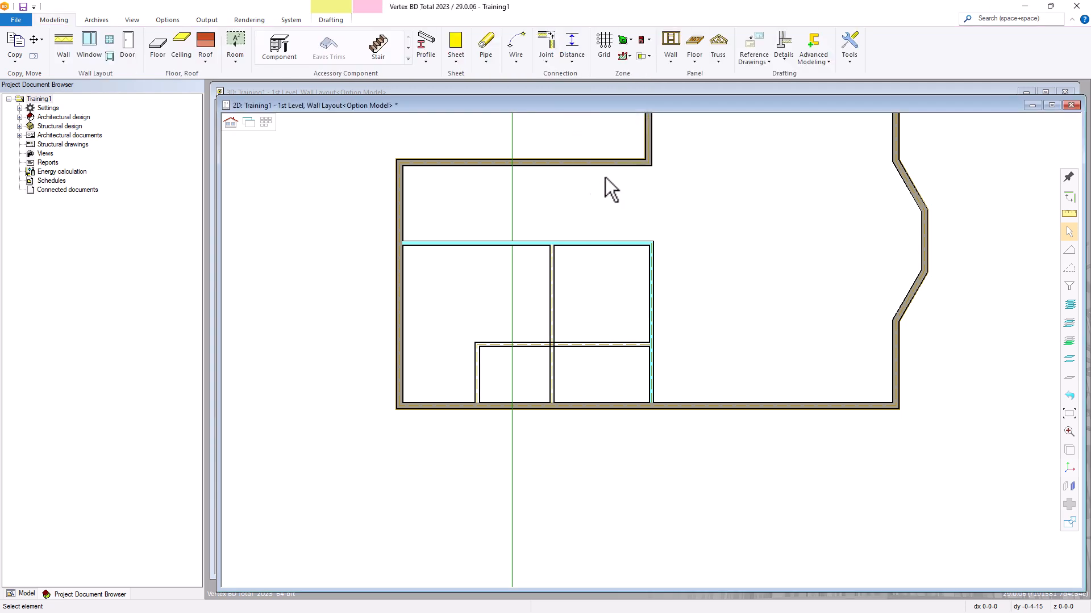
click(550, 334)
- Move the upper end of the cut wall's lower piece down to the lower face of the horizontal non-bearing wall
scroll(557, 366, up, 3)
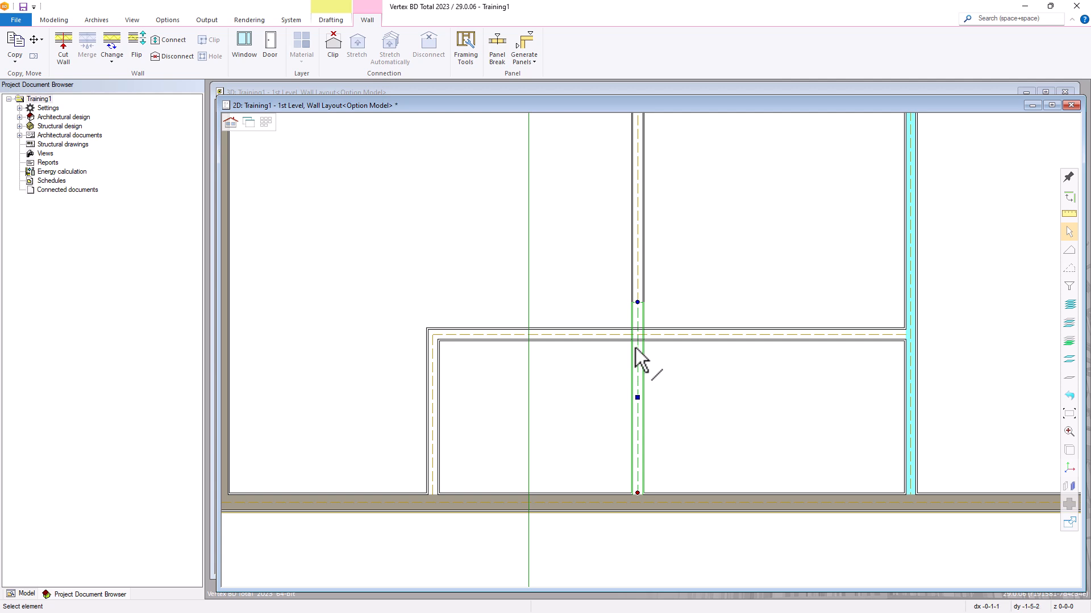
click(636, 301)
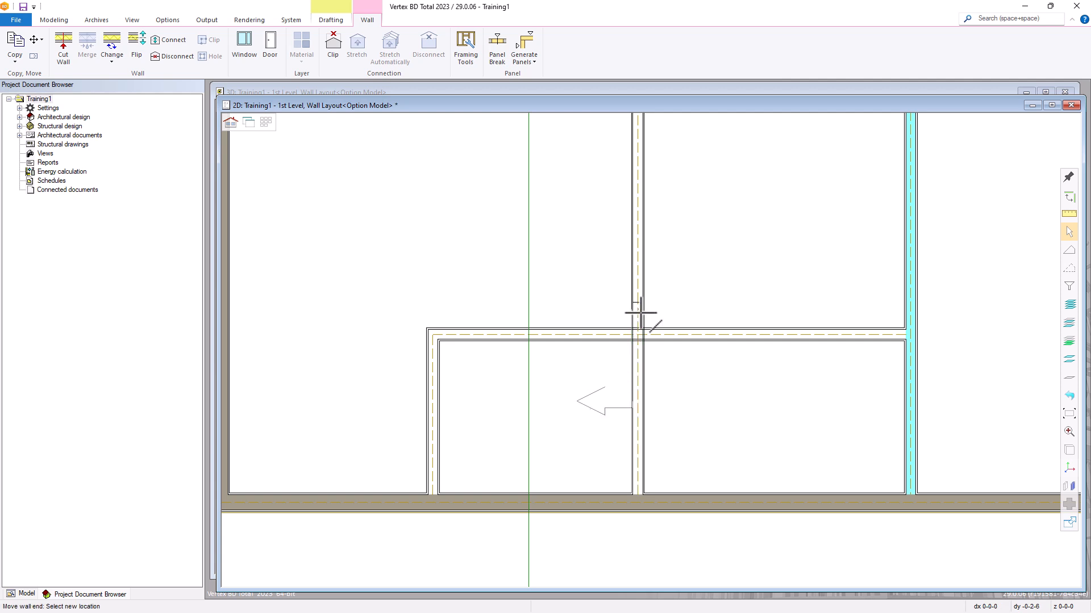
click(637, 341)
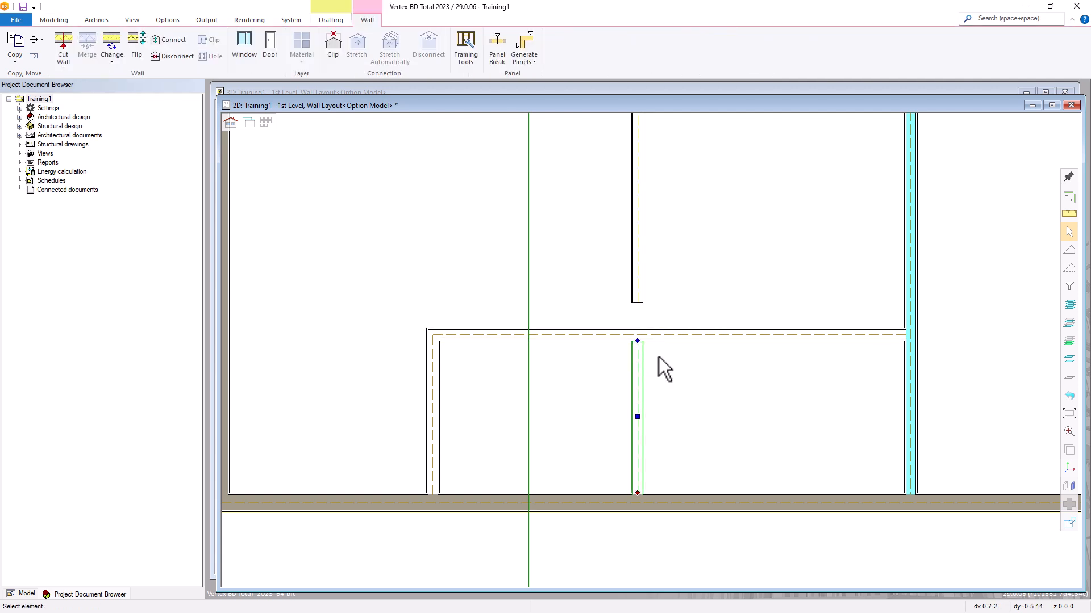
click(656, 301)
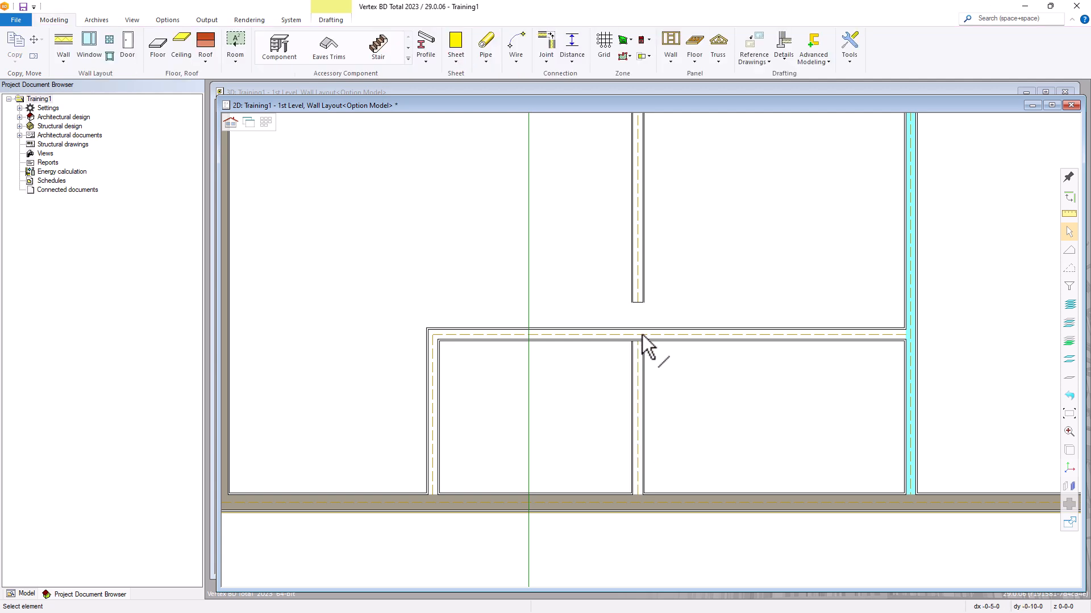
scroll(665, 342, up, 2)
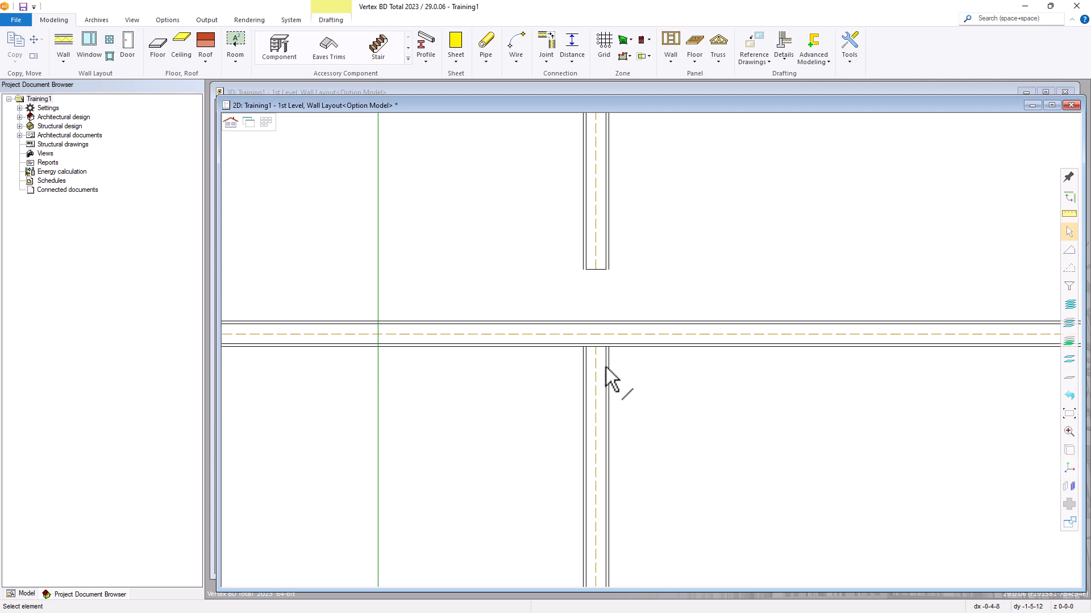
- Join the upper end of the cut wall's lower piece to the horizontal non-bearing wall with a T connection
scroll(605, 367, down, 3)
scroll(651, 358, up, 2)
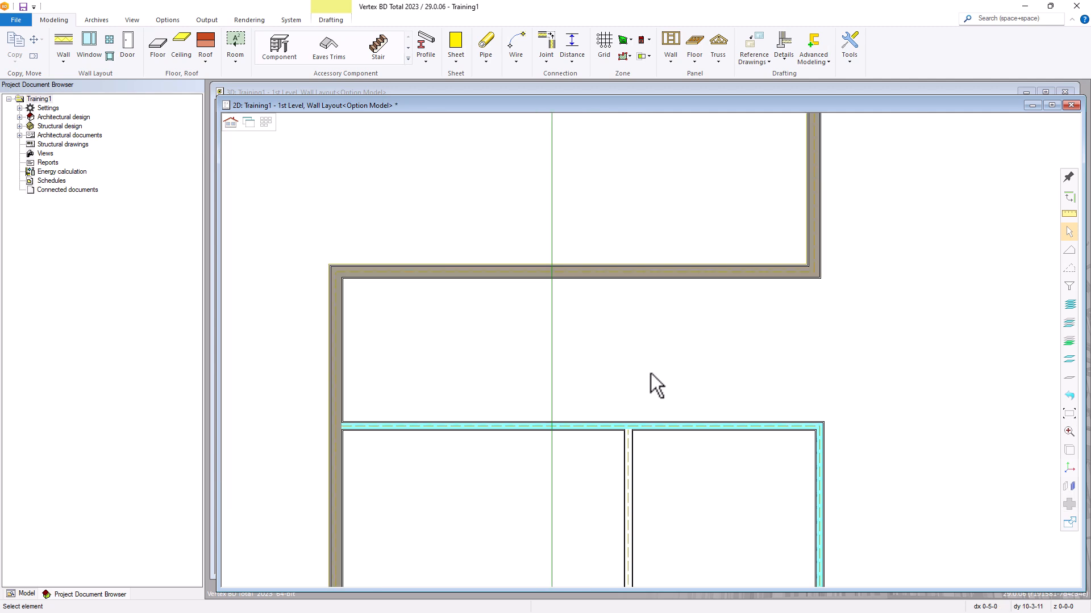
scroll(650, 360, up, 1)
scroll(615, 466, up, 4)
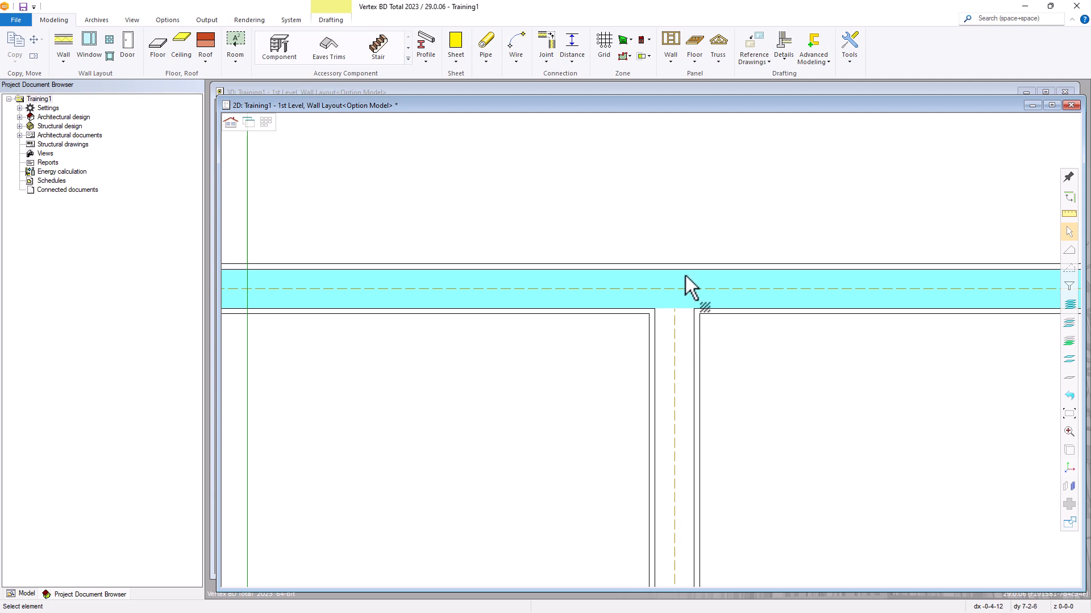
scroll(652, 360, down, 3)
scroll(652, 361, up, 3)
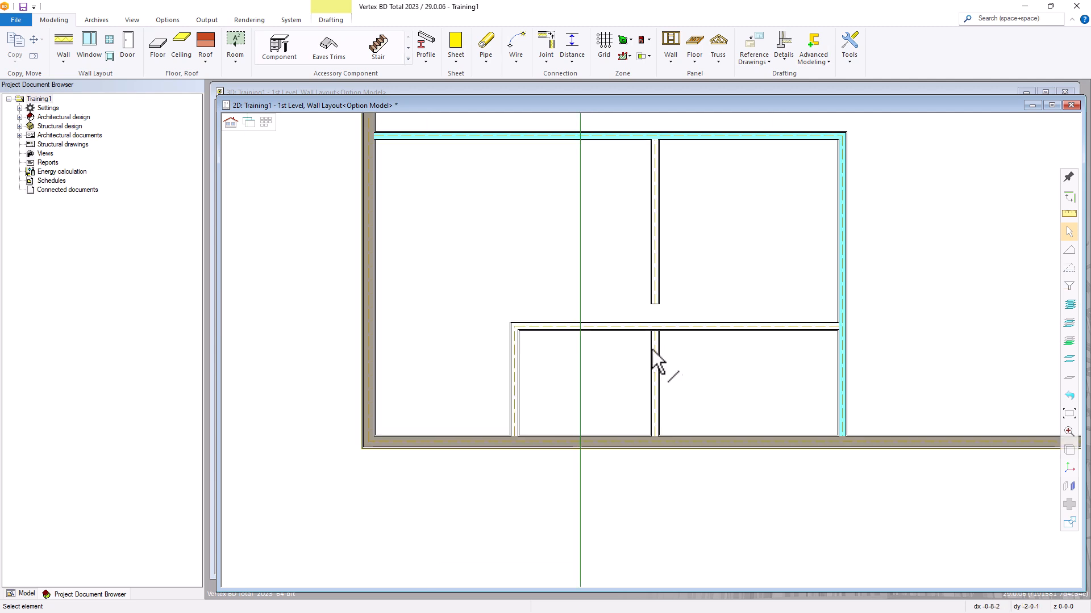
right_click(651, 269)
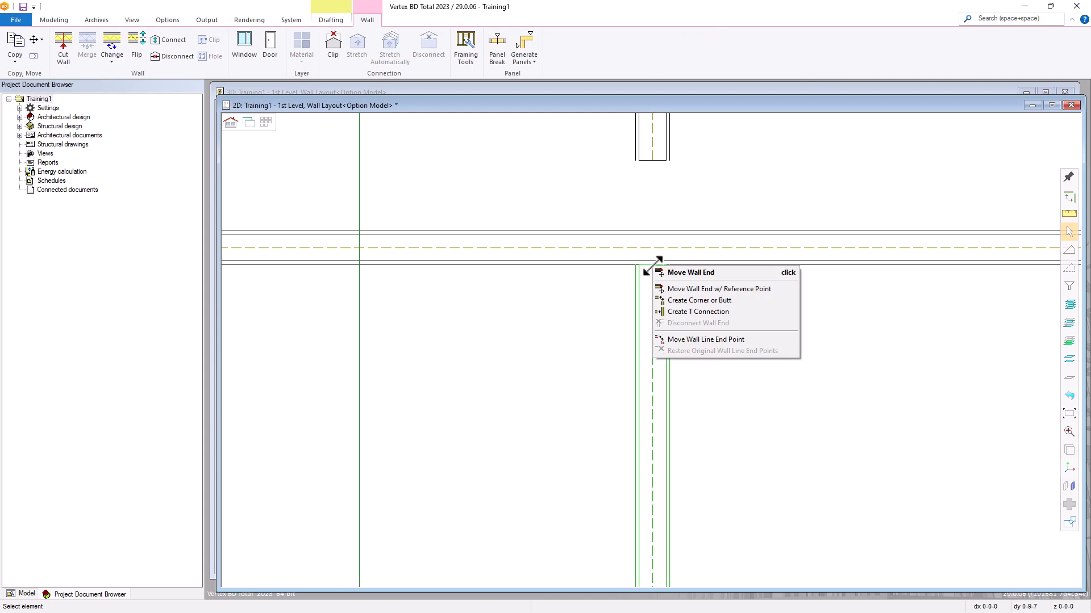
click(688, 312)
click(713, 258)
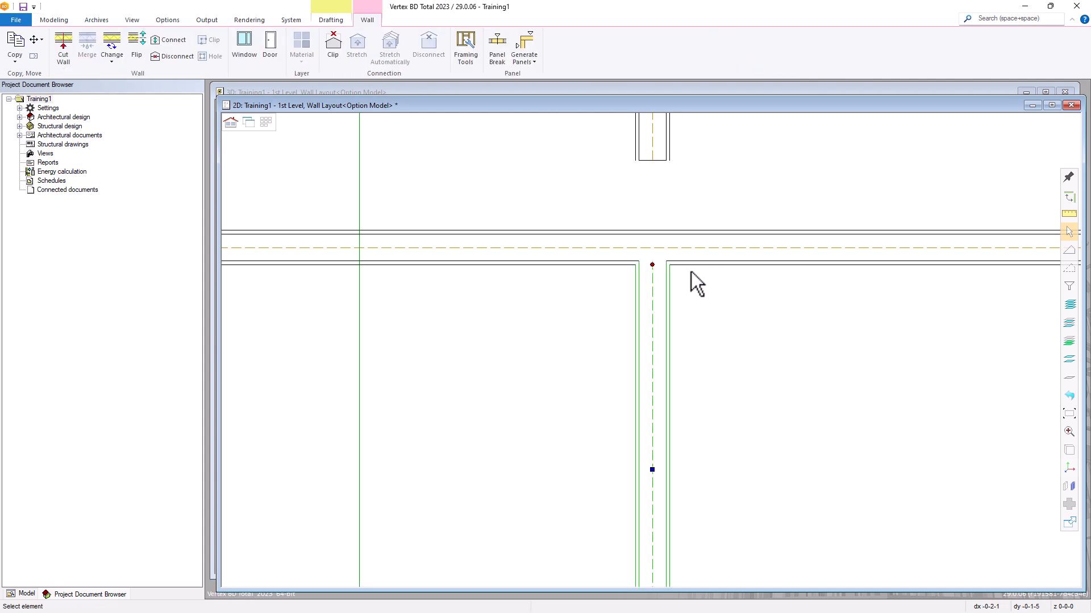
key(Escape)
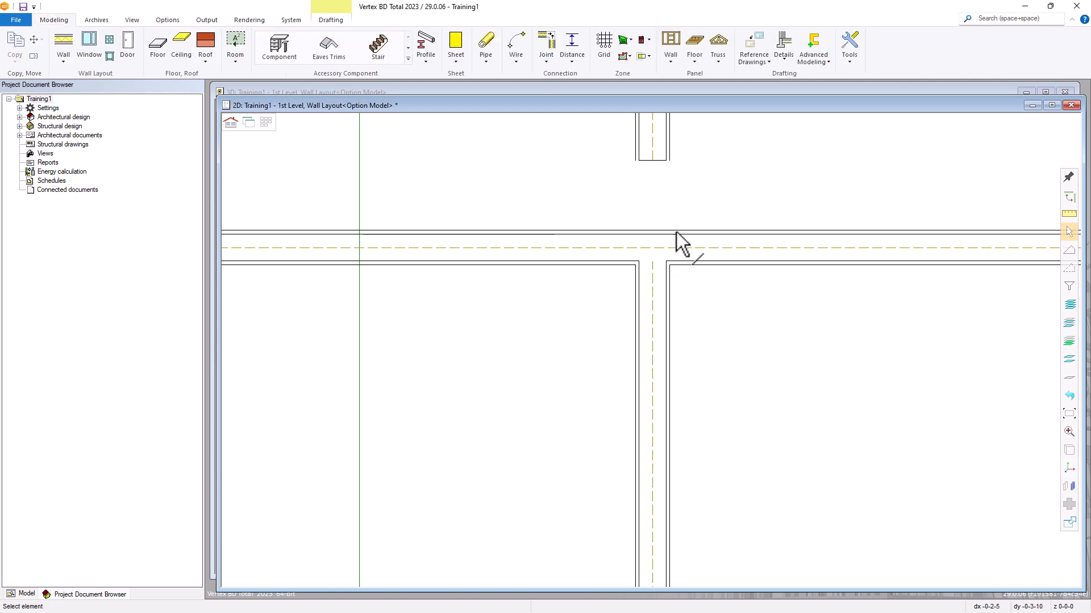
- Extend the lower end of the cut wall's upper piece to the horizontal non-bearing wall with a T connection
click(652, 148)
mouse_move(653, 162)
click(686, 208)
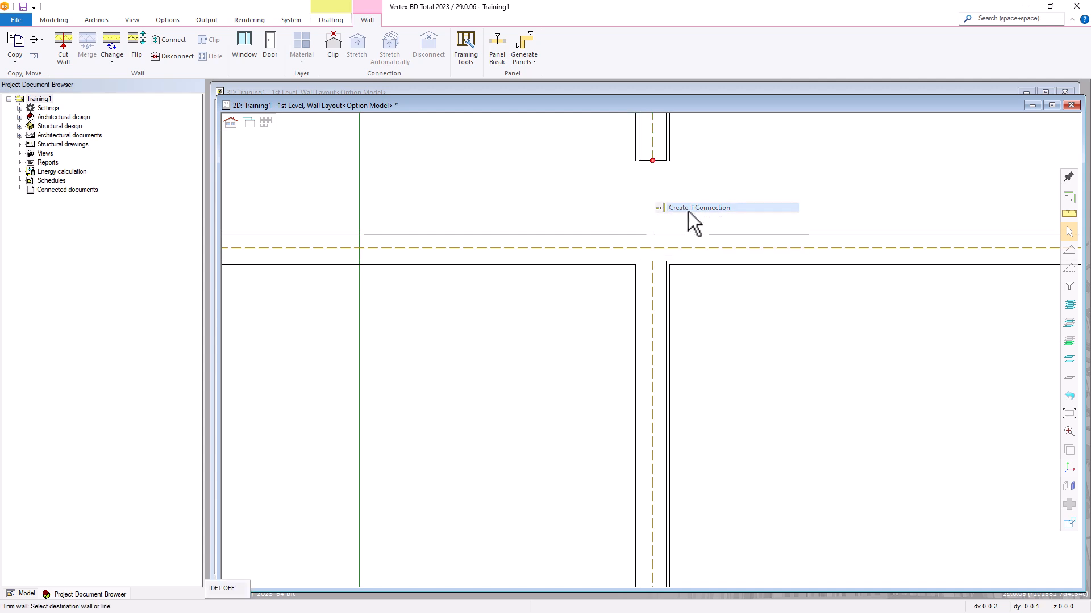
click(697, 236)
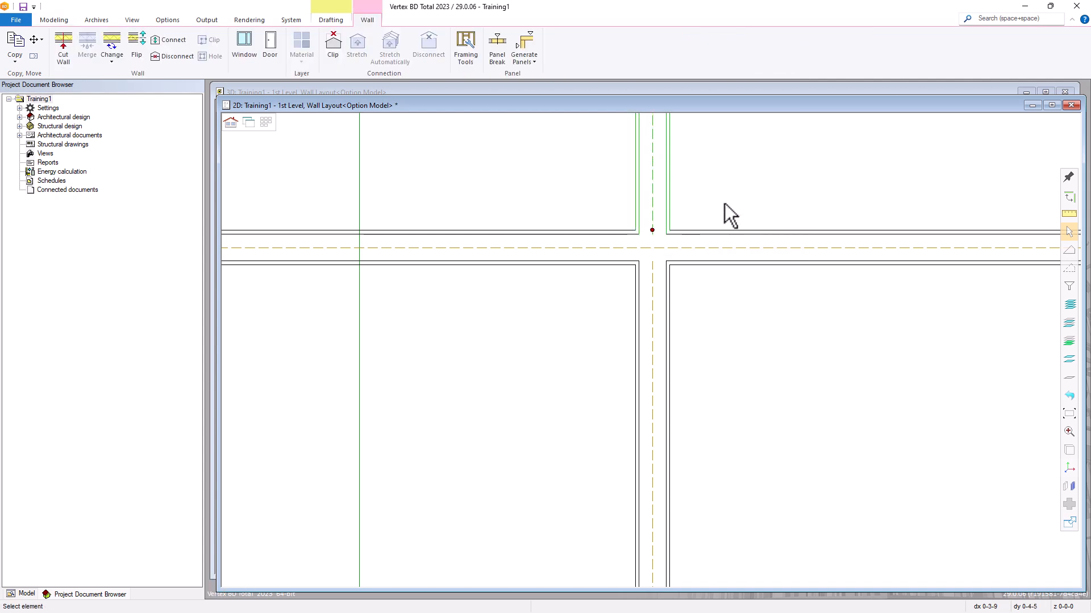
- Flip the upper right exterior wall's exterior side and flip it back, and flip the side marker of the lower horizontal non-bearing wall
scroll(691, 347, down, 4)
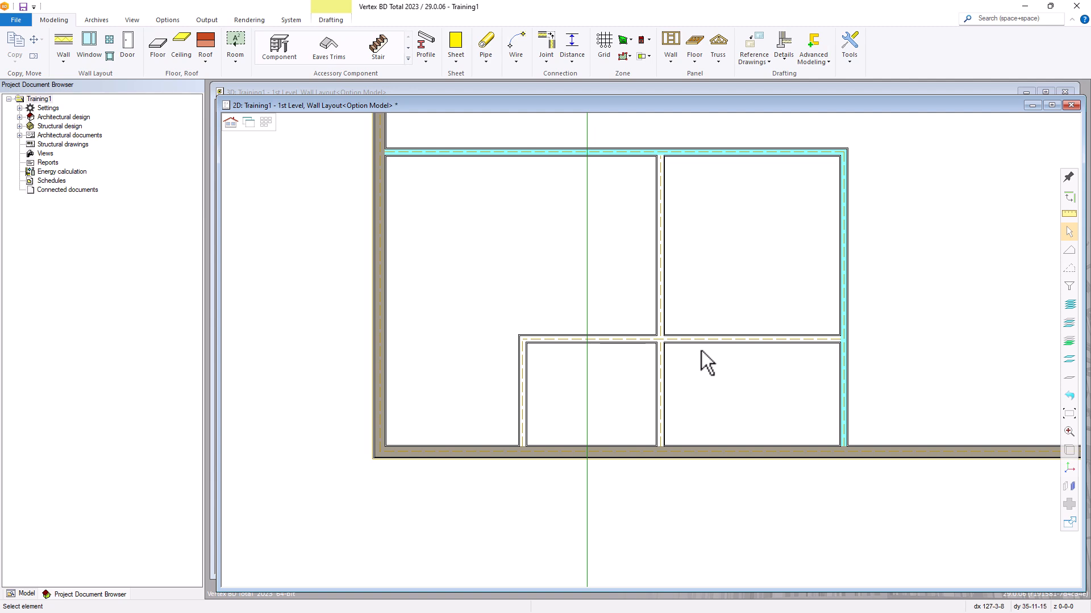
scroll(714, 387, down, 4)
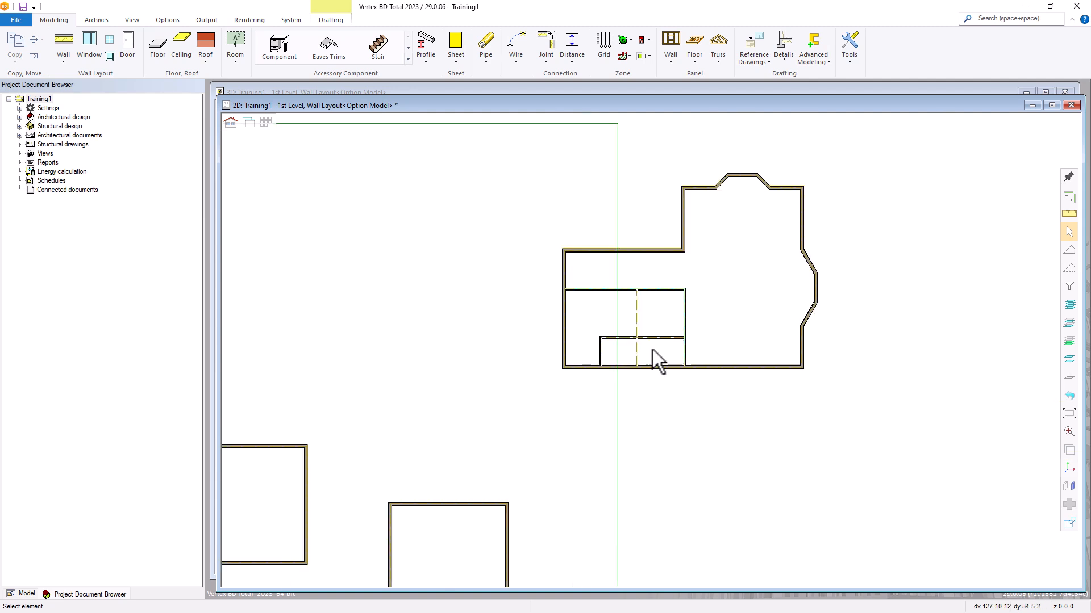
scroll(705, 307, up, 2)
scroll(653, 355, down, 1)
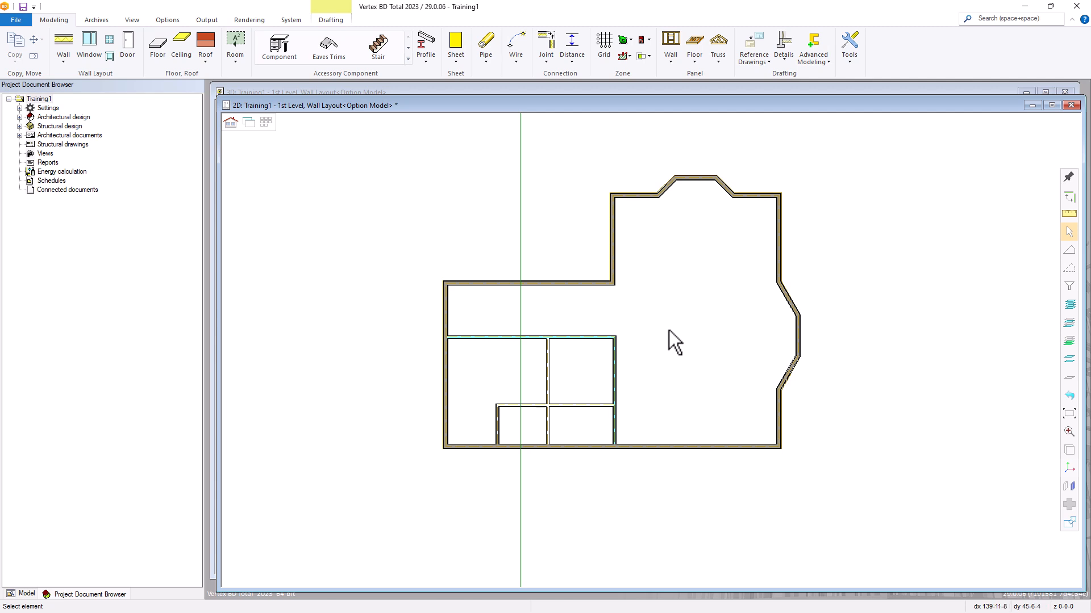
scroll(669, 333, up, 1)
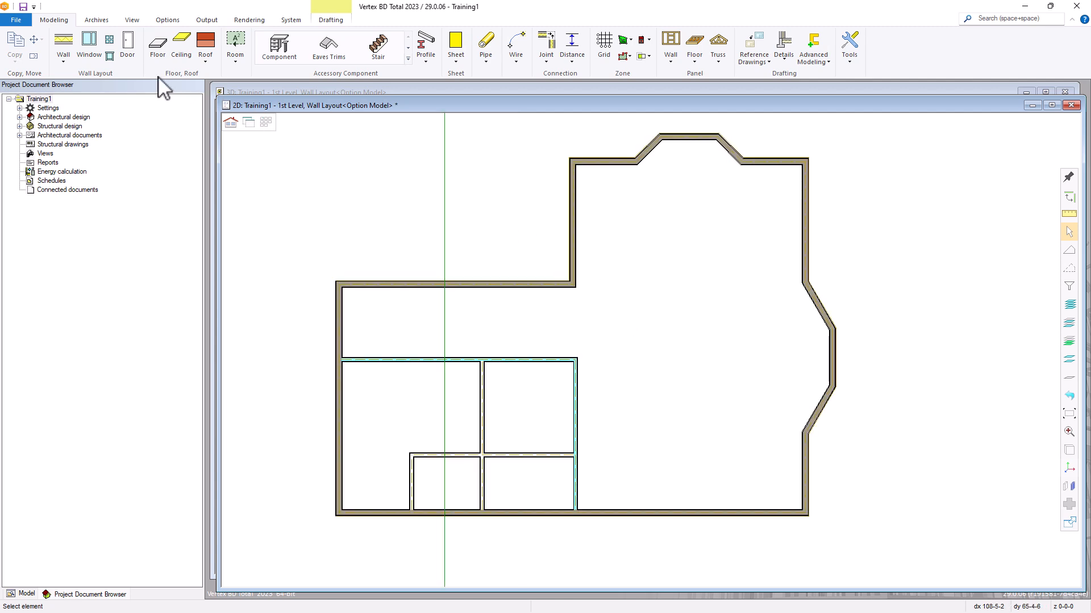
click(64, 61)
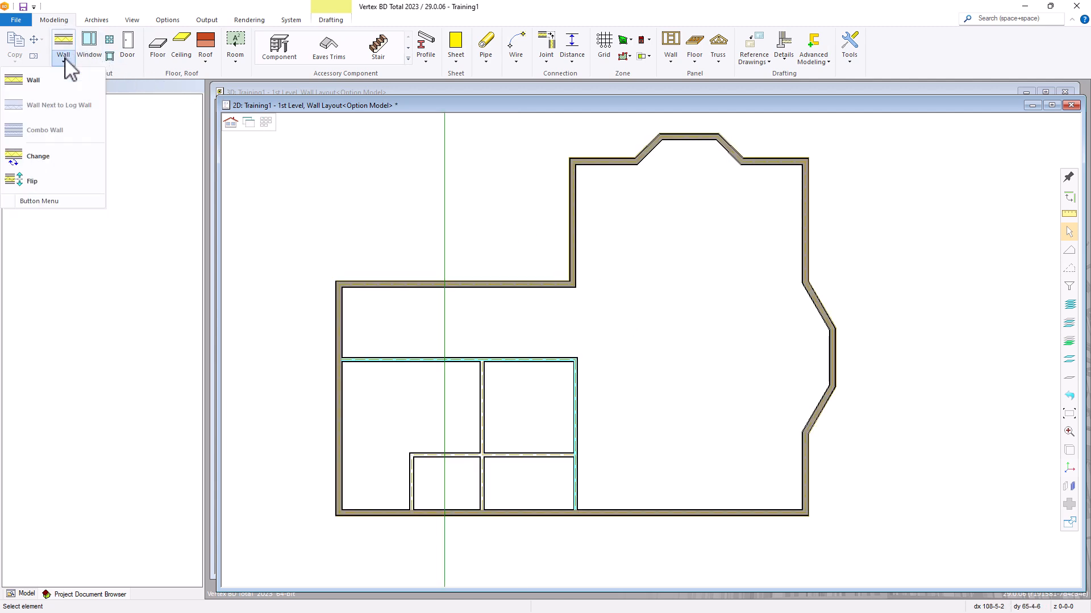
click(32, 183)
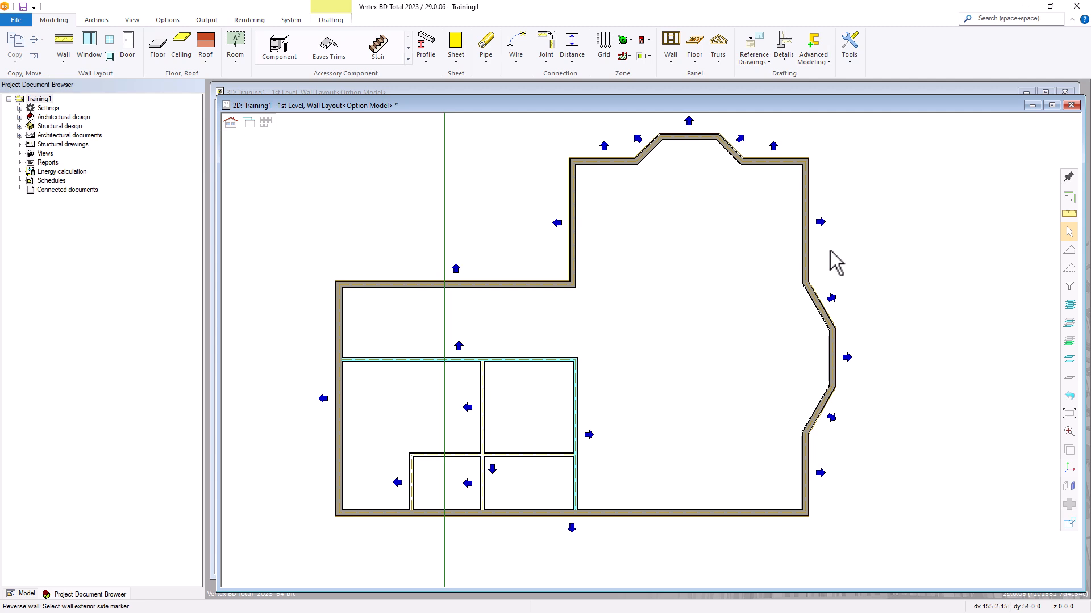
click(819, 222)
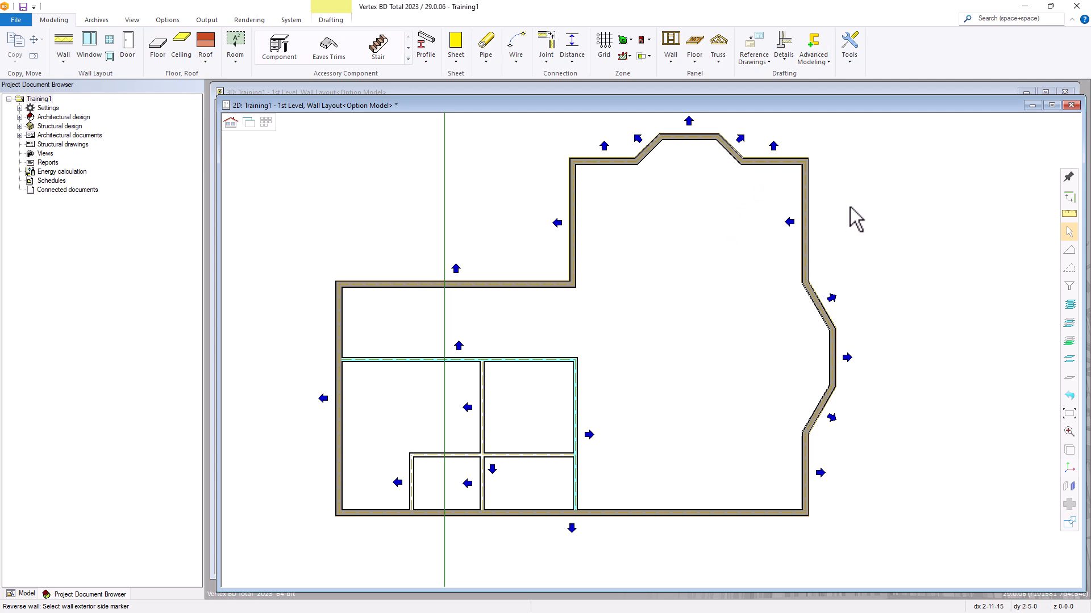
click(789, 224)
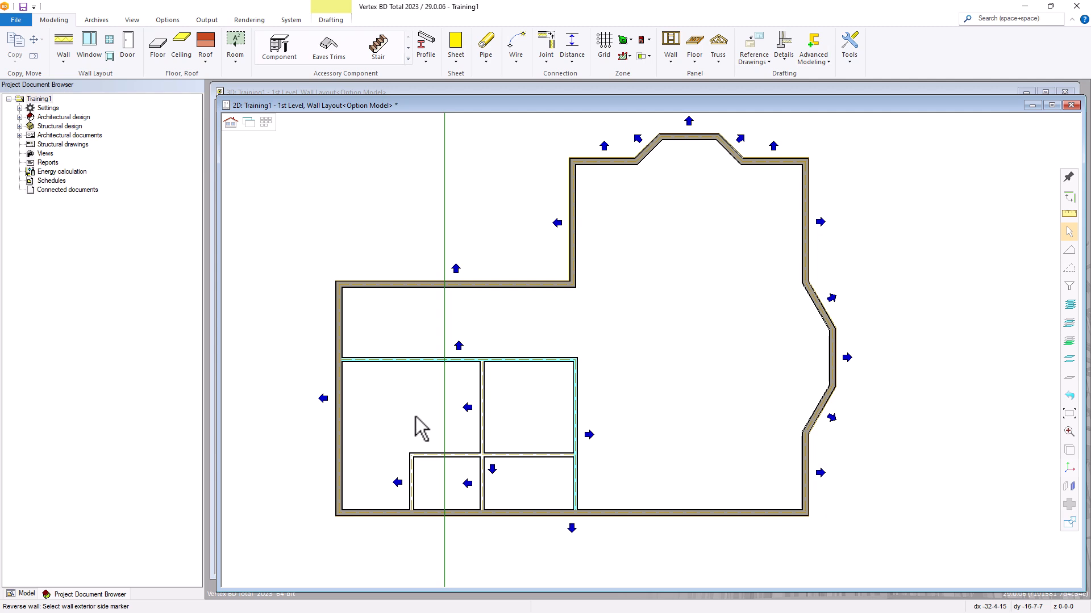
click(492, 470)
key(Escape)
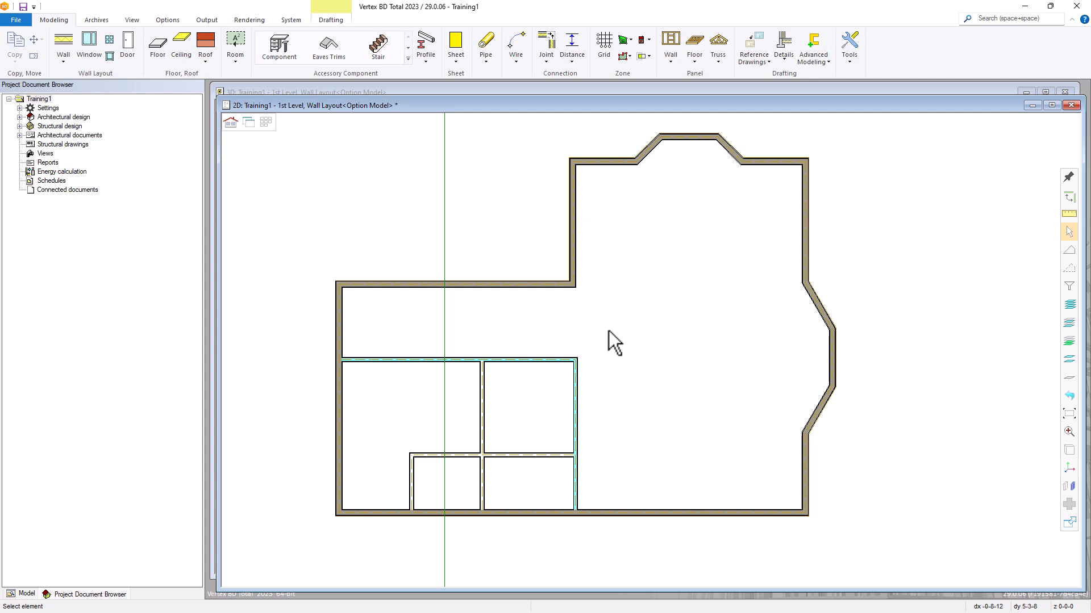
- Start inserting a 2x4 Int Non Bearing wall in the empty area up and to the left of the house outline
click(63, 46)
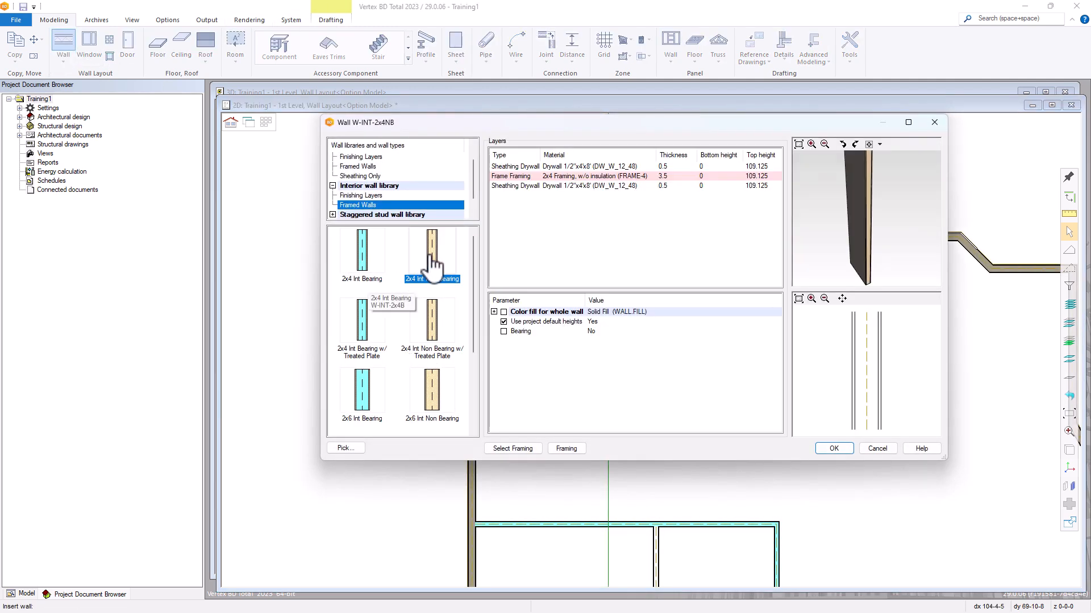
click(833, 448)
click(369, 363)
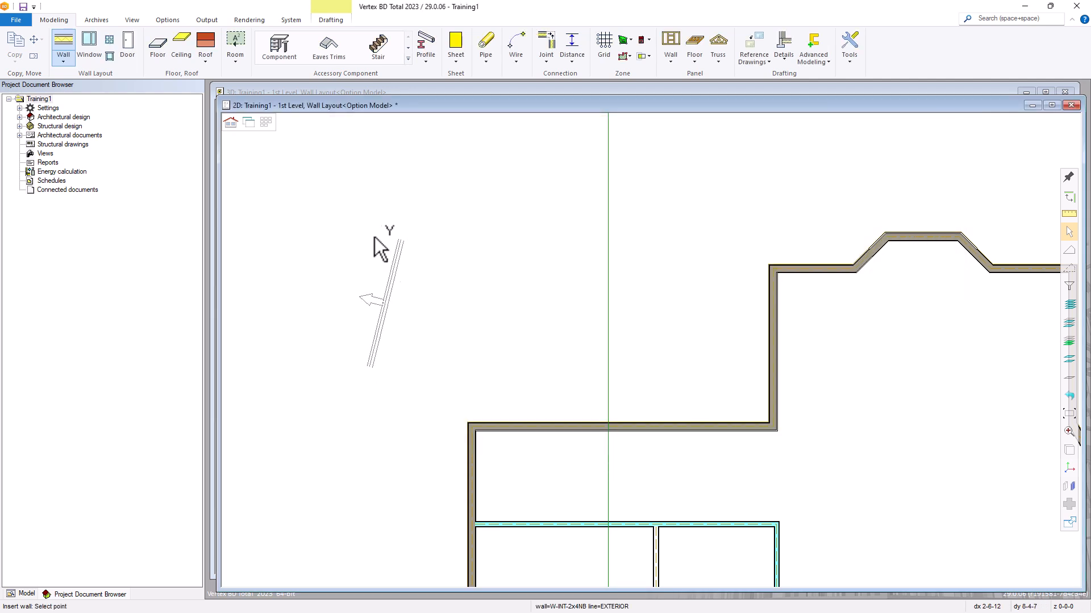
- Try to switch the wall being inserted to the 2x6 Int Non Bearing type
right_click(373, 235)
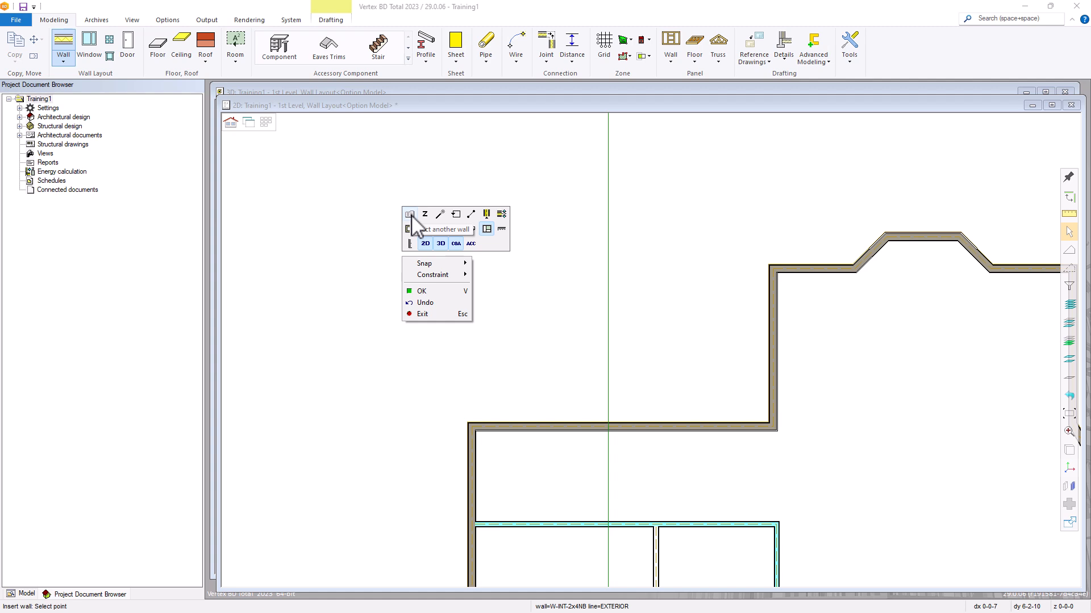
click(410, 214)
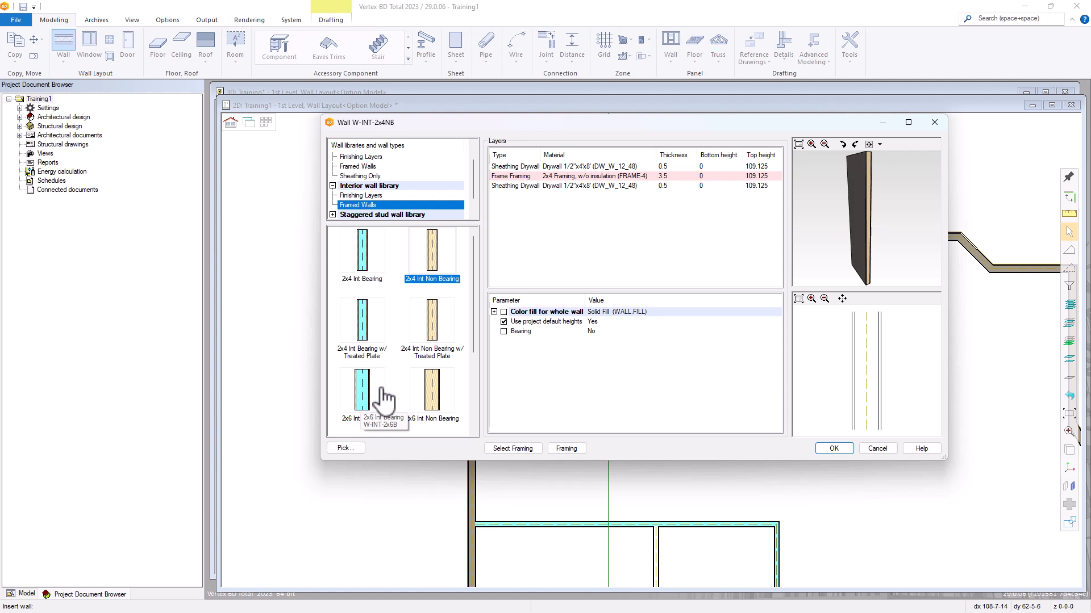
click(431, 395)
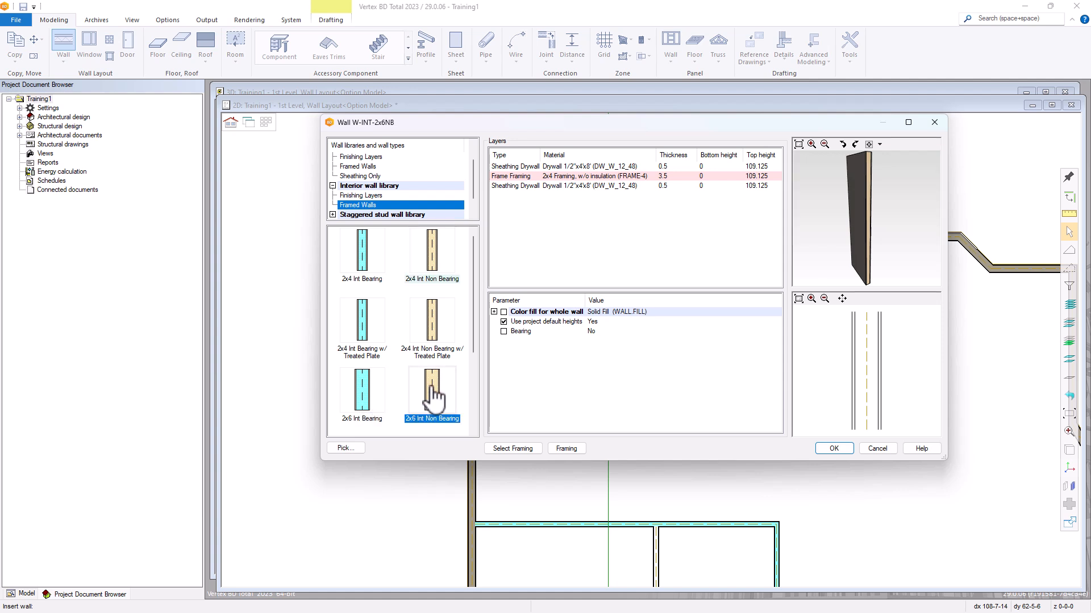
click(833, 449)
- Open the wall's height selection with 3D levels and examine the 1st-Floor and ceiling levels in the preview
right_click(437, 273)
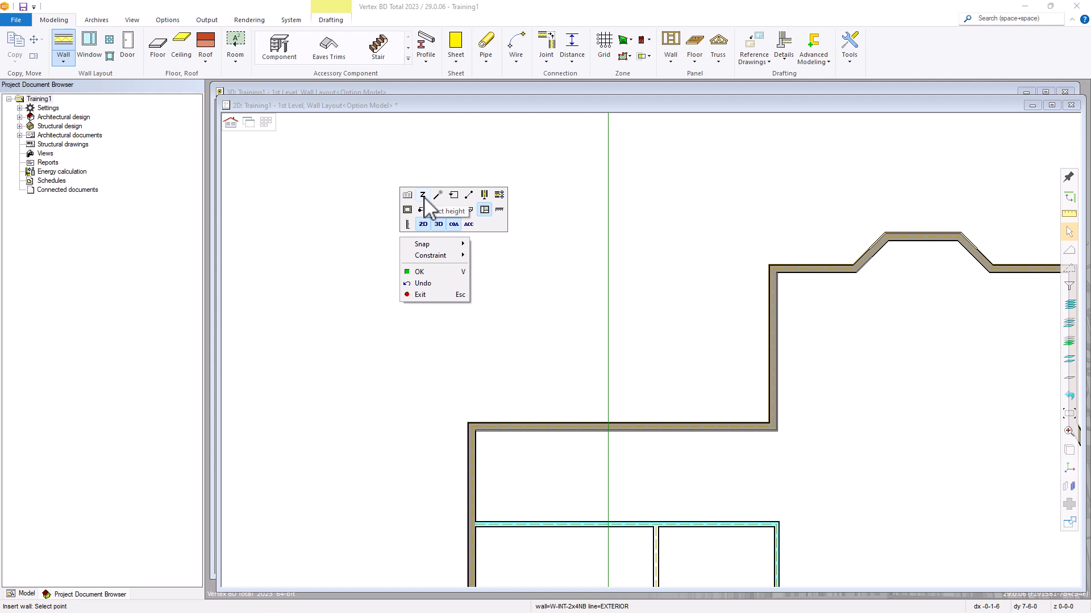
click(424, 196)
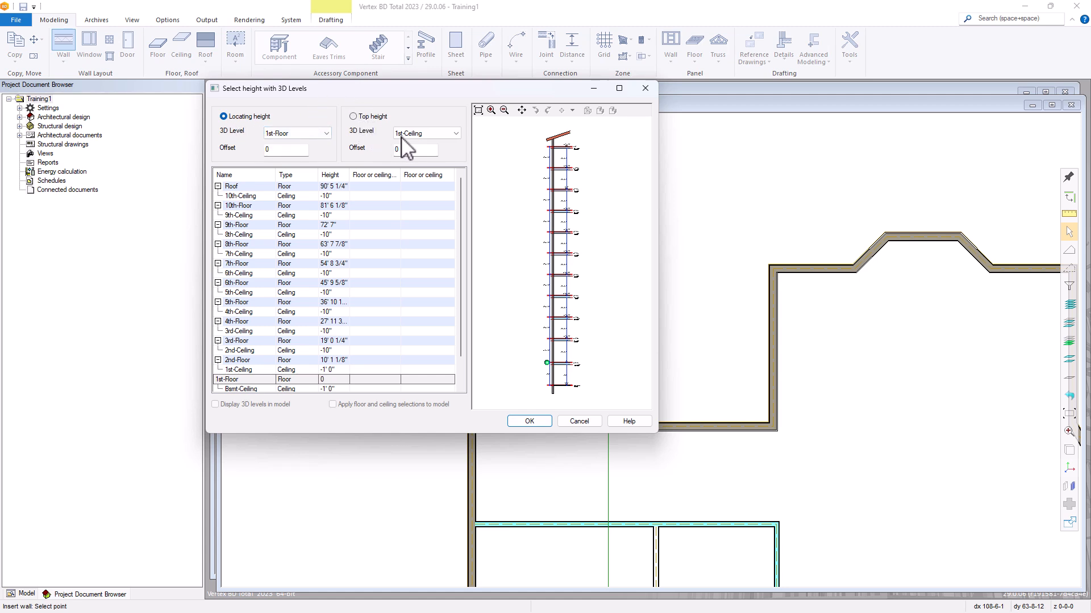
scroll(565, 370, up, 3)
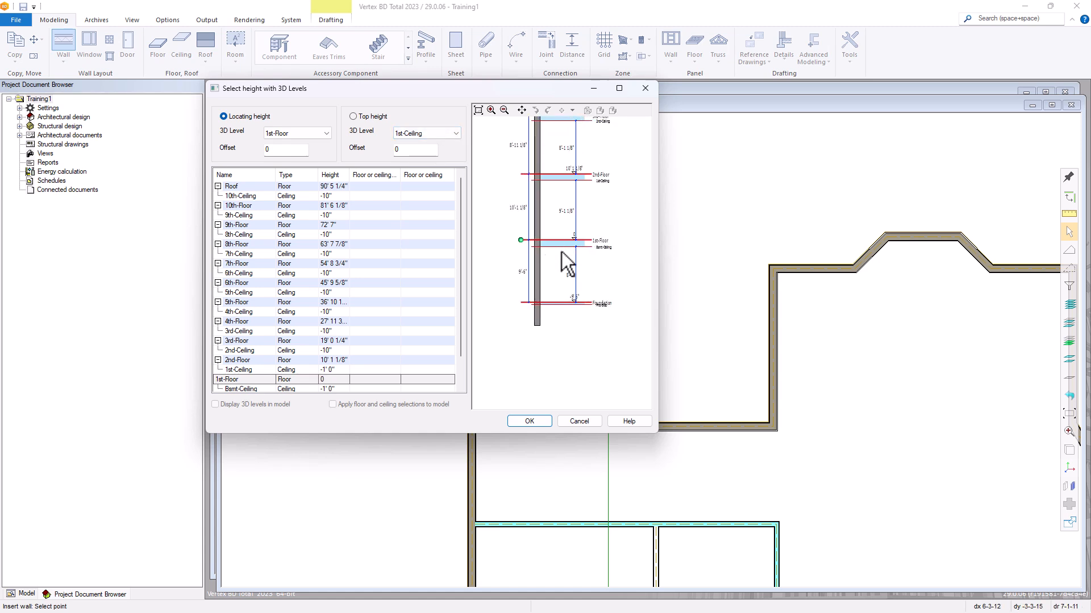
scroll(565, 233, up, 2)
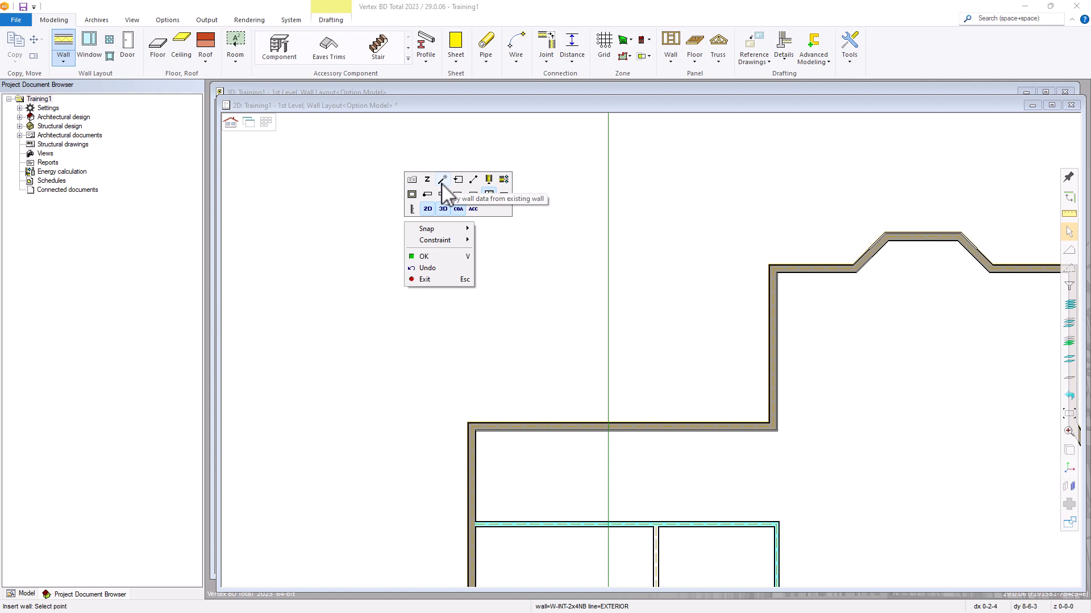
- Copy the wall data from the existing middle vertical interior wall to the wall being inserted
click(442, 181)
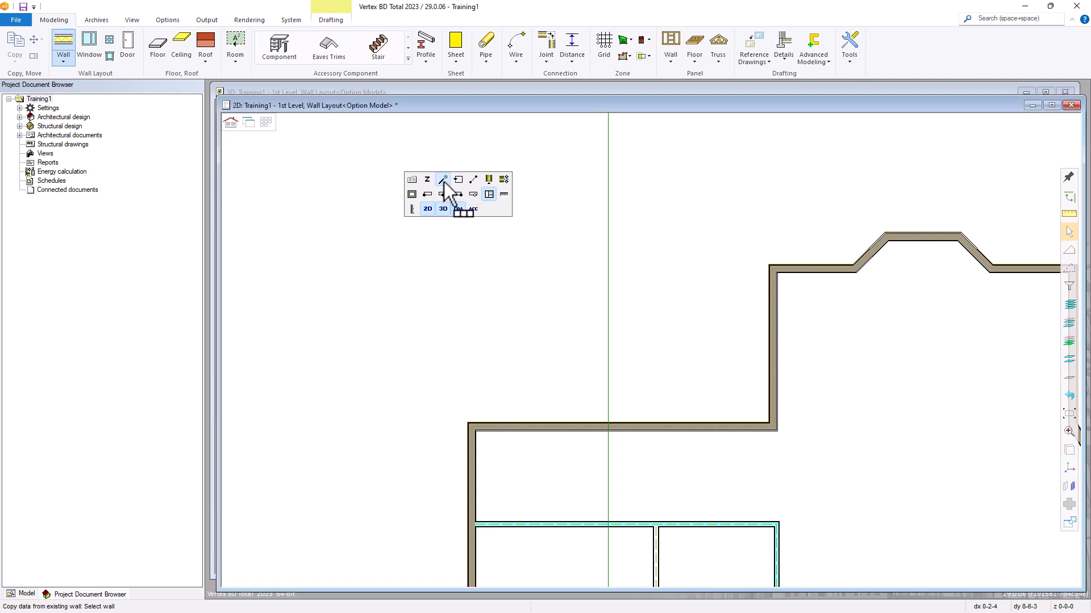
click(657, 565)
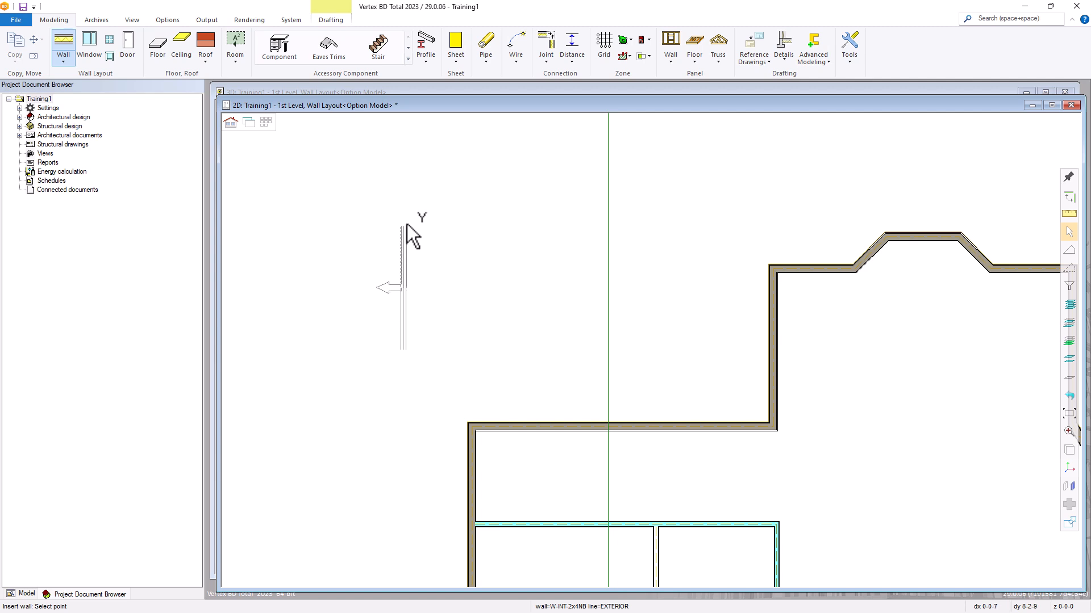
right_click(407, 207)
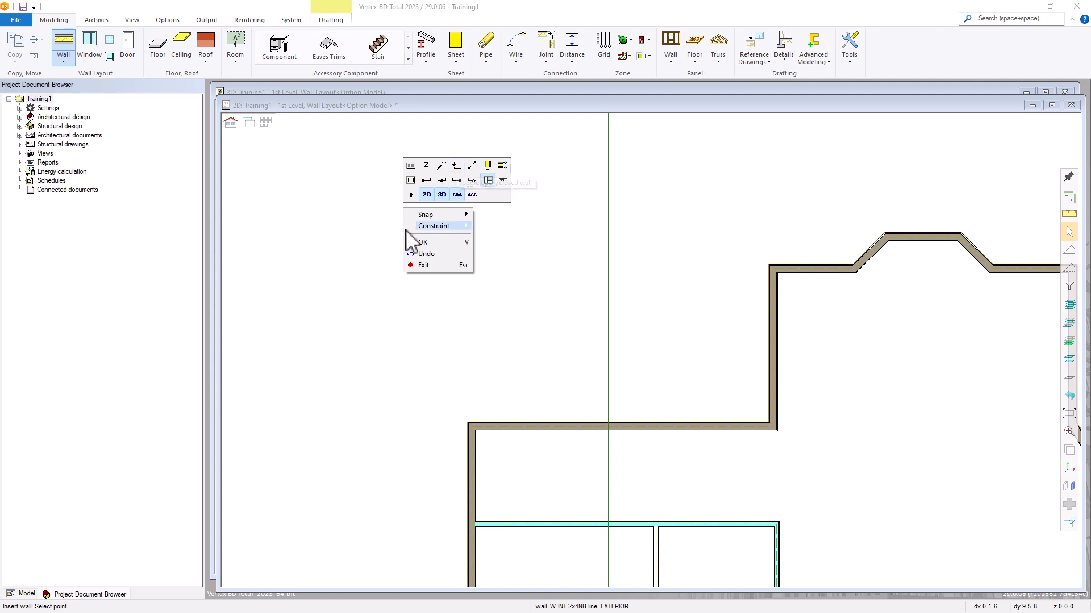
click(348, 297)
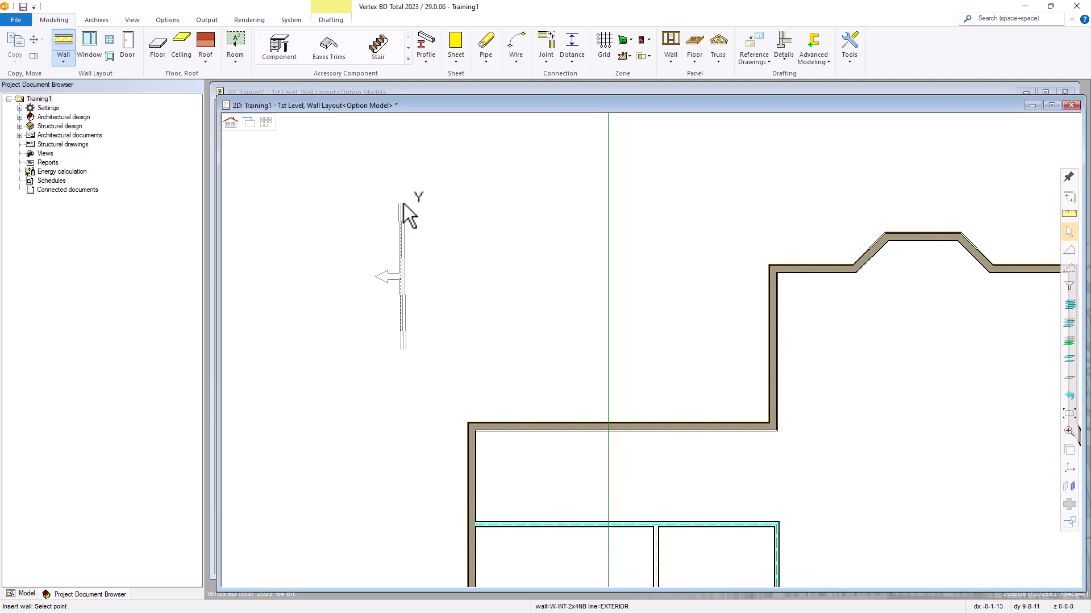
- Place the vertical segment's upper corner and the horizontal segment's end, and toggle the wall chain to closed
click(404, 170)
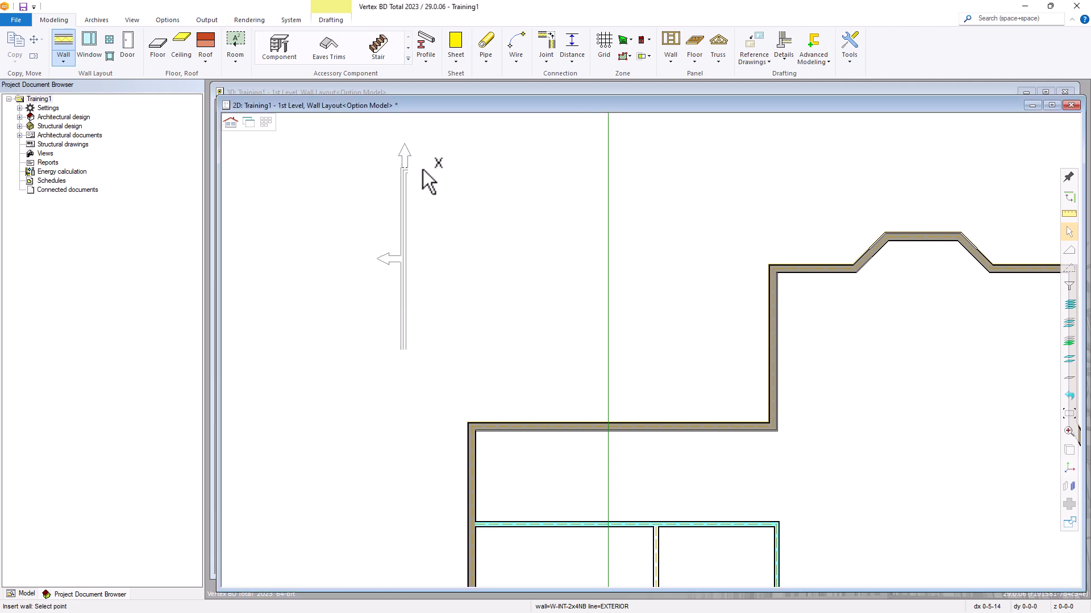
click(562, 169)
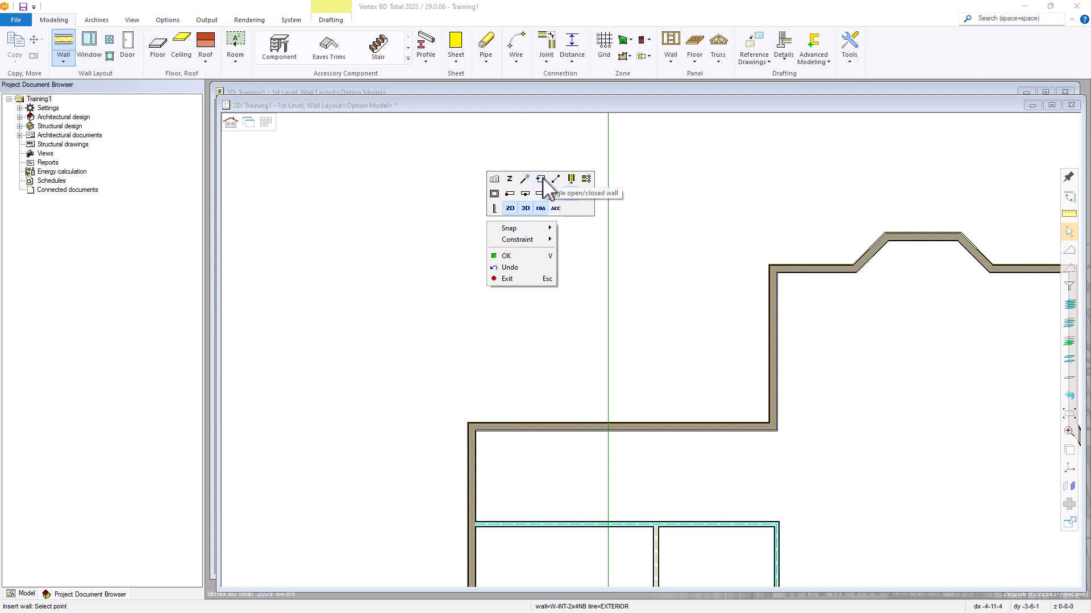
click(542, 180)
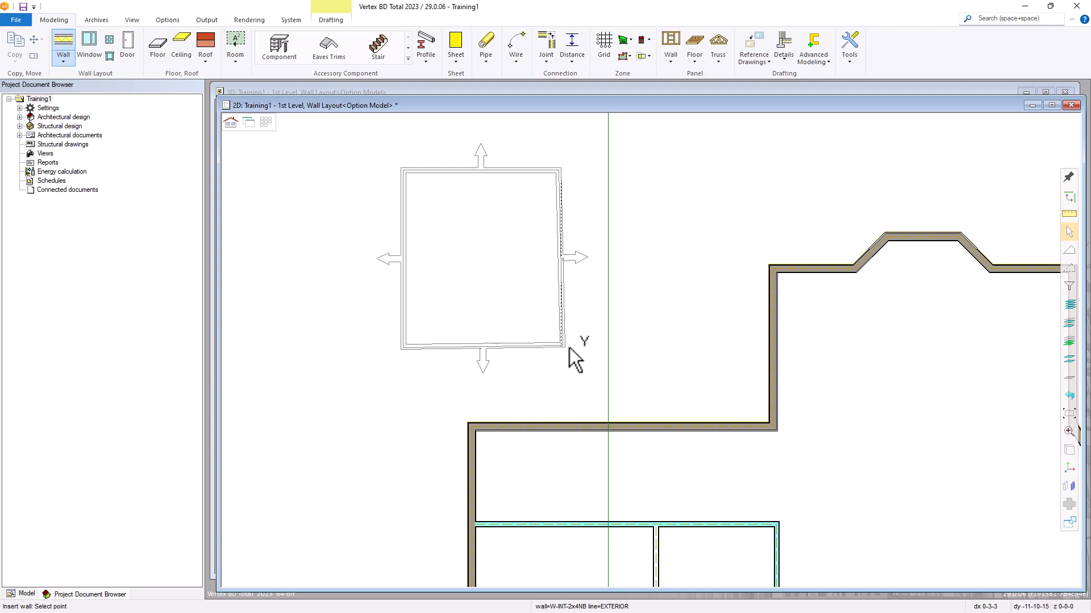
- Change the reference line of the 2x4 interior wall chain being inserted to the interior finish line
right_click(429, 227)
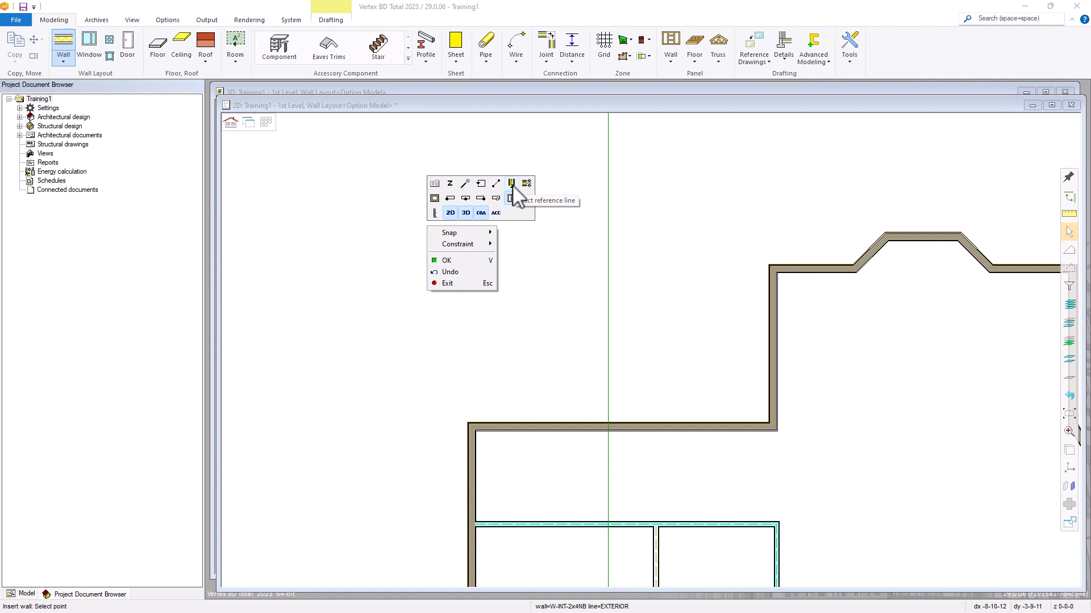
click(512, 184)
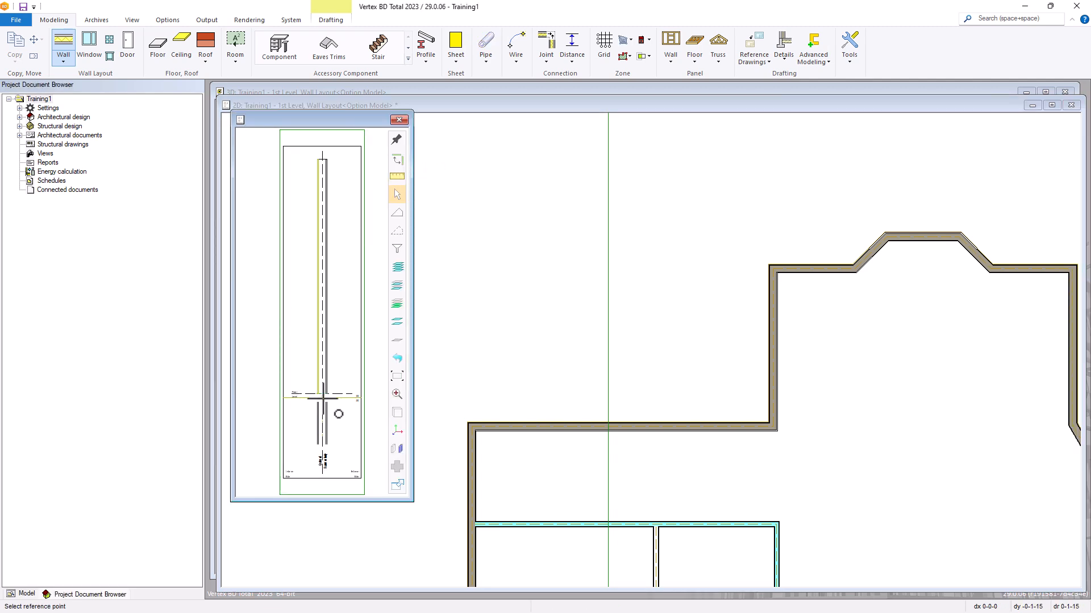
scroll(322, 400, up, 3)
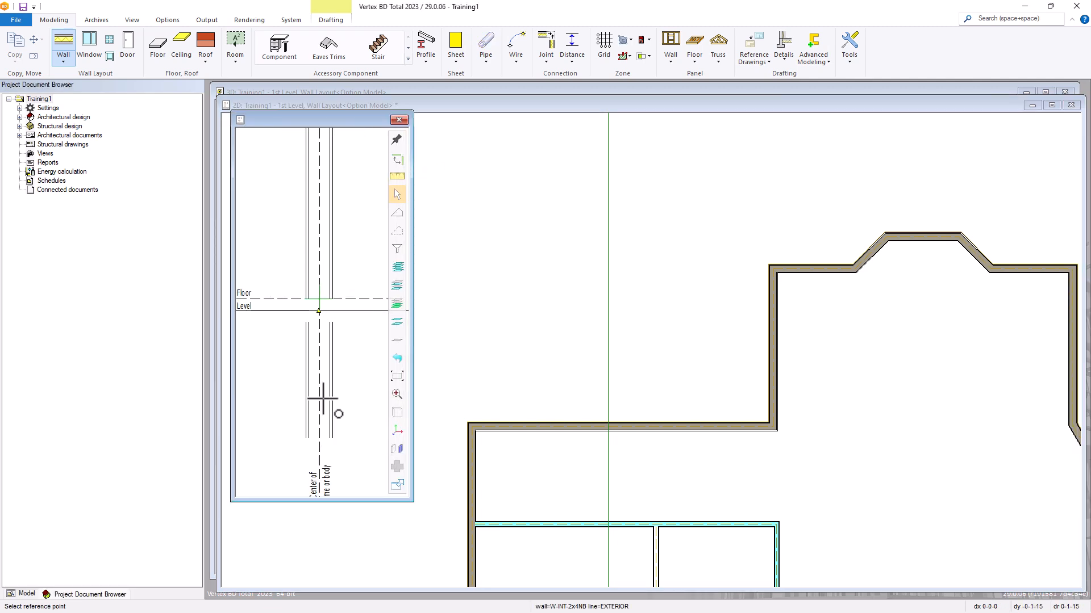
click(306, 271)
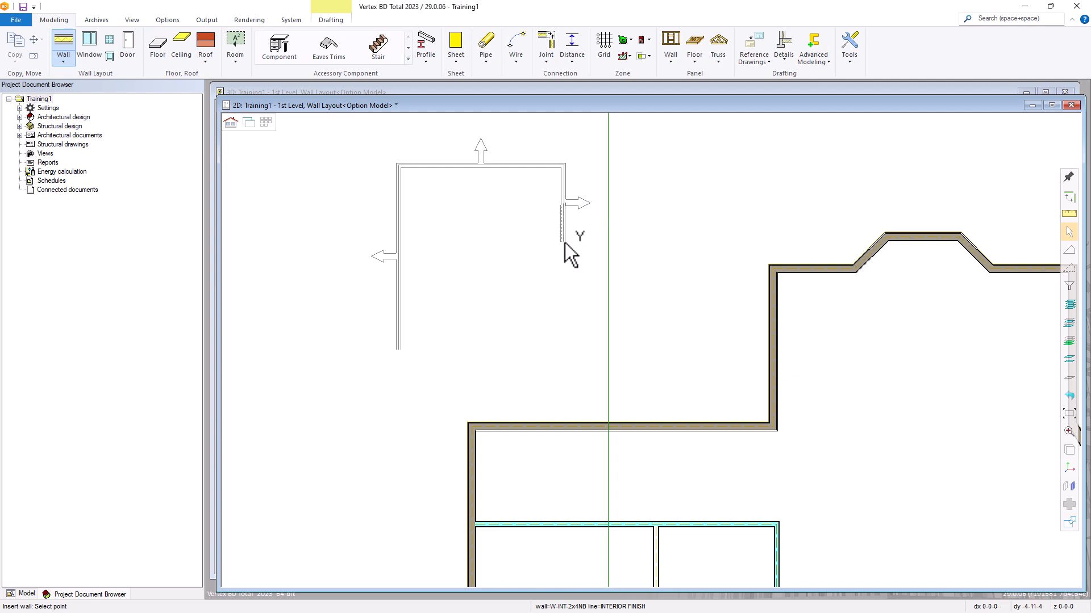
scroll(563, 253, up, 1)
scroll(564, 253, up, 3)
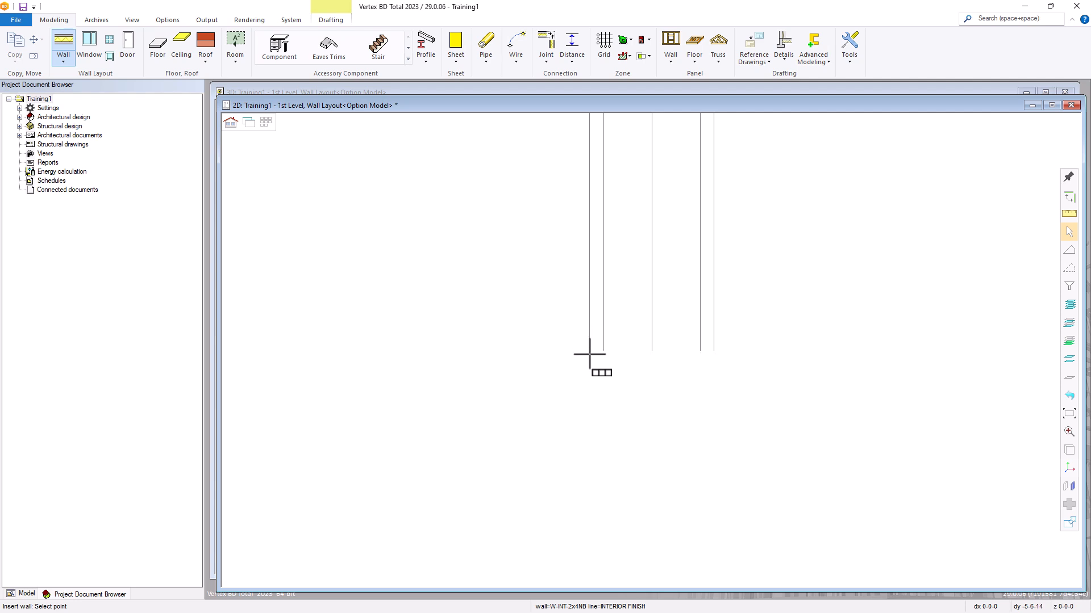
- Flip the W-EXT-2x6B wall chain being inserted so that its exterior side faces the opposite direction
right_click(594, 261)
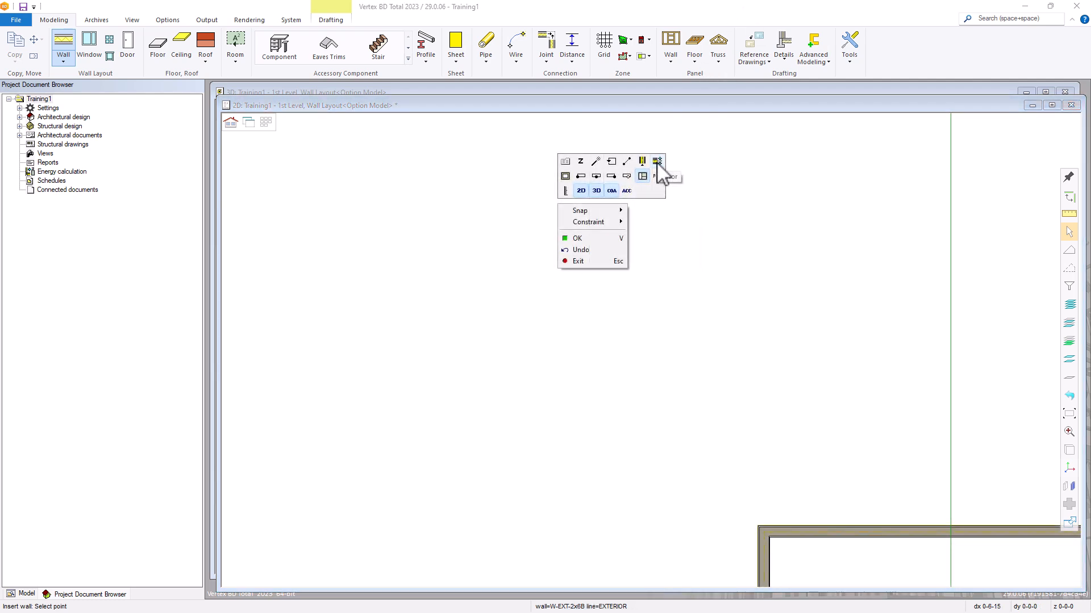
click(638, 288)
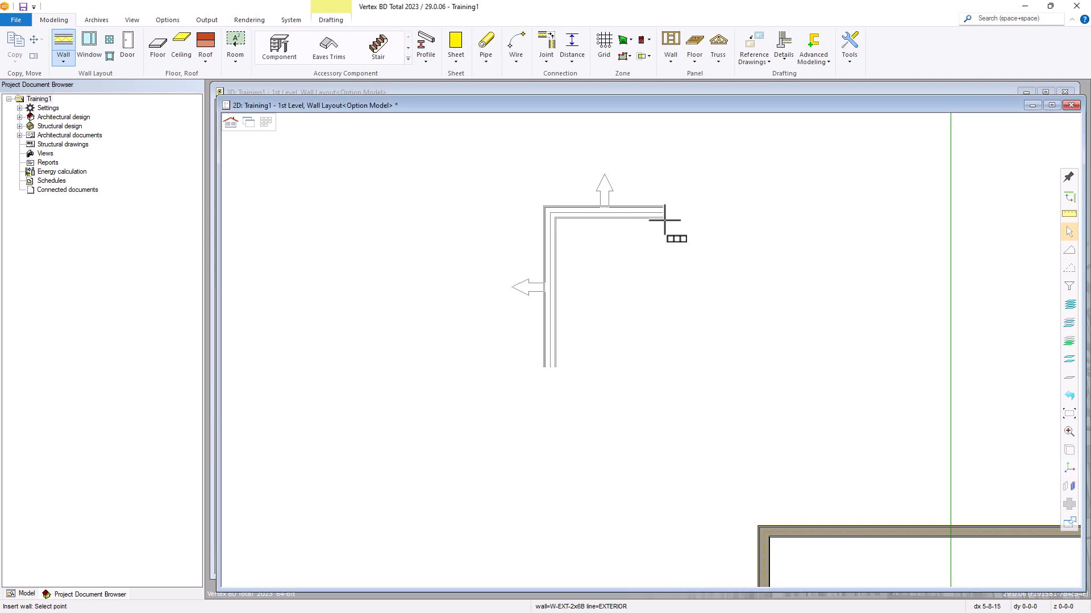
scroll(663, 222, up, 3)
middle_drag(664, 221, 651, 357)
scroll(650, 361, up, 3)
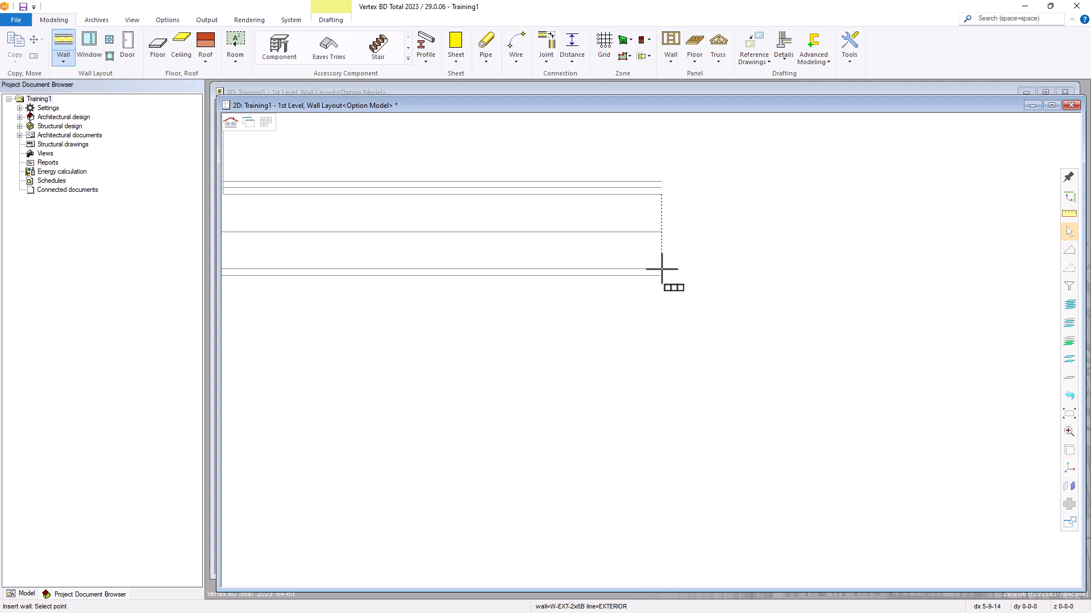
scroll(650, 397, down, 1)
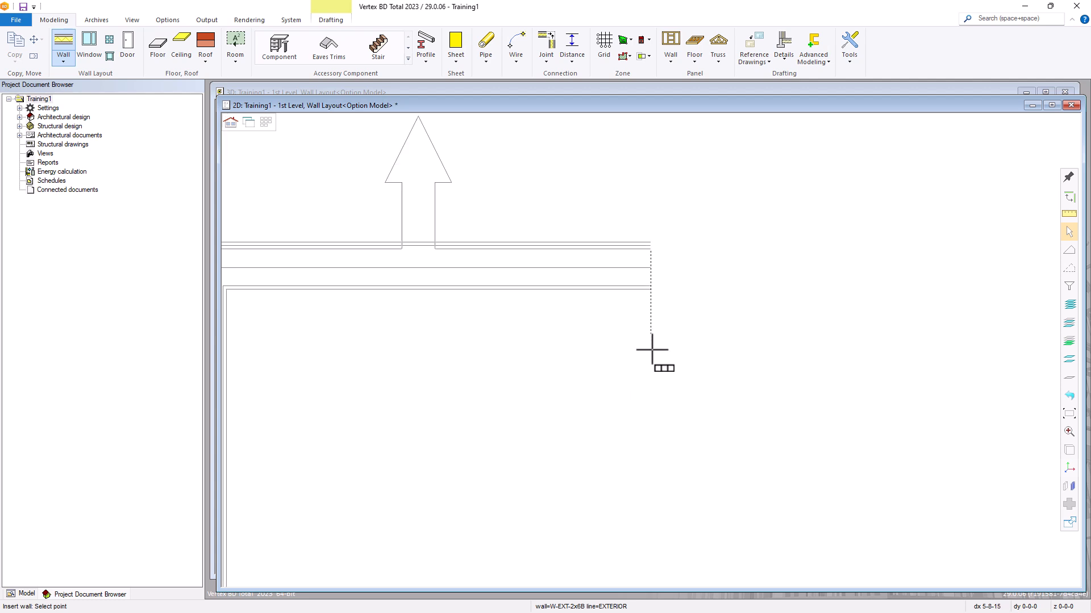
right_click(667, 247)
click(769, 206)
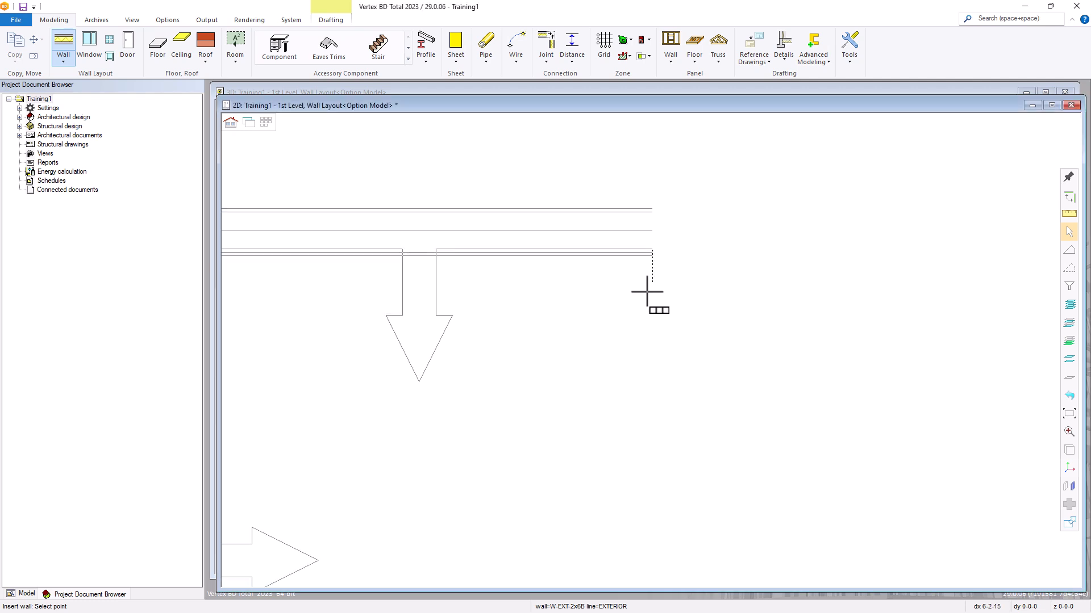
scroll(653, 349, down, 1)
scroll(636, 368, up, 1)
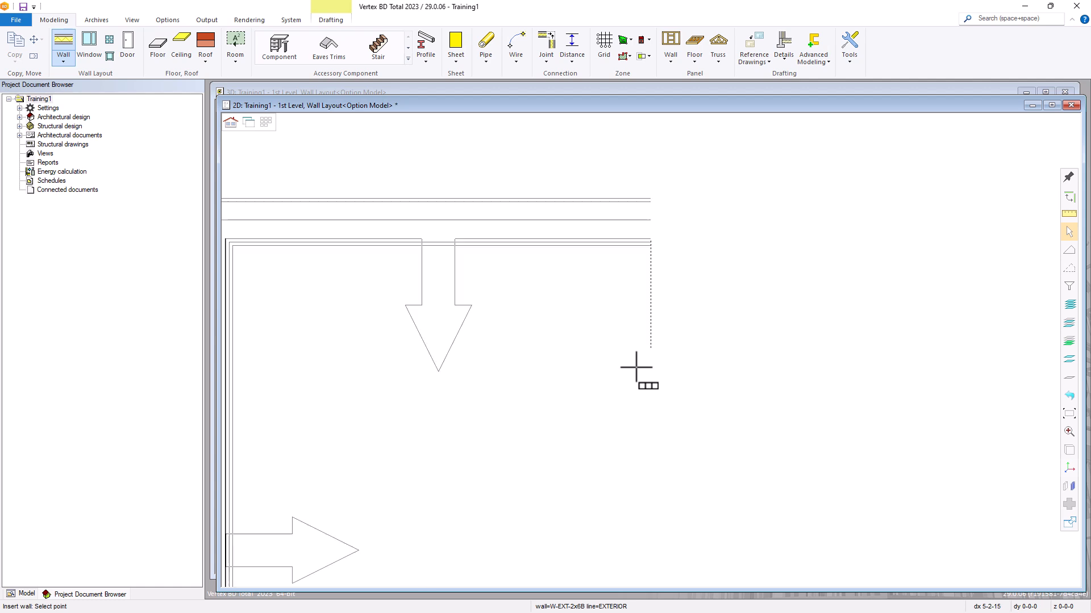
- Insert a rectangle of W-EXT-2x6B walls measuring 30 by 20 with the Rectangular walls option
right_click(688, 242)
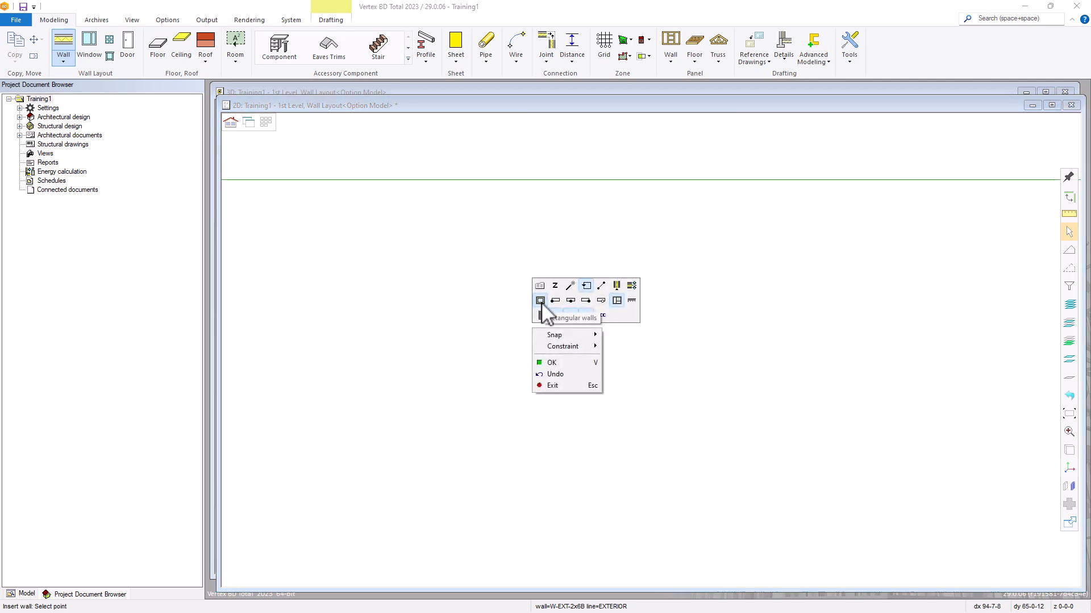
click(541, 302)
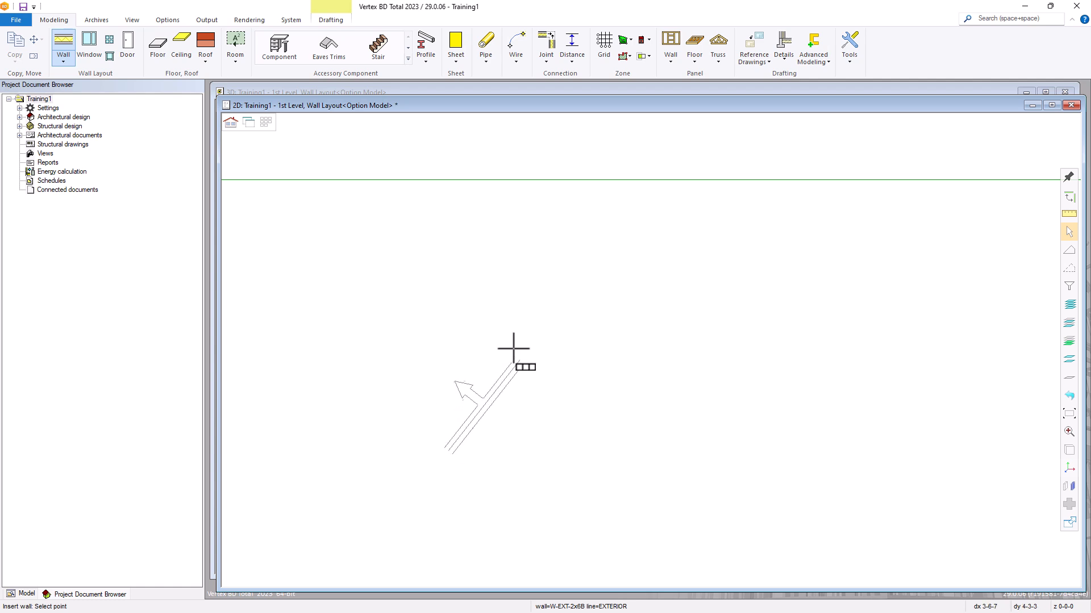
right_click(462, 324)
click(475, 305)
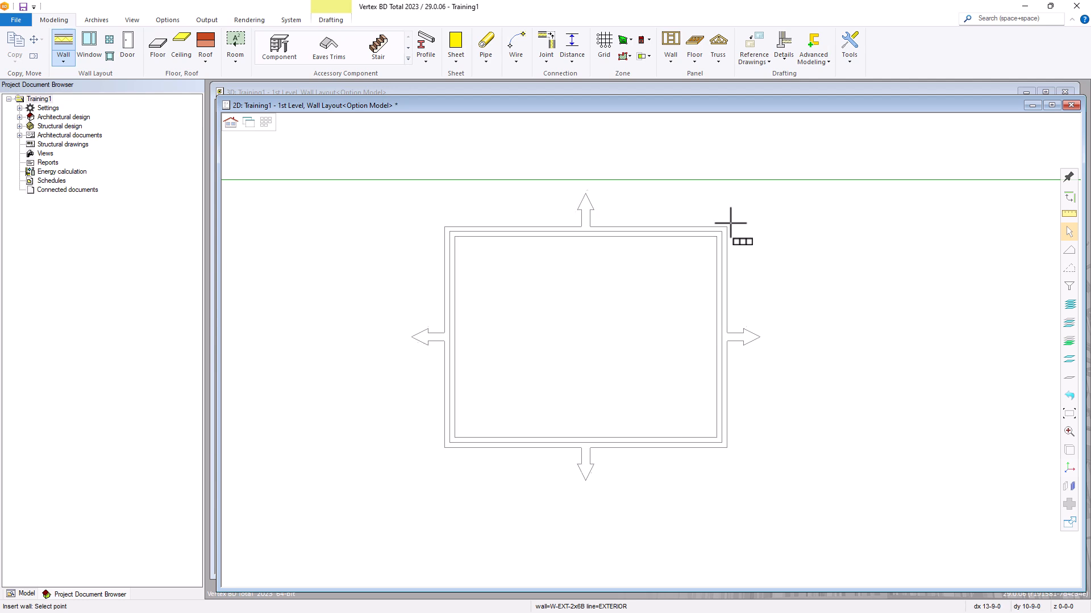
scroll(647, 348, down, 1)
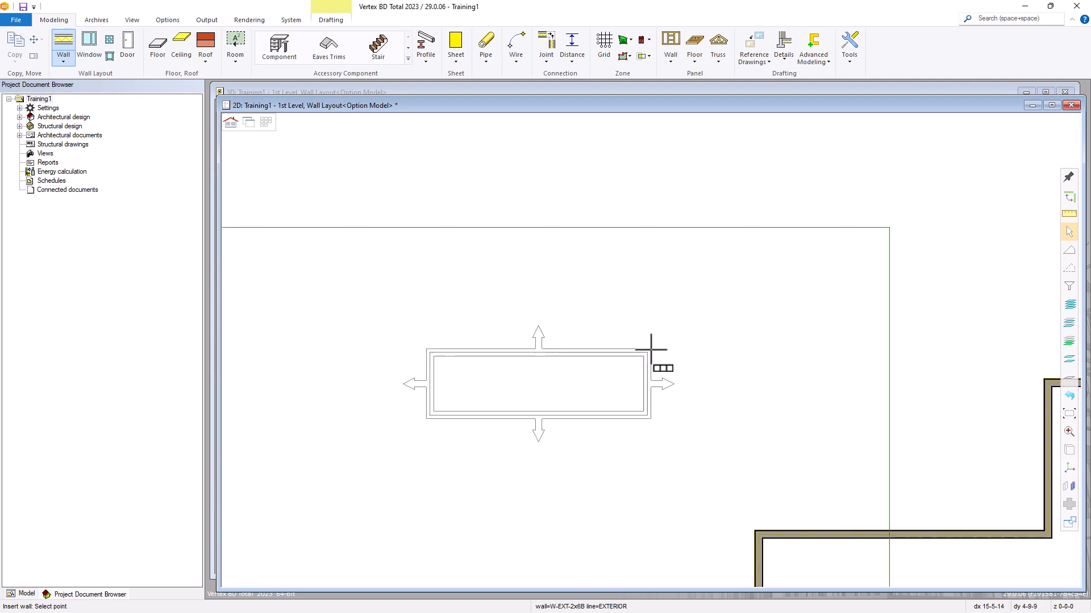
scroll(648, 341, up, 1)
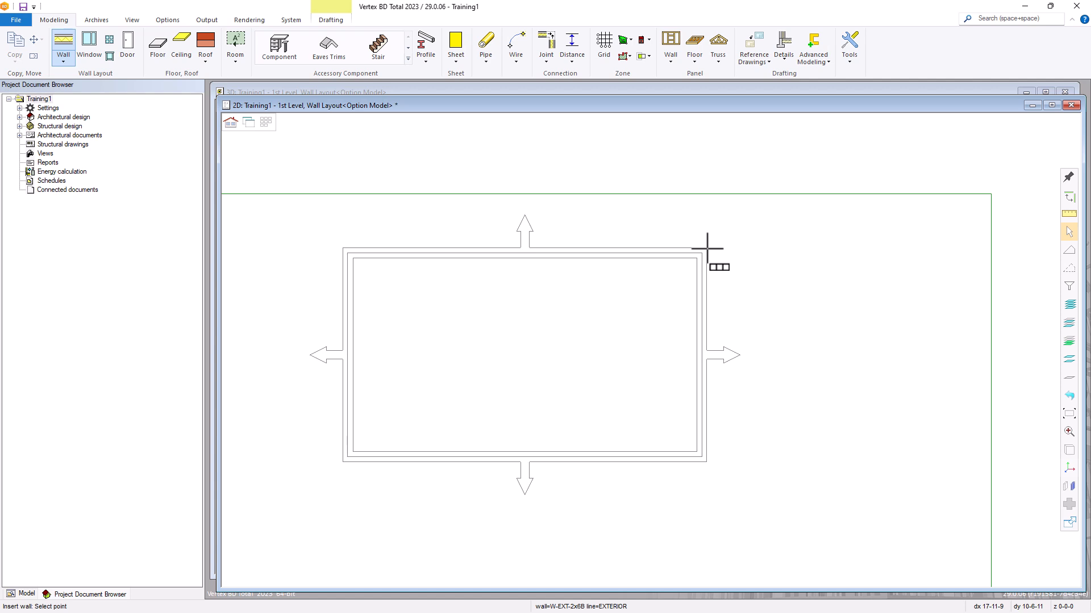
text(30)
key(Tab)
text(20)
key(Return)
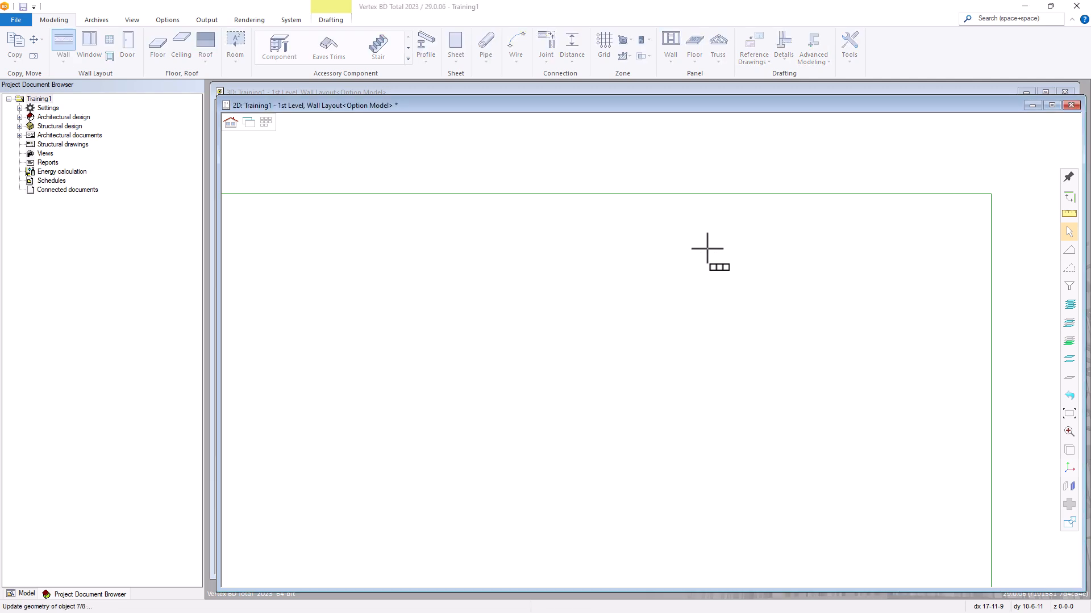
scroll(682, 341, down, 3)
scroll(648, 336, up, 2)
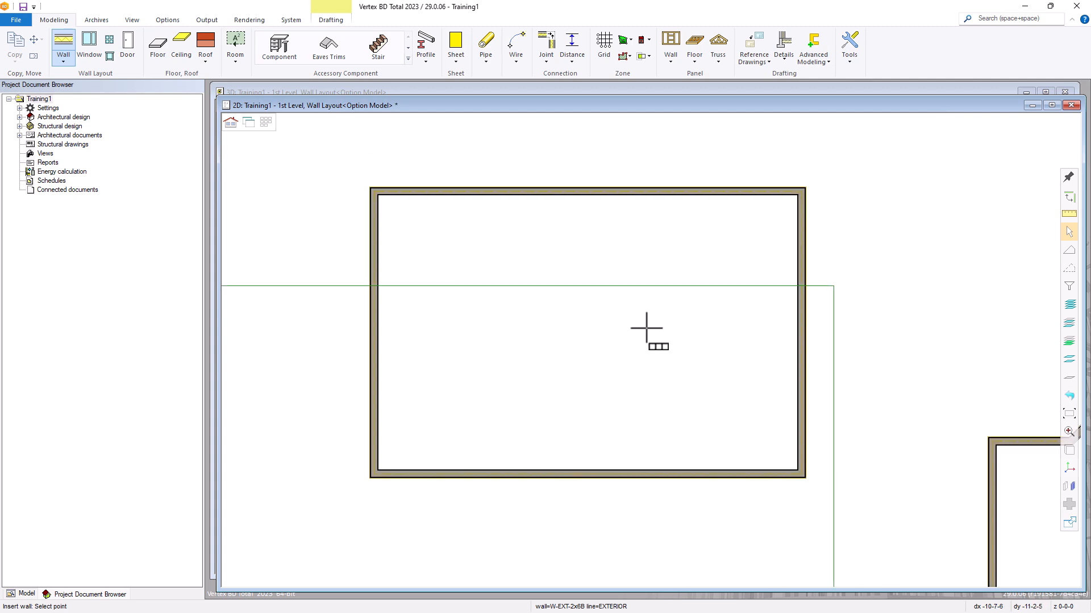
right_click(508, 298)
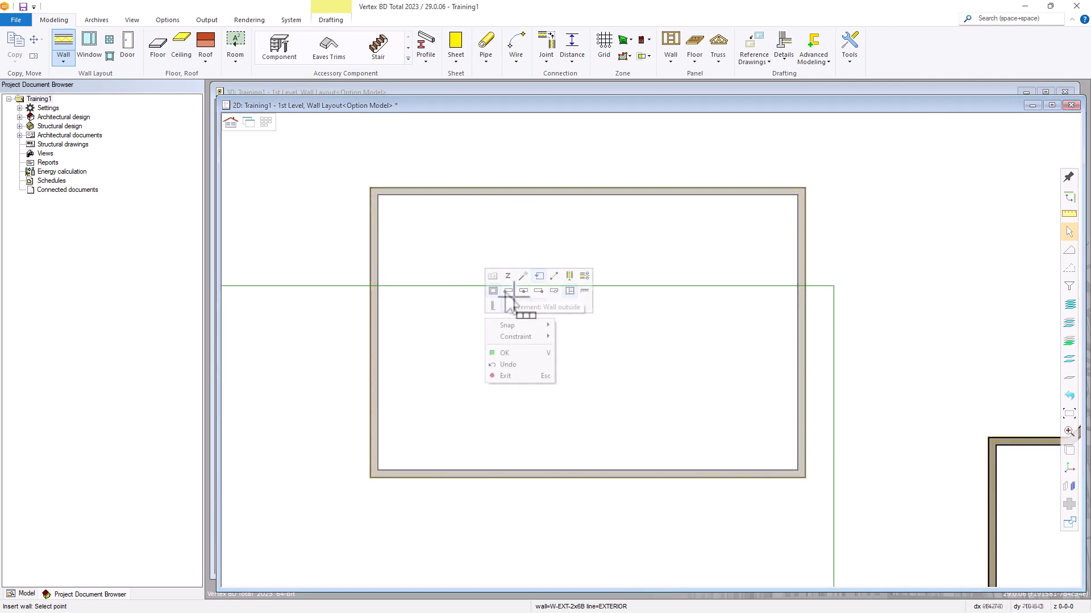
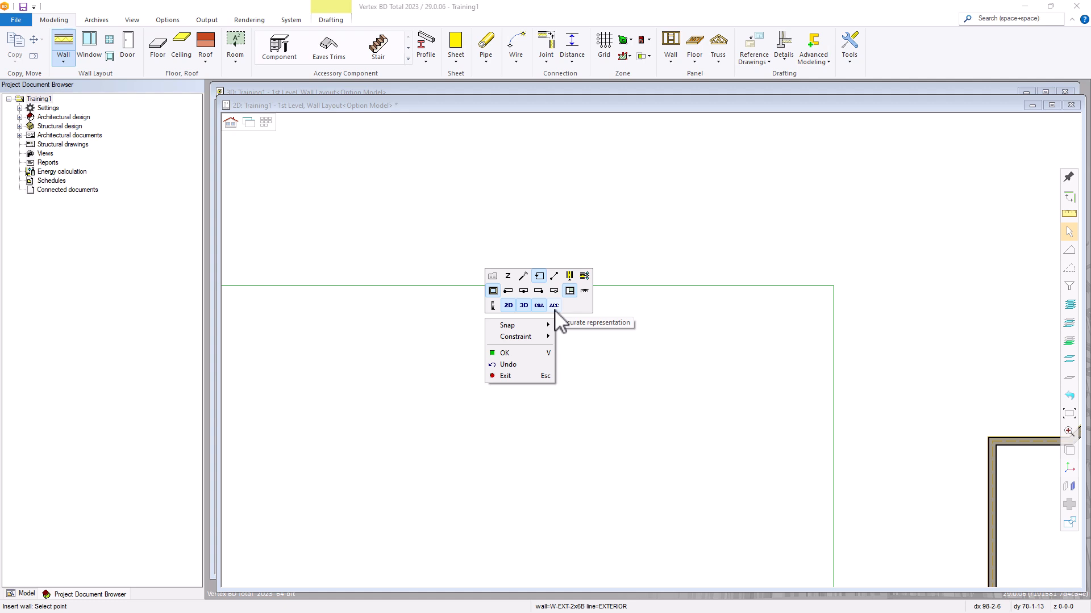
click(568, 335)
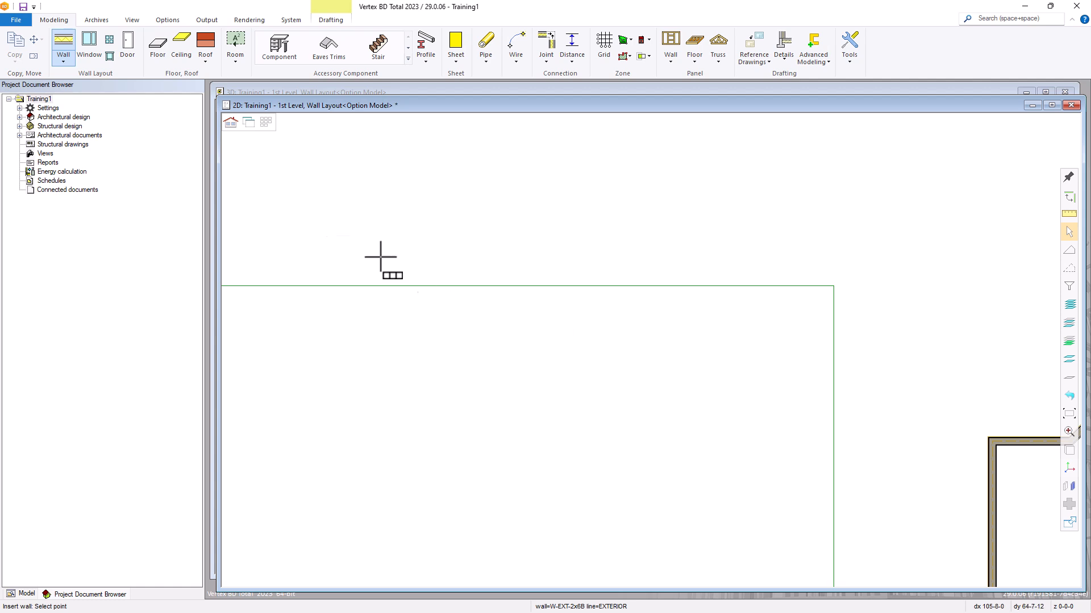
- Insert a single horizontal wall of type 2x6 Ext Bearing, Horizontal siding in the empty area beside the house
click(63, 42)
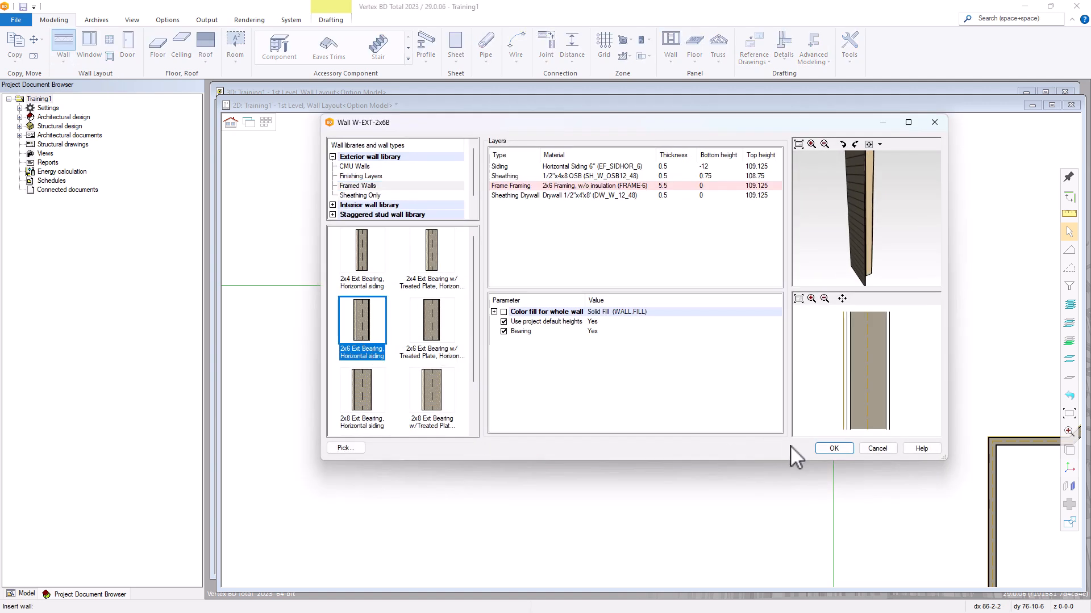
click(829, 449)
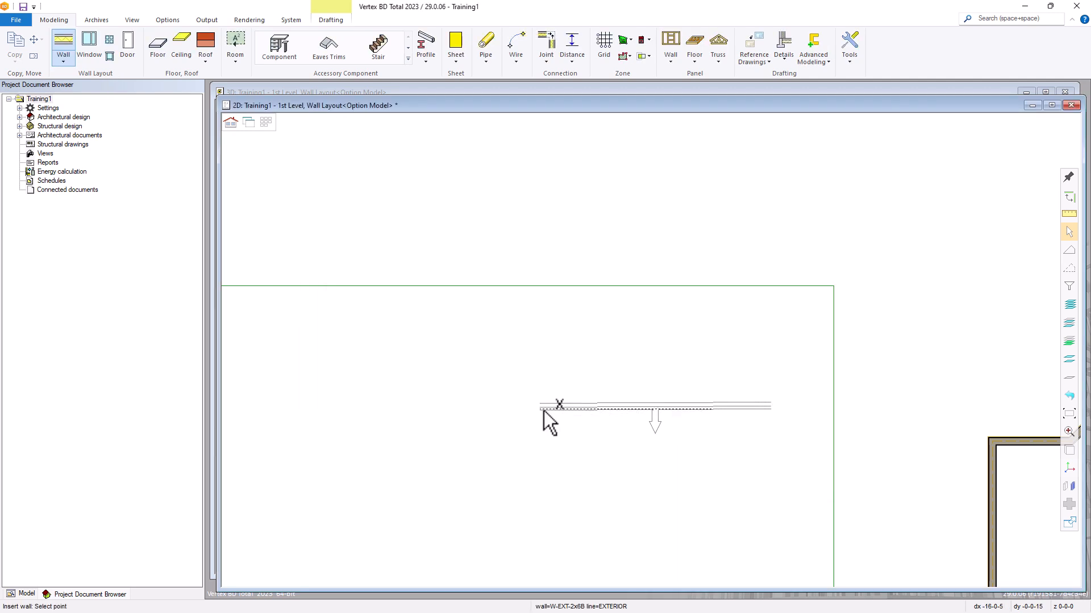
click(457, 405)
right_click(504, 462)
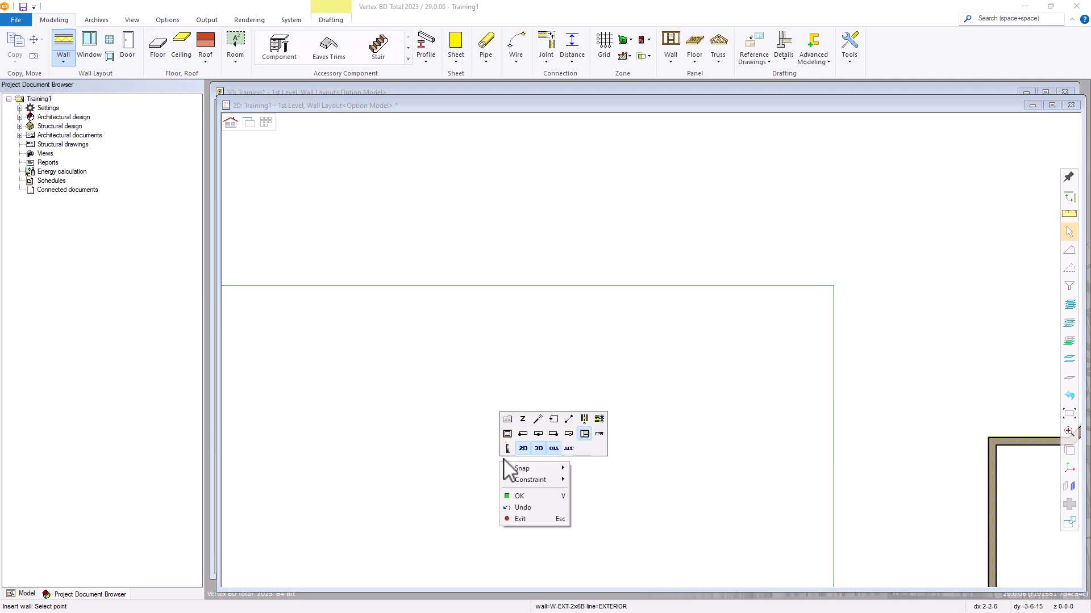
click(518, 499)
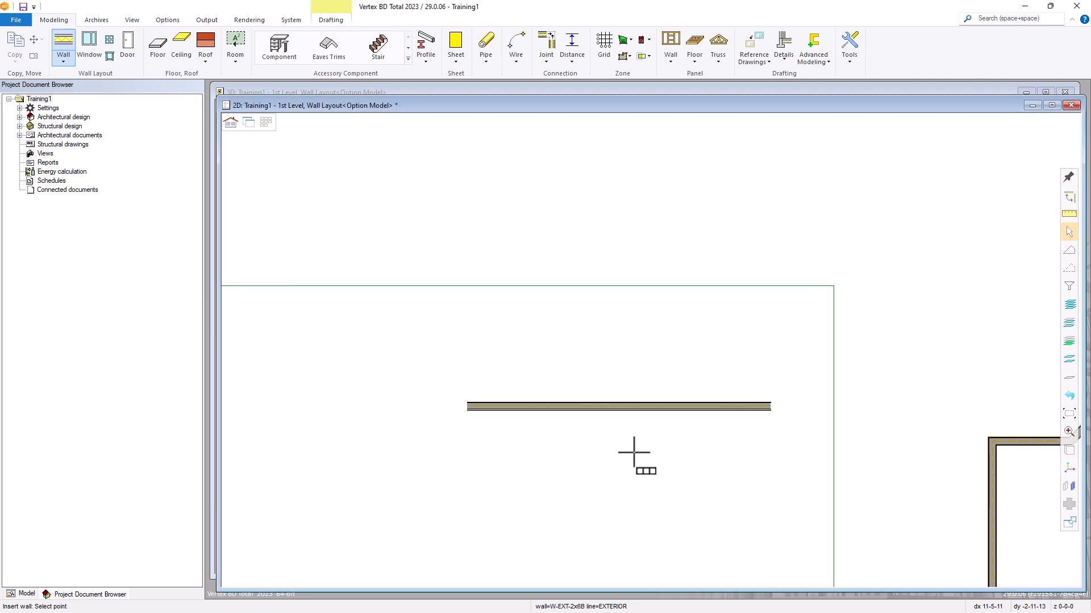
scroll(636, 446, up, 3)
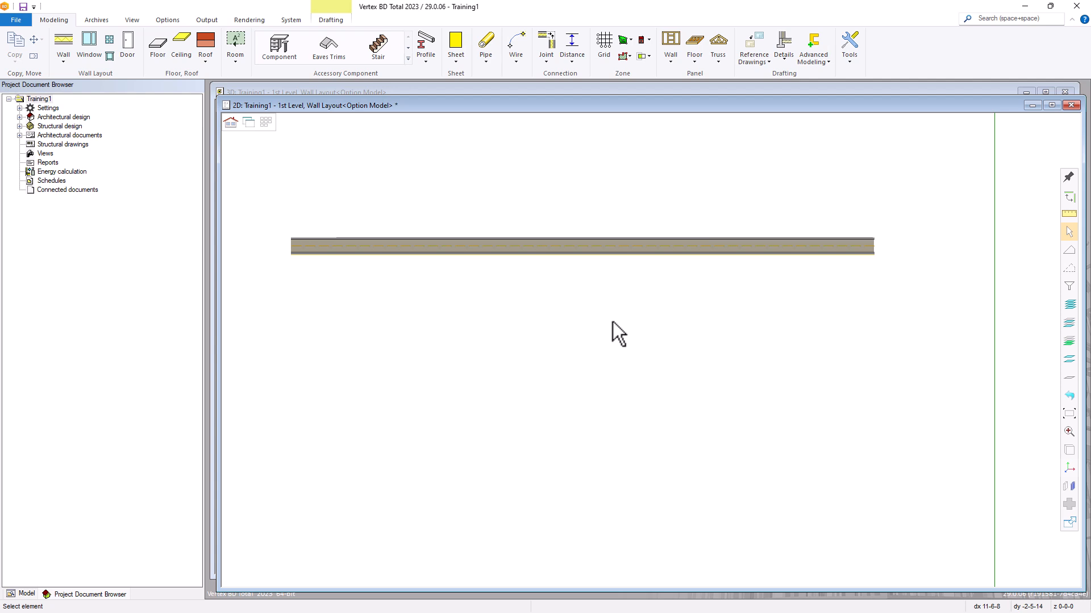
- In the 3D model, set the top height of the new single wall's 2x6 framing layer to 144
key(ctrl+Tab)
scroll(612, 332, down, 5)
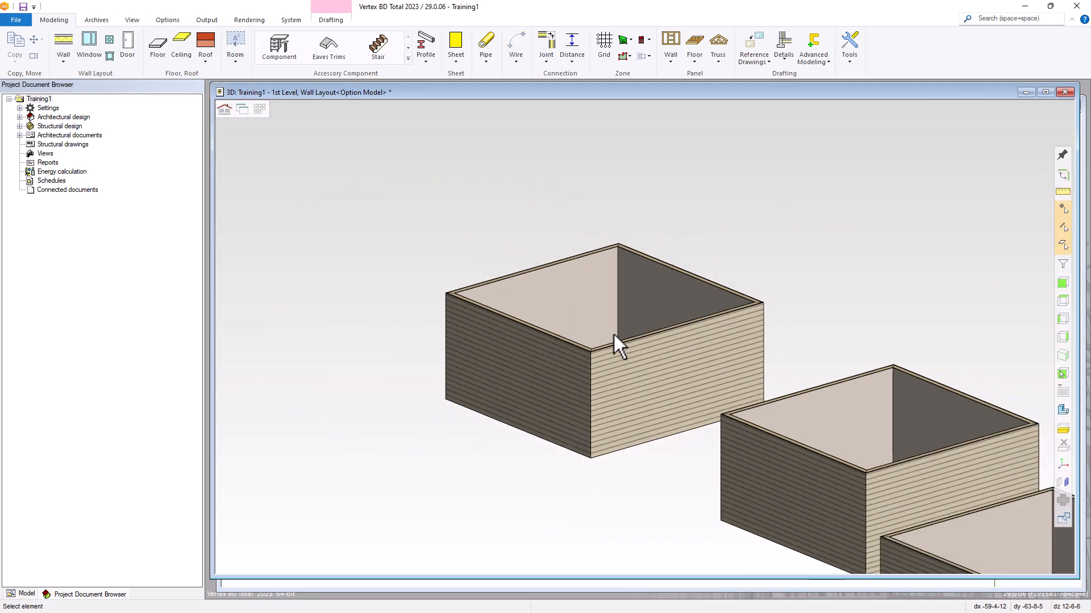
scroll(645, 332, up, 6)
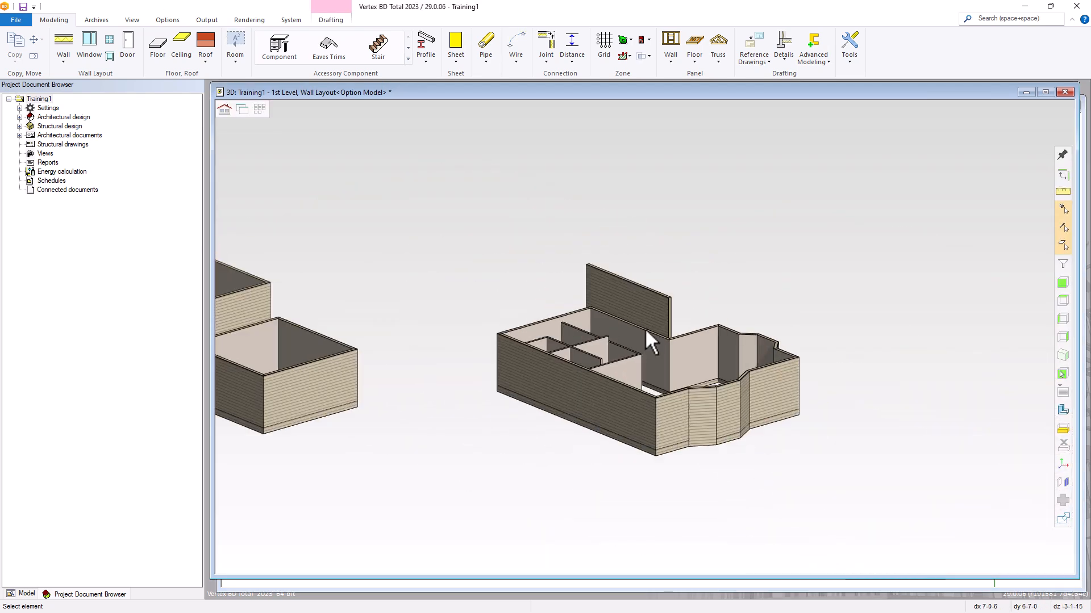
scroll(650, 332, down, 6)
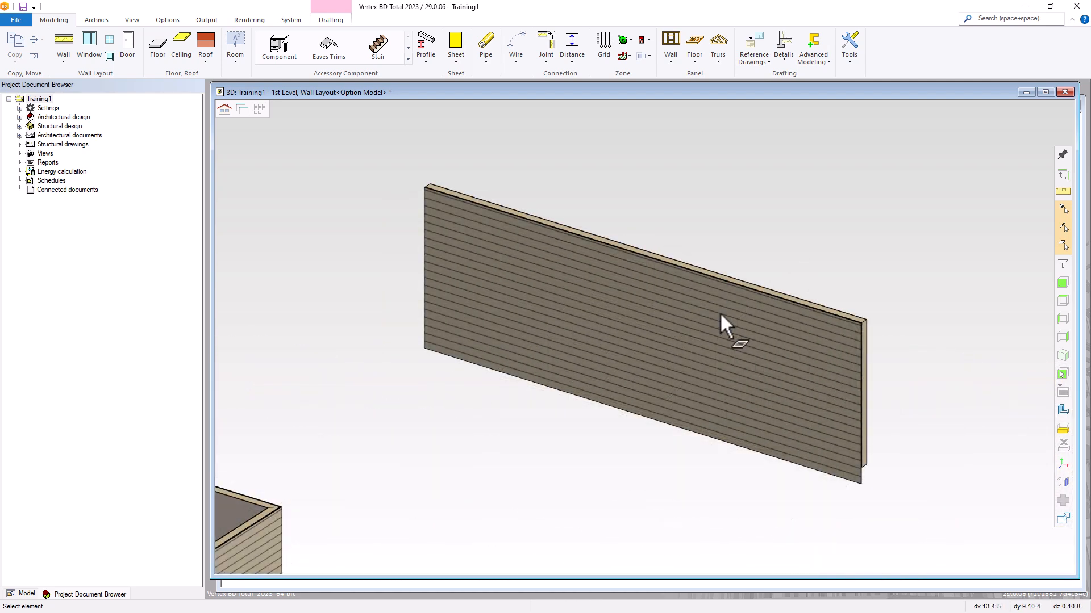
double_click(683, 316)
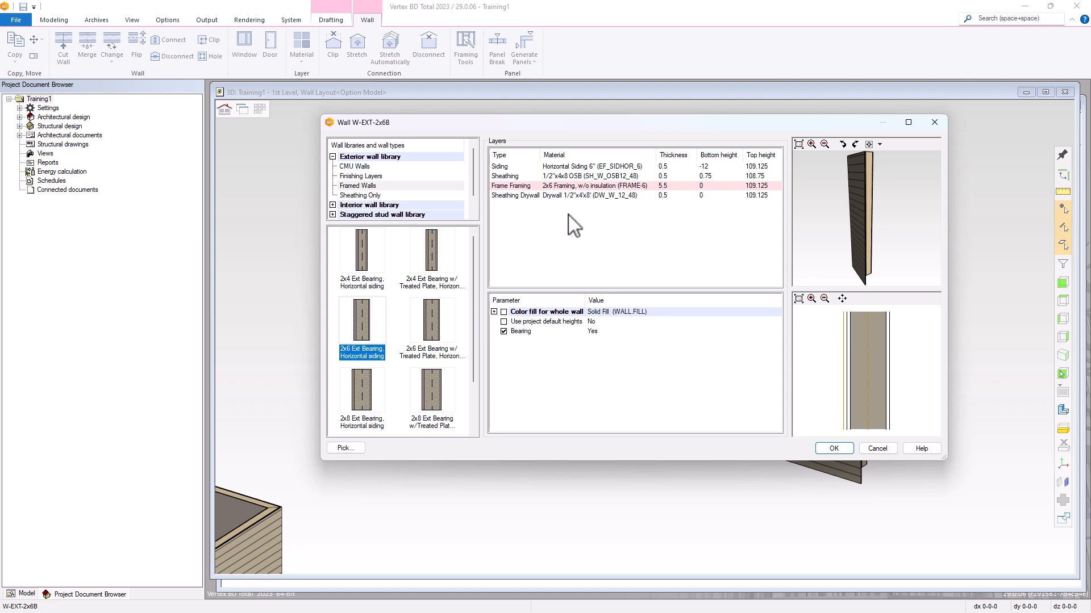
click(772, 187)
click(770, 188)
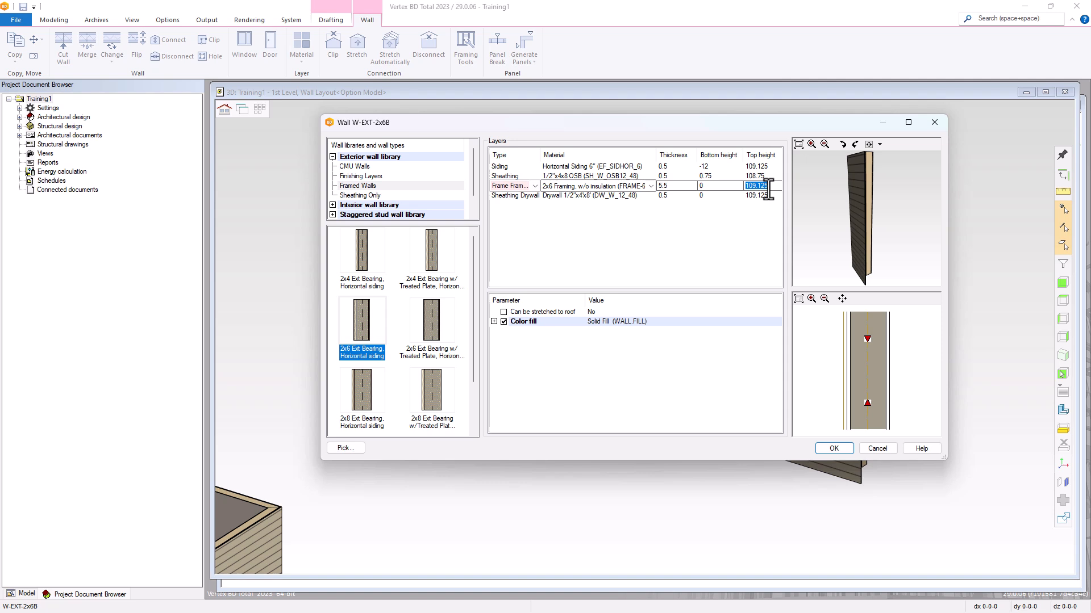
text(144)
key(Return)
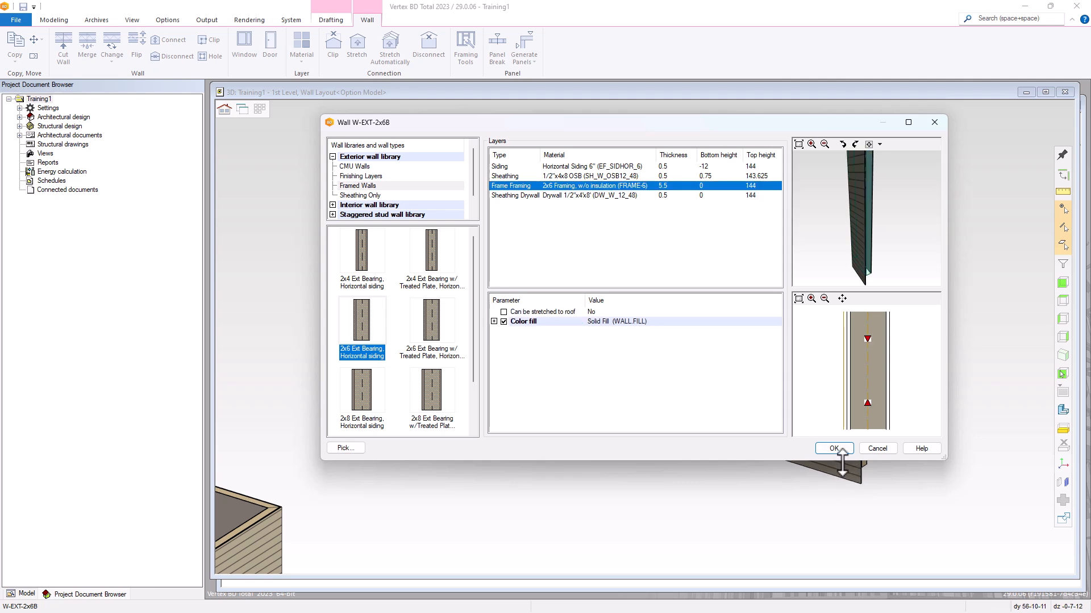
click(840, 452)
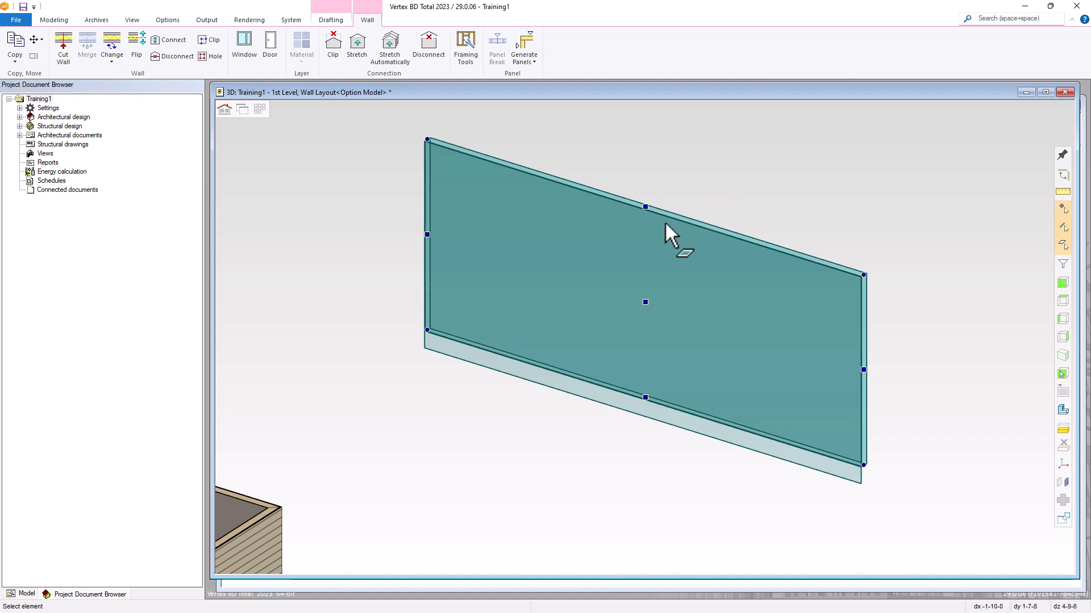
- Lower the top edge of the single wall freehand by its midpoint grip in the 3D model
click(645, 208)
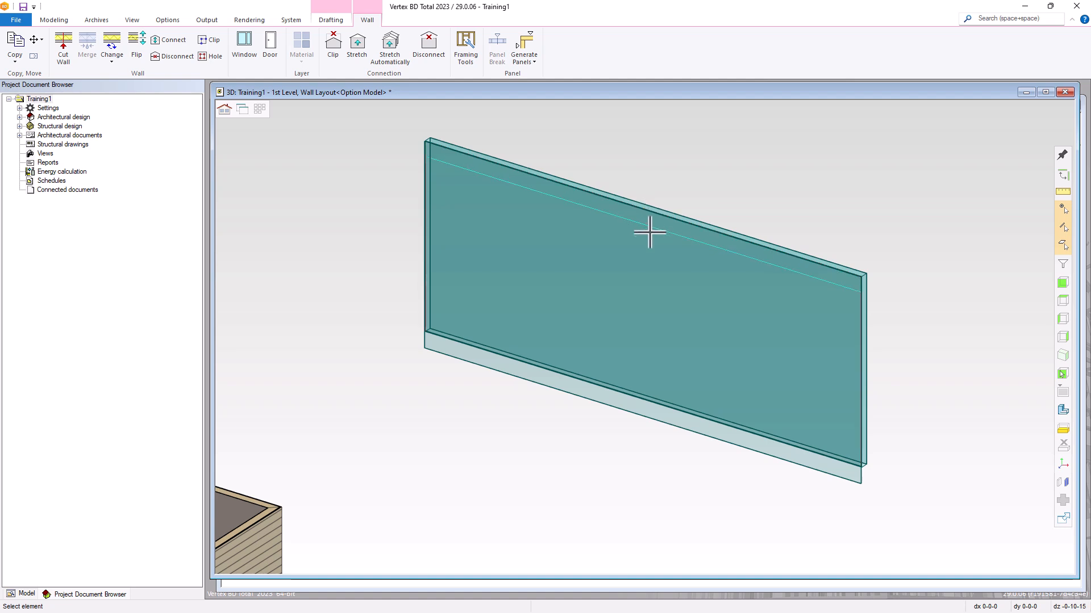
click(650, 234)
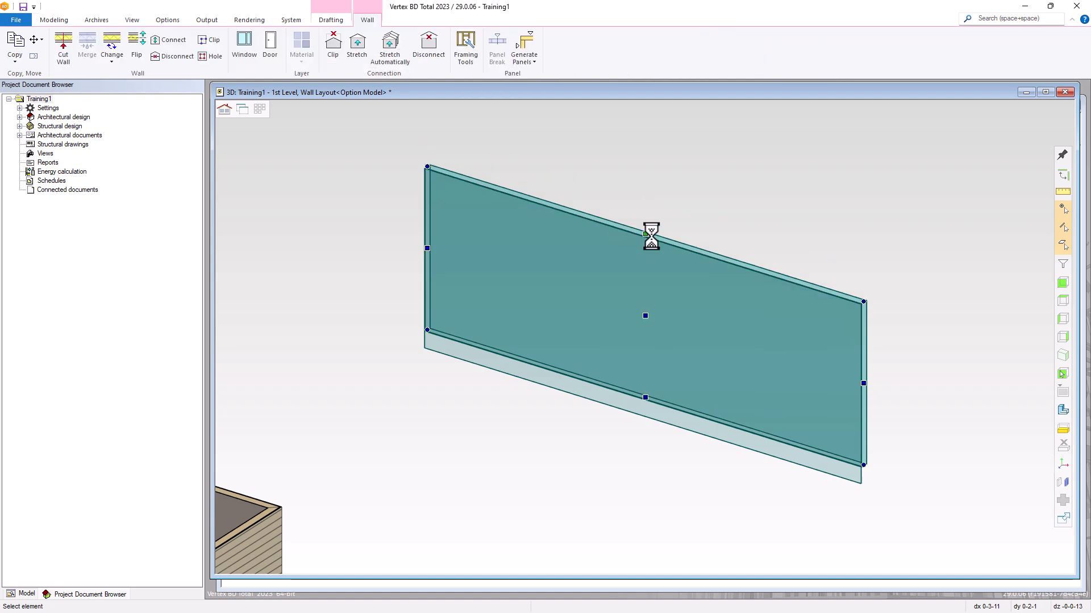
- Lengthen the single wall freehand at its right end, and insert a point midway along its top edge and raise it into a peak
click(864, 385)
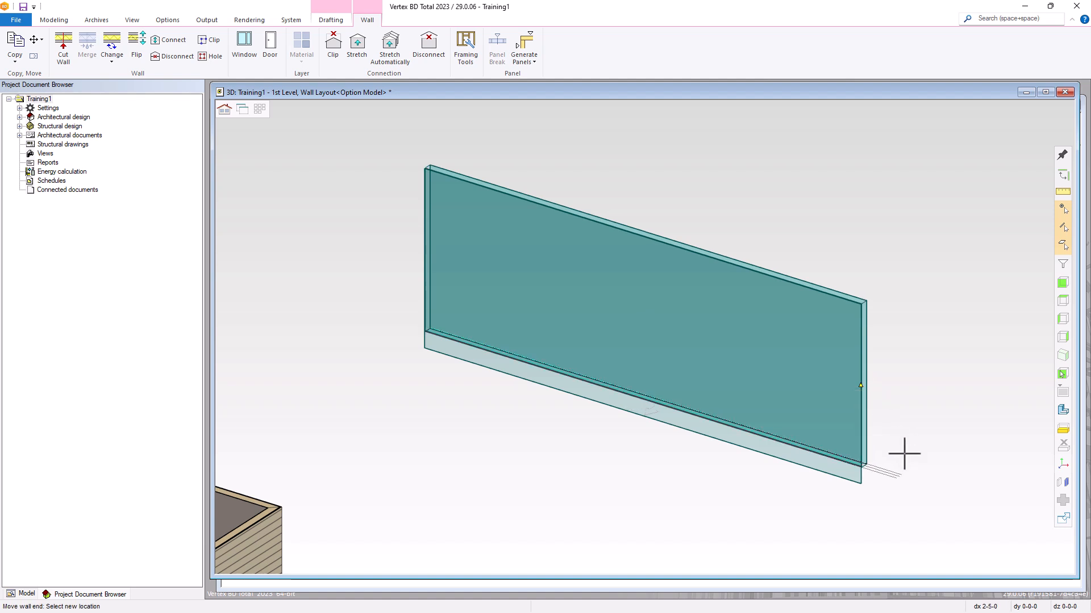
click(910, 423)
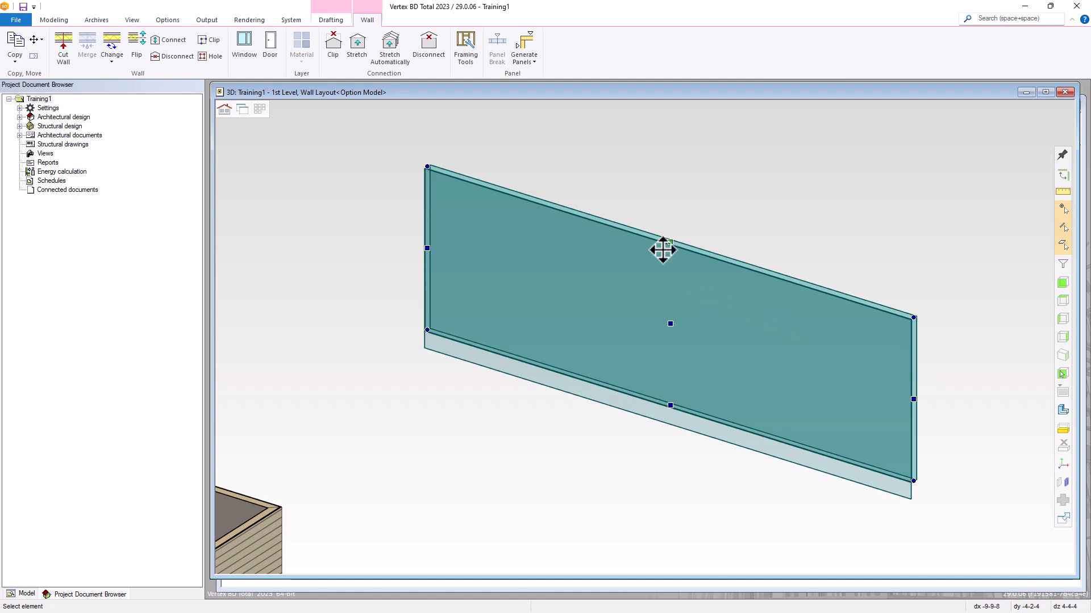
mouse_move(669, 241)
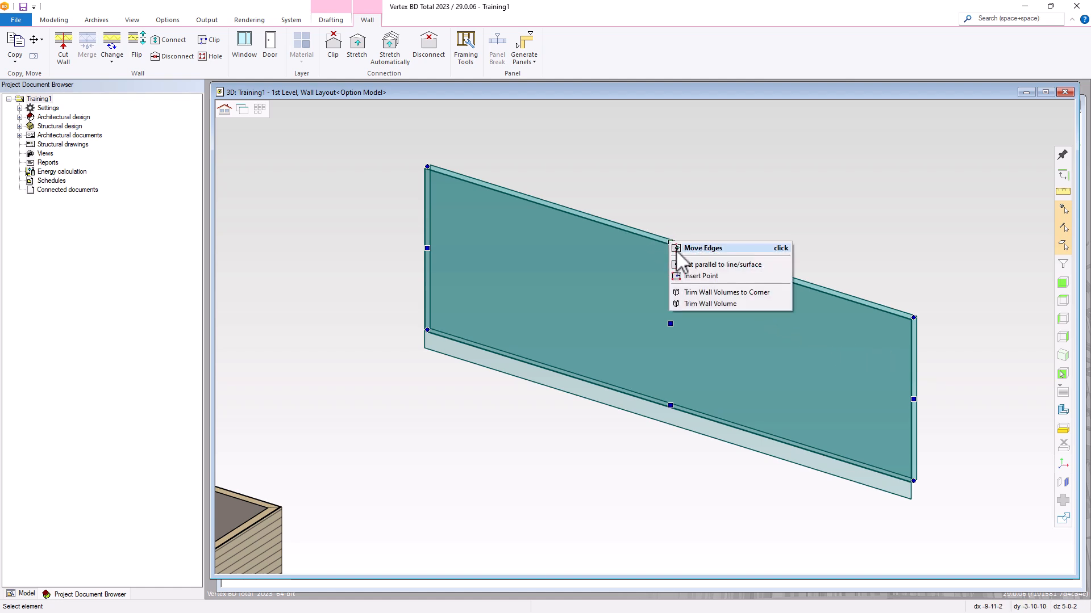
click(697, 277)
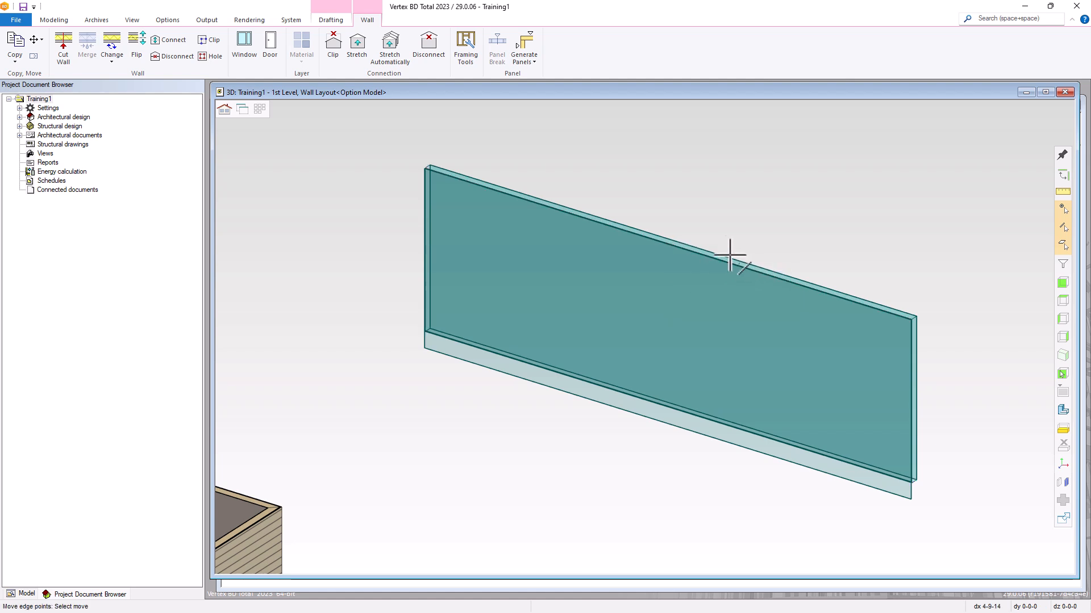
click(669, 245)
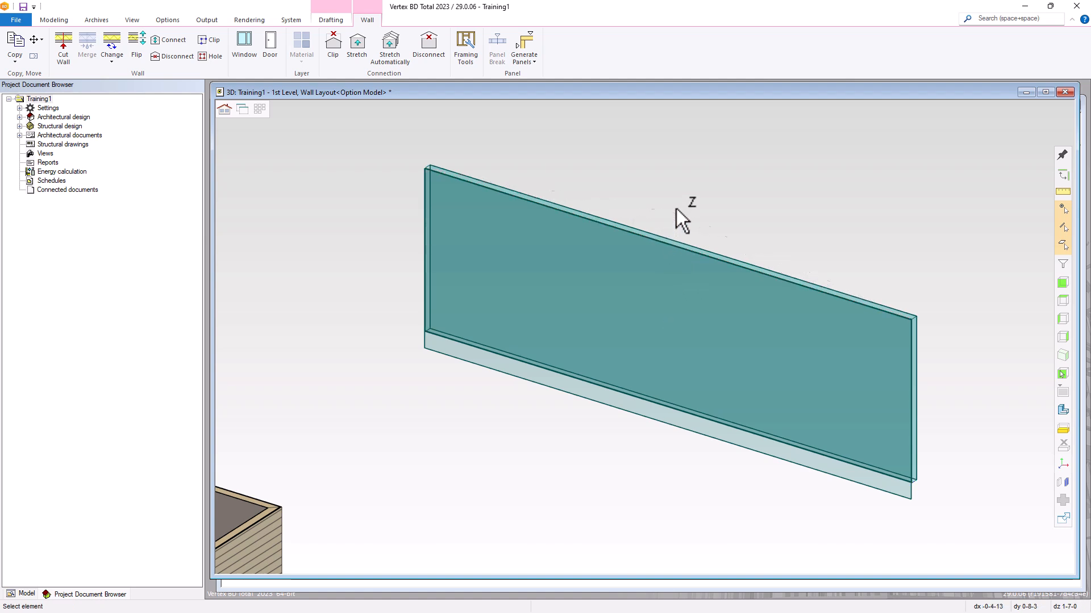
click(683, 159)
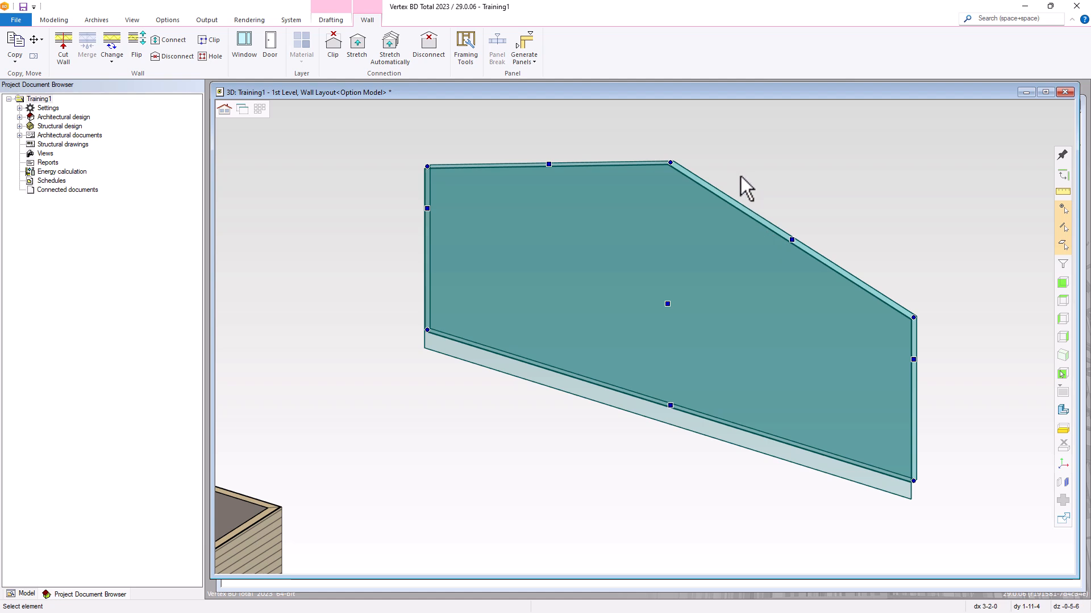
- Cut the peaked wall in two on its sloping side right of the peak, and merge both pieces back into one wall
right_click(763, 246)
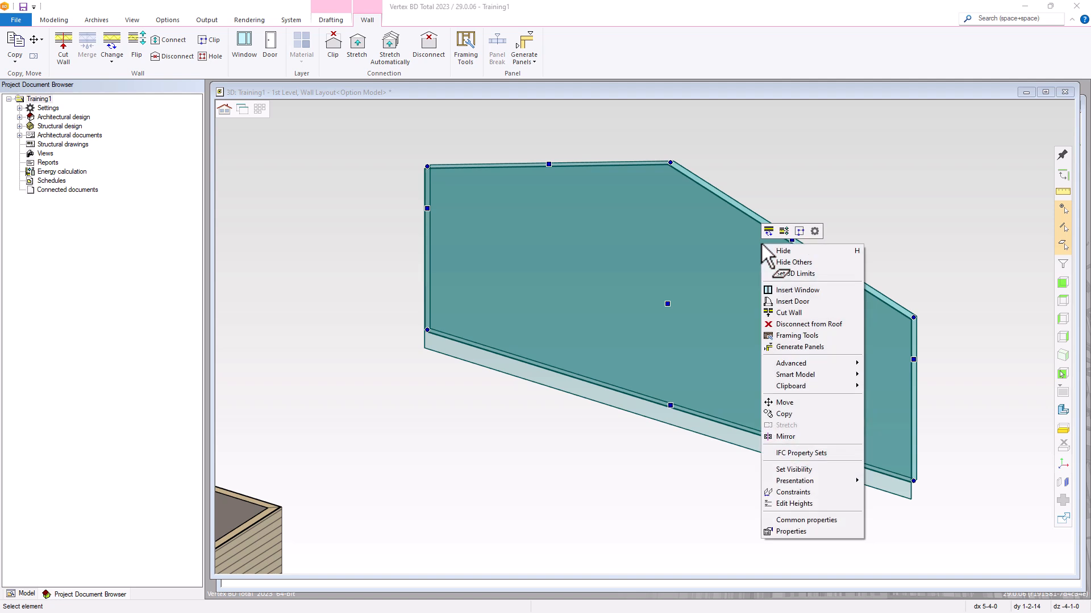
click(787, 314)
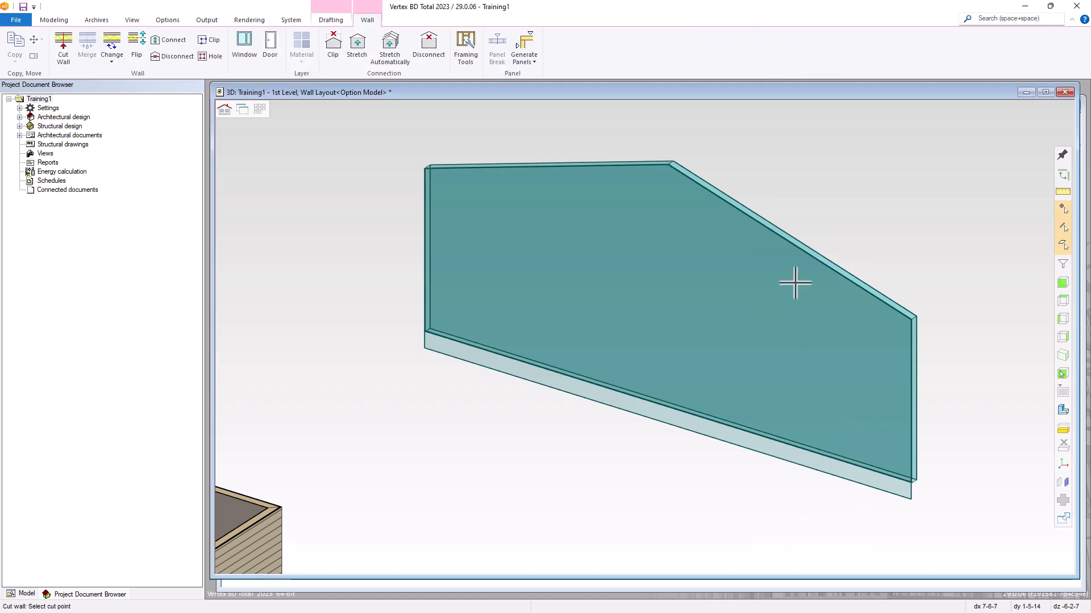
click(768, 226)
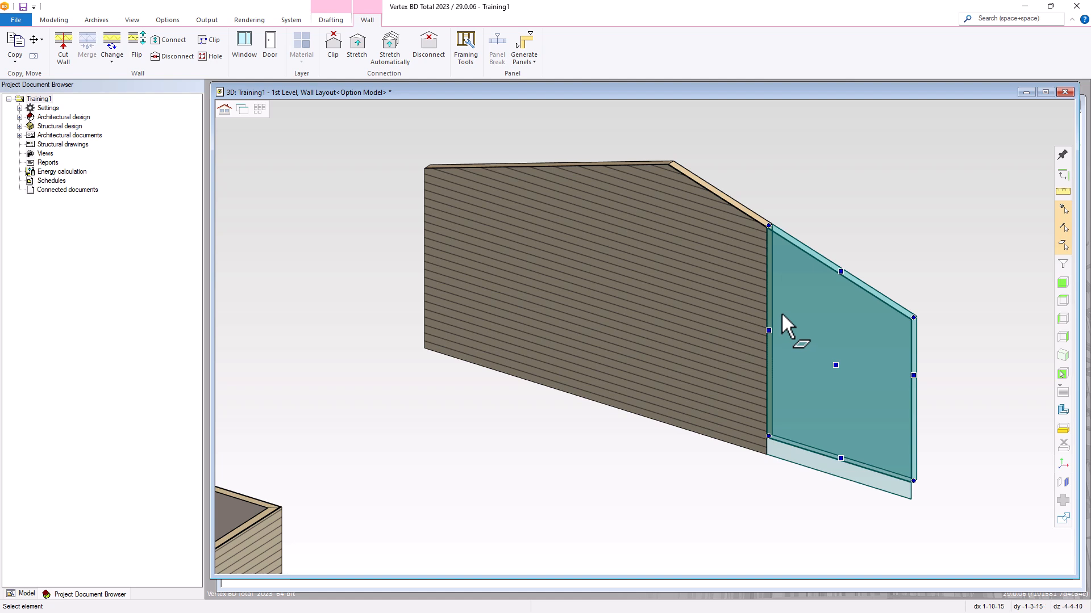
ctrl+click(727, 263)
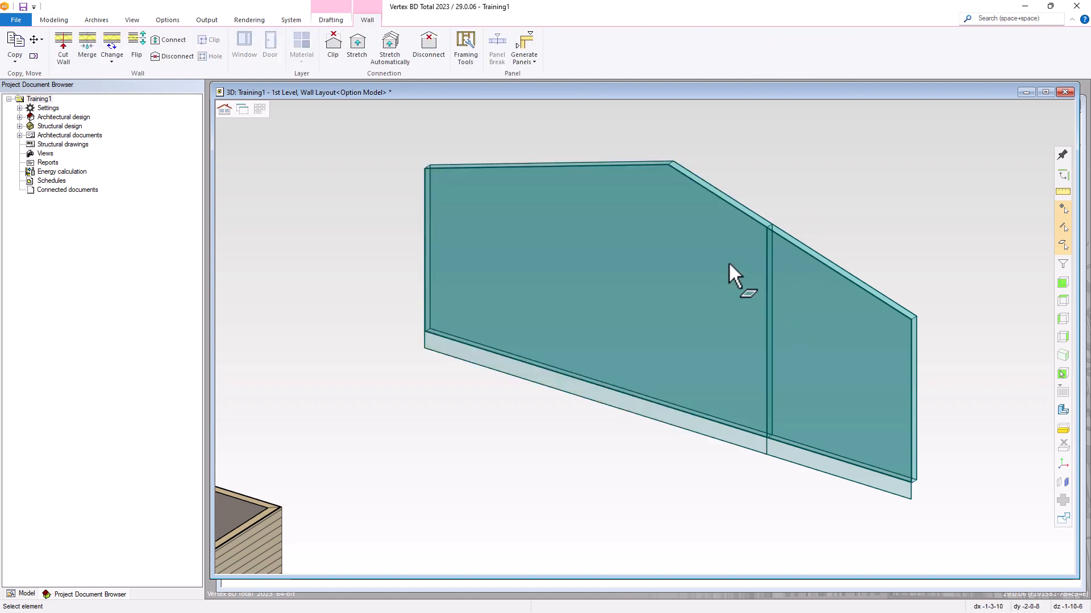
right_click(735, 264)
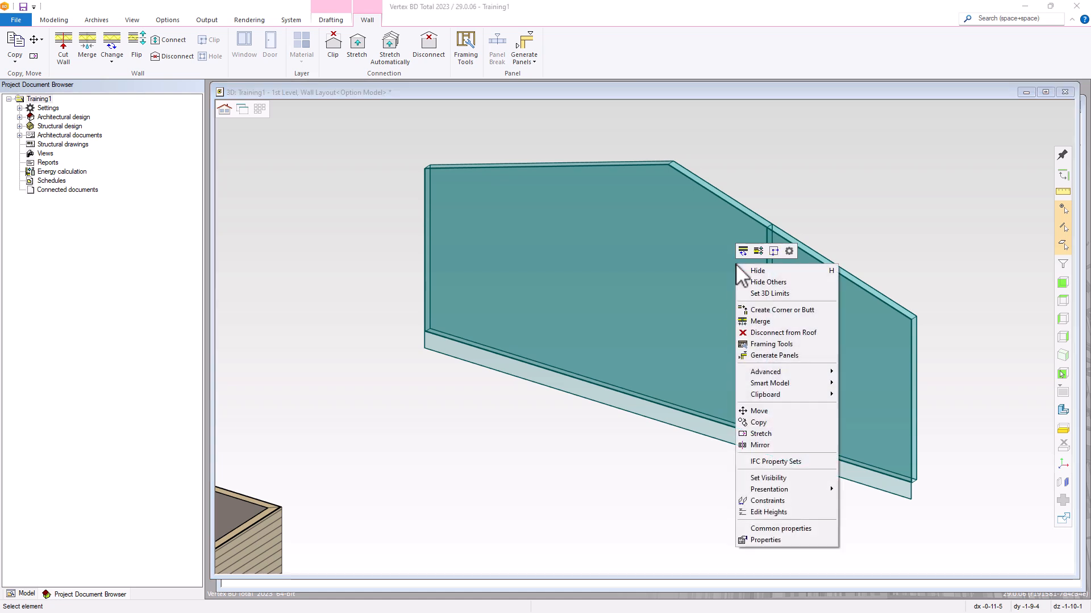
click(759, 321)
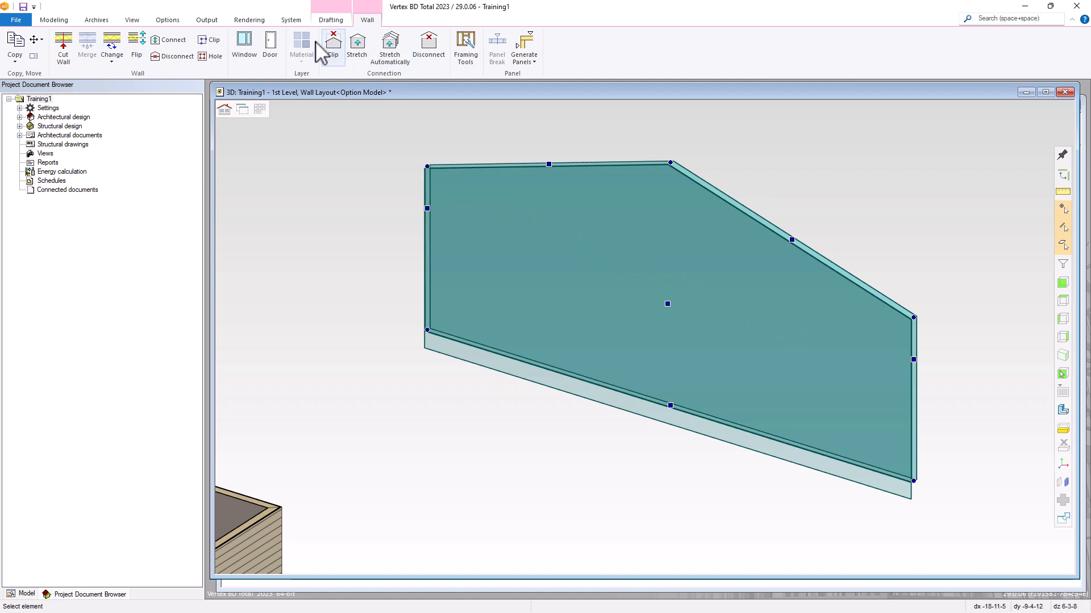
- Add a small rectangular hole through the wall just left of the peak and extend its bottom edge downward freehand
click(210, 57)
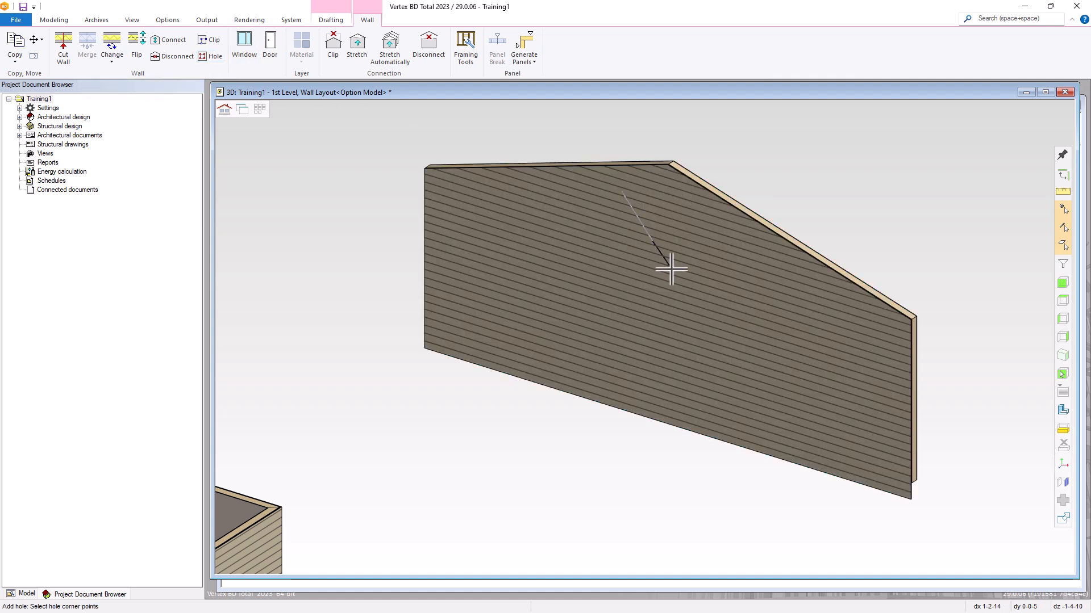
click(670, 269)
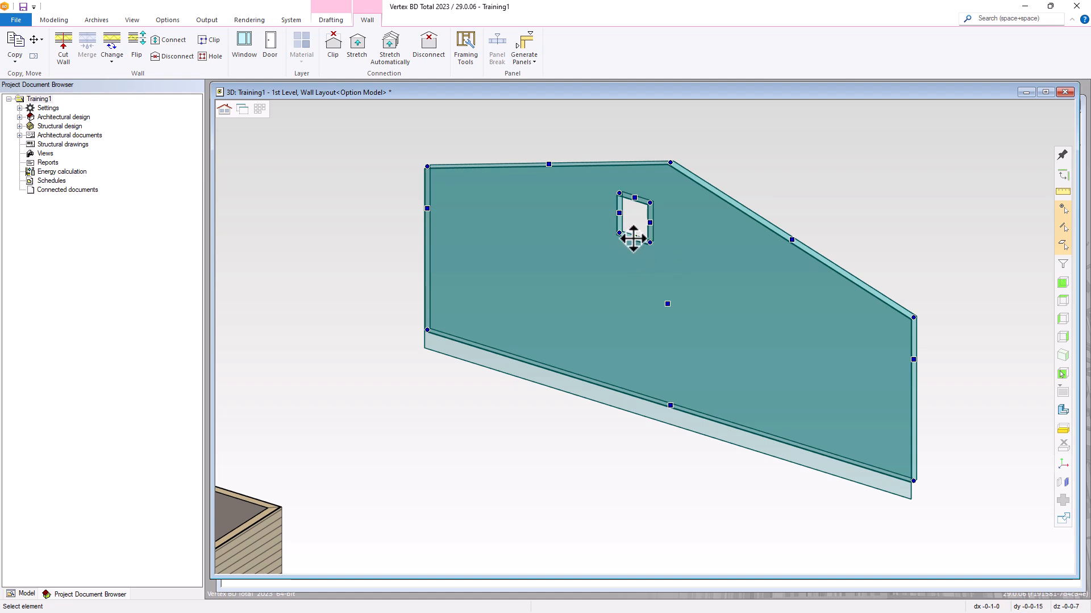
drag(633, 238, 629, 279)
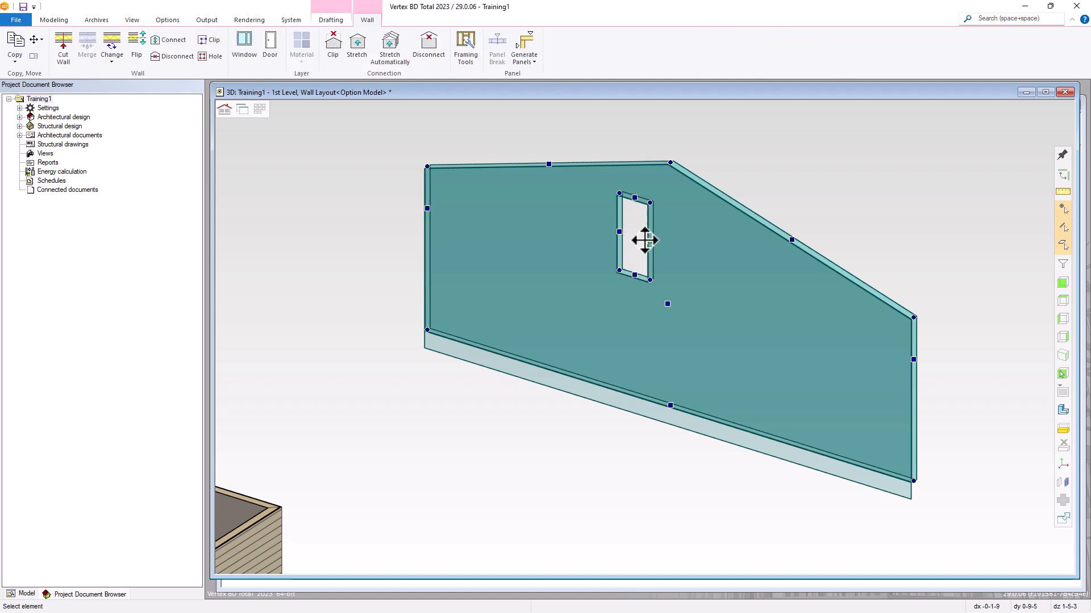
- Lower the hole's upper-left corner and delete its upper-right corner point to make the hole triangular
drag(618, 195, 619, 237)
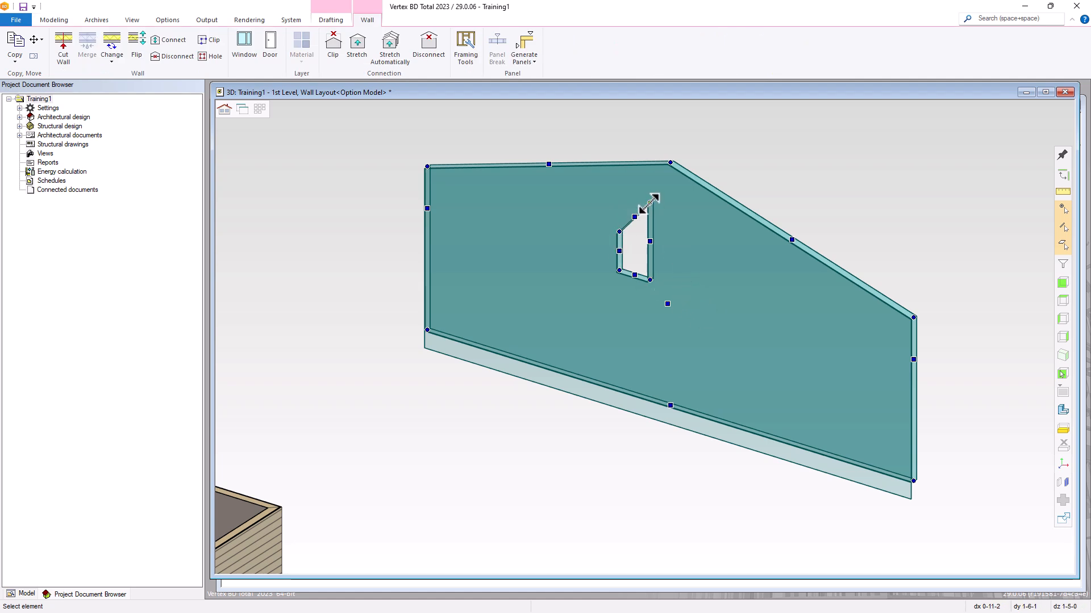
mouse_move(648, 204)
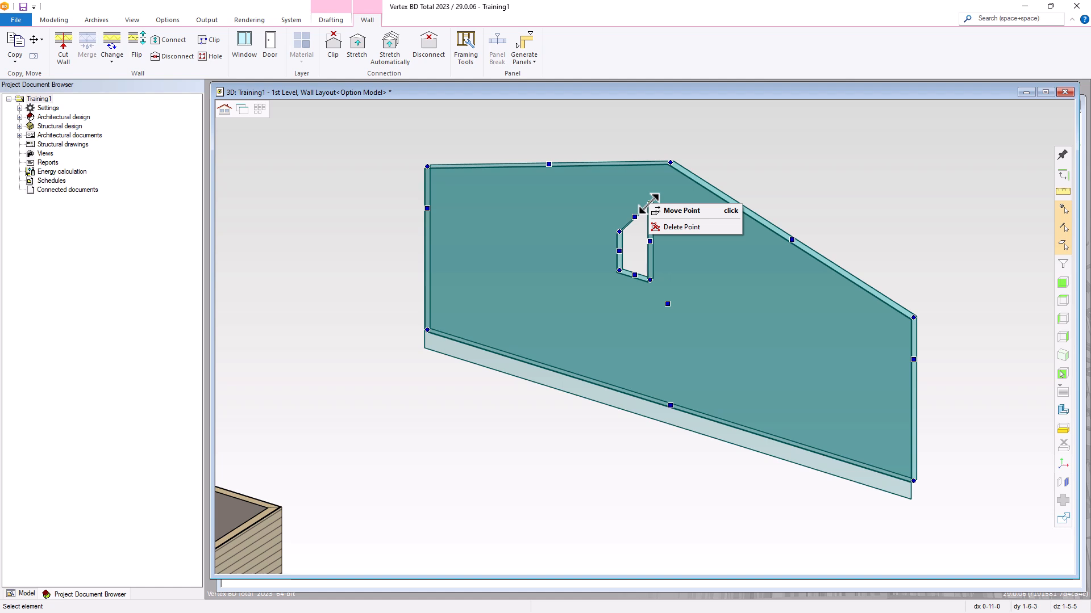
click(671, 224)
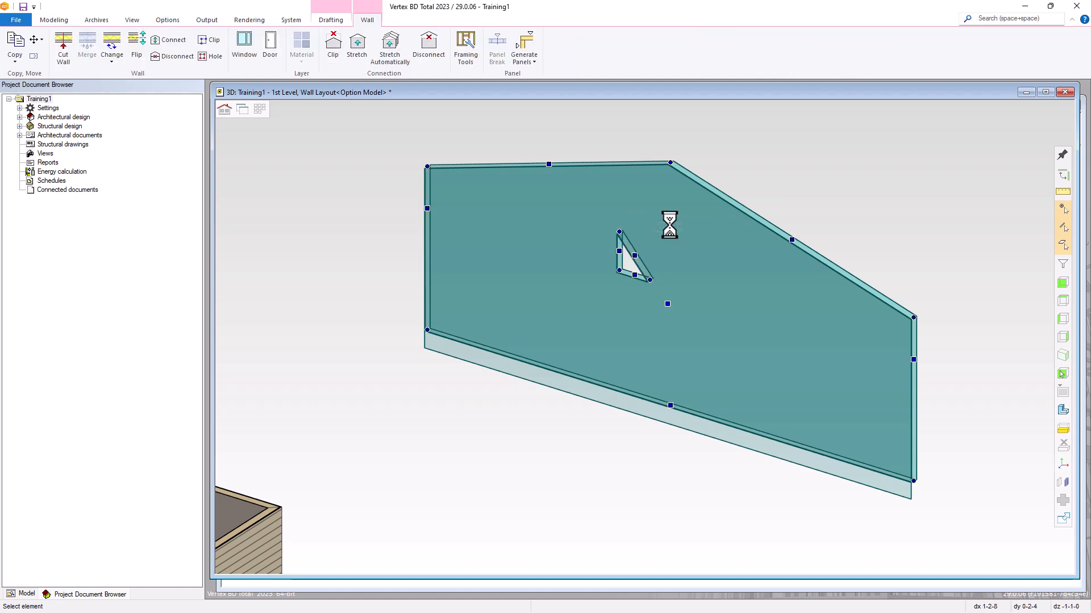
- Clip the wall's siding layer along a vertical line to the right of the triangular hole, splitting it from top to bottom
click(744, 283)
click(744, 282)
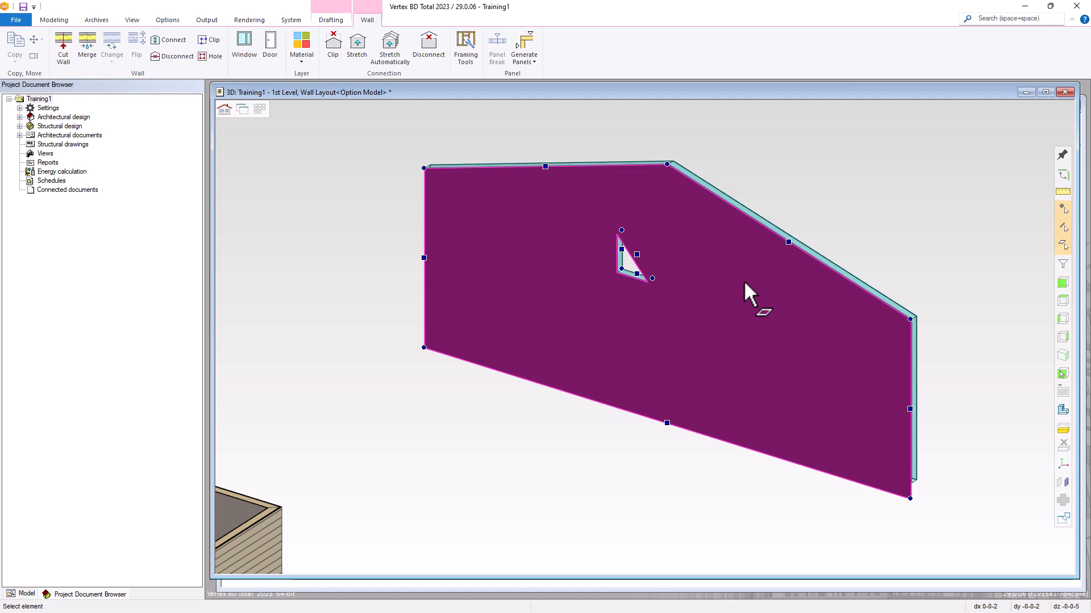
right_click(756, 258)
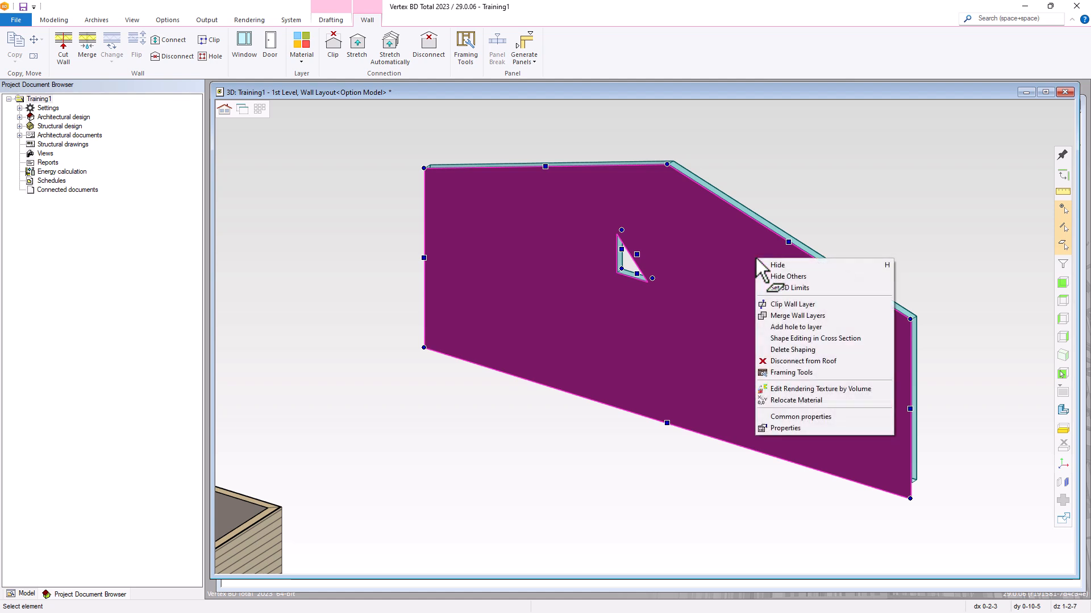
click(783, 306)
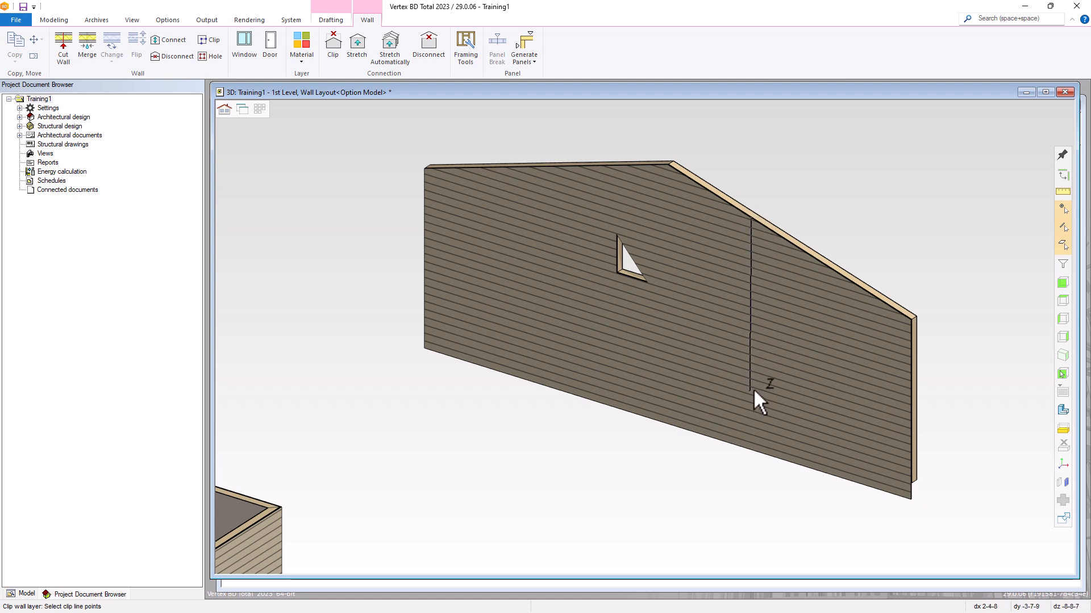
click(757, 461)
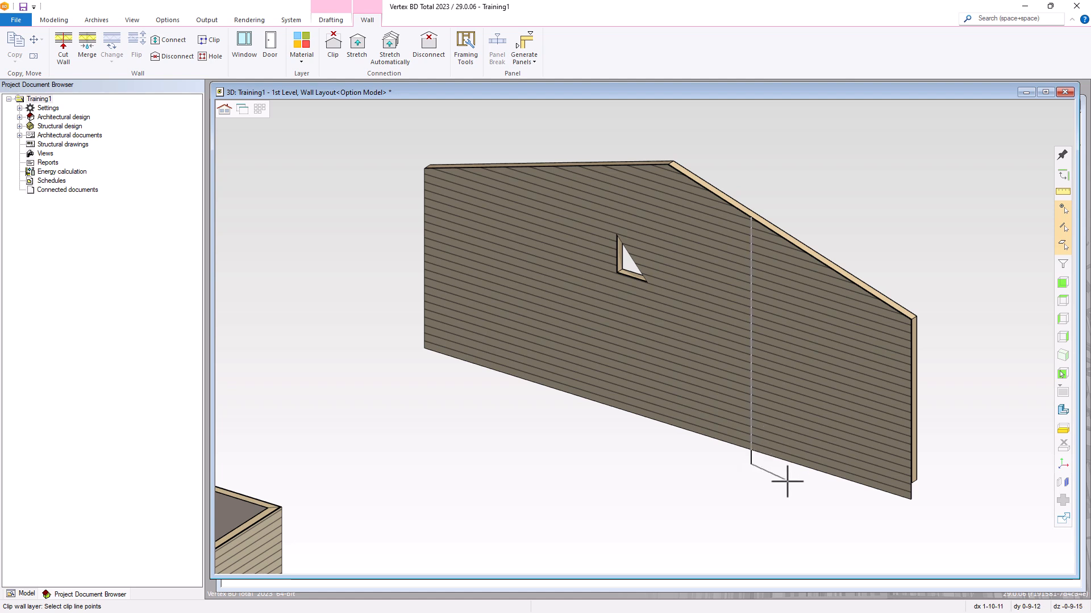
middle_click(787, 481)
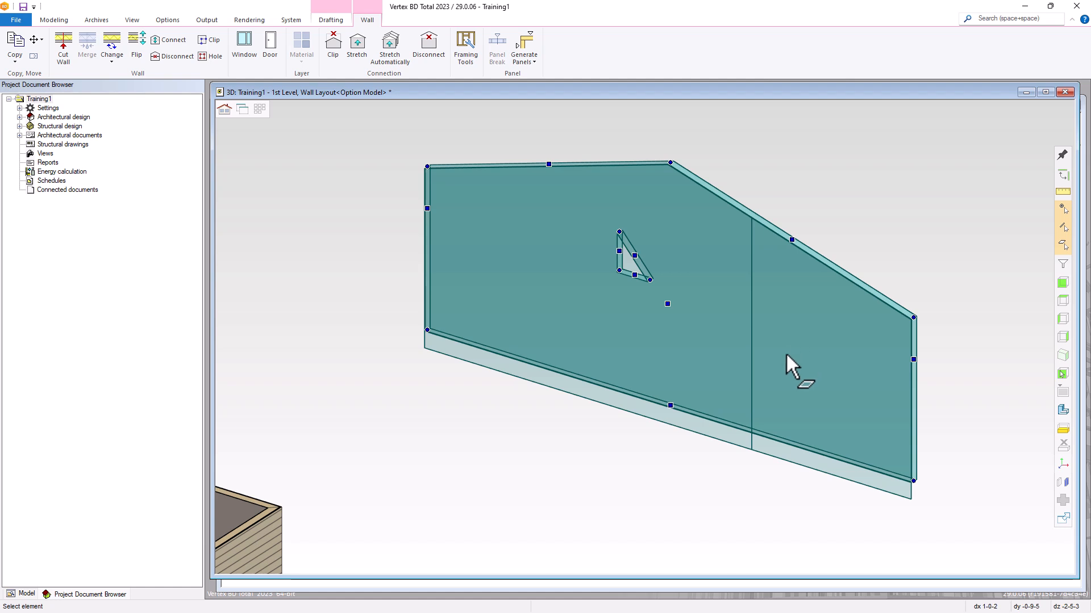
- Lower the upper-left corner of the right siding piece to about half its left edge, exposing the layer behind it
click(807, 359)
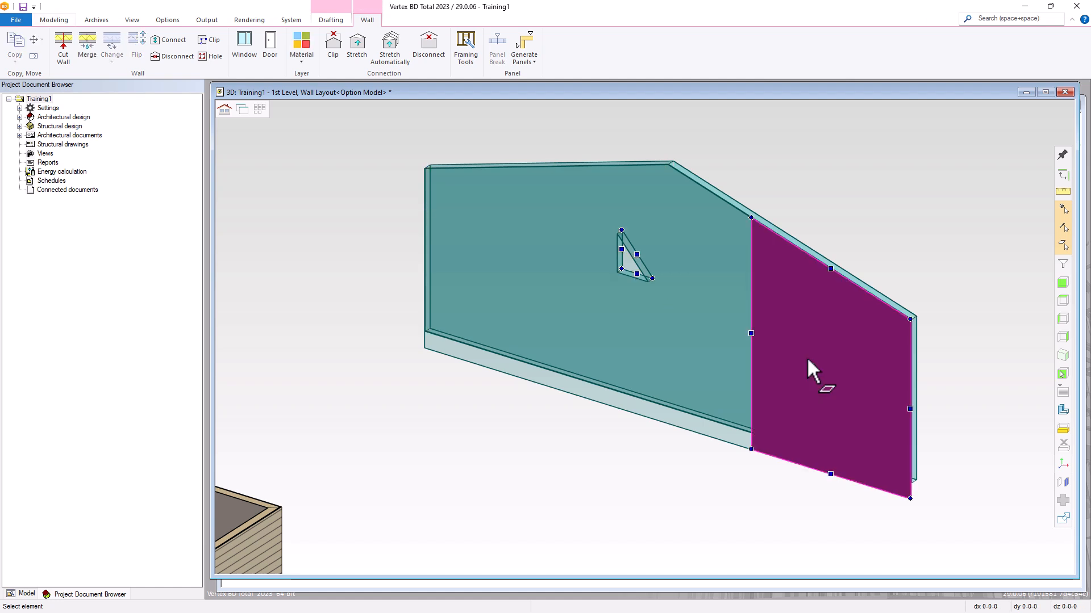
click(749, 218)
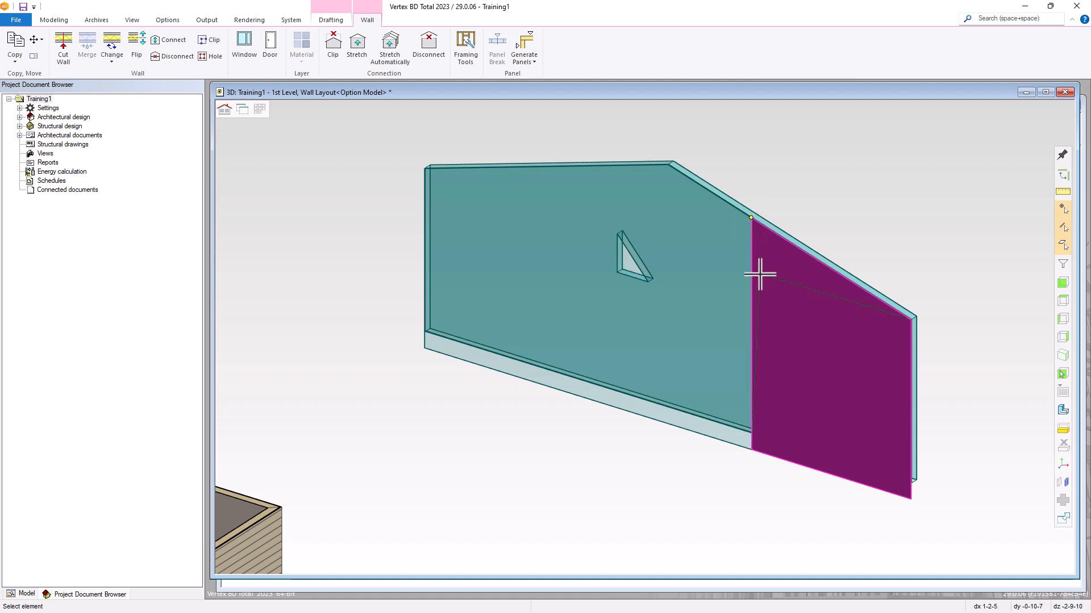
click(751, 334)
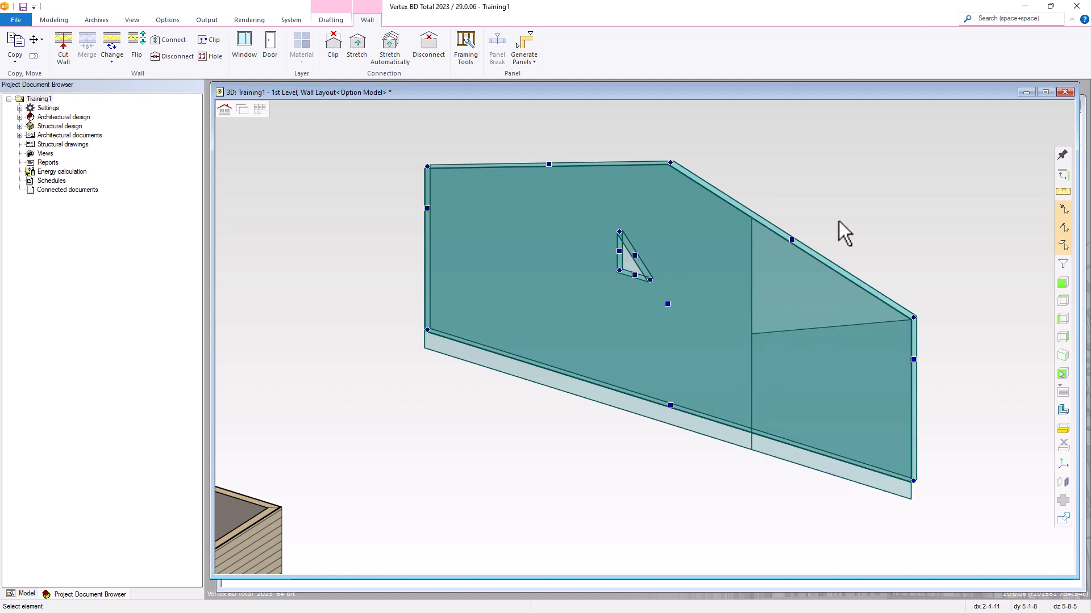
key(Escape)
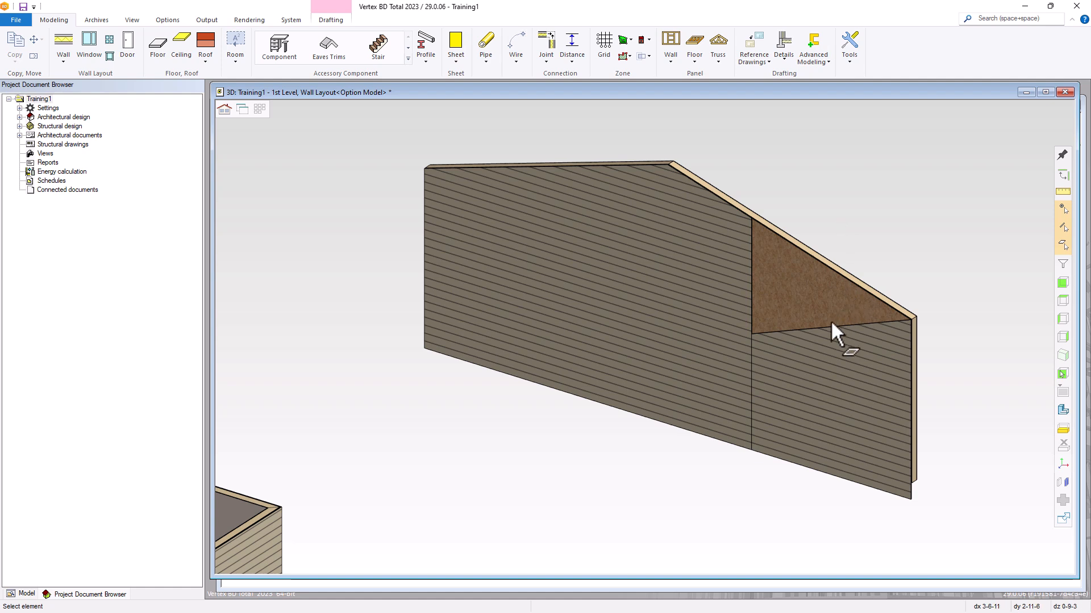
- Add a small upright rectangular hole to only the exposed layer behind the siding, near the vertical clip line
scroll(823, 346, up, 3)
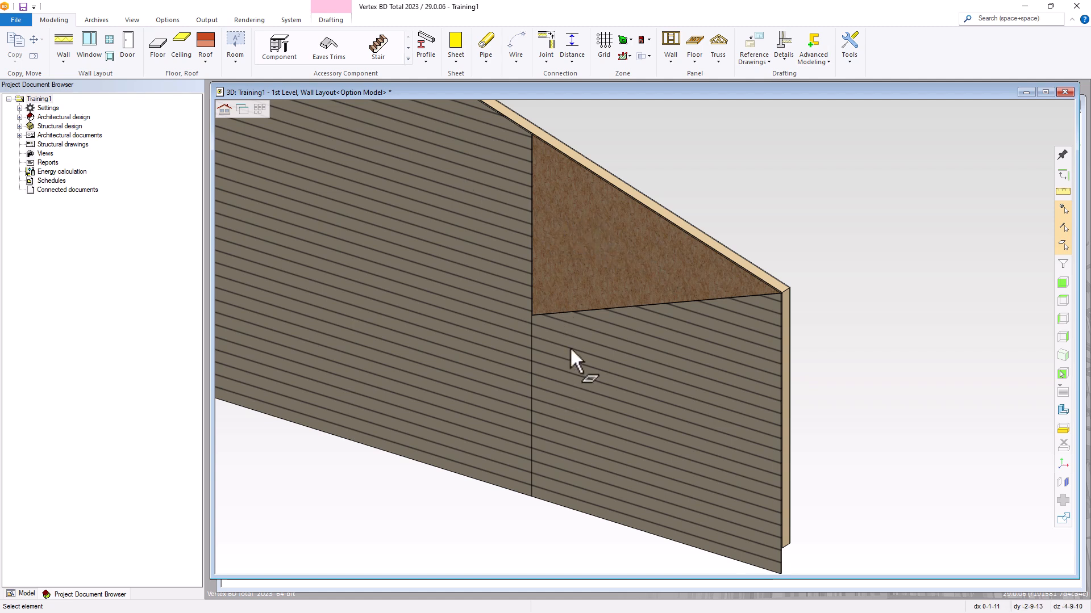
click(587, 231)
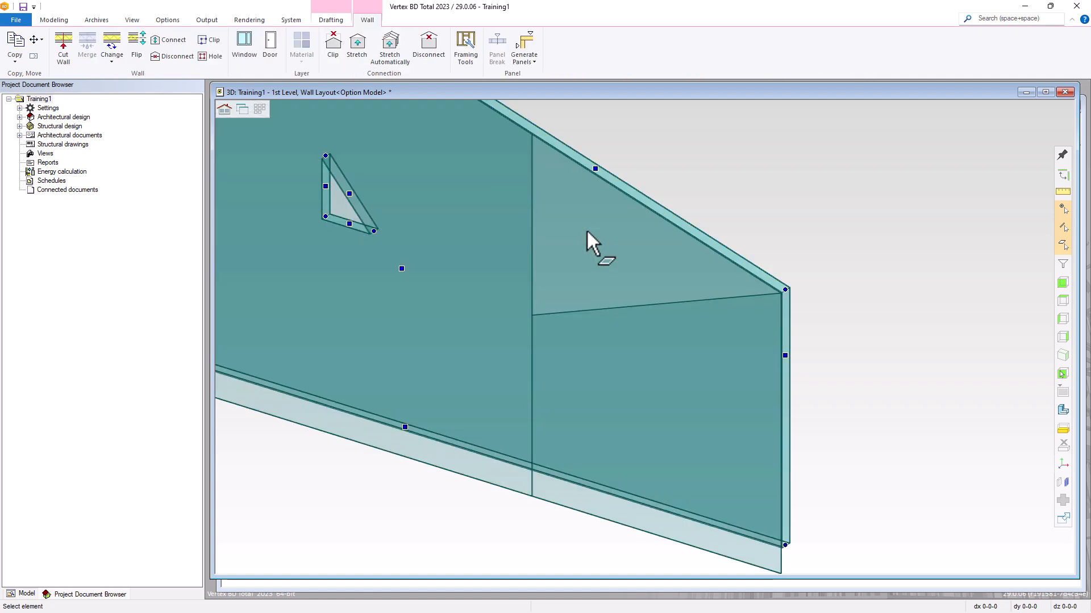
click(592, 228)
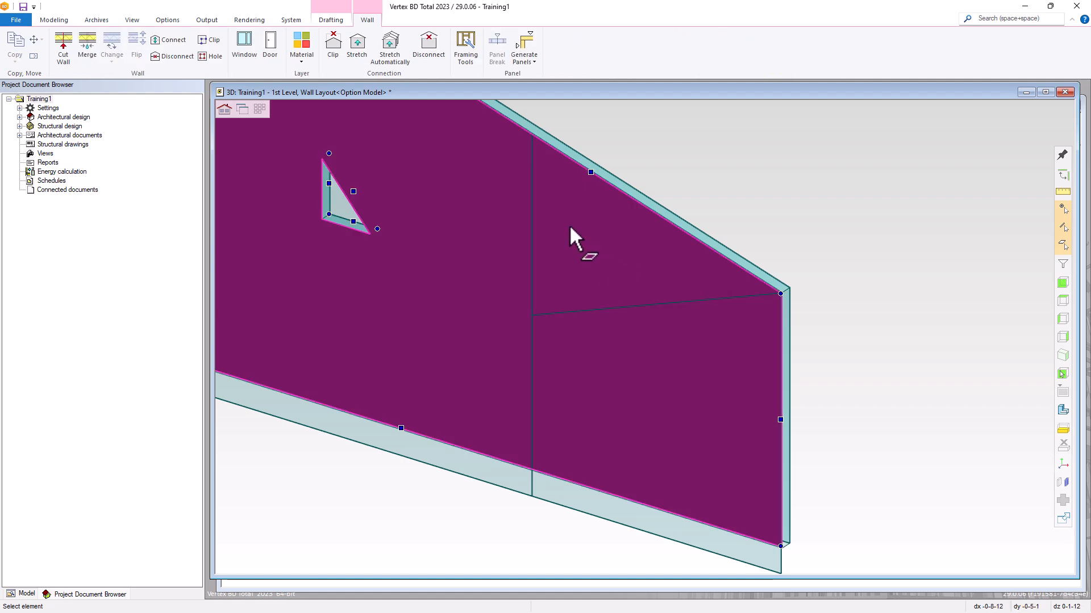
right_click(571, 215)
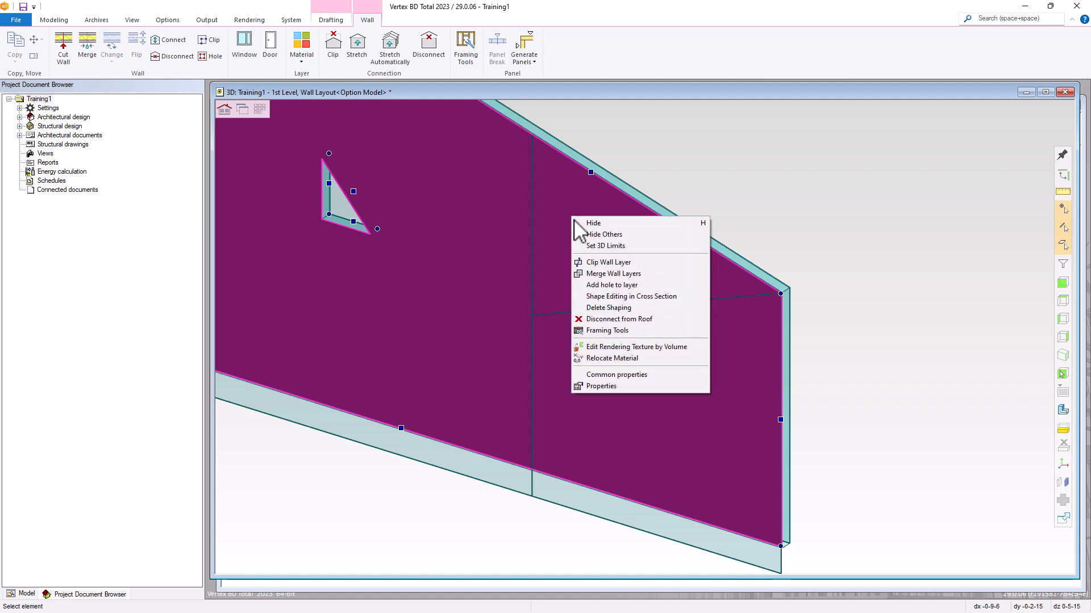
click(608, 285)
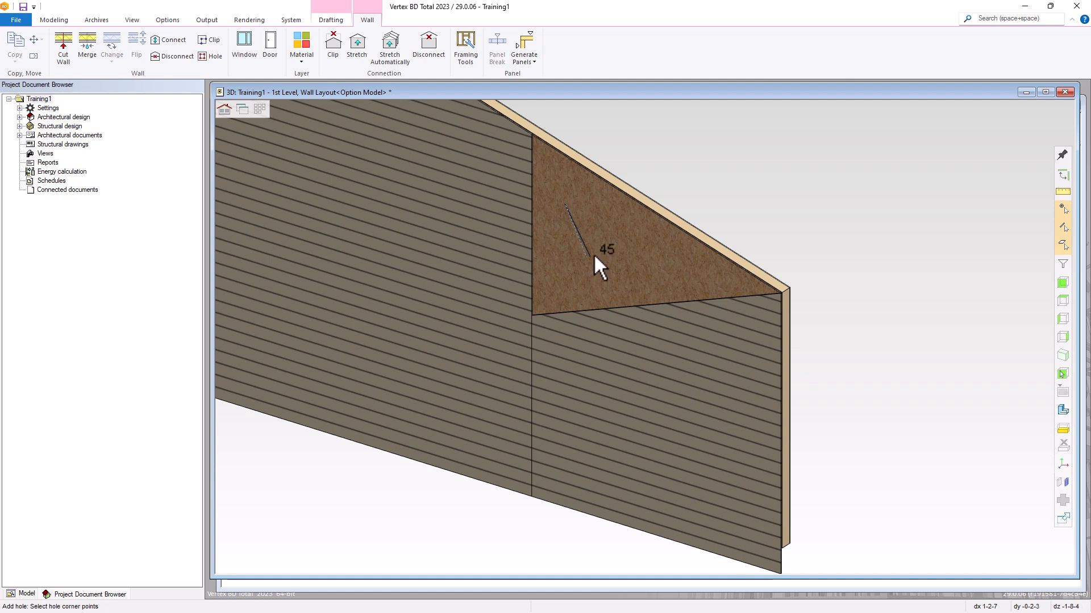
click(590, 265)
key(Return)
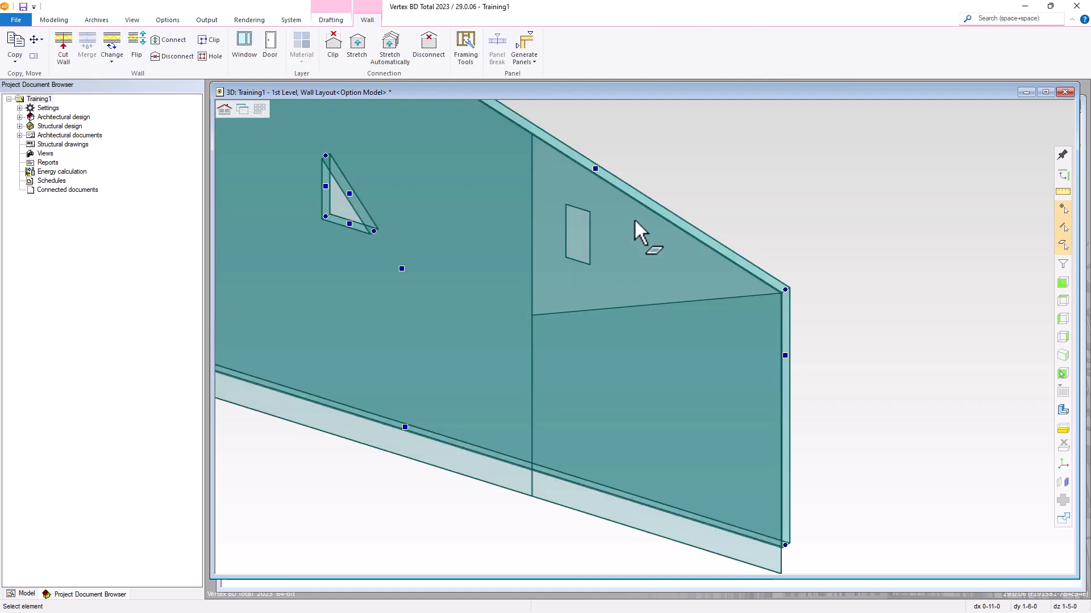
key(Escape)
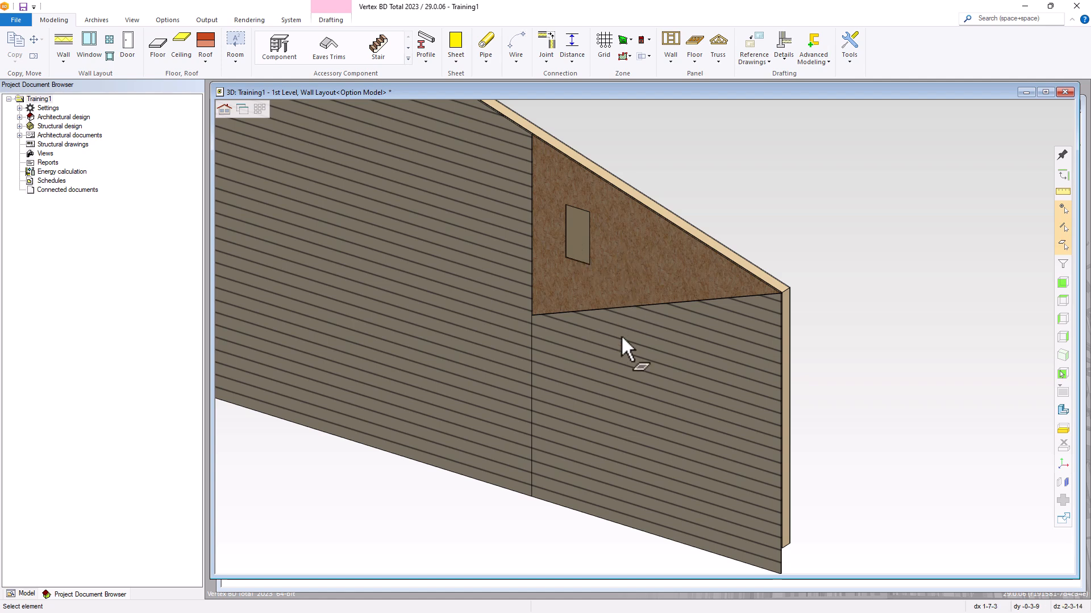
- Change the material of the clipped lower siding piece beneath the exposed sheathing to Stone (EF_SN_P12)
click(621, 360)
click(621, 360)
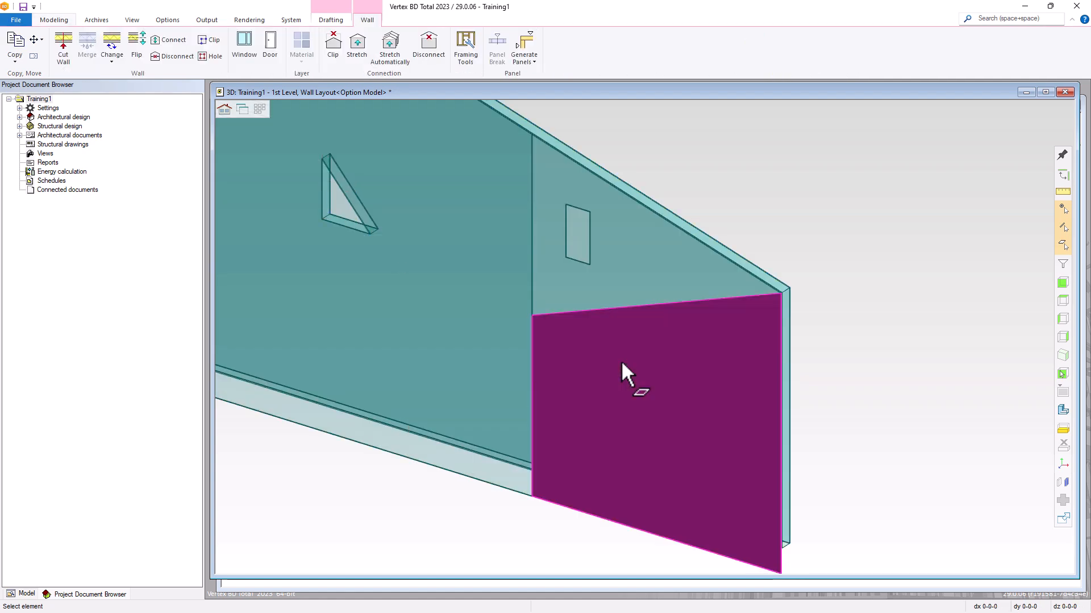
right_click(621, 360)
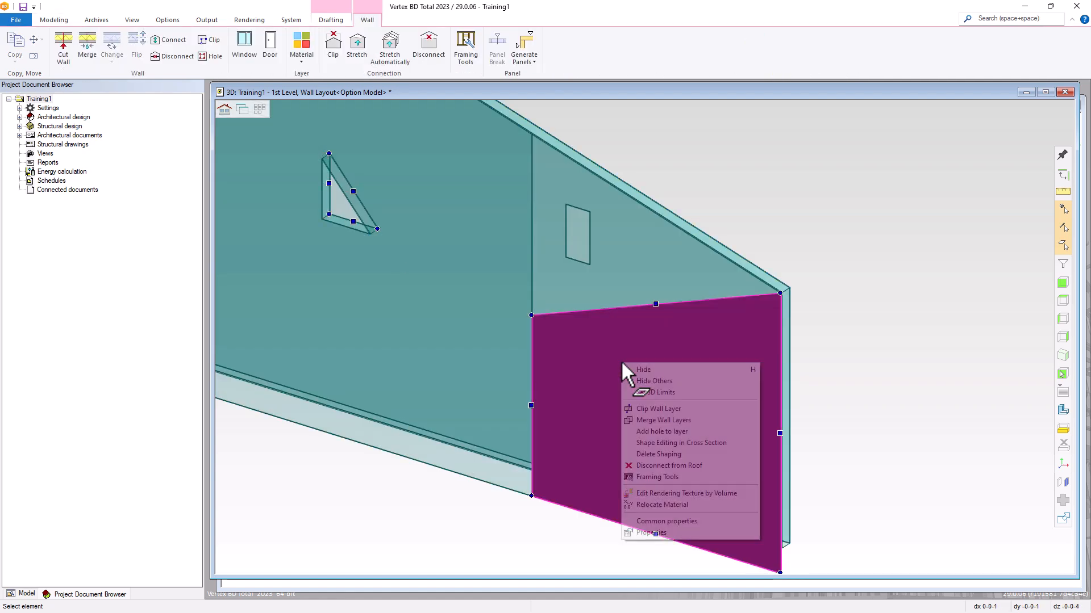
click(653, 534)
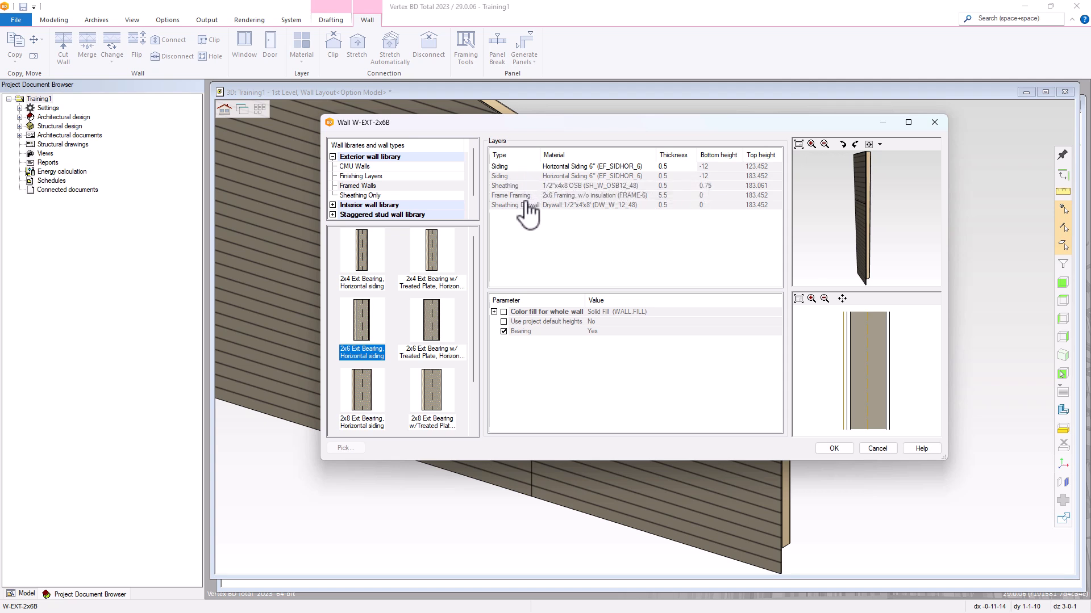
click(607, 171)
click(650, 167)
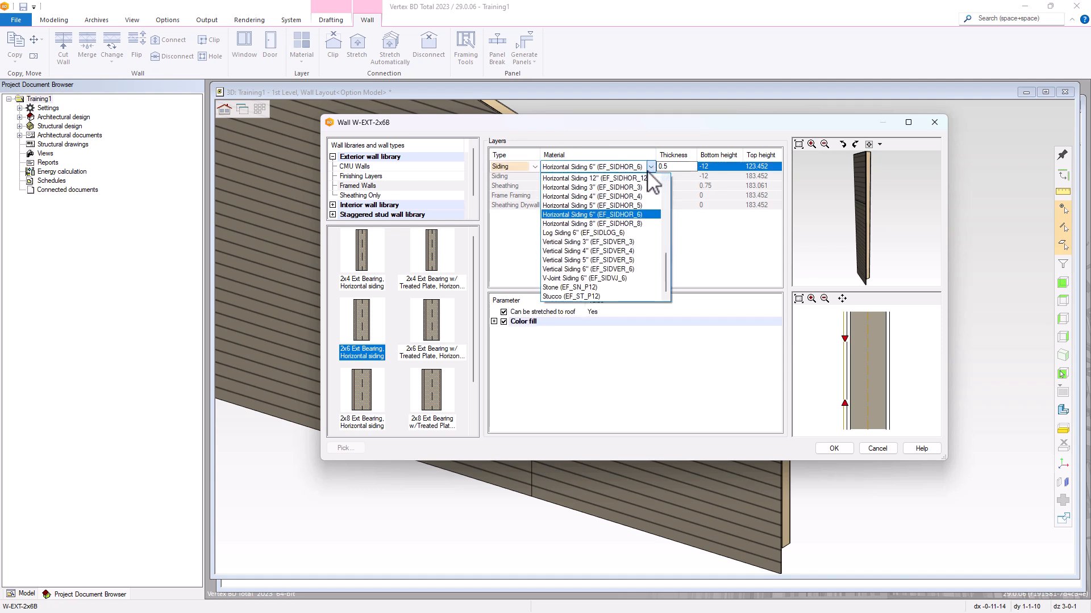
click(568, 287)
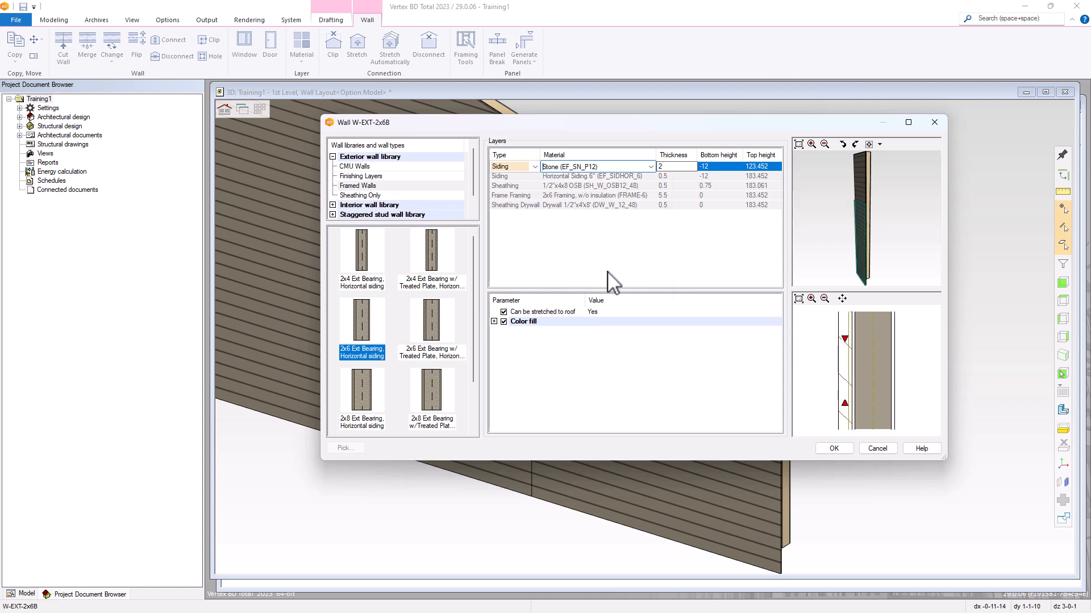
click(834, 448)
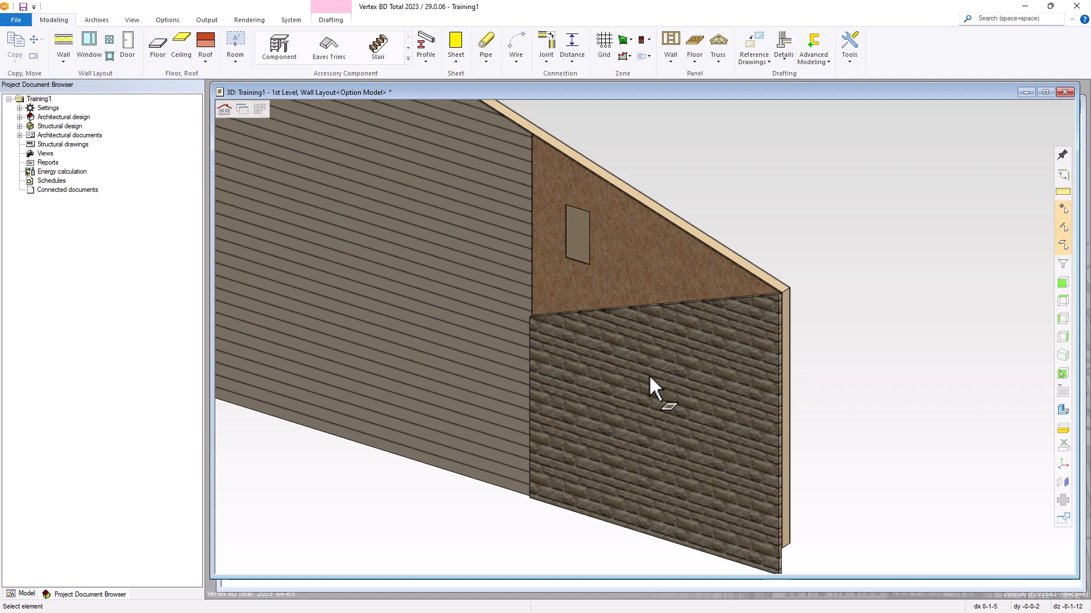
- Reload the edited wall from the library using the project default heights to reset its shape, holes and layers
click(646, 335)
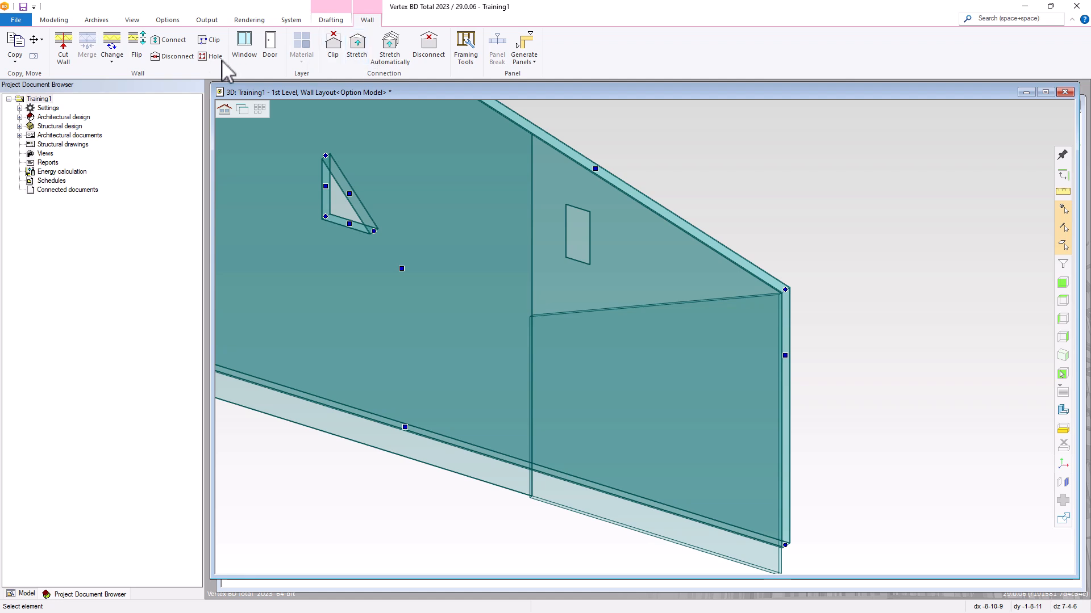
click(113, 65)
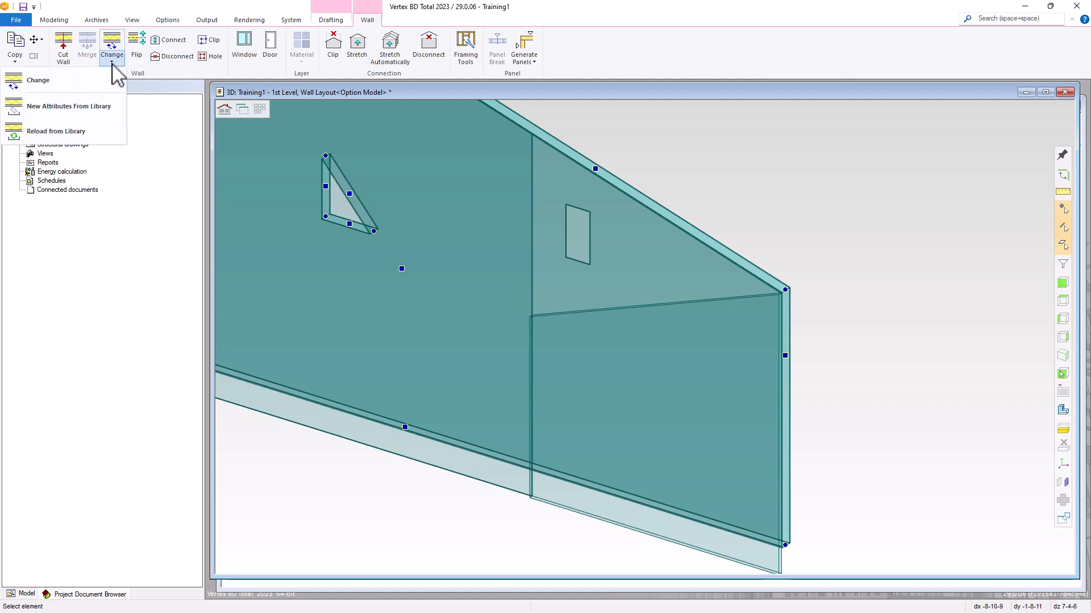
click(67, 137)
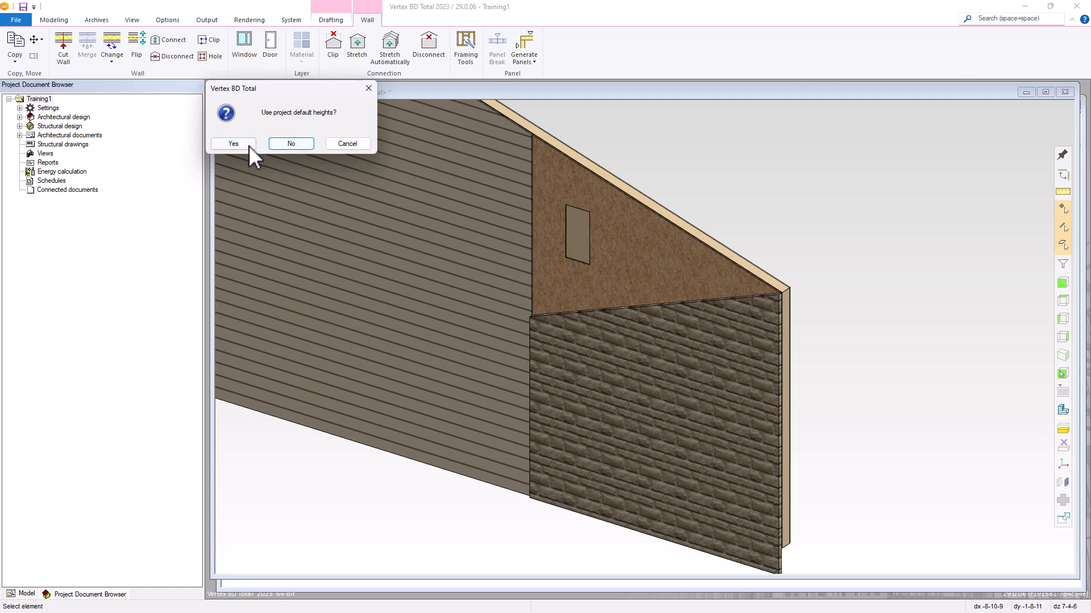
click(233, 144)
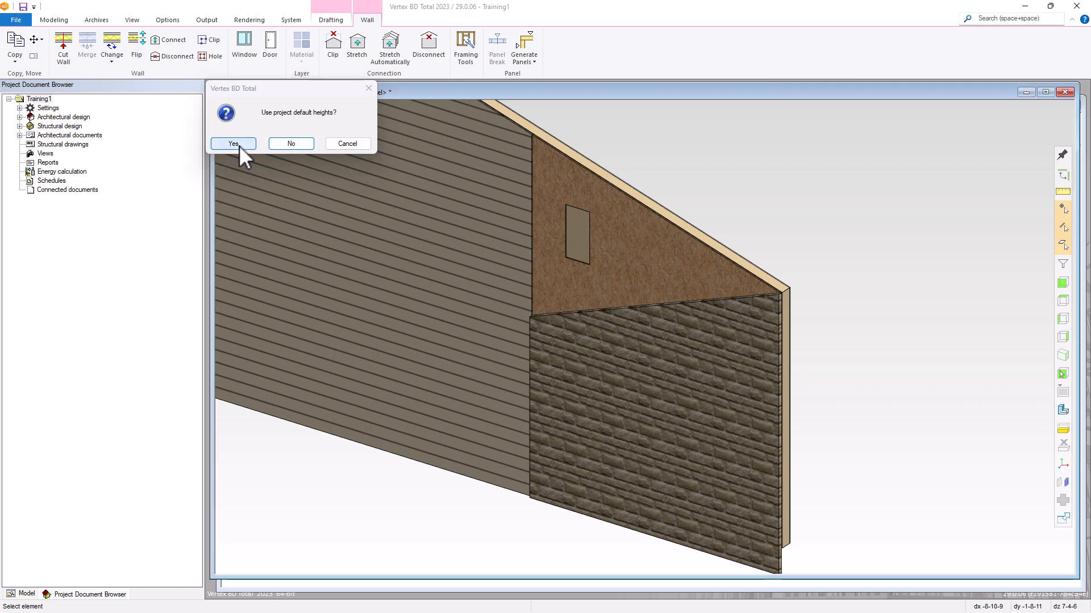
scroll(645, 346, down, 2)
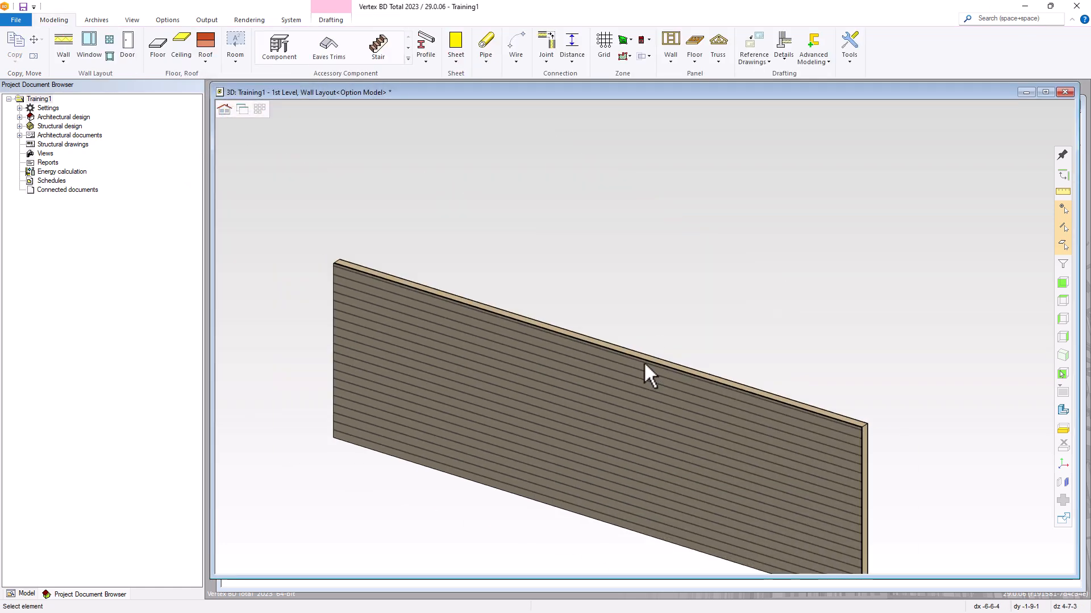
scroll(625, 426, up, 4)
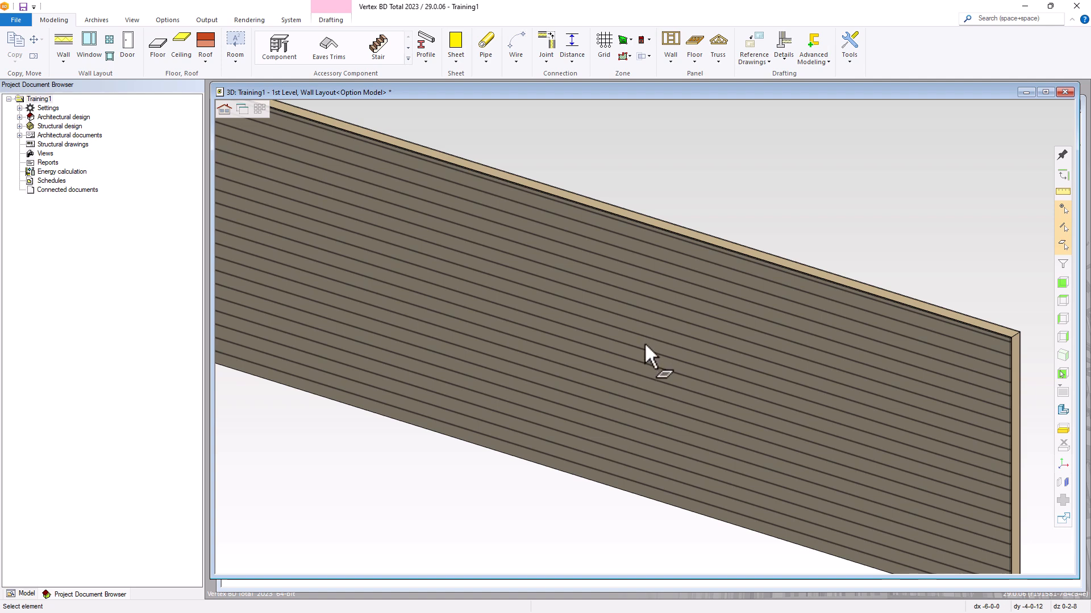
scroll(644, 342, down, 3)
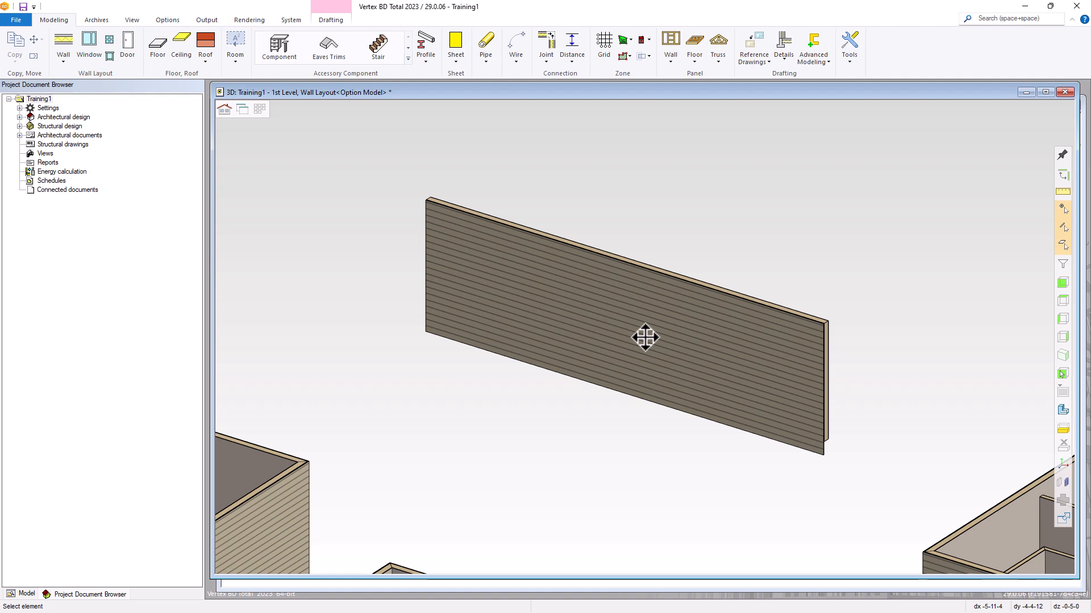
- In the 2D floor plan, select all the drawn walls together and delete them
key(ctrl+Tab)
scroll(815, 431, down, 3)
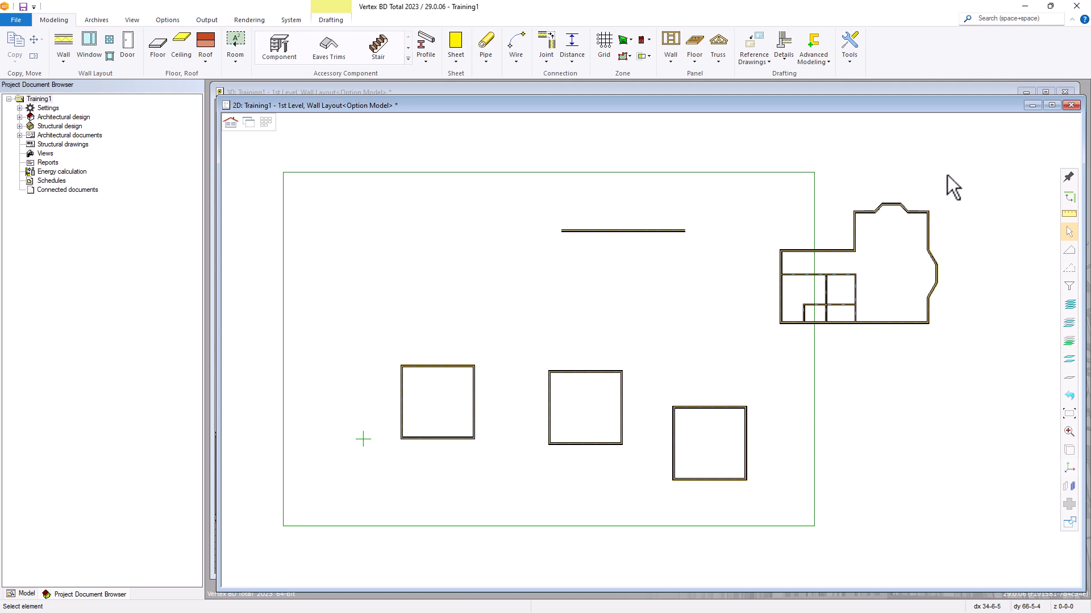
drag(946, 175, 373, 543)
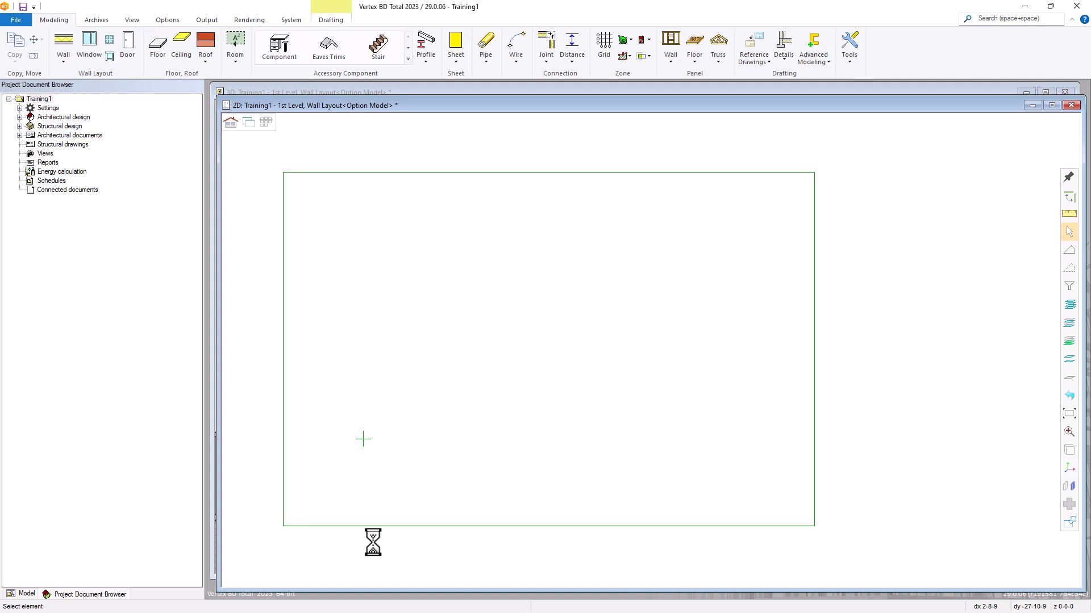